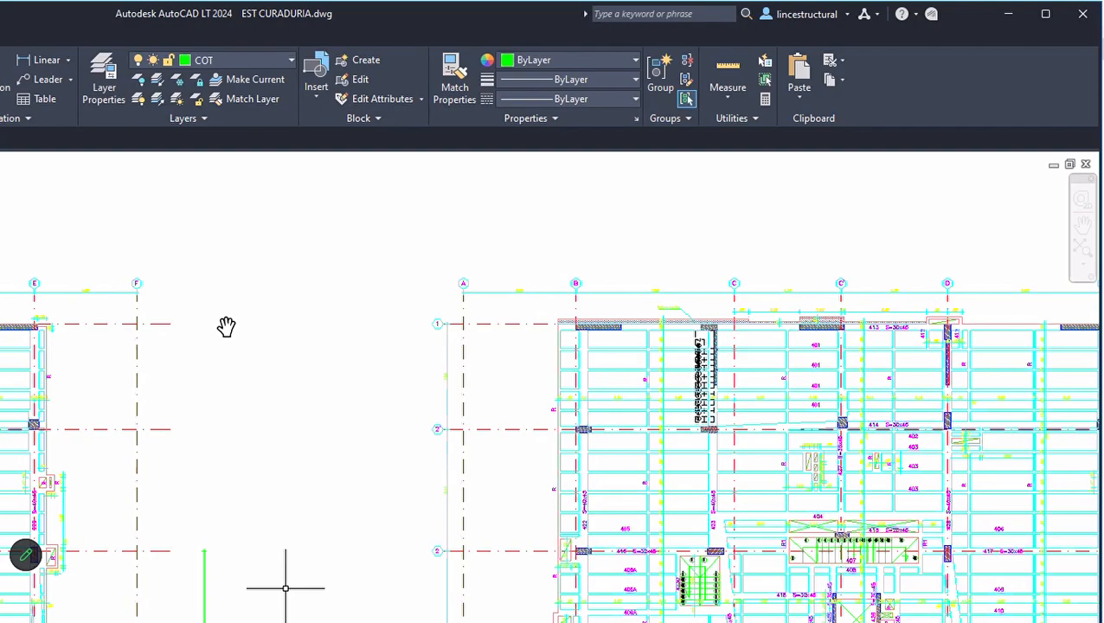
# - Locate the column reinforcement schedule beyond the floor plans and beam details in the structural drawing
pyautogui.scroll(-4, 251, 546)
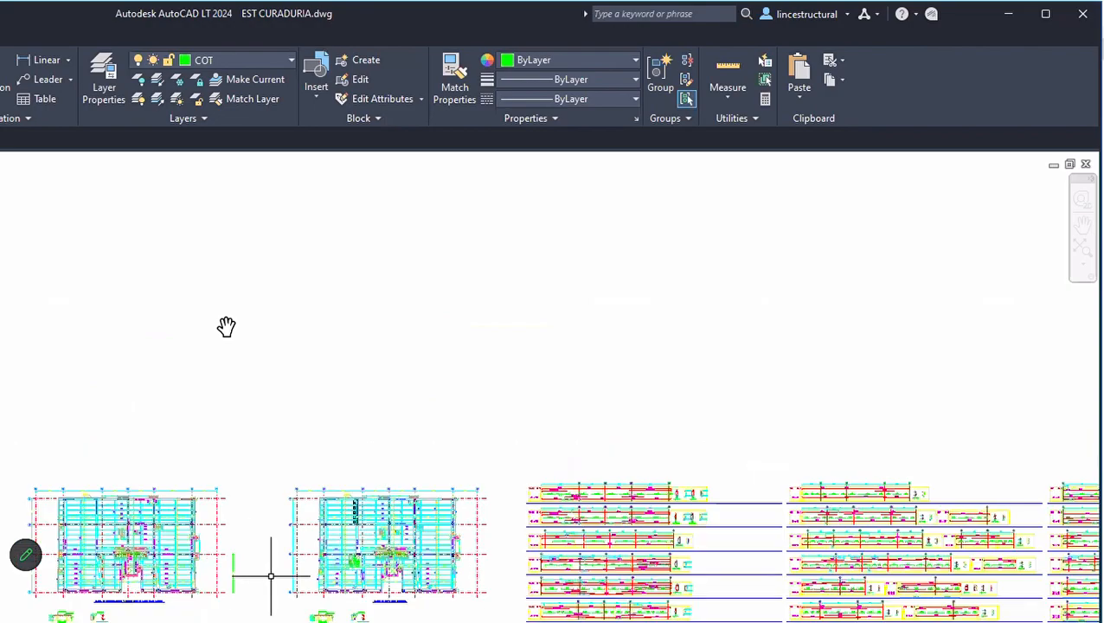
pyautogui.scroll(-2, 281, 593)
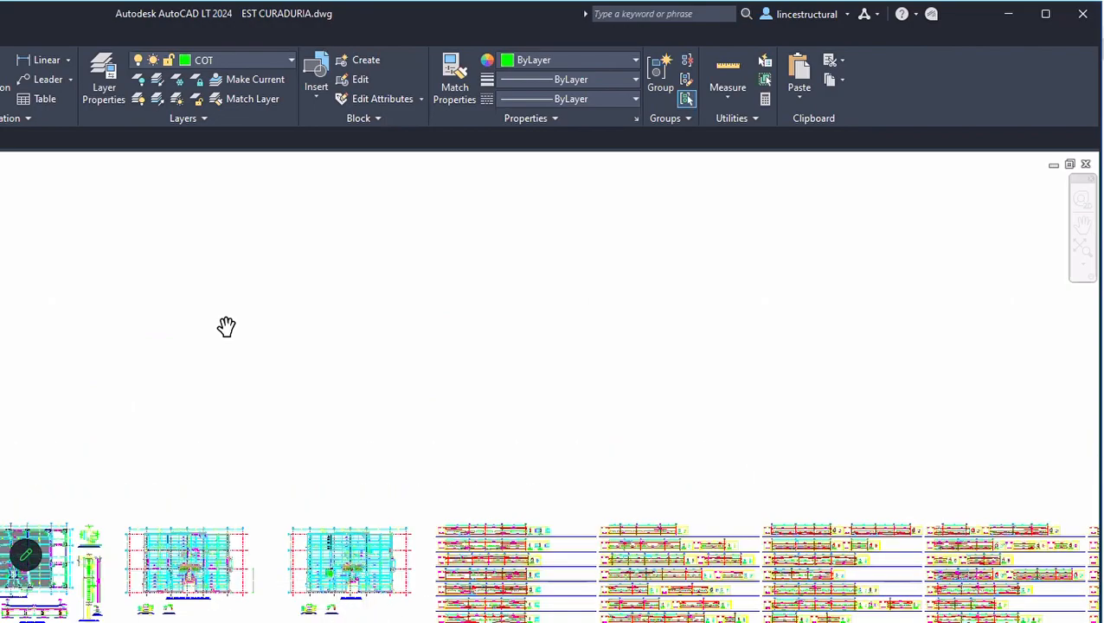
pyautogui.moveTo(227, 327)
pyautogui.mouseDown(button='middle')
pyautogui.moveTo(178, 300)
pyautogui.moveTo(0, 246)
pyautogui.moveTo(42, 322)
pyautogui.moveTo(0, 336)
pyautogui.mouseUp(button='middle')
pyautogui.scroll(10, 326, 578)
pyautogui.scroll(-2, 327, 579)
pyautogui.moveTo(316, 614)
pyautogui.mouseDown(button='middle')
pyautogui.moveTo(427, 478)
pyautogui.moveTo(437, 405)
pyautogui.mouseUp(button='middle')
pyautogui.scroll(6, 354, 606)
pyautogui.scroll(-2, 451, 543)
pyautogui.moveTo(441, 619)
pyautogui.mouseDown(button='middle')
pyautogui.moveTo(451, 543)
pyautogui.moveTo(439, 522)
pyautogui.moveTo(425, 301)
pyautogui.mouseUp(button='middle')
pyautogui.moveTo(399, 602)
pyautogui.mouseDown(button='middle')
pyautogui.moveTo(415, 452)
pyautogui.moveTo(428, 574)
pyautogui.mouseUp(button='middle')
pyautogui.moveTo(497, 540); pyautogui.dragTo(489, 607, button='middle')
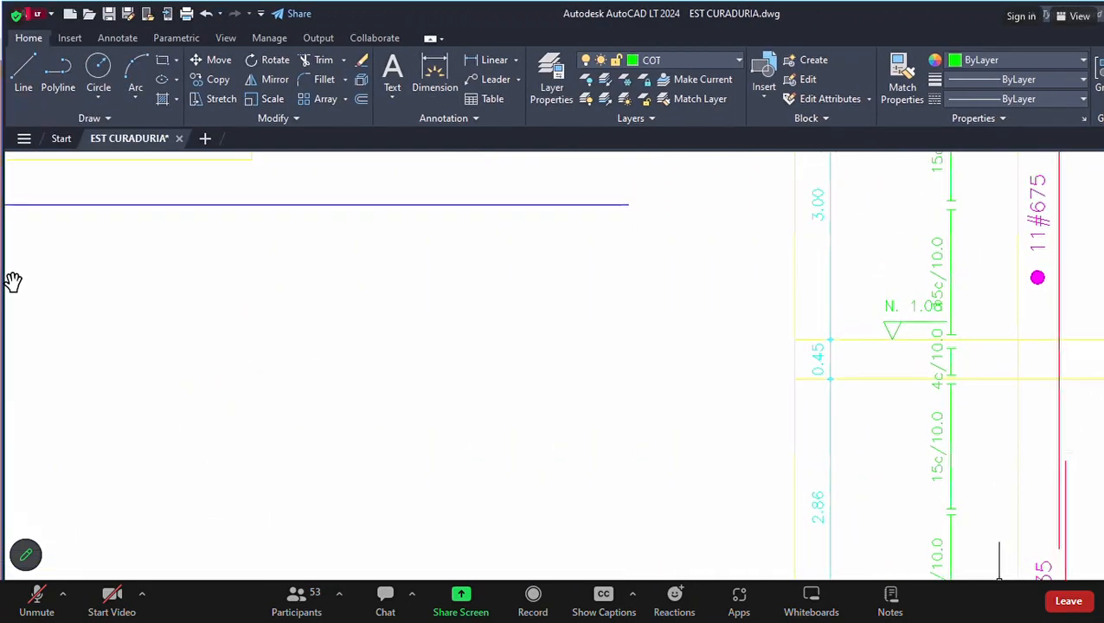
# - Examine the upper storey level labels and height dimensions in the Columna 1 schedule
pyautogui.scroll(-5, 960, 554)
pyautogui.moveTo(924, 303); pyautogui.dragTo(915, 433, button='middle')
pyautogui.scroll(8, 880, 515)
pyautogui.scroll(-5, 909, 467)
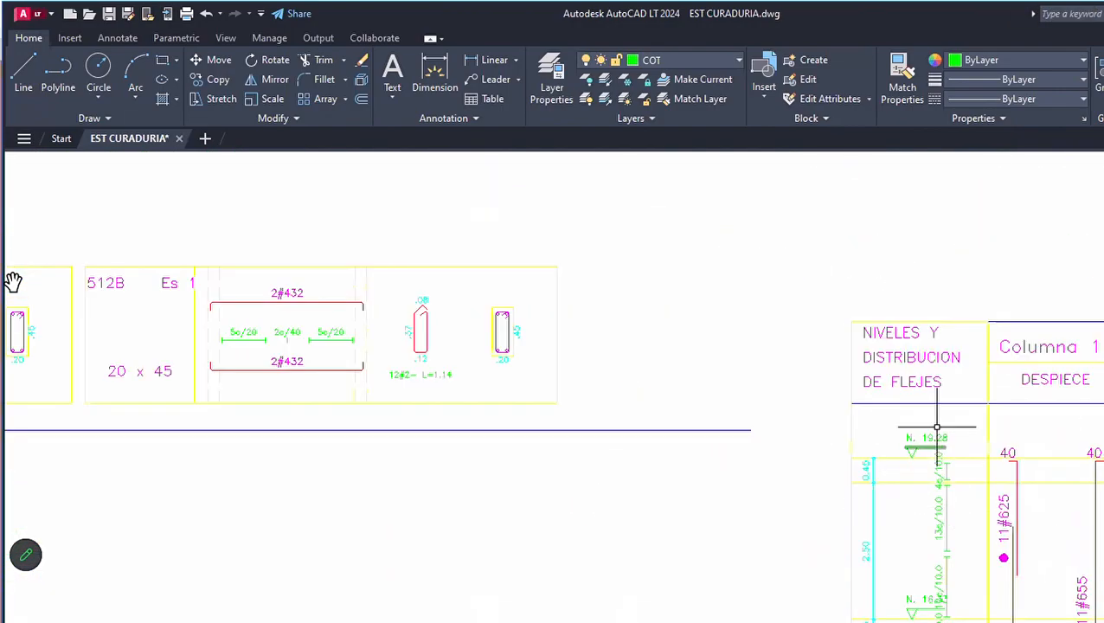
pyautogui.scroll(3, 944, 421)
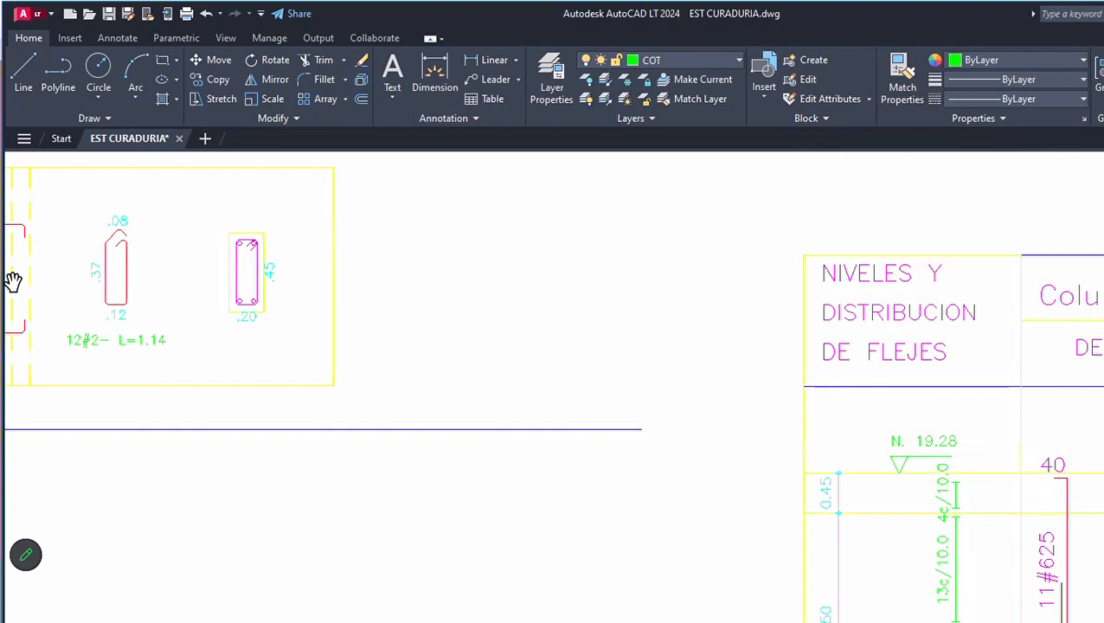
pyautogui.moveTo(926, 554); pyautogui.dragTo(928, 440, button='middle')
pyautogui.scroll(6, 937, 585)
pyautogui.scroll(-5, 977, 561)
pyautogui.scroll(6, 976, 561)
pyautogui.scroll(-6, 976, 561)
pyautogui.scroll(-1, 1013, 597)
pyautogui.scroll(-2, 1016, 603)
pyautogui.moveTo(1014, 603); pyautogui.dragTo(965, 527, button='middle')
pyautogui.scroll(10, 959, 469)
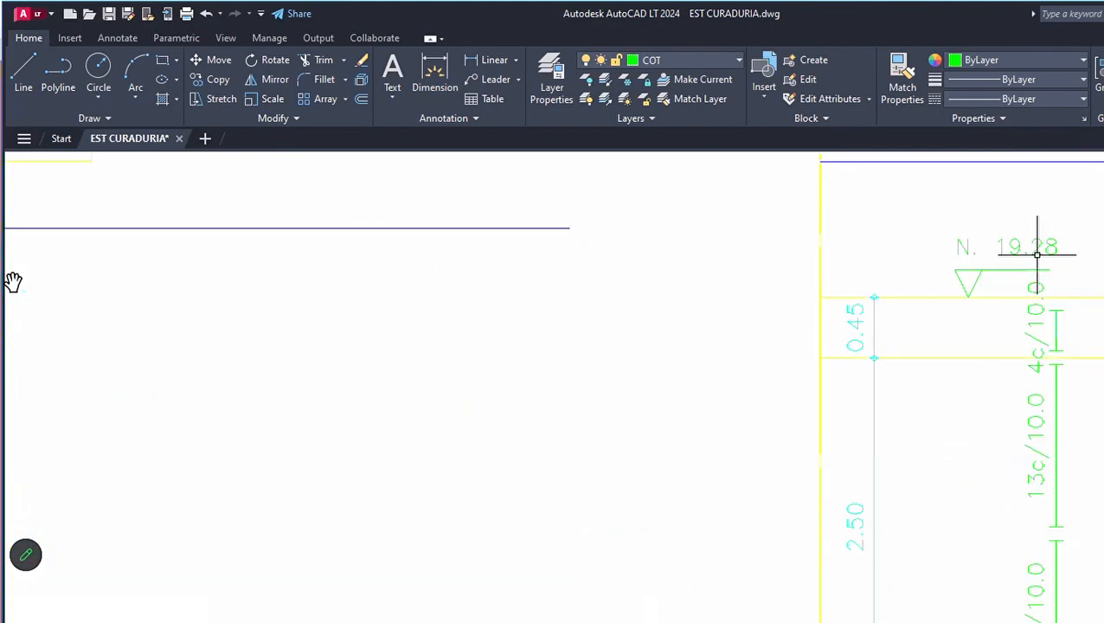
pyautogui.scroll(-8, 1009, 614)
pyautogui.moveTo(1010, 613)
pyautogui.mouseDown(button='middle')
pyautogui.moveTo(1023, 579)
pyautogui.moveTo(996, 387)
pyautogui.mouseUp(button='middle')
pyautogui.scroll(8, 937, 366)
pyautogui.moveTo(937, 366); pyautogui.dragTo(941, 429, button='middle')
# - Check the remaining storey level labels of the Columna 1 schedule down to the base level, highlighting them along the way
pyautogui.click(955, 591)
pyautogui.click(947, 601)
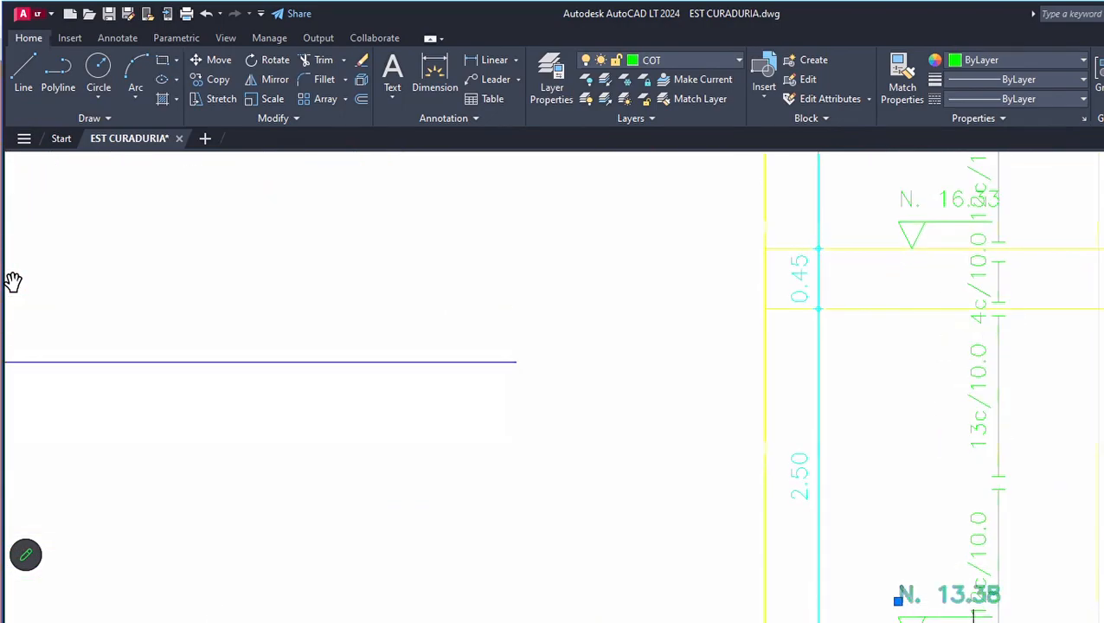
pyautogui.scroll(-2, 971, 621)
pyautogui.moveTo(982, 622); pyautogui.dragTo(969, 426, button='middle')
pyautogui.scroll(6, 945, 606)
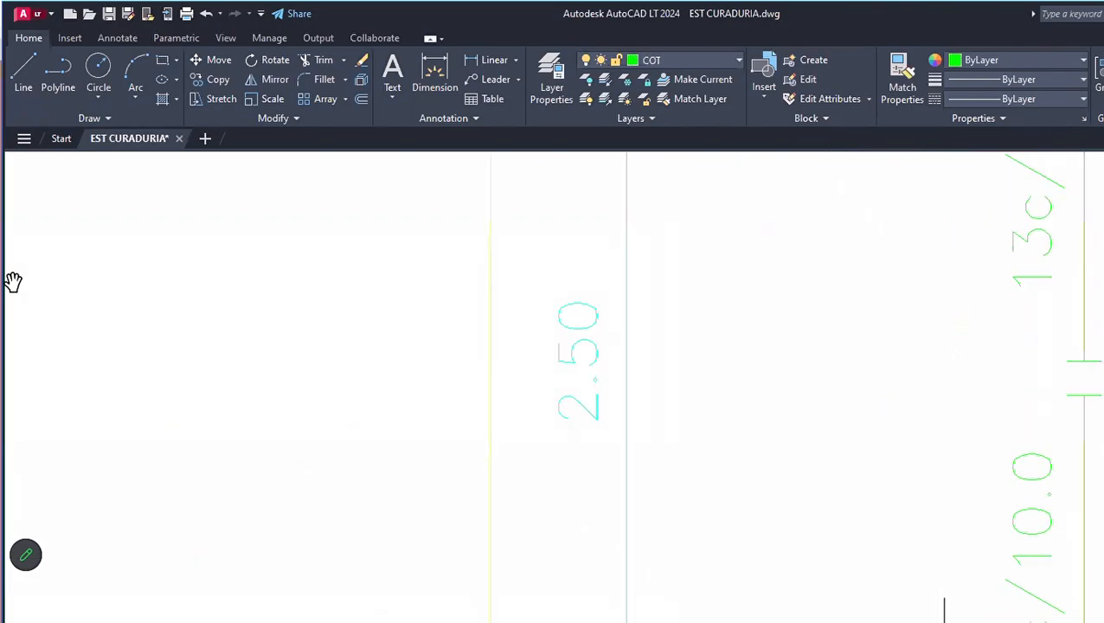
pyautogui.scroll(-4, 910, 619)
pyautogui.scroll(2, 923, 578)
pyautogui.scroll(-6, 922, 578)
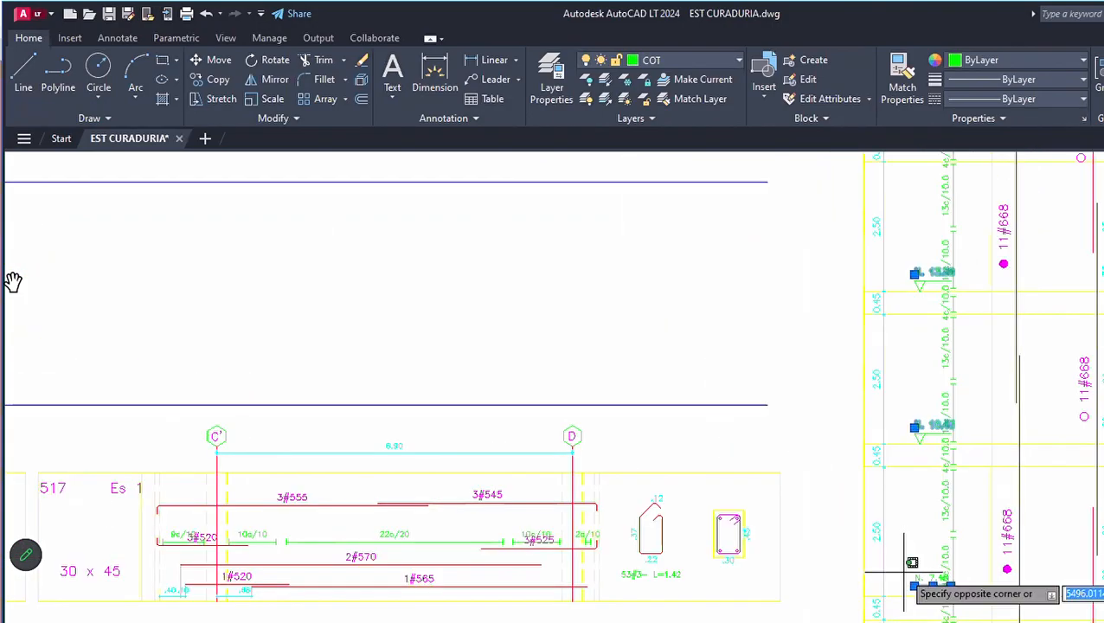
pyautogui.click(926, 575)
pyautogui.click(909, 582)
pyautogui.moveTo(939, 609); pyautogui.dragTo(956, 422, button='middle')
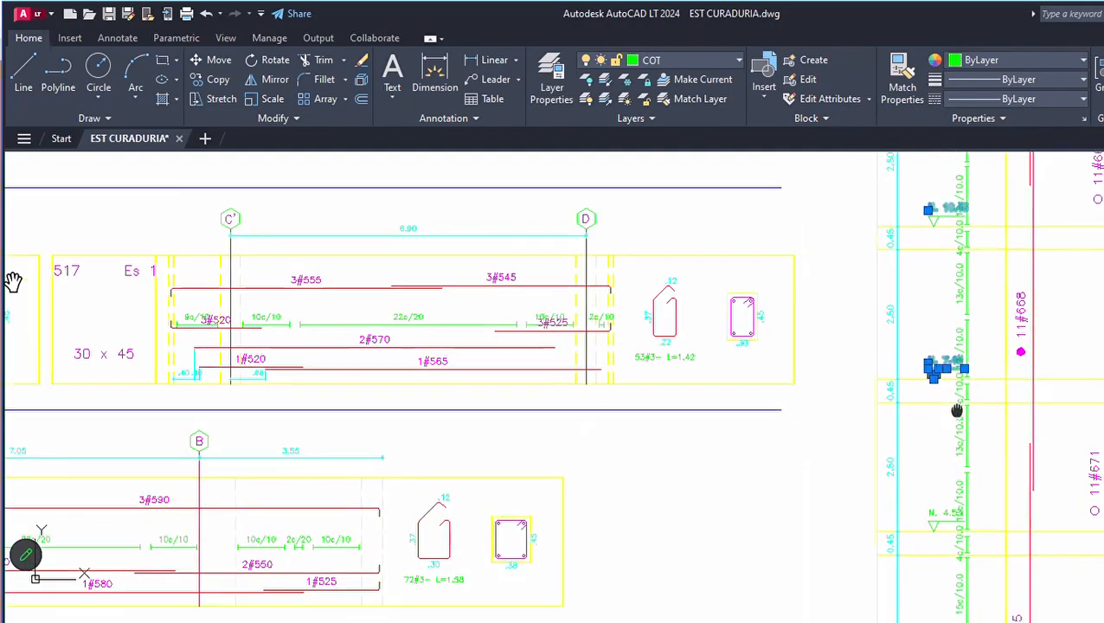
pyautogui.scroll(6, 951, 490)
pyautogui.click(915, 412)
pyautogui.scroll(-2, 994, 584)
pyautogui.moveTo(994, 584); pyautogui.dragTo(984, 310, button='middle')
pyautogui.scroll(2, 944, 513)
pyautogui.click(895, 508)
pyautogui.scroll(-4, 993, 563)
pyautogui.moveTo(991, 567); pyautogui.dragTo(954, 159, button='middle')
pyautogui.moveTo(924, 356); pyautogui.dragTo(924, 387, button='middle')
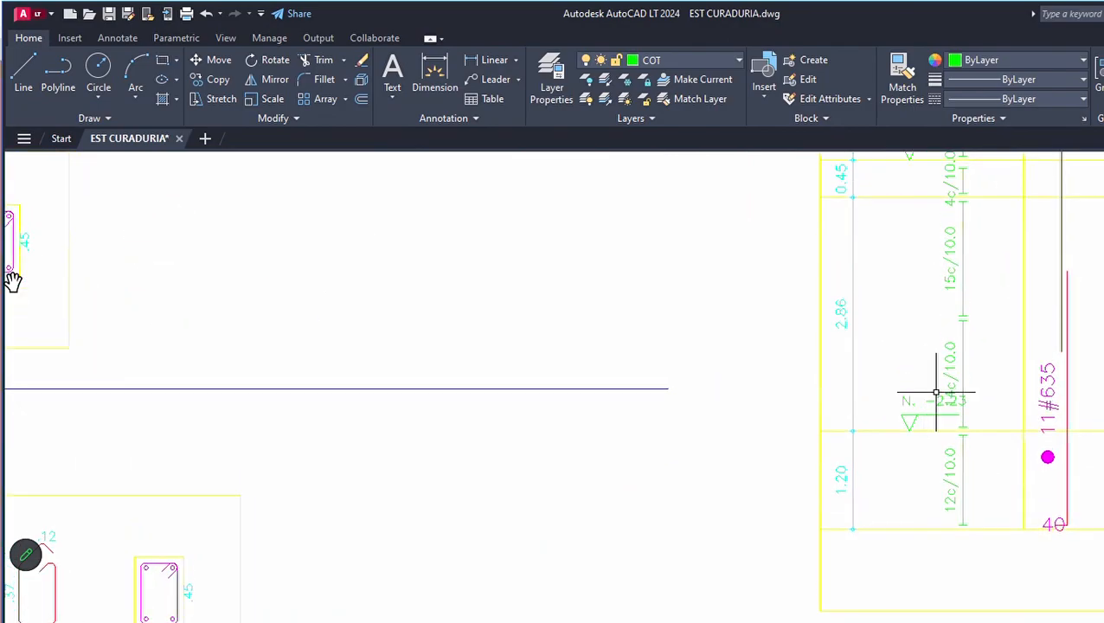
pyautogui.scroll(4, 936, 407)
pyautogui.click(929, 345)
pyautogui.click(930, 359)
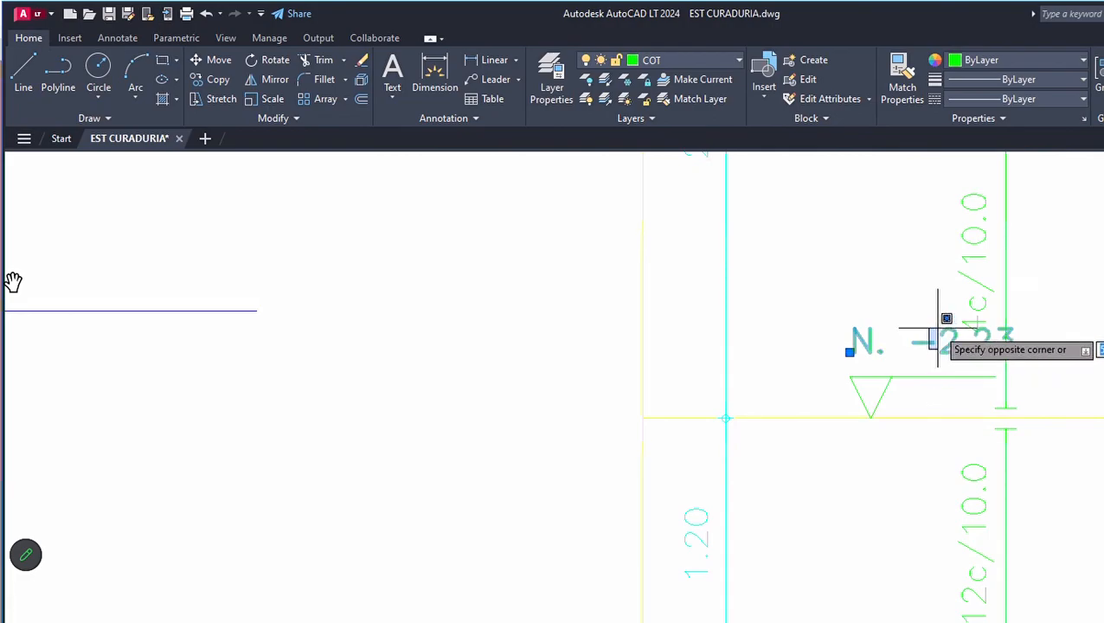
pyautogui.scroll(-6, 936, 345)
pyautogui.scroll(-2, 923, 328)
pyautogui.click(946, 412)
pyautogui.press('Delete')
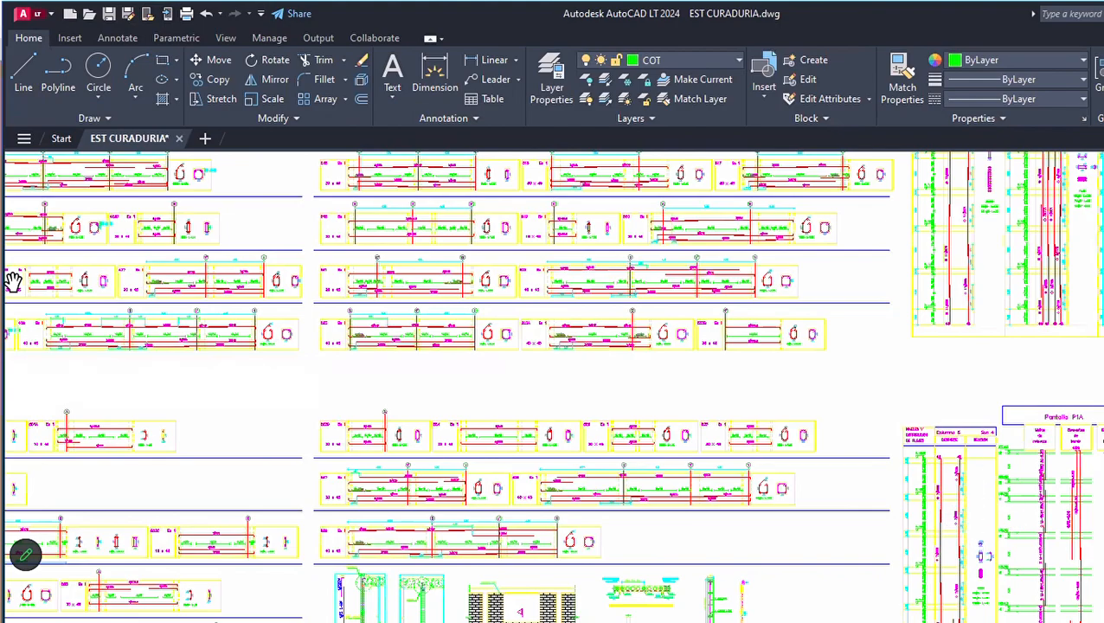
# - Locate the foundation plan and examine the semi-basement level given in its title
pyautogui.scroll(-5, 952, 563)
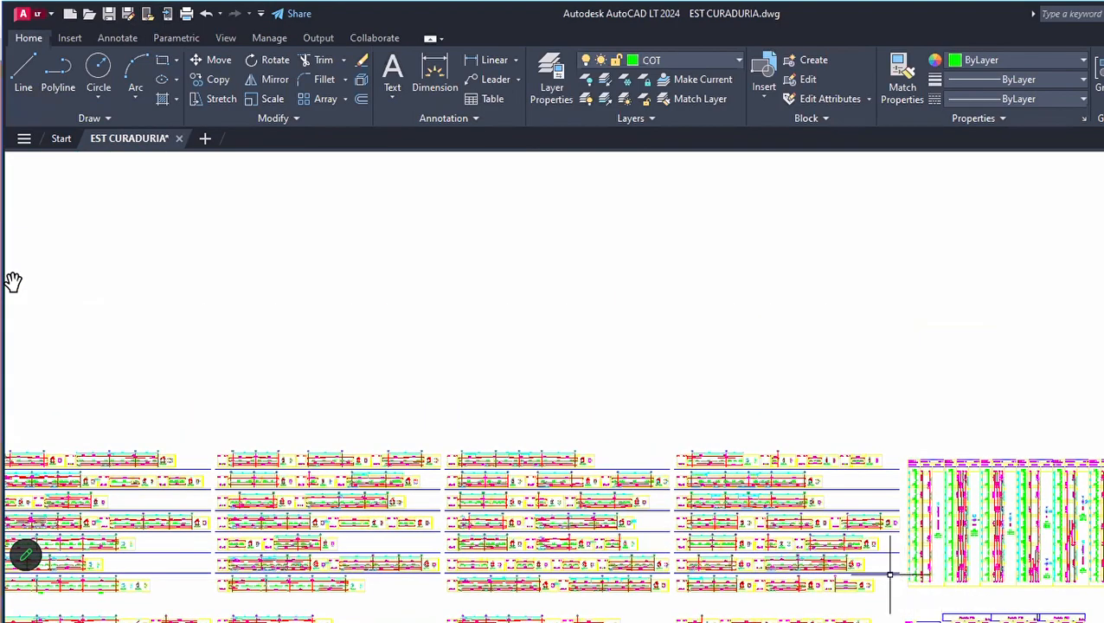
pyautogui.moveTo(888, 567); pyautogui.dragTo(1076, 552, button='middle')
pyautogui.scroll(6, 13, 281)
pyautogui.scroll(-8, 13, 281)
pyautogui.moveTo(718, 583); pyautogui.dragTo(1103, 472, button='middle')
pyautogui.scroll(2, 693, 573)
pyautogui.moveTo(694, 573)
pyautogui.mouseDown(button='middle')
pyautogui.moveTo(934, 496)
pyautogui.moveTo(1103, 468)
pyautogui.mouseUp(button='middle')
pyautogui.moveTo(430, 362)
pyautogui.mouseDown(button='middle')
pyautogui.moveTo(764, 448)
pyautogui.moveTo(870, 462)
pyautogui.mouseUp(button='middle')
pyautogui.scroll(8, 644, 404)
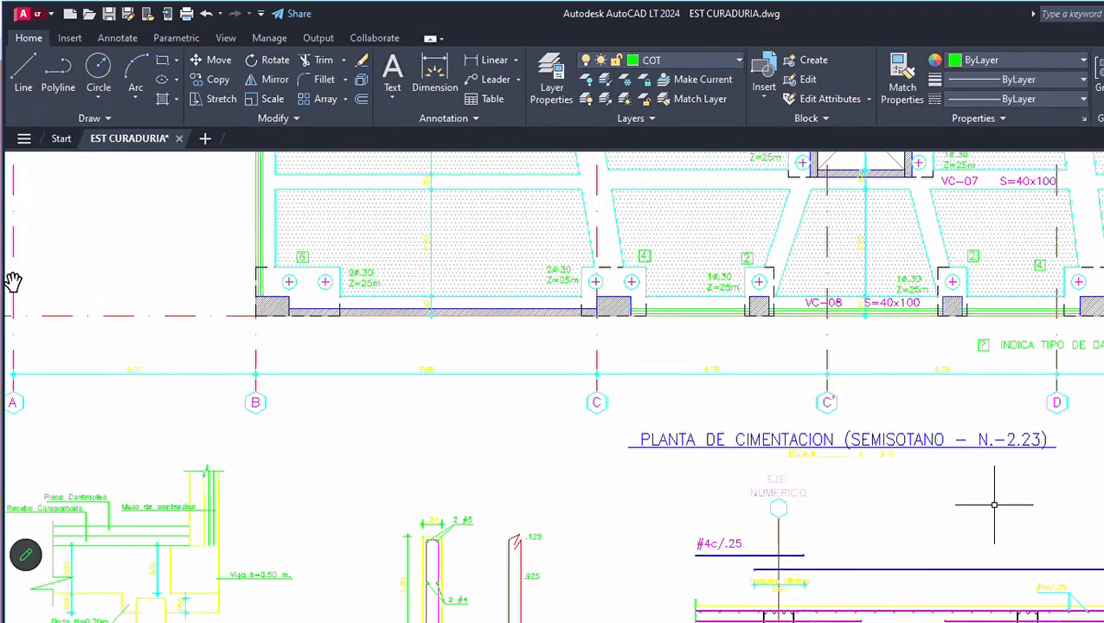
pyautogui.scroll(5, 1008, 476)
pyautogui.scroll(-3, 1056, 372)
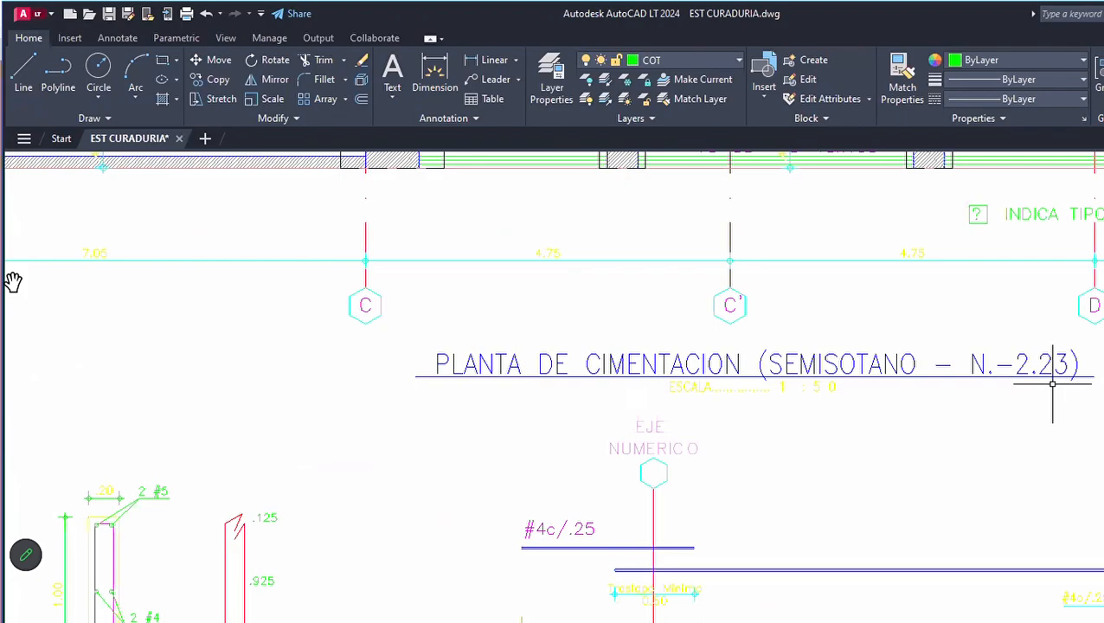
# - Open Excel and create a blank workbook
pyautogui.press('super')
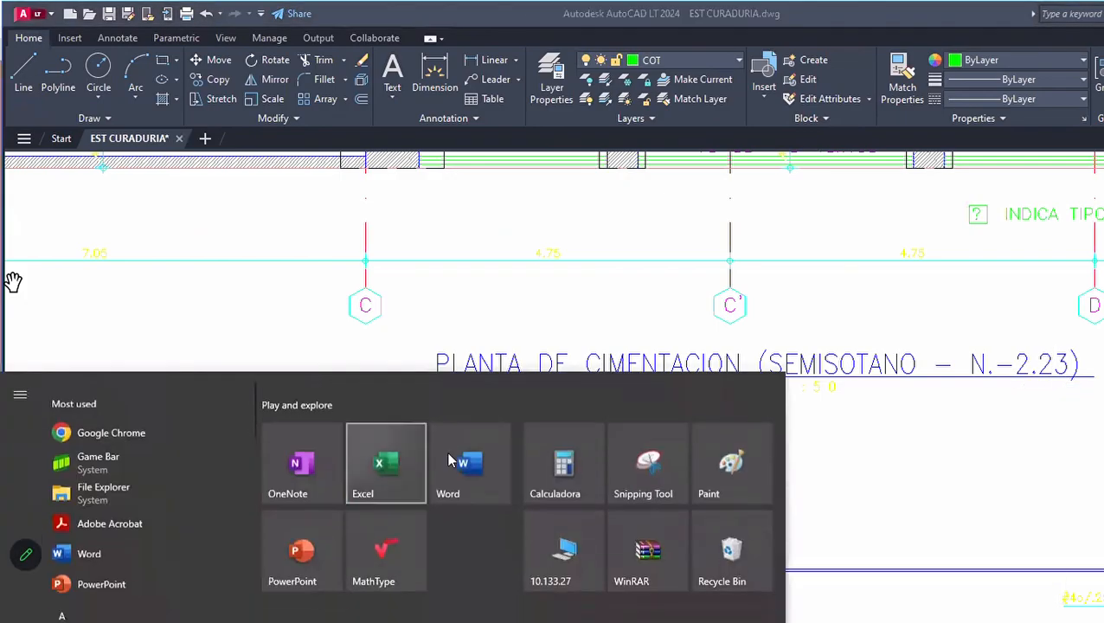
pyautogui.click(415, 450)
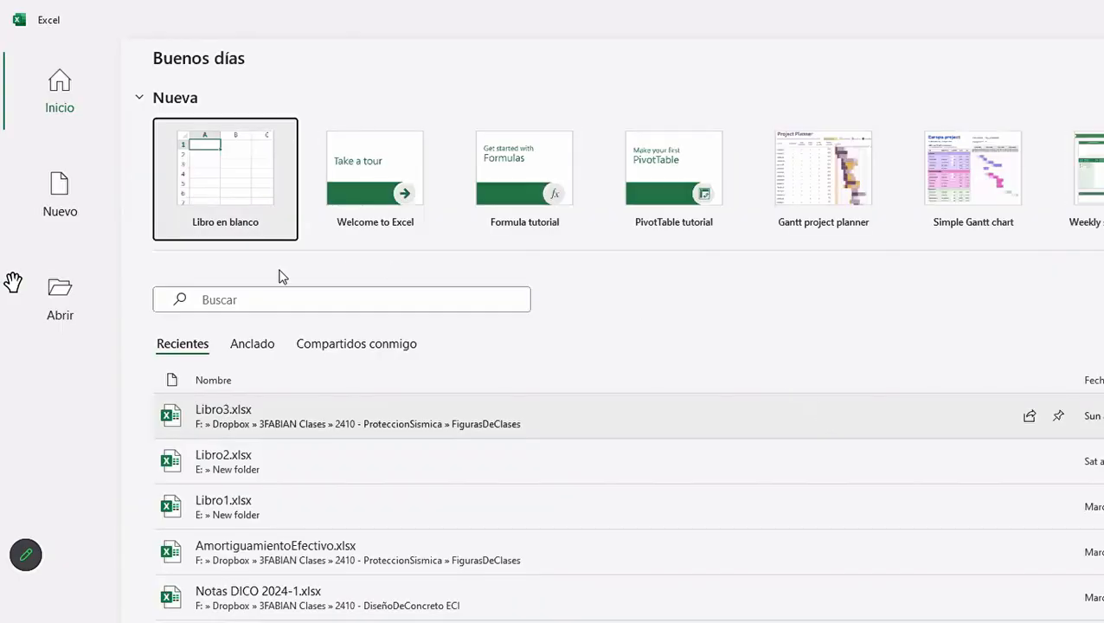
pyautogui.click(256, 217)
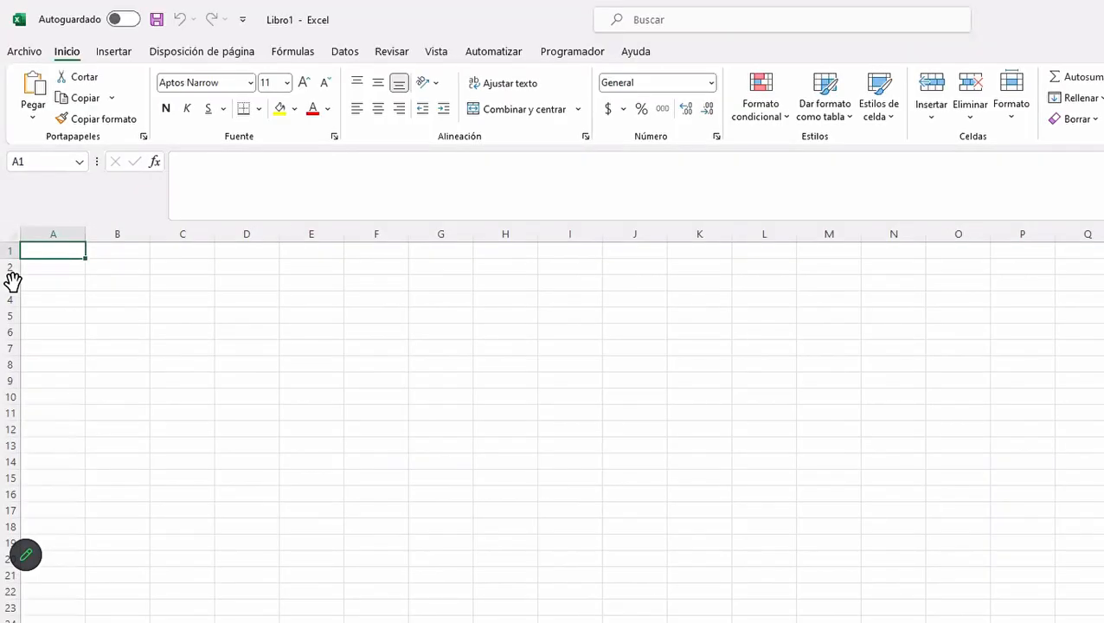
# - Switch back to AutoCAD and examine the topmost level label in the Columna 1 schedule
pyautogui.hotkey('alt', 'Tab')
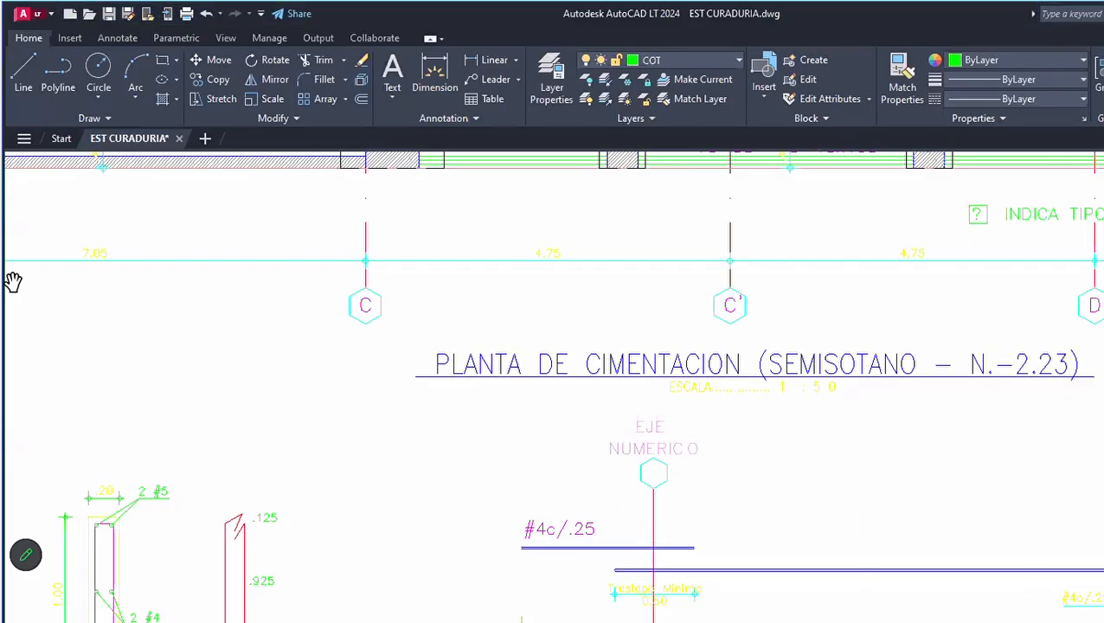
pyautogui.scroll(-15, 709, 618)
pyautogui.scroll(2, 816, 622)
pyautogui.moveTo(1099, 622); pyautogui.dragTo(616, 606, button='middle')
pyautogui.moveTo(1070, 600); pyautogui.dragTo(787, 596, button='middle')
pyautogui.scroll(2, 787, 595)
pyautogui.scroll(6, 644, 302)
pyautogui.scroll(-4, 709, 419)
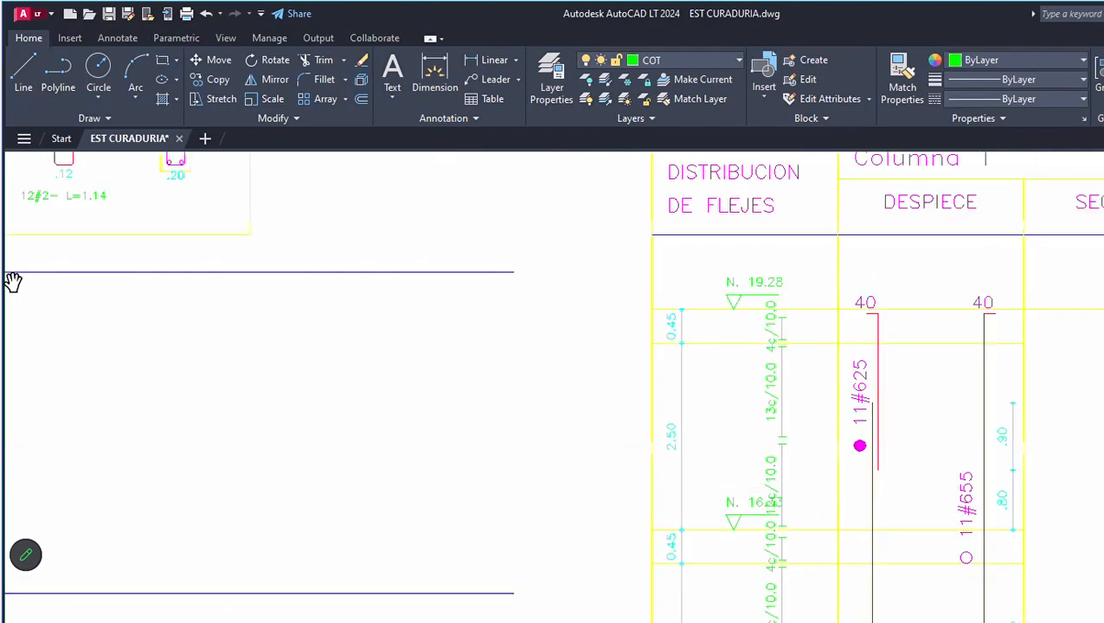
# - Switch to Excel and enter the top level, 19.28, in cell C4
pyautogui.hotkey('alt', 'Tab')
pyautogui.press('Down')
pyautogui.press('Right')
pyautogui.press('Right')
pyautogui.press('Down')
pyautogui.press('Down')
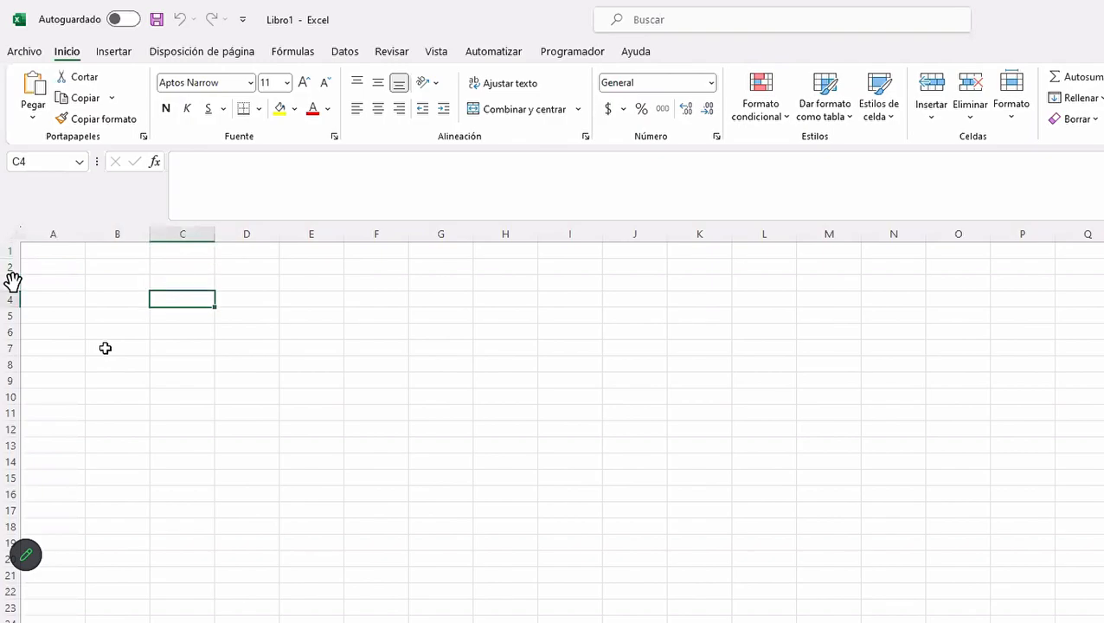
pyautogui.write('19.28')
pyautogui.press('Return')
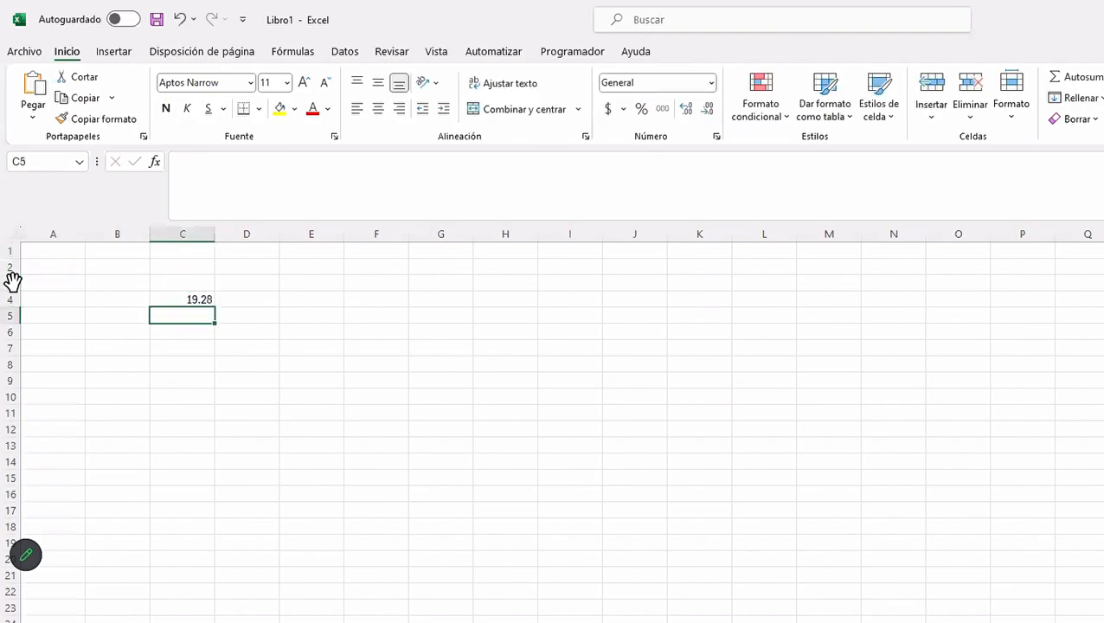
# - Check the second level from the top in the AutoCAD column schedule and enter 16.33 in Excel cell C5
pyautogui.hotkey('alt', 'Tab')
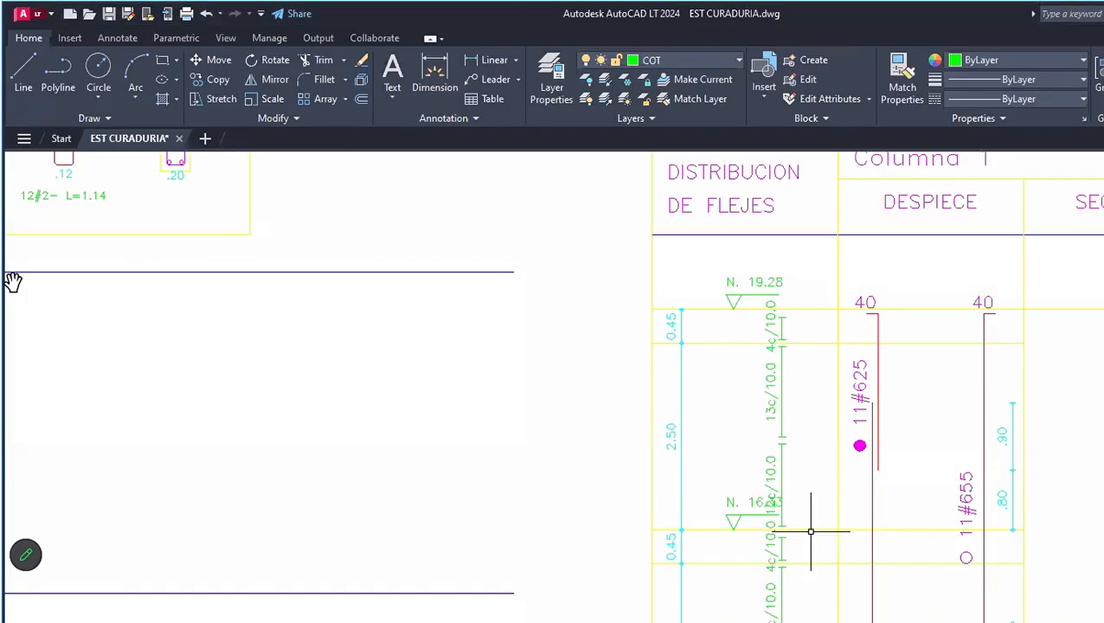
pyautogui.click(688, 501)
pyautogui.click(803, 531)
pyautogui.hotkey('alt', 'Tab')
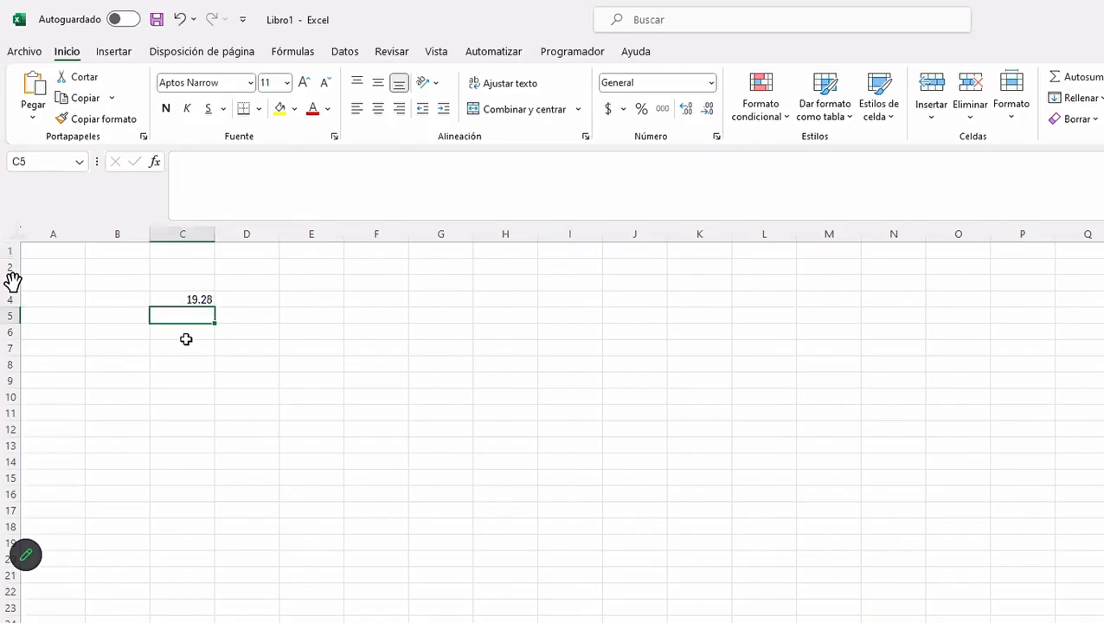
pyautogui.write('16.33')
pyautogui.press('Return')
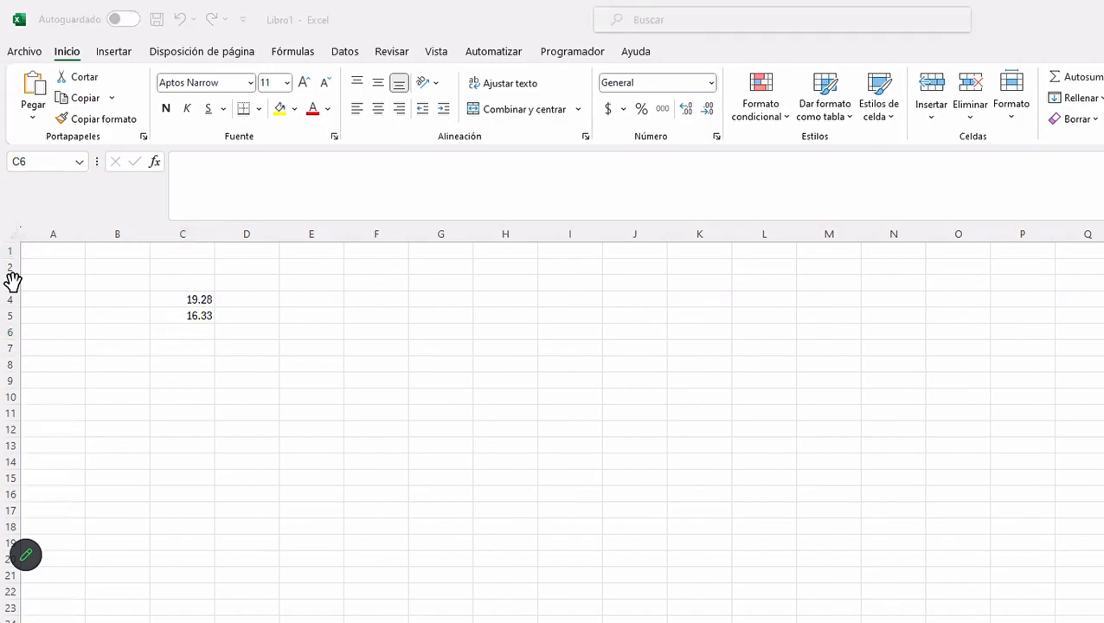
# - Check the third level from the top in AutoCAD and enter 13.38 in Excel cell C6
pyautogui.hotkey('alt', 'Tab')
pyautogui.scroll(4, 765, 620)
pyautogui.hotkey('alt', 'Tab')
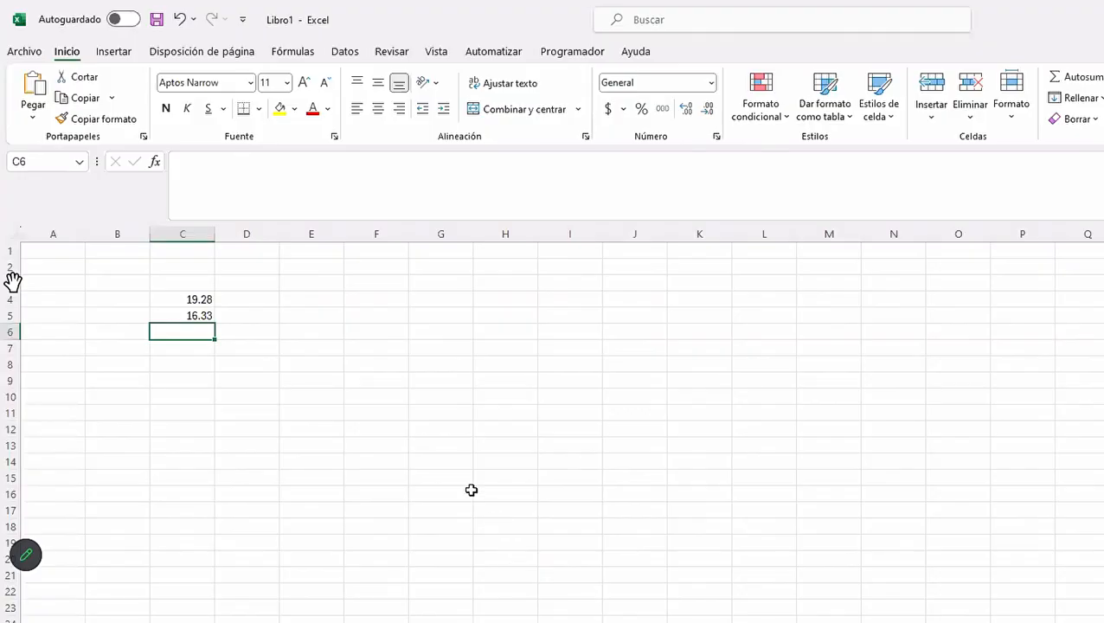
pyautogui.keyDown('ctrl'); pyautogui.scroll(6, 325, 444); pyautogui.keyUp('ctrl')
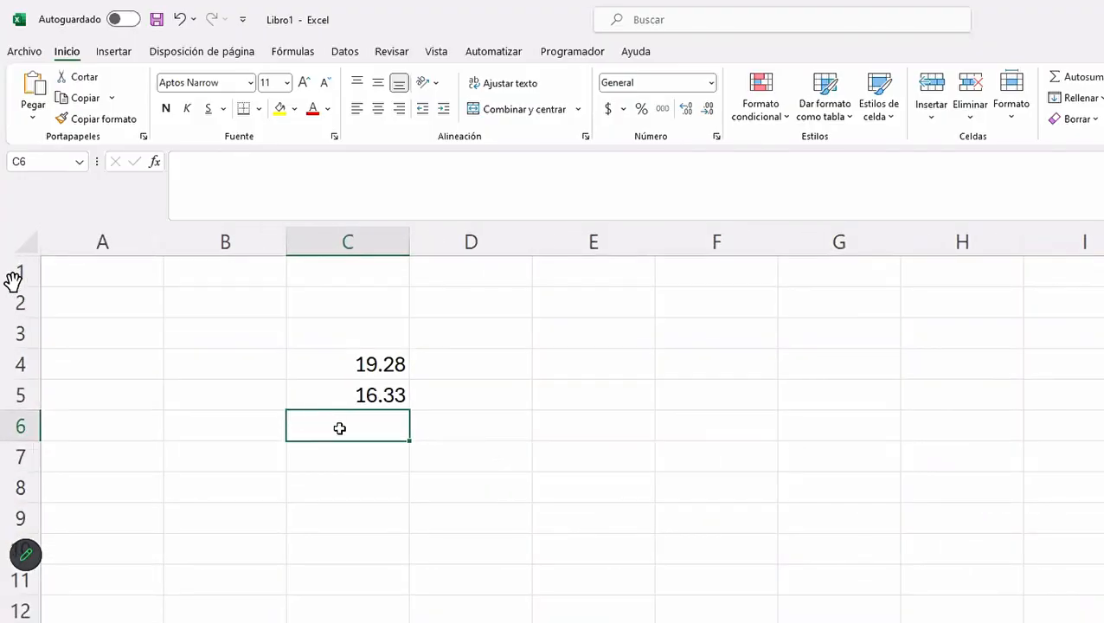
pyautogui.write('13.3')
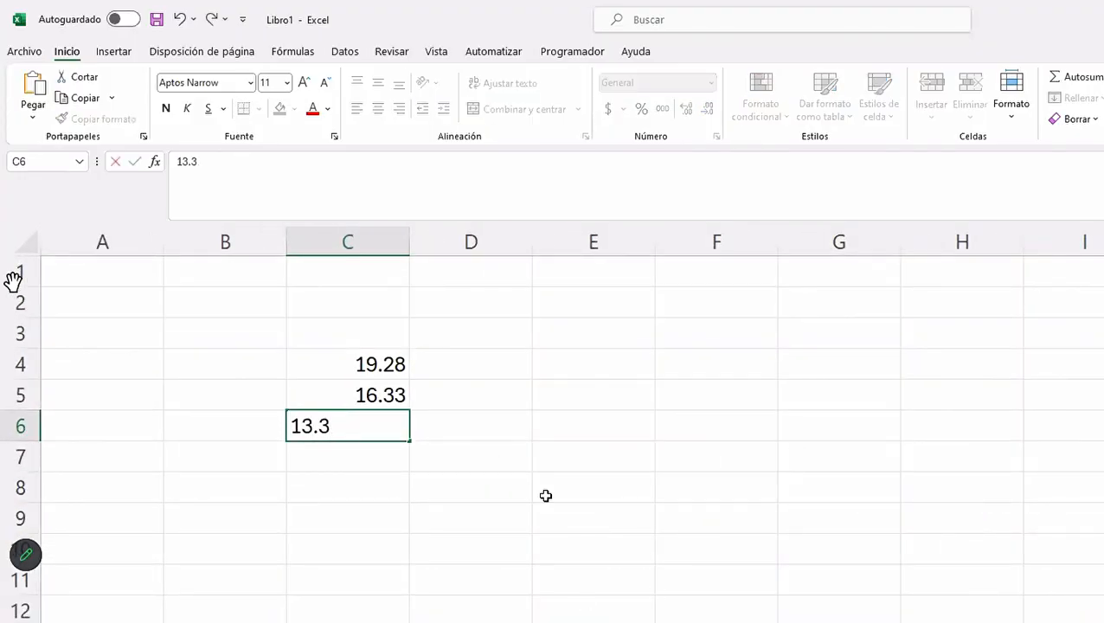
pyautogui.write('8')
pyautogui.press('Return')
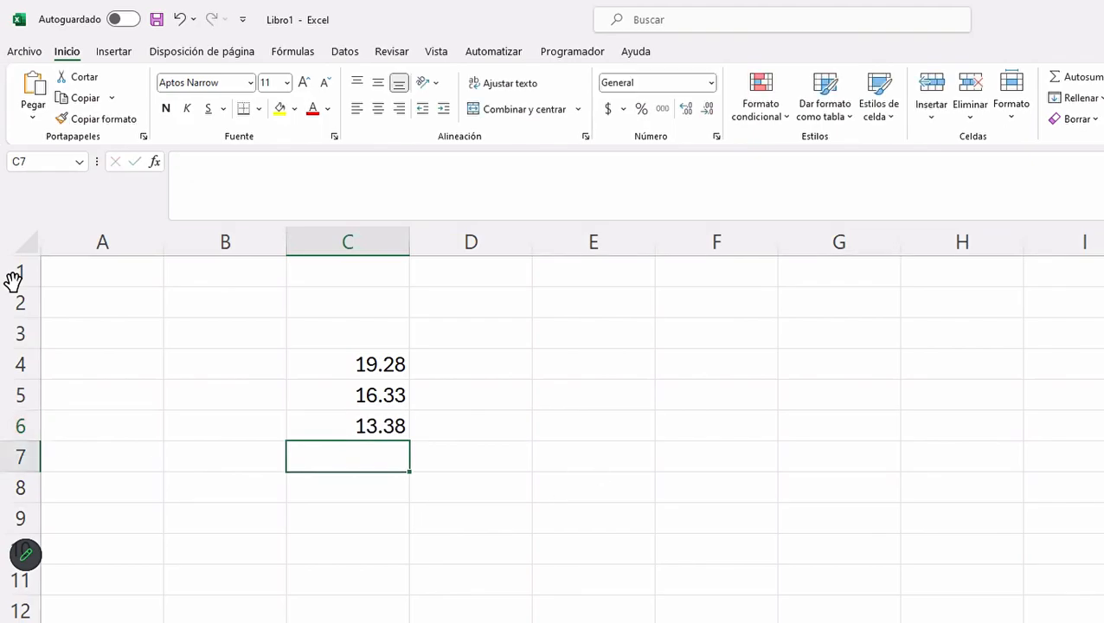
# - Check the fourth level from the top in AutoCAD and enter 10.43 in Excel cell C7
pyautogui.hotkey('alt', 'Tab')
pyautogui.scroll(-3, 914, 568)
pyautogui.moveTo(914, 569); pyautogui.dragTo(815, 295, button='middle')
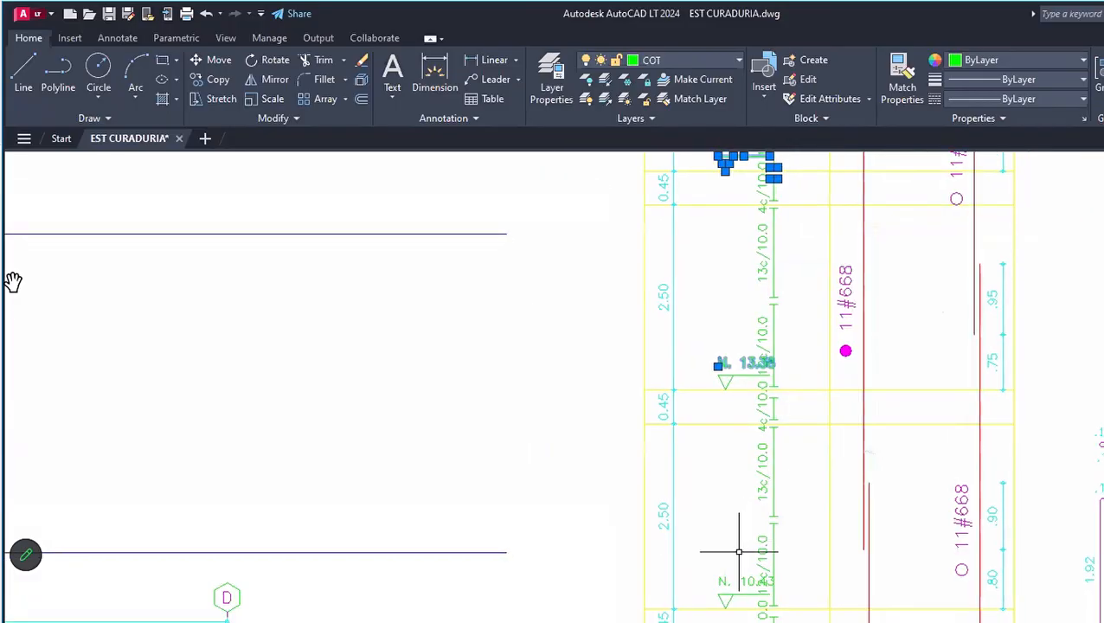
pyautogui.scroll(5, 758, 610)
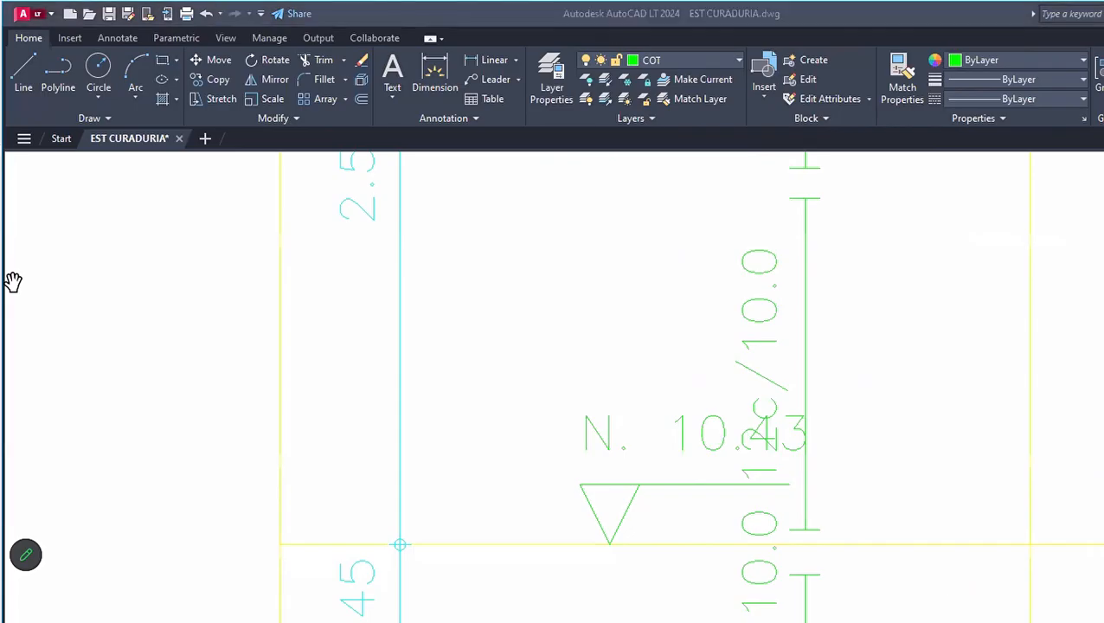
pyautogui.hotkey('alt', 'Tab')
pyautogui.write('10.4')
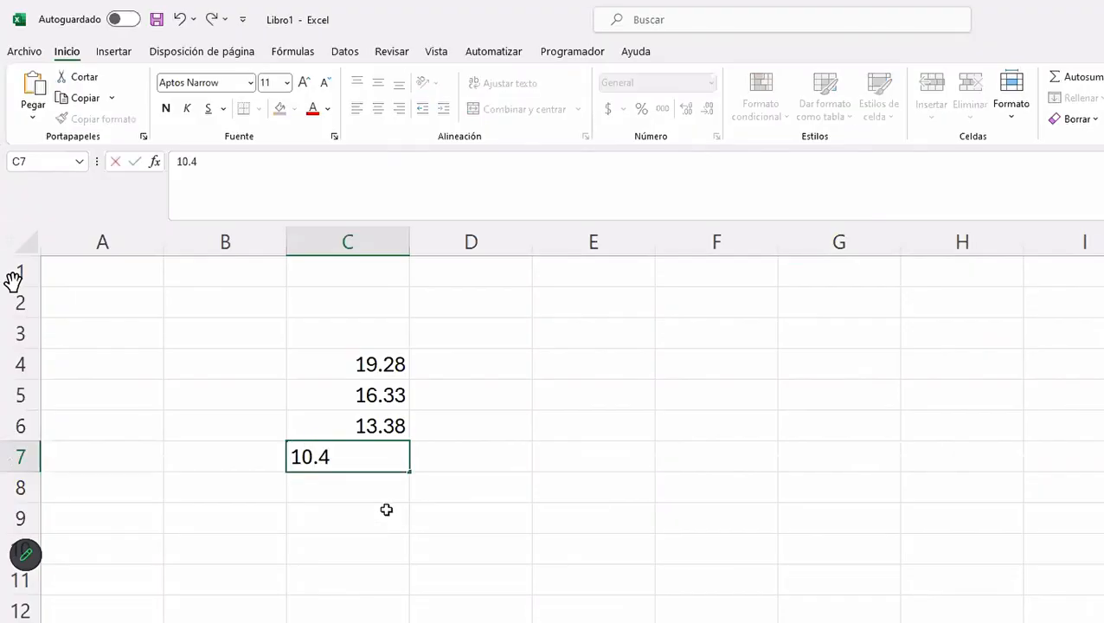
pyautogui.write('3')
pyautogui.press('Return')
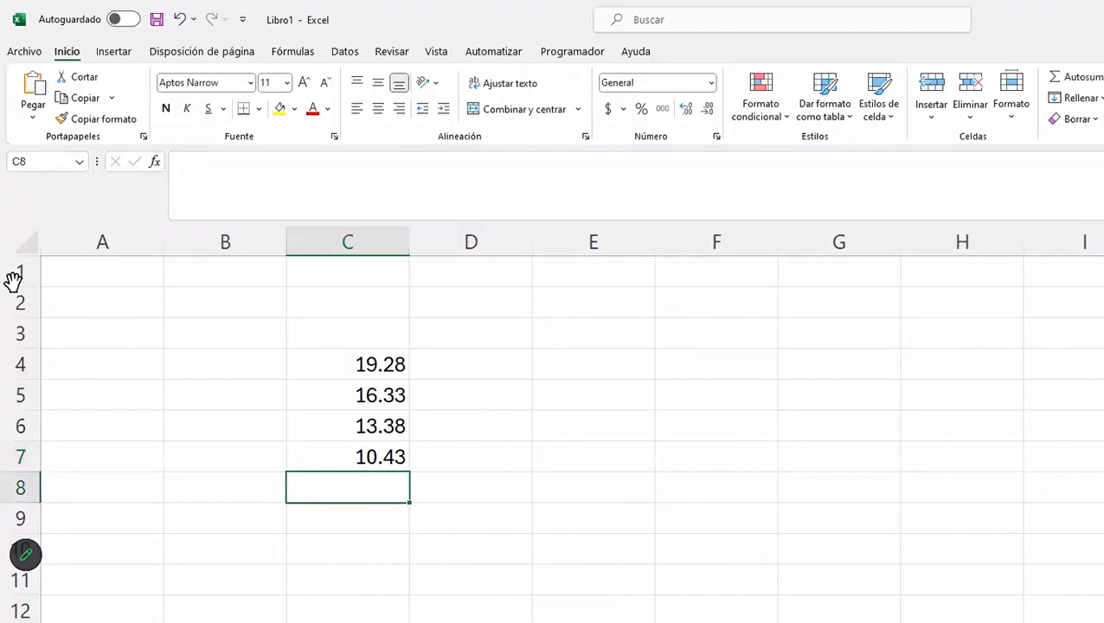
# - Check the fifth level from the top in the AutoCAD column schedule and enter 7.48 in Excel cell C8
pyautogui.hotkey('alt', 'Tab')
pyautogui.scroll(-4, 848, 621)
pyautogui.moveTo(851, 621); pyautogui.dragTo(805, 468, button='middle')
pyautogui.moveTo(755, 621); pyautogui.dragTo(745, 592, button='middle')
pyautogui.scroll(5, 747, 592)
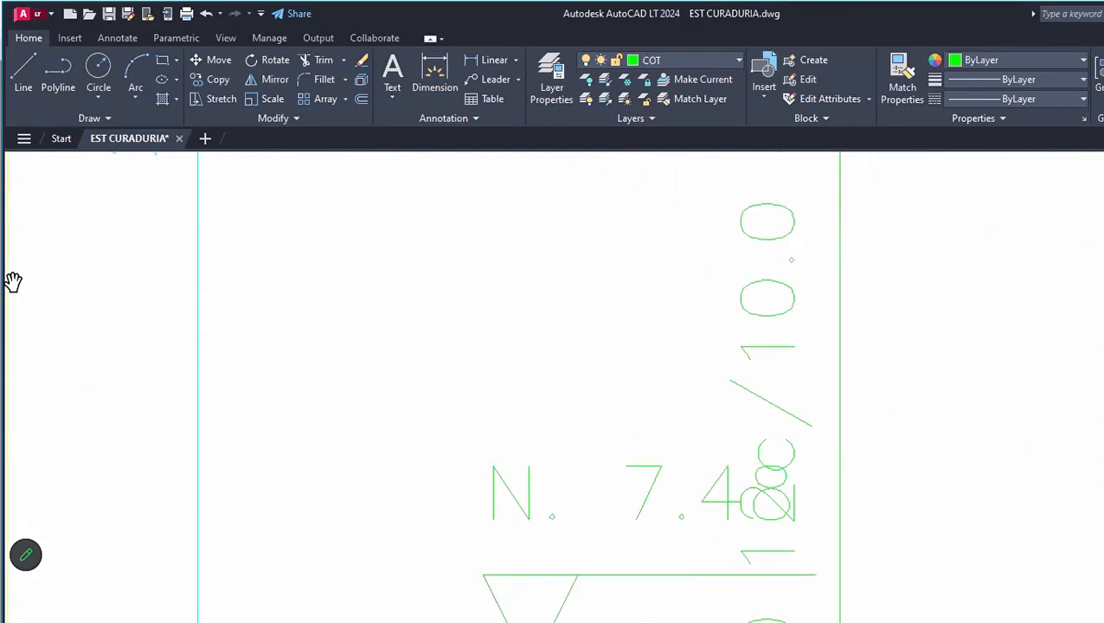
pyautogui.hotkey('alt', 'Tab')
pyautogui.click(380, 495)
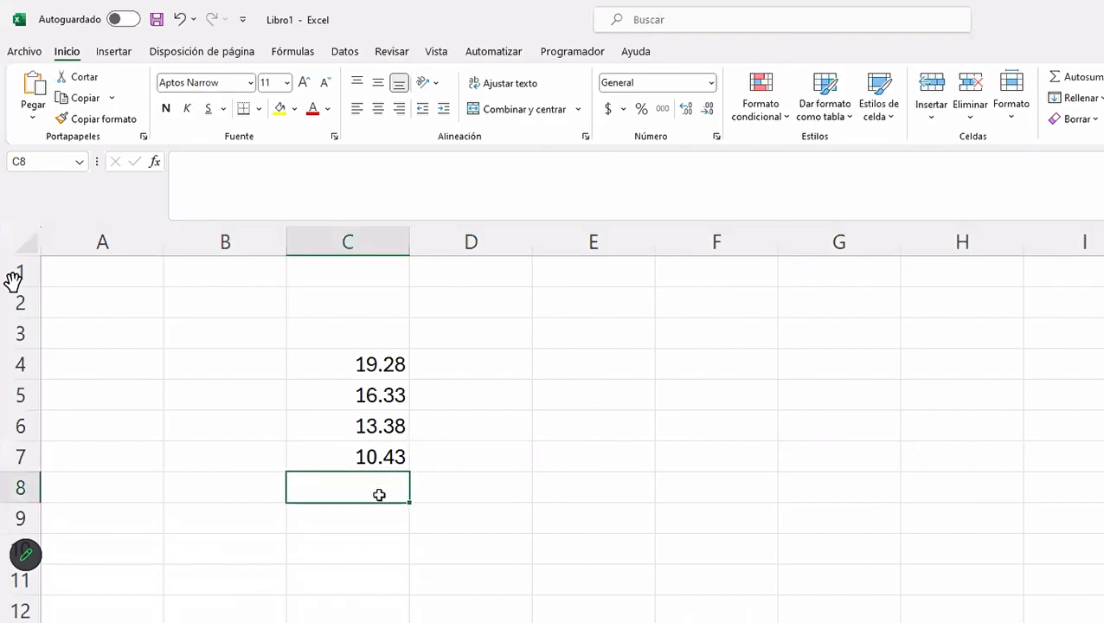
pyautogui.write('7.48')
pyautogui.press('Return')
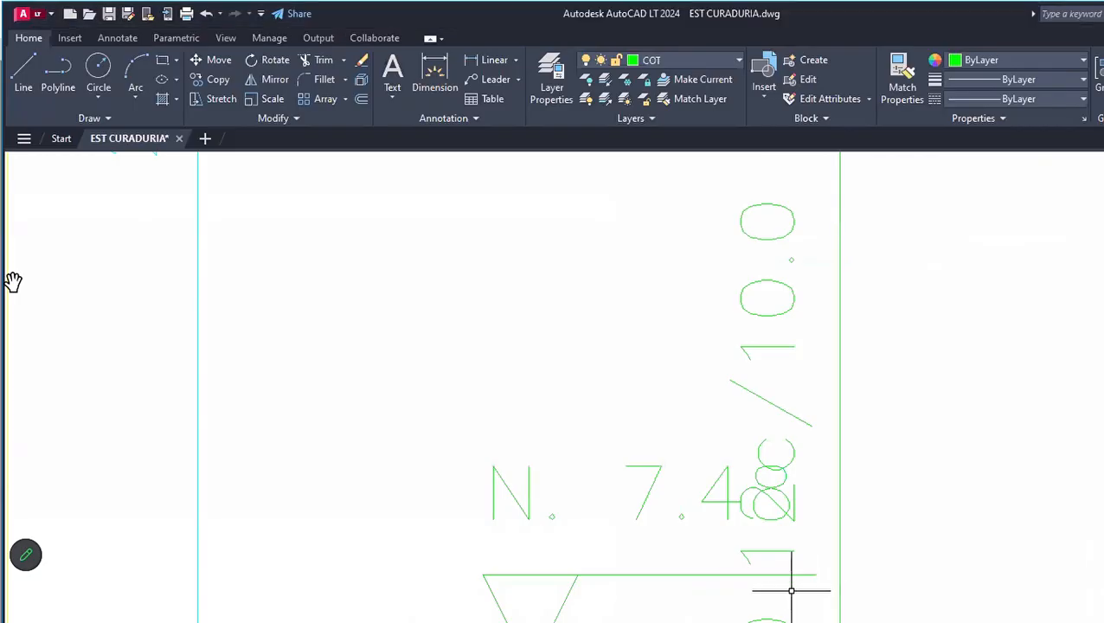
# - Check the sixth level from the top in AutoCAD and enter 4.53 in Excel cell C9
pyautogui.scroll(-6, 789, 586)
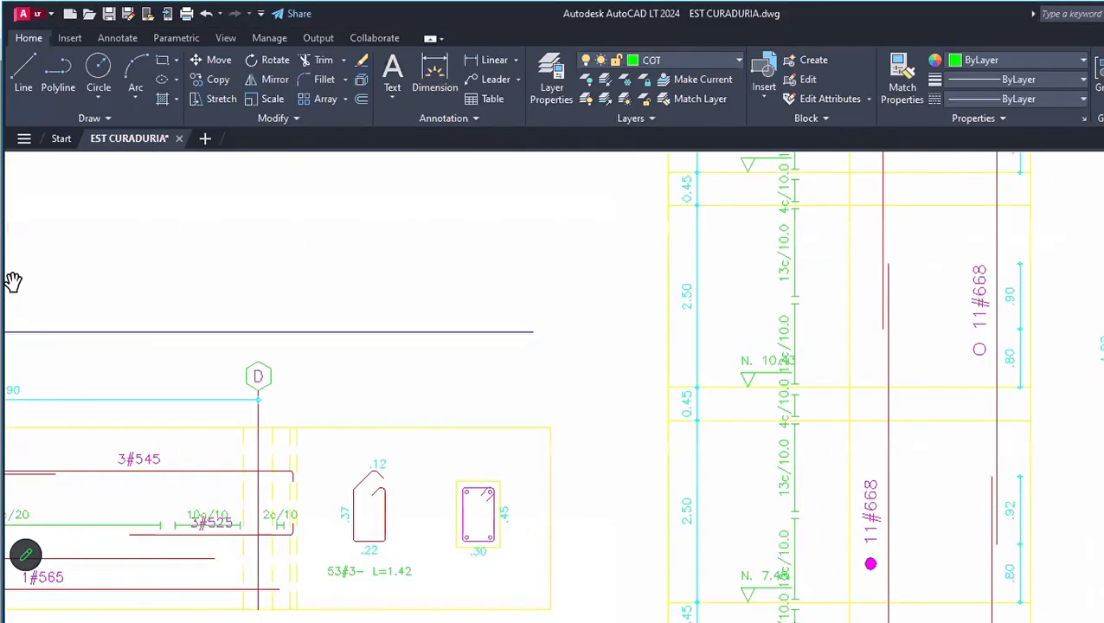
pyautogui.moveTo(765, 526); pyautogui.dragTo(755, 500, button='middle')
pyautogui.scroll(8, 711, 573)
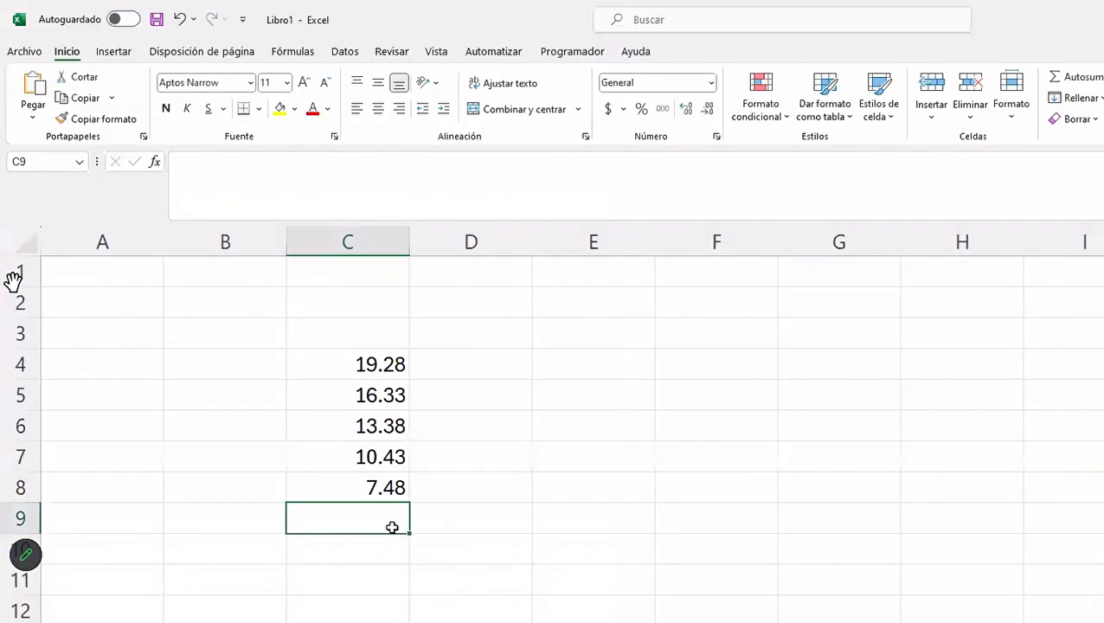
pyautogui.write('4.53')
pyautogui.press('Return')
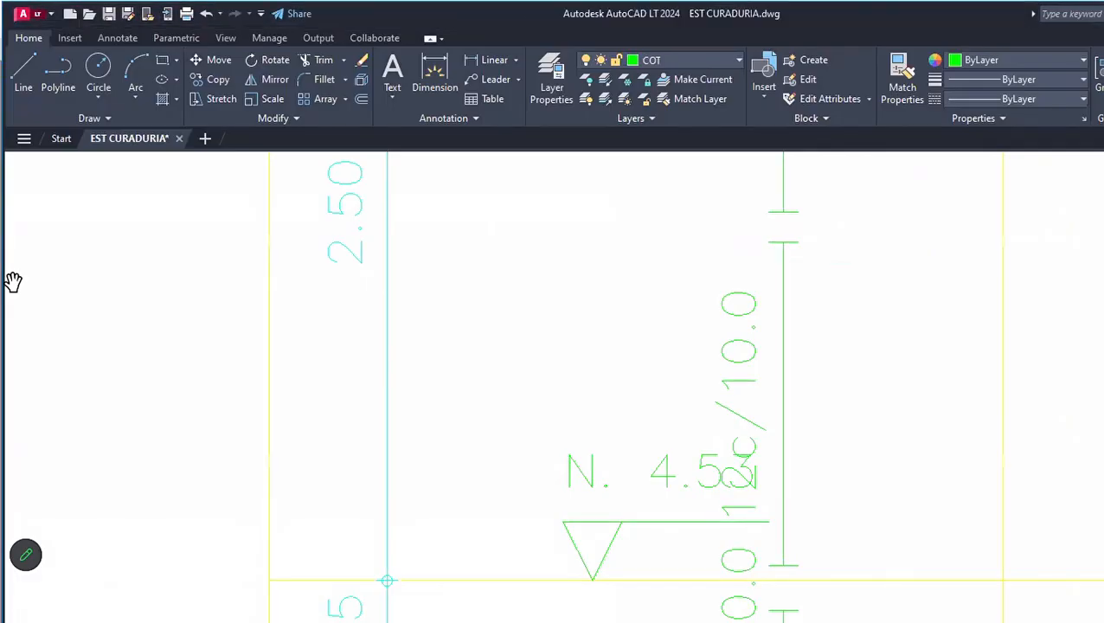
# - Check the seventh level from the top in AutoCAD and enter 1.08 in Excel cell C10
pyautogui.scroll(-4, 750, 620)
pyautogui.moveTo(756, 619); pyautogui.dragTo(538, 217, button='middle')
pyautogui.scroll(8, 508, 377)
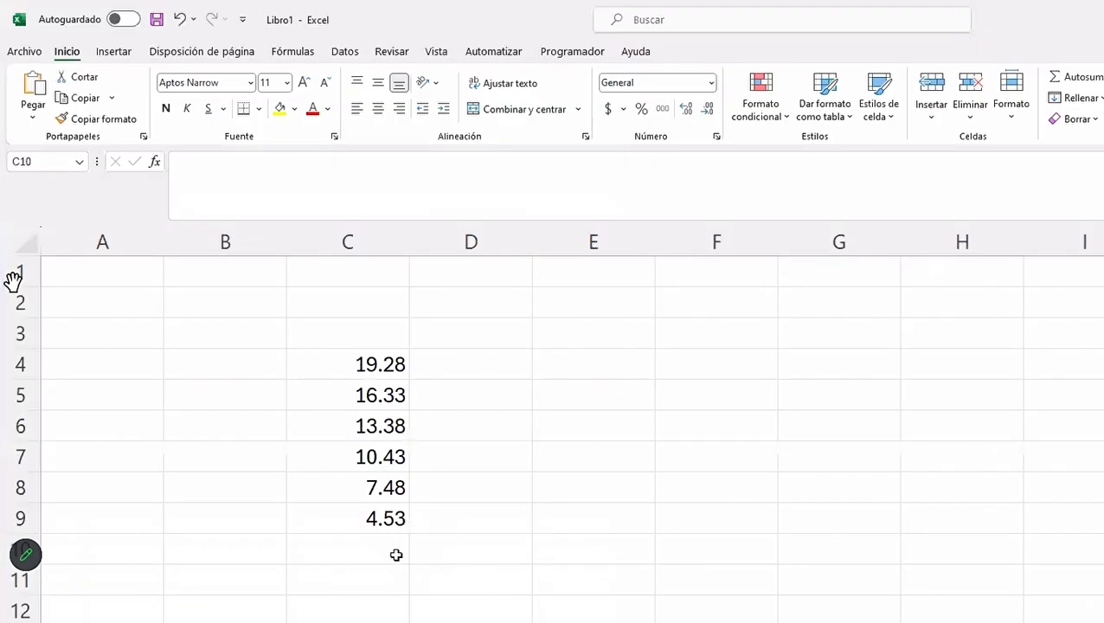
pyautogui.click(396, 554)
pyautogui.write('1.08')
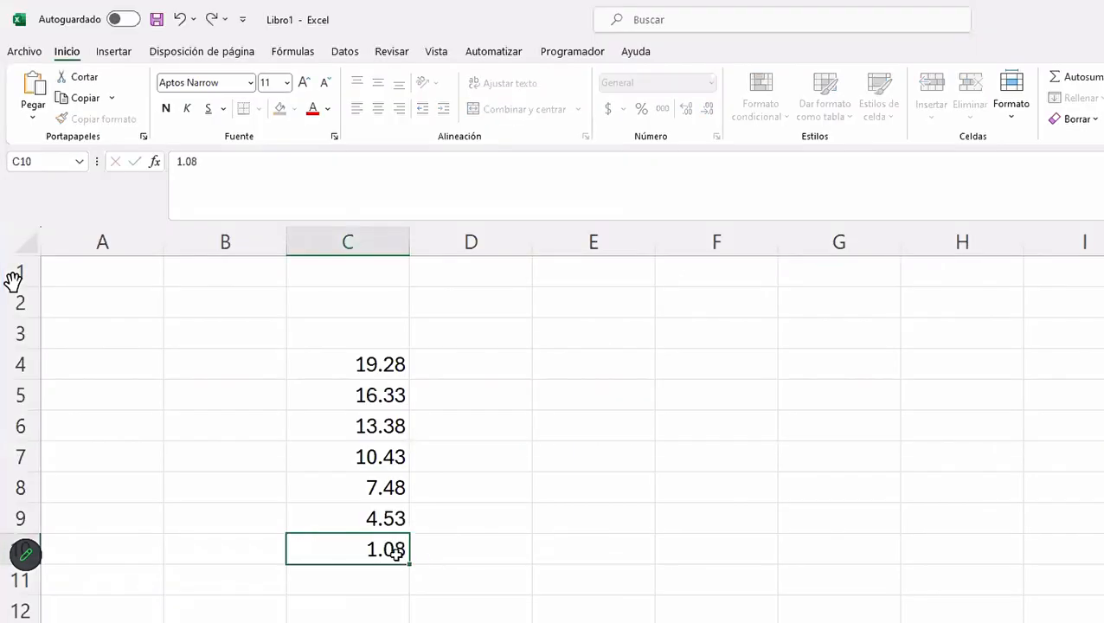
pyautogui.press('Return')
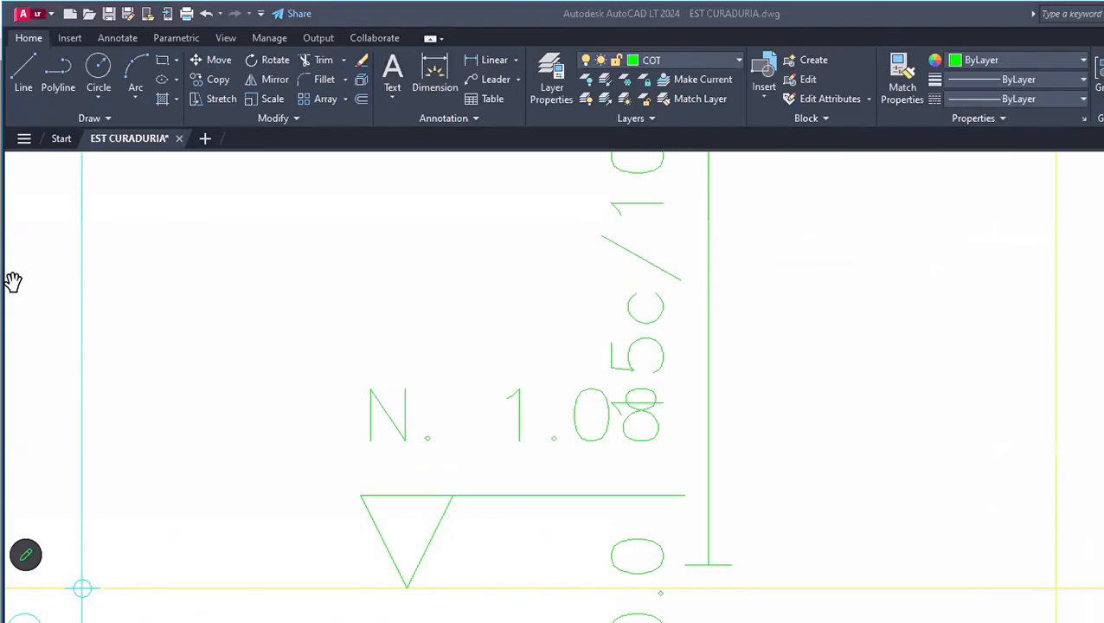
# - Check the lowest level in the AutoCAD column schedule and enter -2.23 in Excel cell C11
pyautogui.scroll(-5, 746, 559)
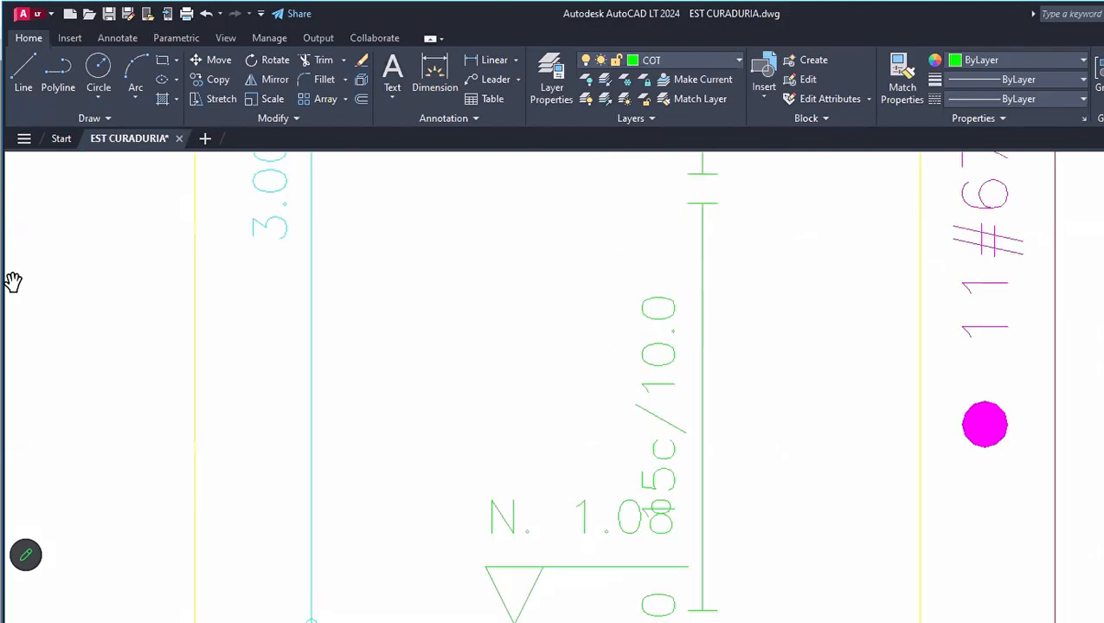
pyautogui.scroll(5, 746, 559)
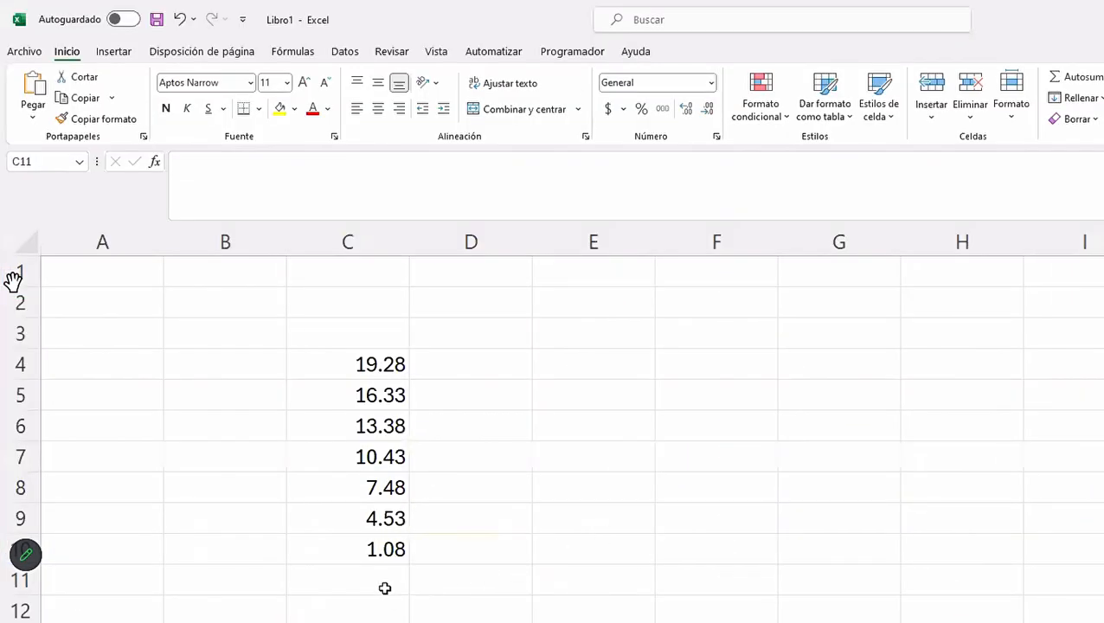
pyautogui.click(385, 588)
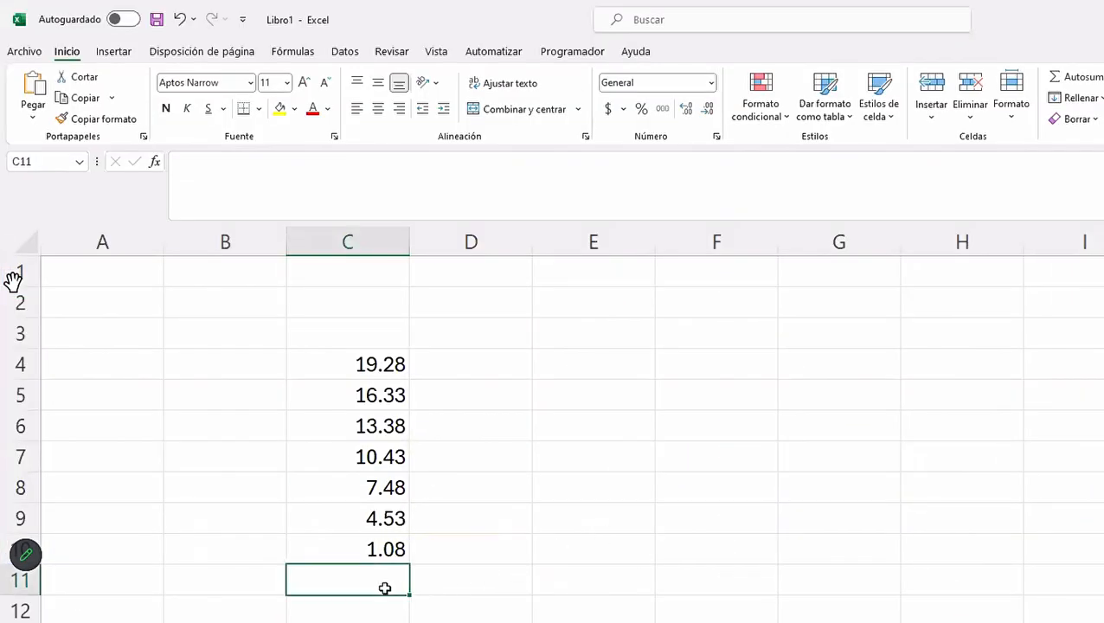
pyautogui.write('9')
pyautogui.doubleClick(386, 589)
pyautogui.write('-2')
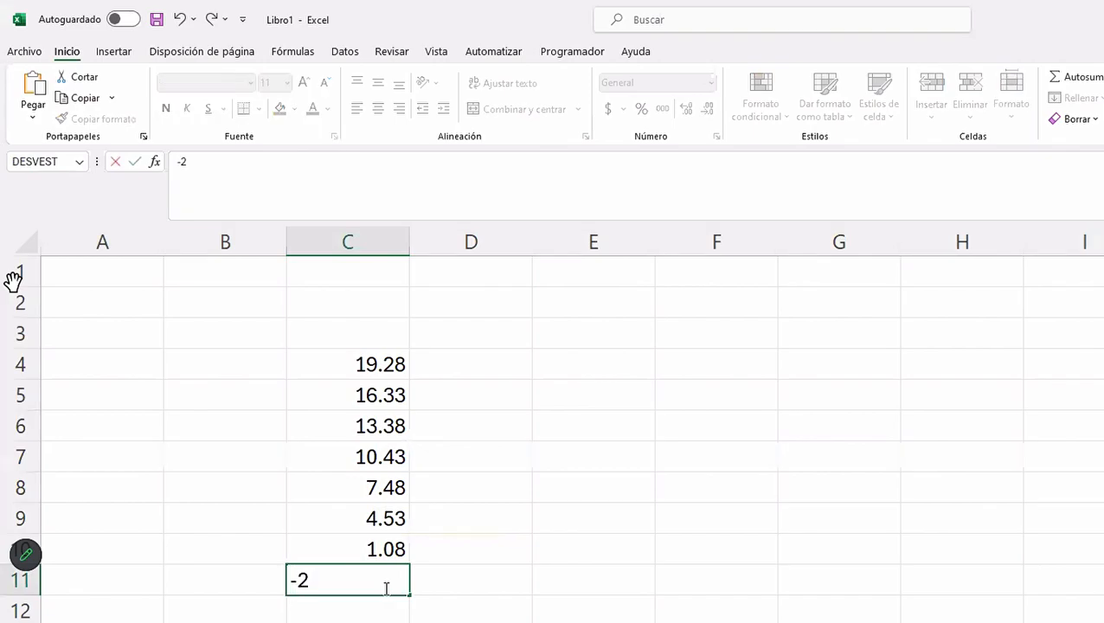
pyautogui.write('.23')
pyautogui.press('Return')
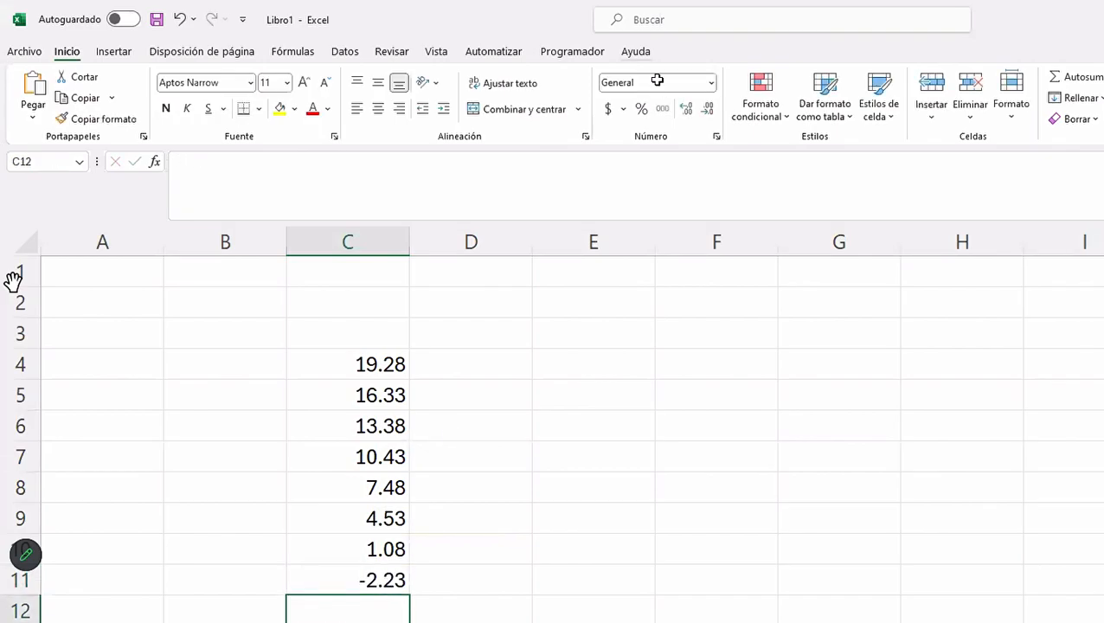
# - Calculate the top storey's height in cell B4 with the formula =C4-C5
pyautogui.click(262, 367)
pyautogui.write('=')
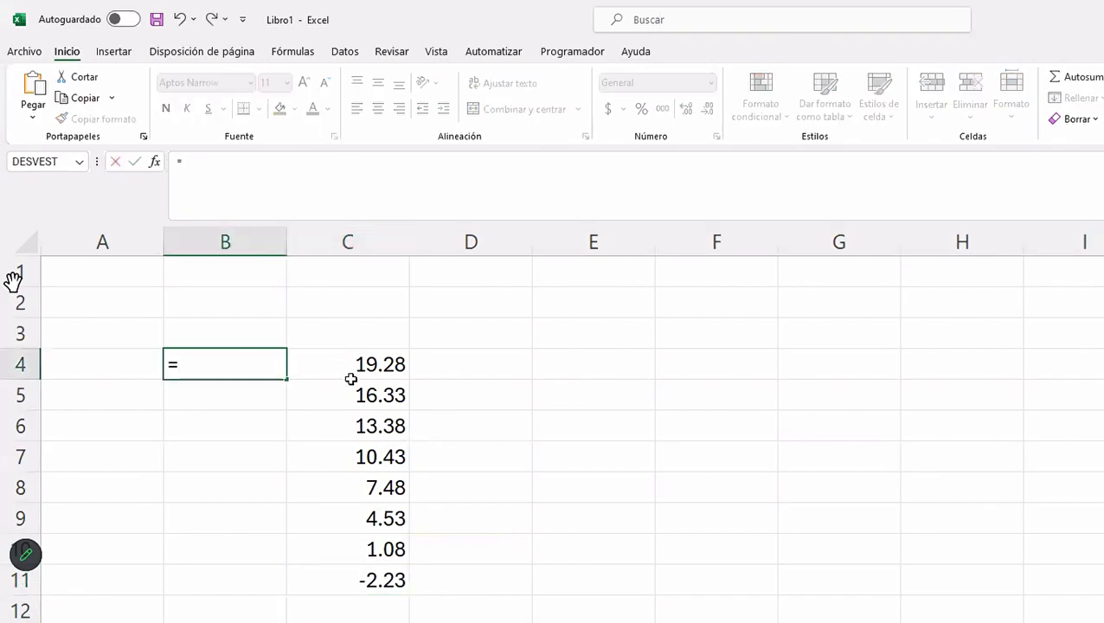
pyautogui.click(370, 363)
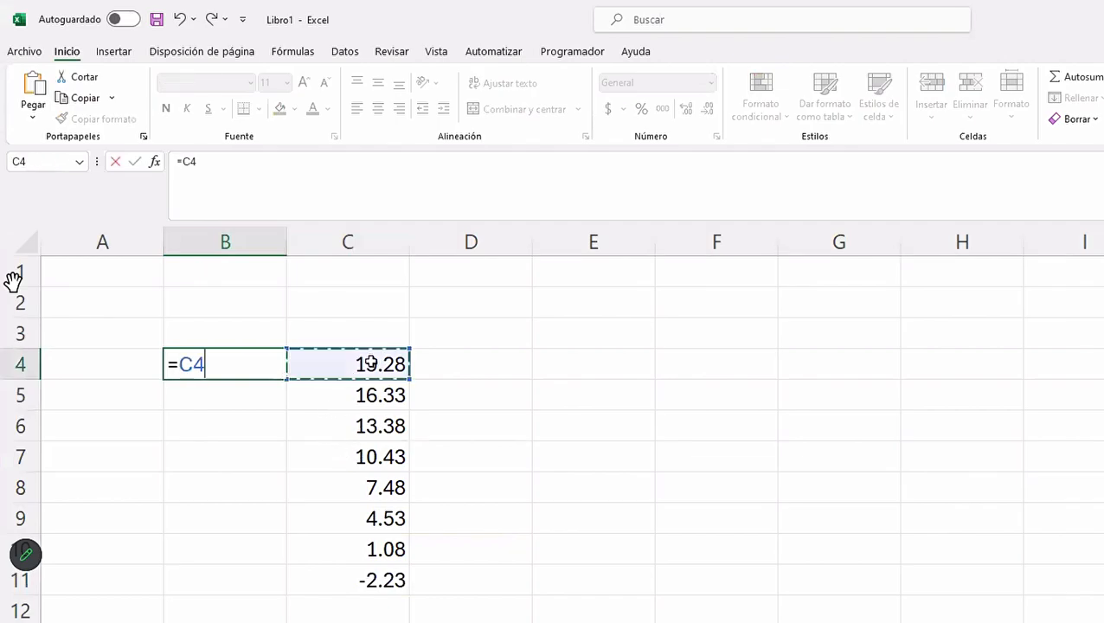
pyautogui.write('-')
pyautogui.click(368, 395)
pyautogui.press('Return')
# - Fill the height formula from B4 down to B11, clear B11, and check the formulas in B9 and B10
pyautogui.click(284, 374)
pyautogui.doubleClick(287, 374)
pyautogui.click(263, 587)
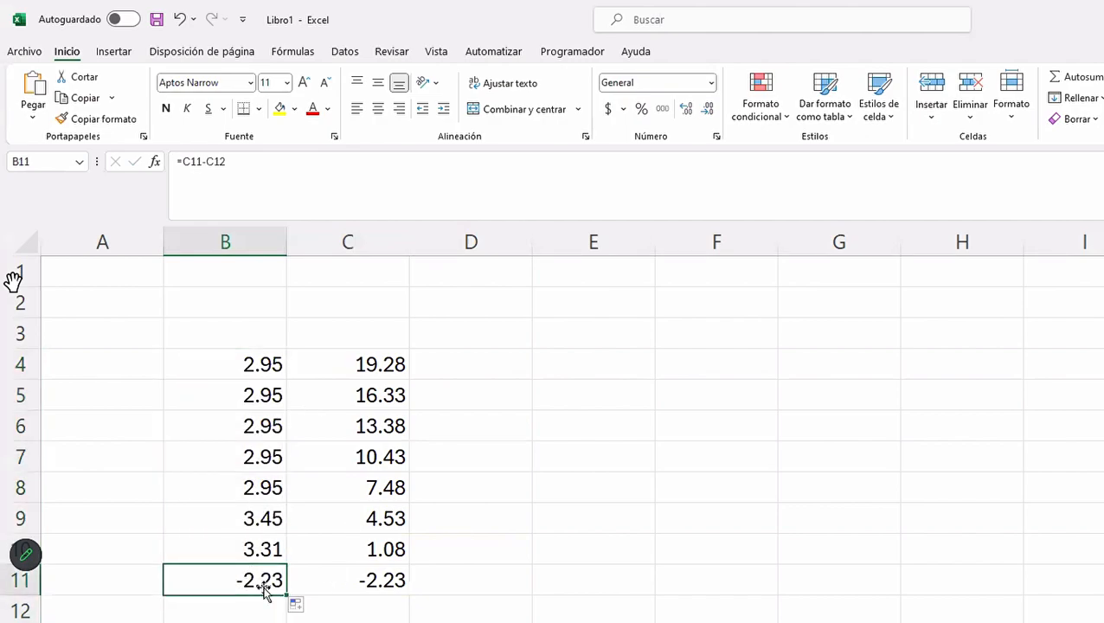
pyautogui.press('Delete')
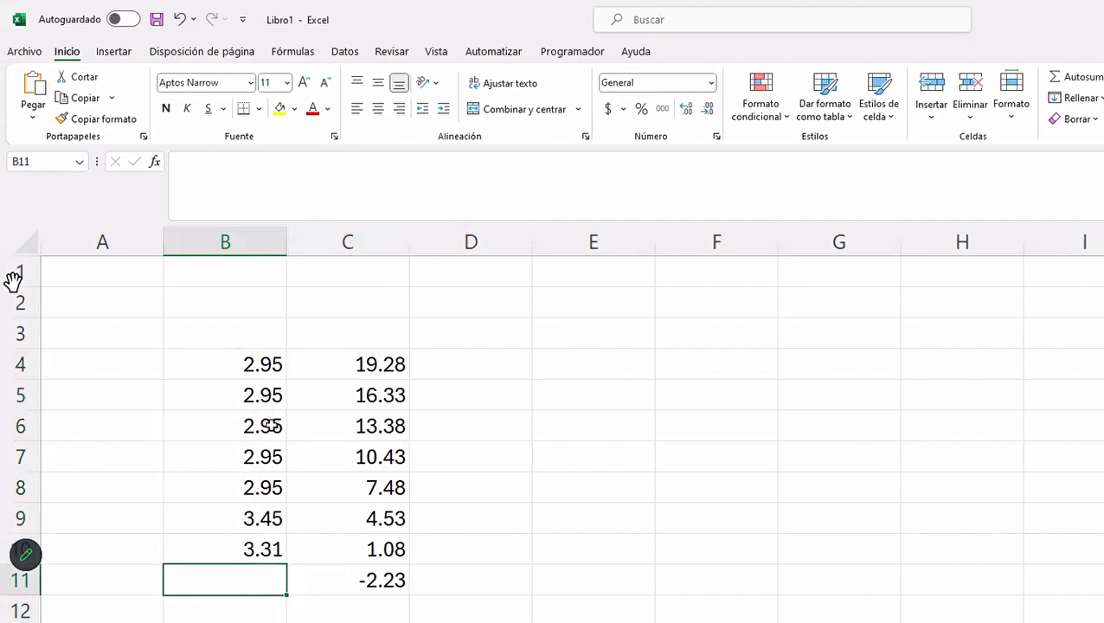
pyautogui.click(260, 518)
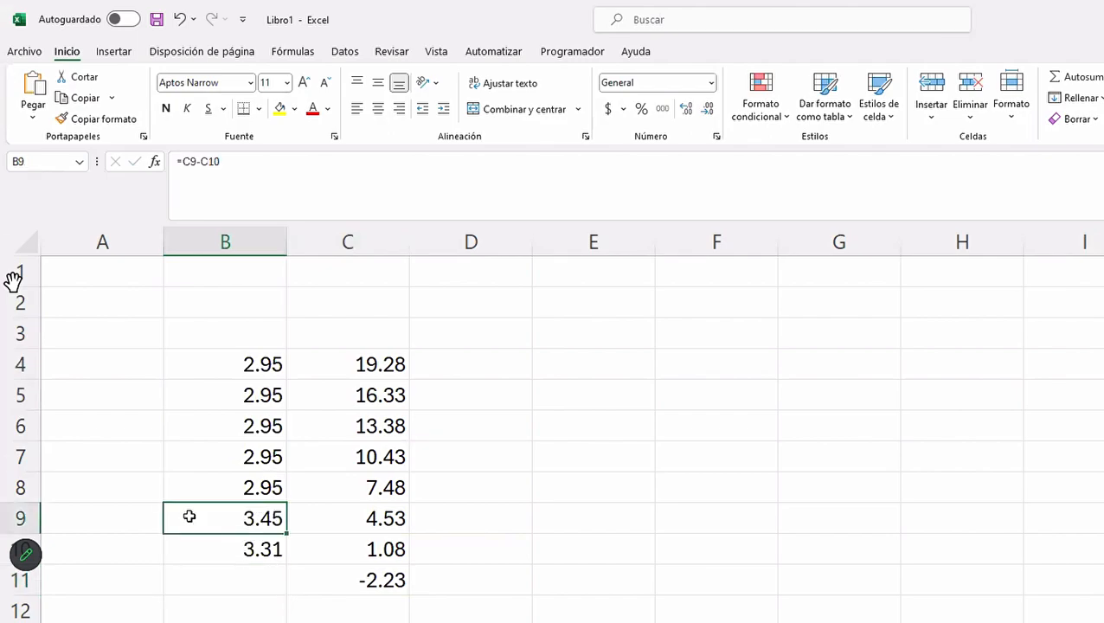
pyautogui.click(264, 551)
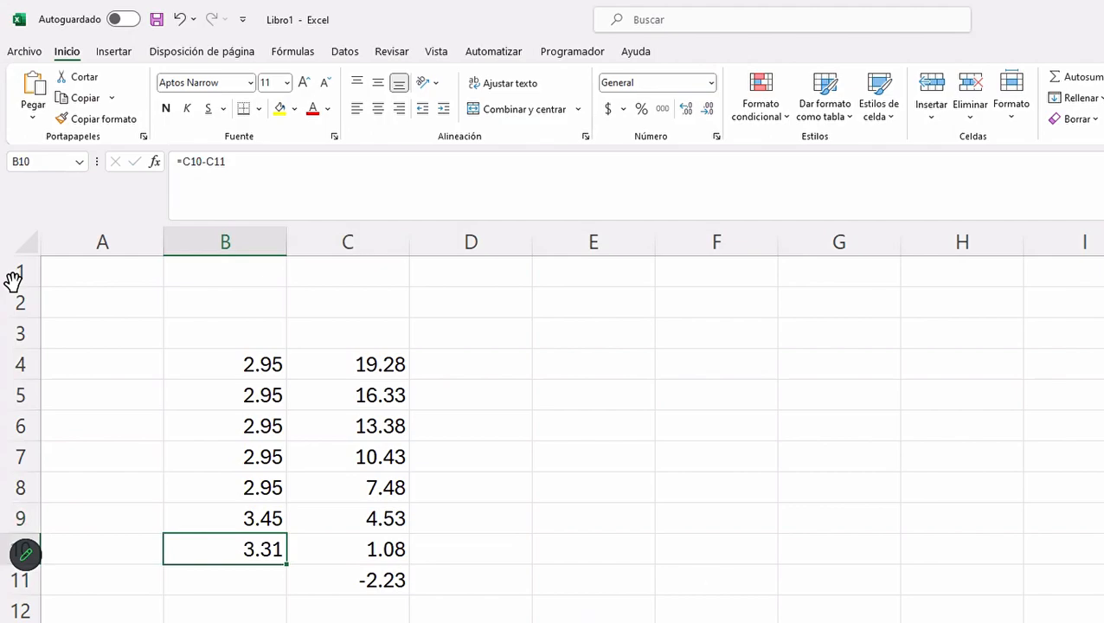
# - Restore the Excel window and narrow it beside AutoCAD with the height and level columns in view, and return to AutoCAD
pyautogui.press('super+Down')
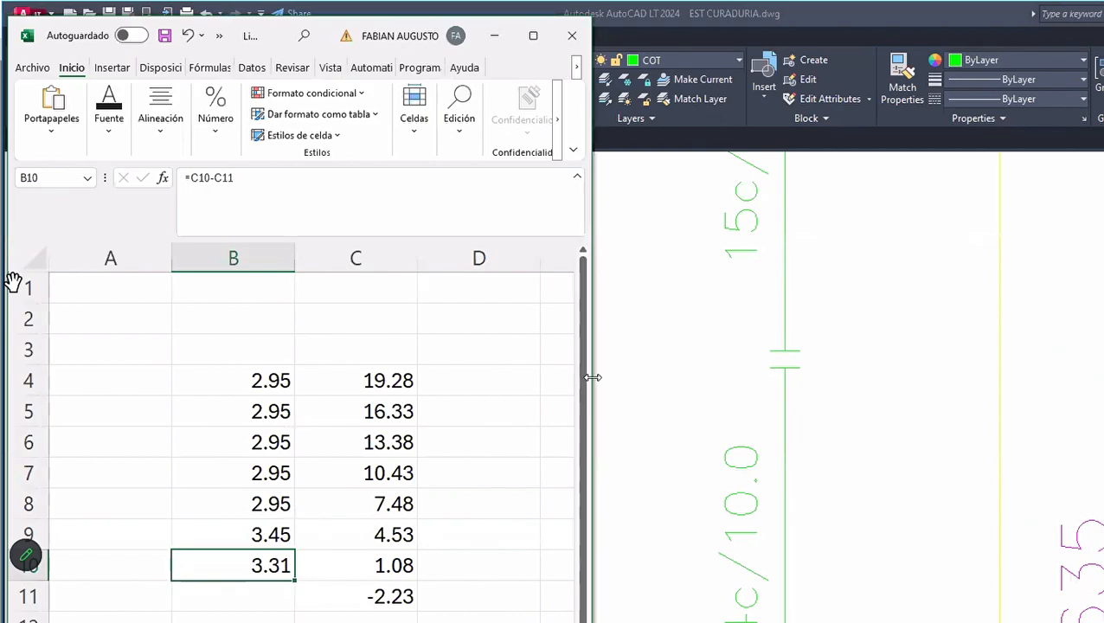
pyautogui.moveTo(592, 378); pyautogui.dragTo(404, 378)
pyautogui.hscroll(2, 12, 282)
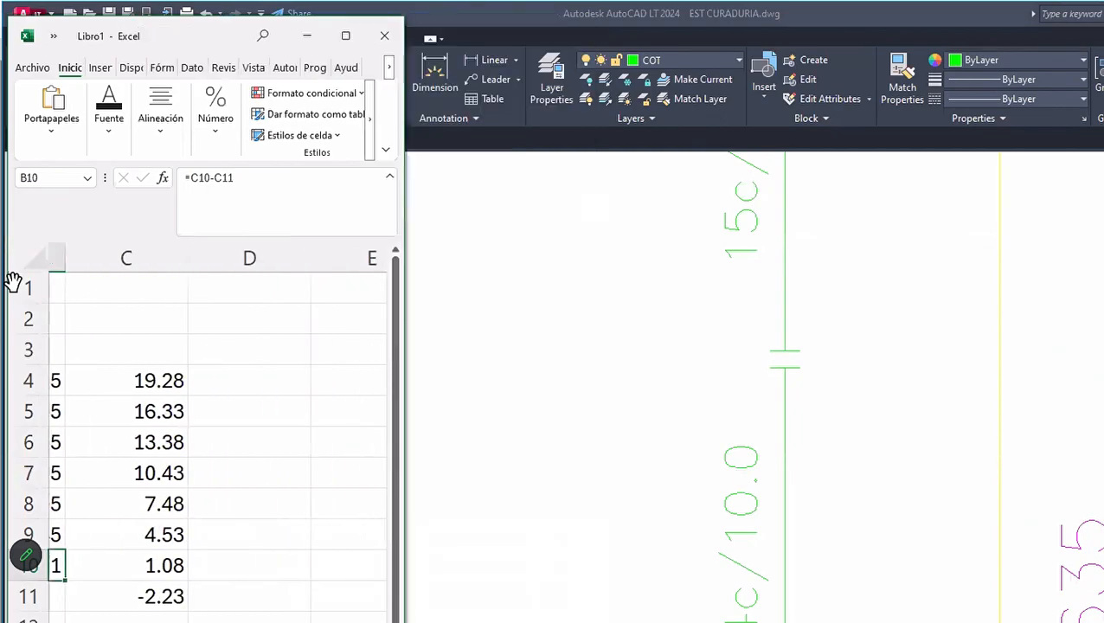
pyautogui.hscroll(-2, 13, 281)
pyautogui.hscroll(1, 12, 281)
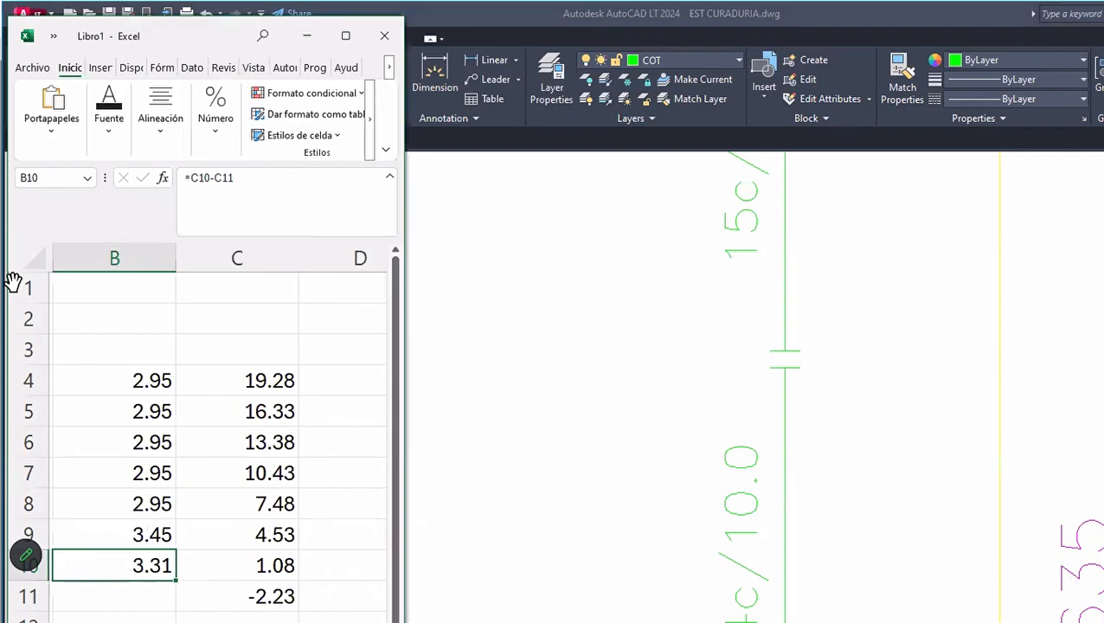
pyautogui.moveTo(404, 377); pyautogui.dragTo(328, 378)
pyautogui.click(625, 617)
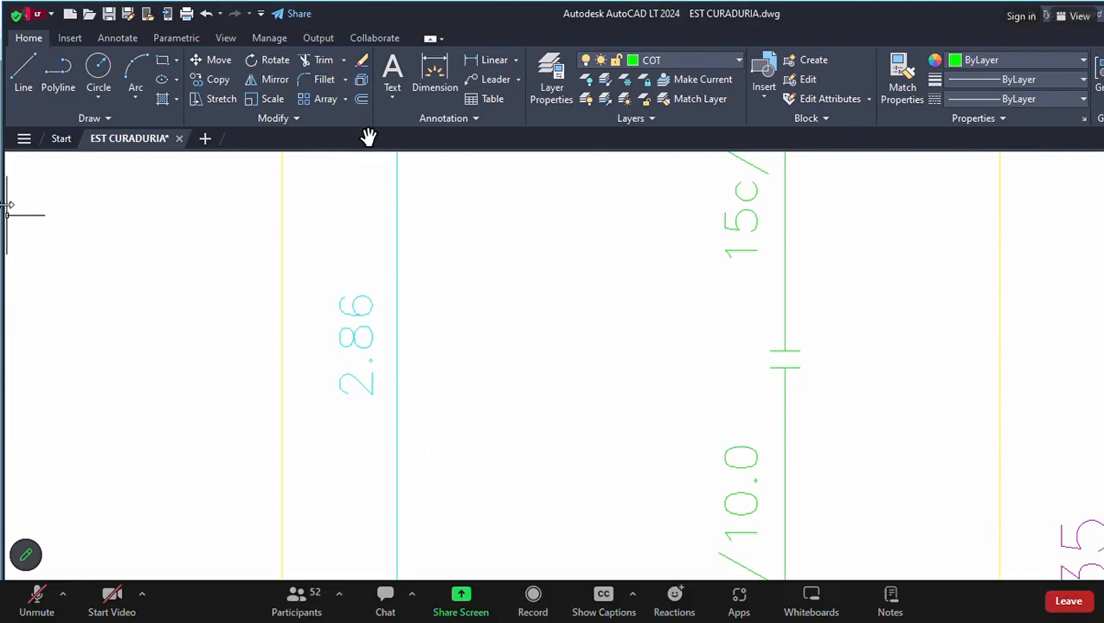
# - Examine the levels in the titles of the foundation and first-floor plans in AutoCAD
pyautogui.scroll(-10, 801, 456)
pyautogui.moveTo(597, 456); pyautogui.dragTo(917, 459, button='middle')
pyautogui.moveTo(485, 448); pyautogui.dragTo(939, 448, button='middle')
pyautogui.scroll(6, 924, 444)
pyautogui.scroll(8, 854, 447)
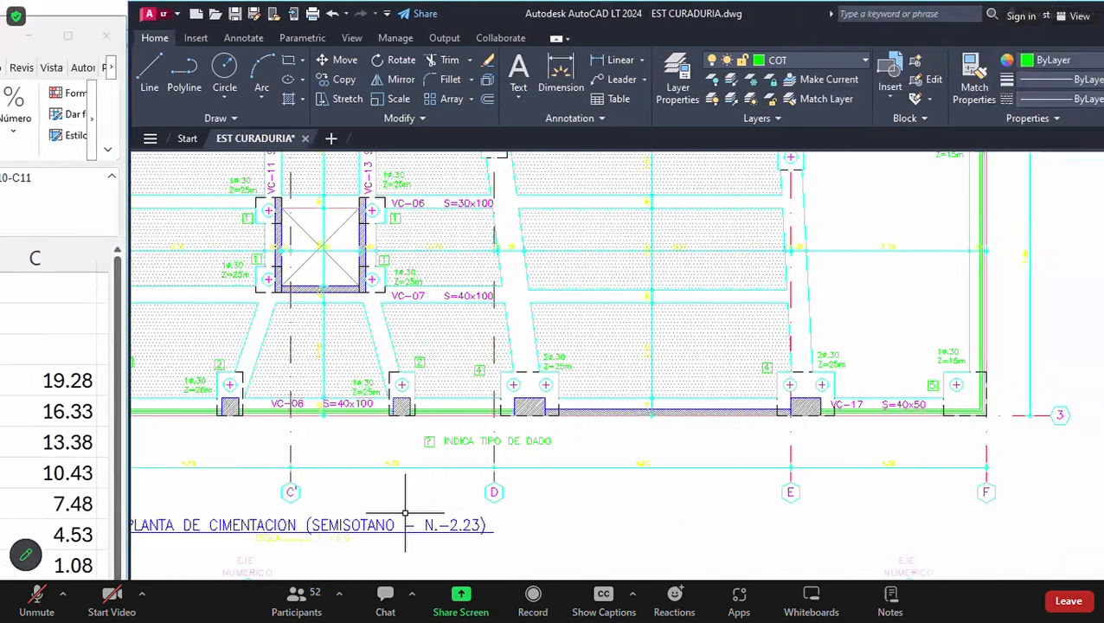
pyautogui.scroll(4, 627, 563)
pyautogui.scroll(-6, 708, 533)
pyautogui.scroll(-6, 67, 421)
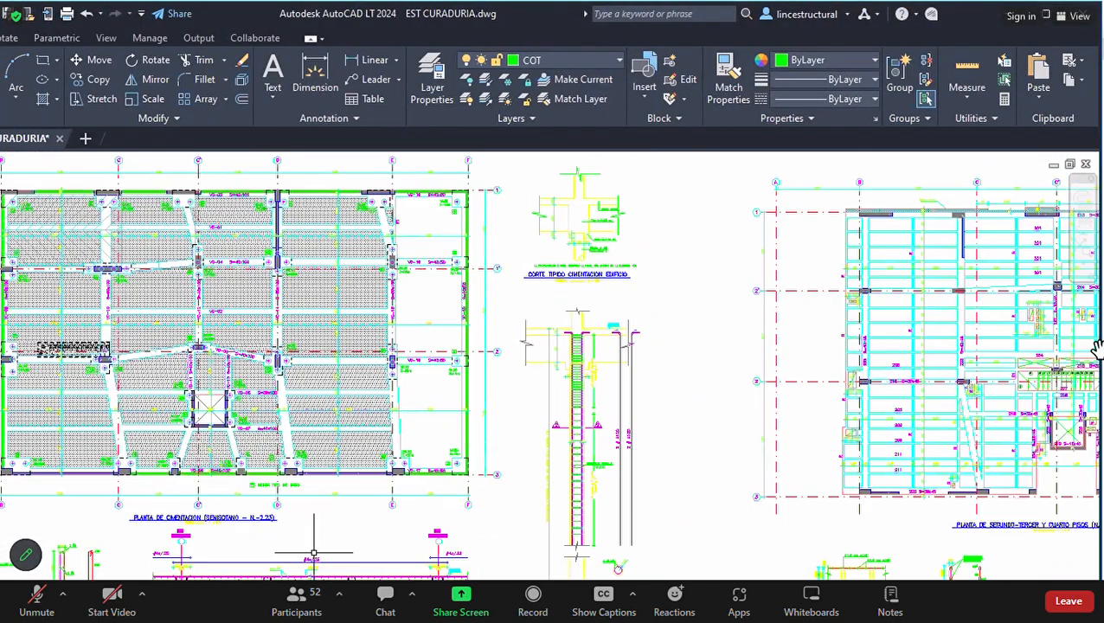
pyautogui.scroll(7, 68, 422)
pyautogui.scroll(2, 246, 494)
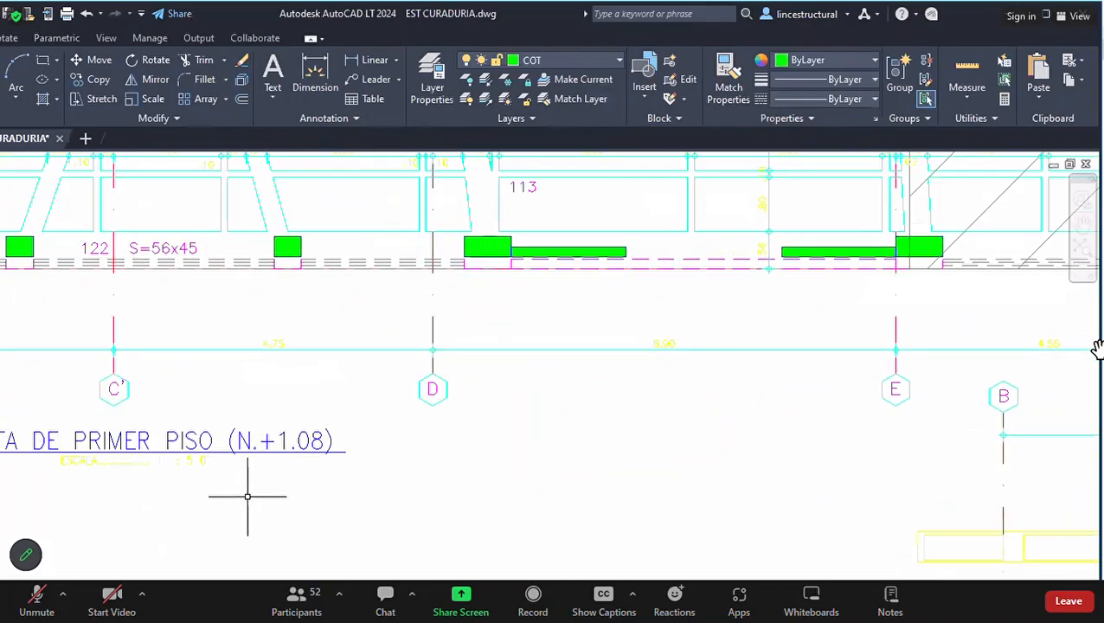
# - Examine the levels in the titles of the upper-floor plans and the roof plan
pyautogui.scroll(-6, 251, 500)
pyautogui.scroll(3, 287, 500)
pyautogui.moveTo(602, 302); pyautogui.dragTo(209, 506, button='middle')
pyautogui.scroll(11, 209, 504)
pyautogui.moveTo(304, 444); pyautogui.dragTo(271, 512, button='middle')
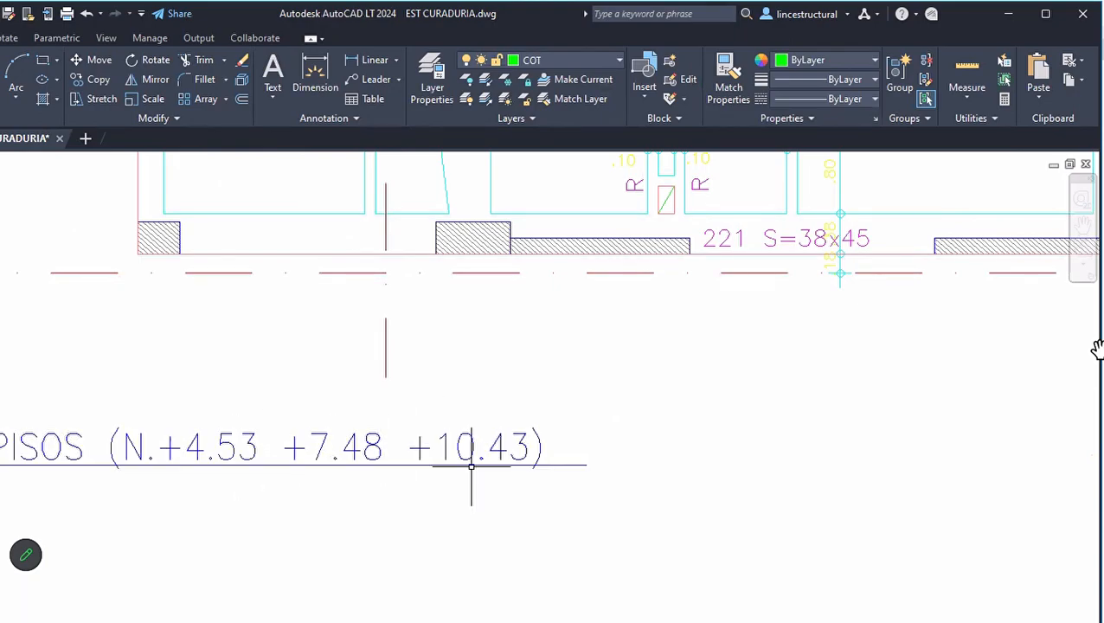
pyautogui.scroll(-10, 470, 458)
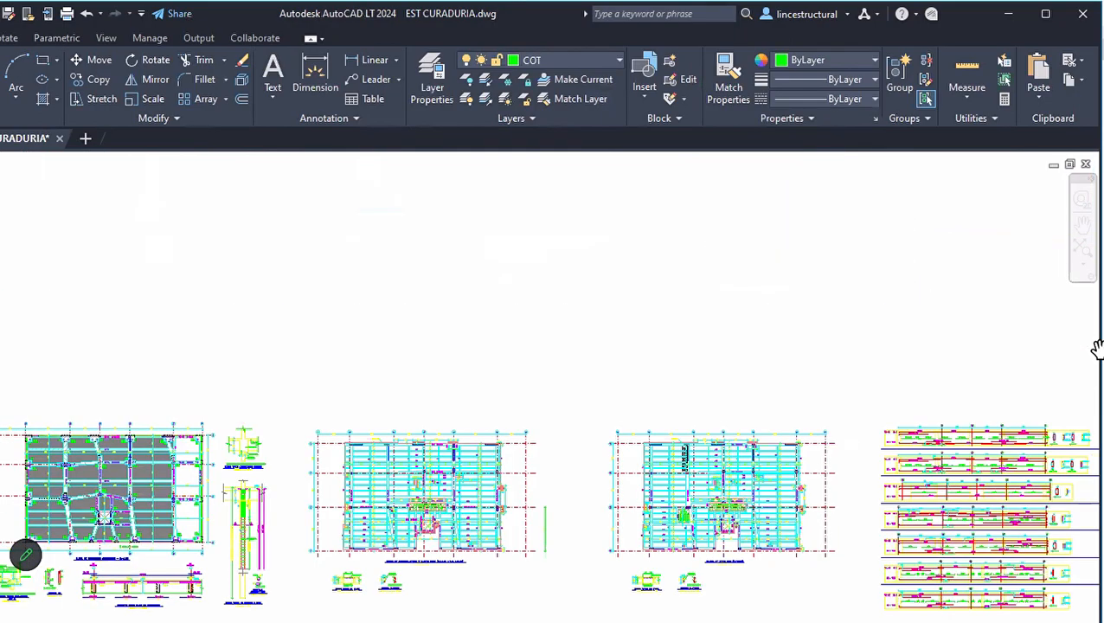
pyautogui.scroll(10, 506, 531)
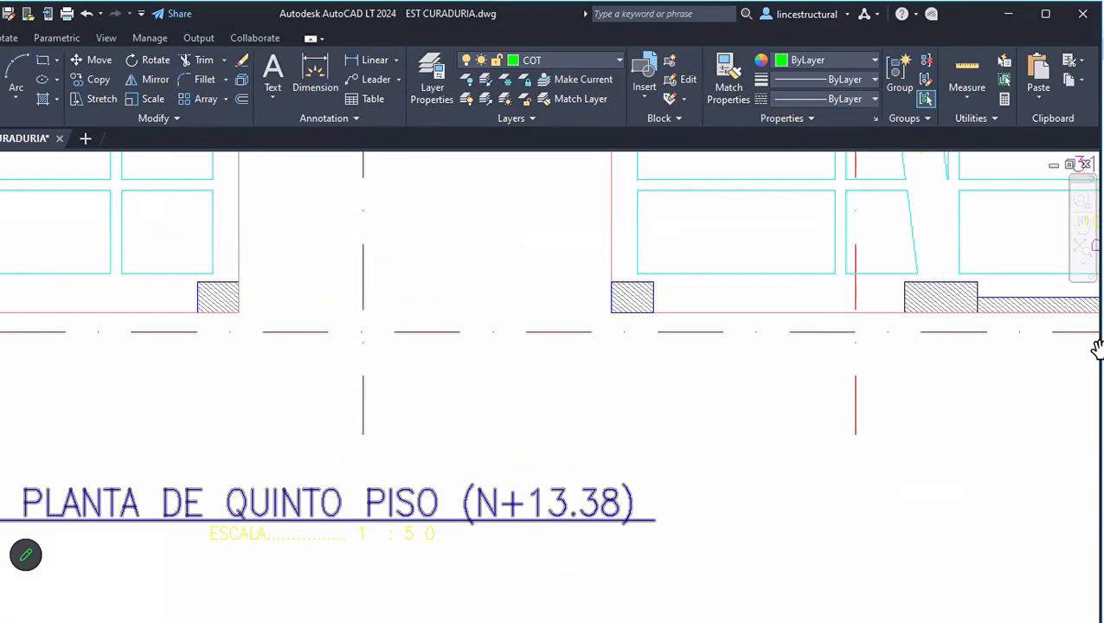
pyautogui.scroll(-10, 567, 519)
pyautogui.scroll(10, 437, 534)
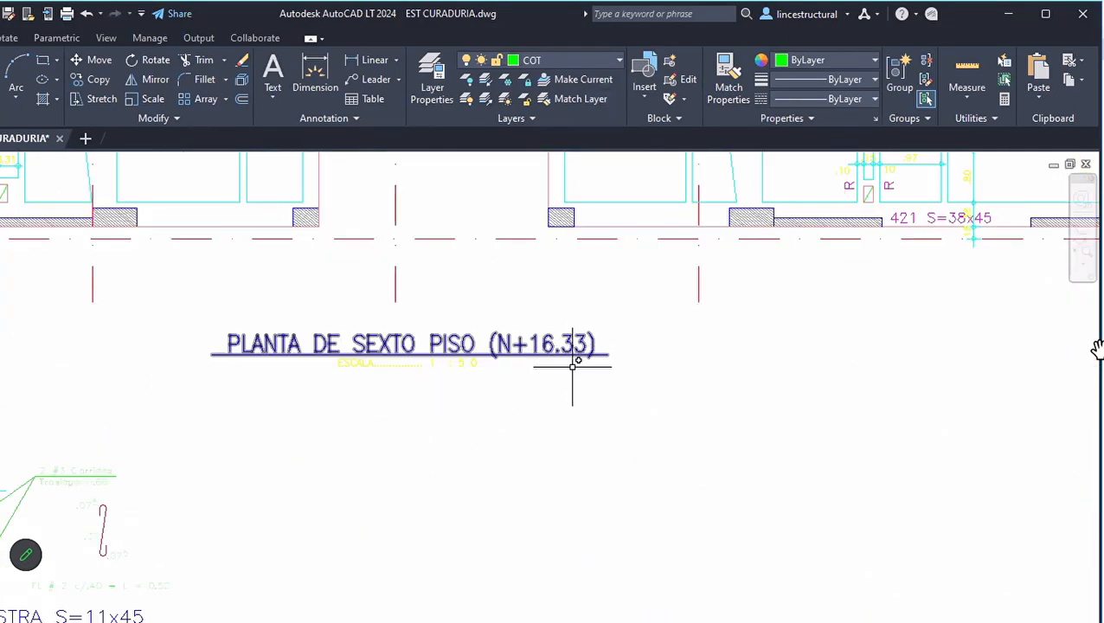
pyautogui.scroll(-10, 575, 355)
pyautogui.scroll(10, 415, 528)
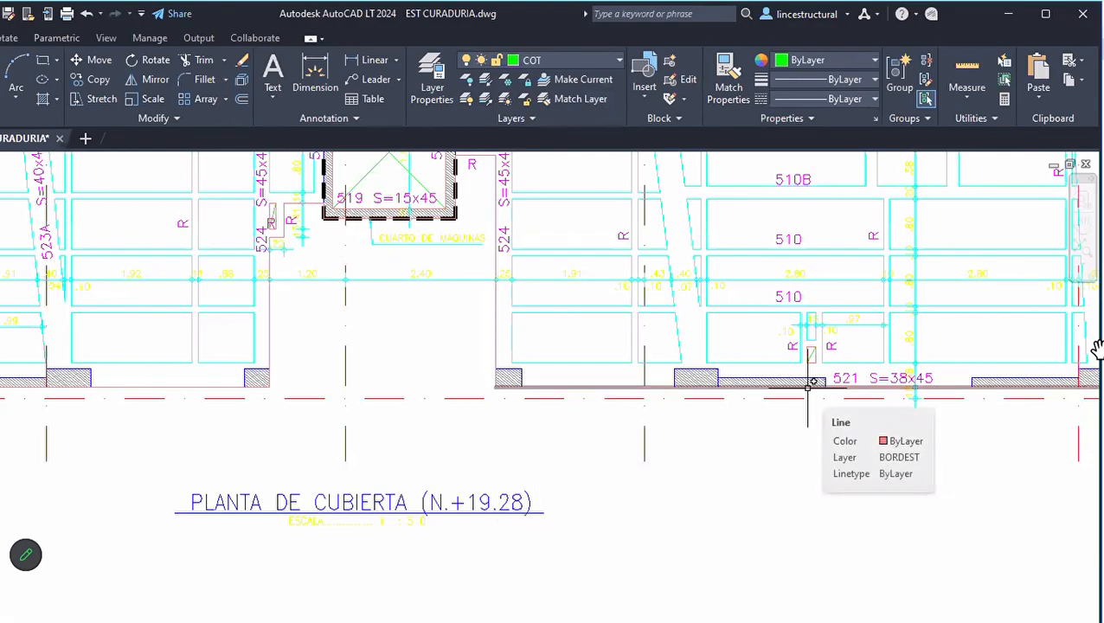
pyautogui.scroll(2, 808, 387)
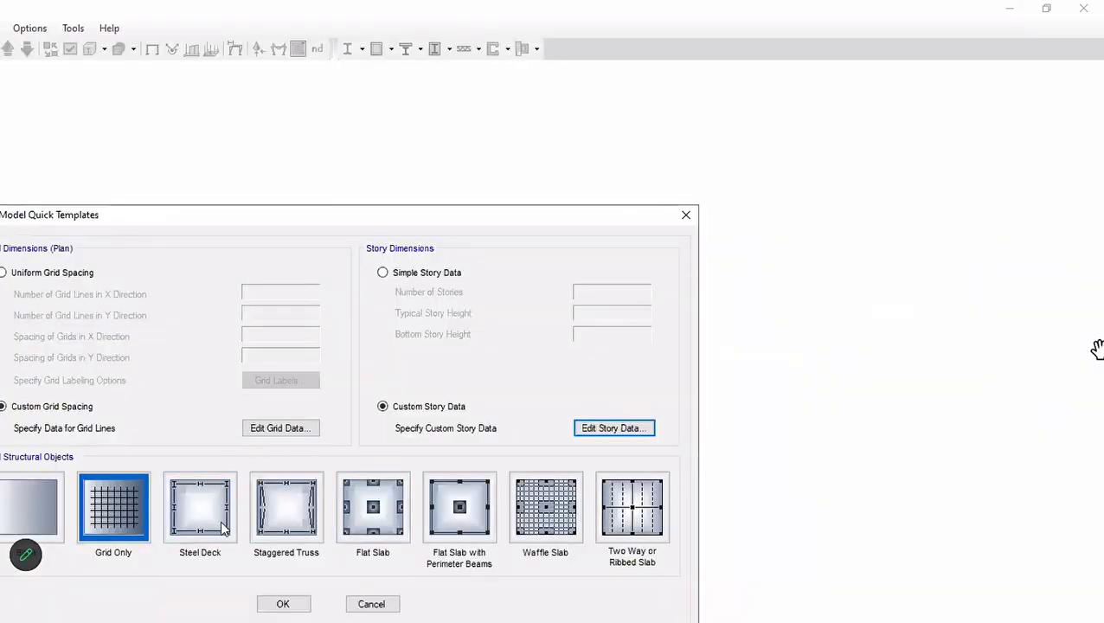
# - In ETABS, open the custom story data and set the heights of Story8 to Story2 to 2.95 (five times), 3.45 and 3.31 m
pyautogui.click(633, 426)
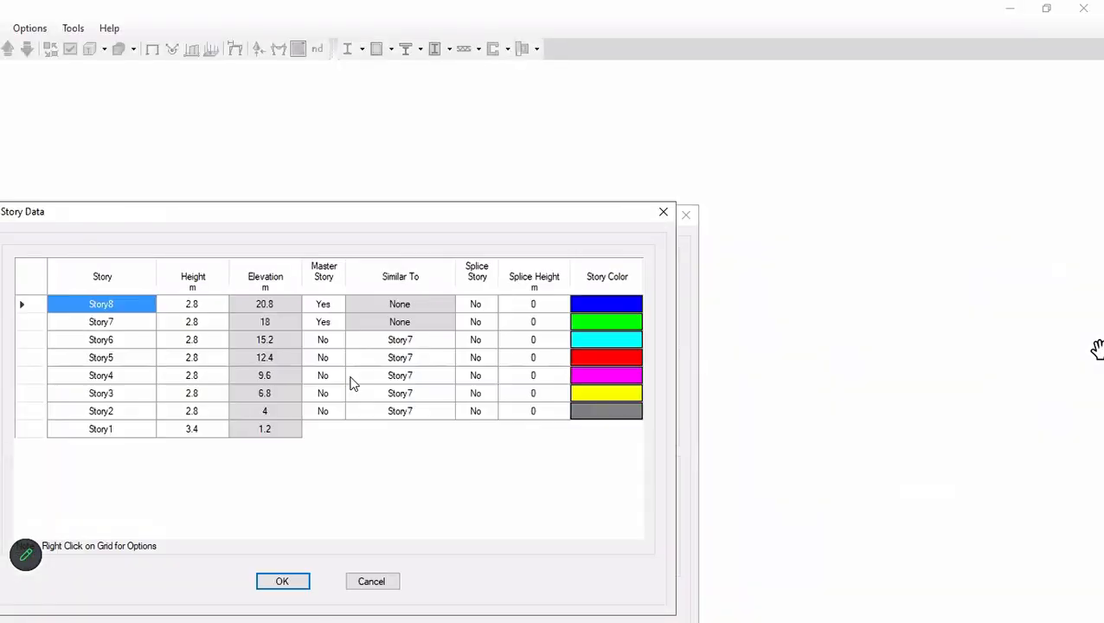
pyautogui.click(206, 304)
pyautogui.write('2.95 2.95 2.95 2.95 2.95 3.45 3.31')
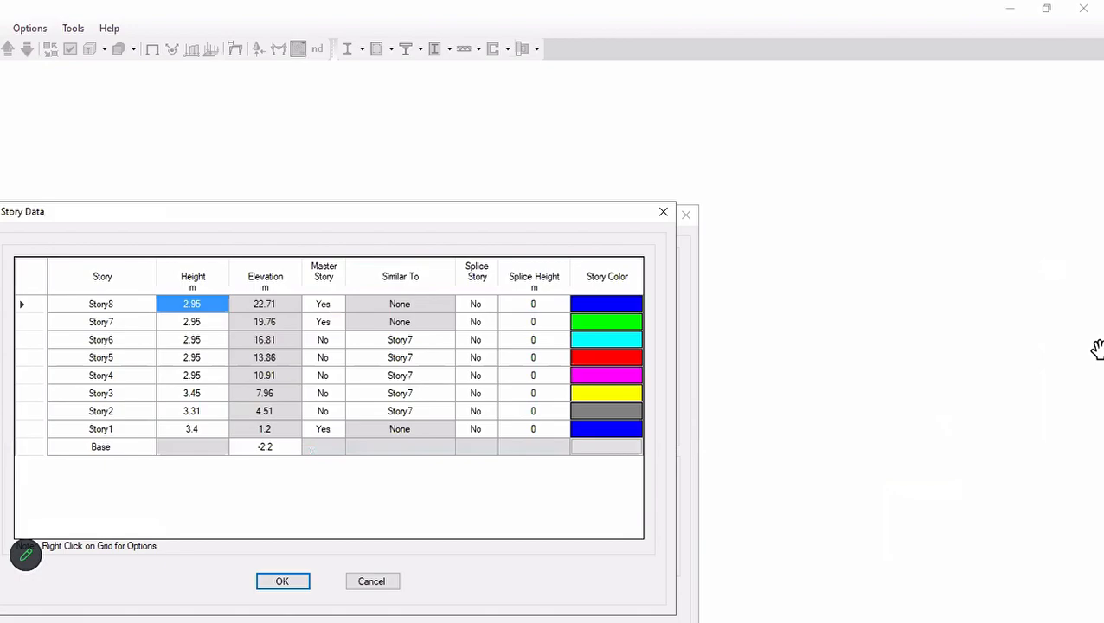
# - Discard the custom story data edits, reopen the story data to check the heights, close it and switch to AutoCAD
pyautogui.click(391, 585)
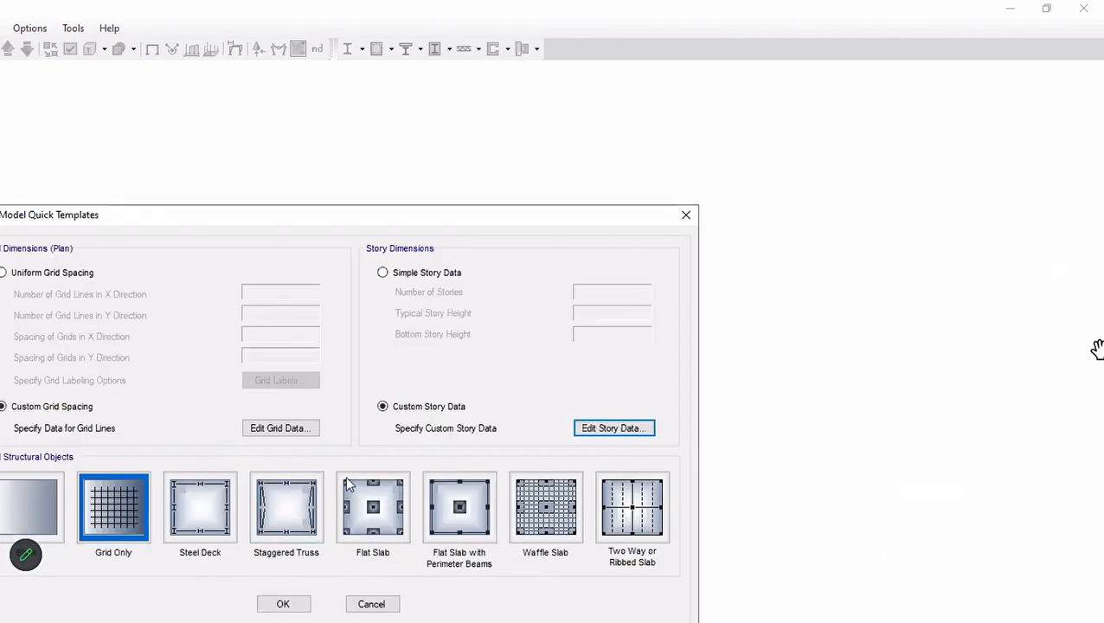
pyautogui.click(645, 433)
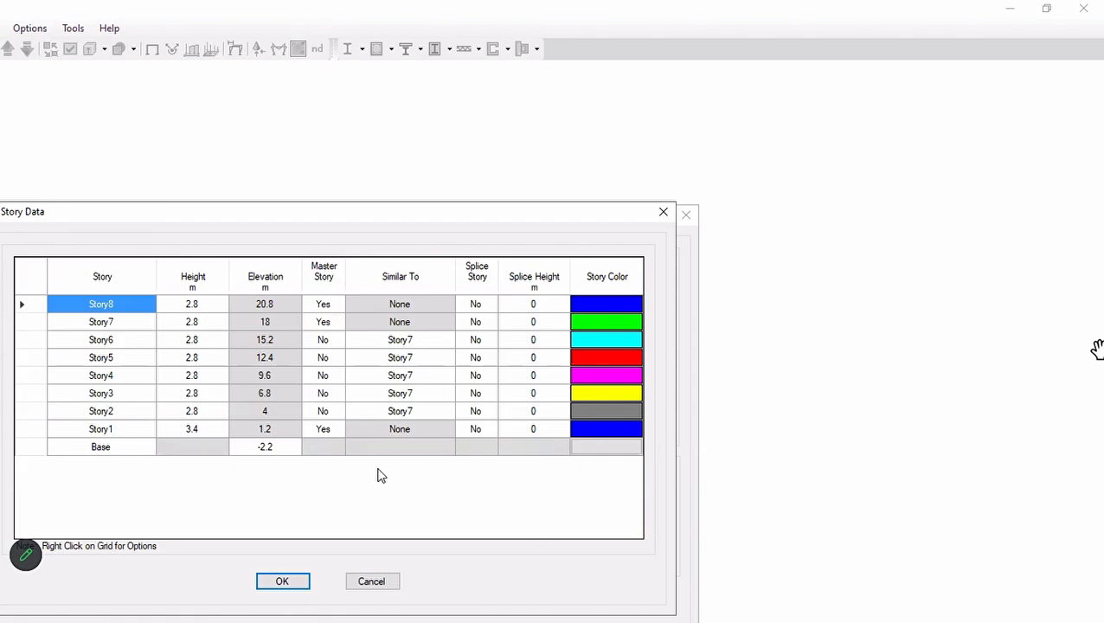
pyautogui.click(372, 585)
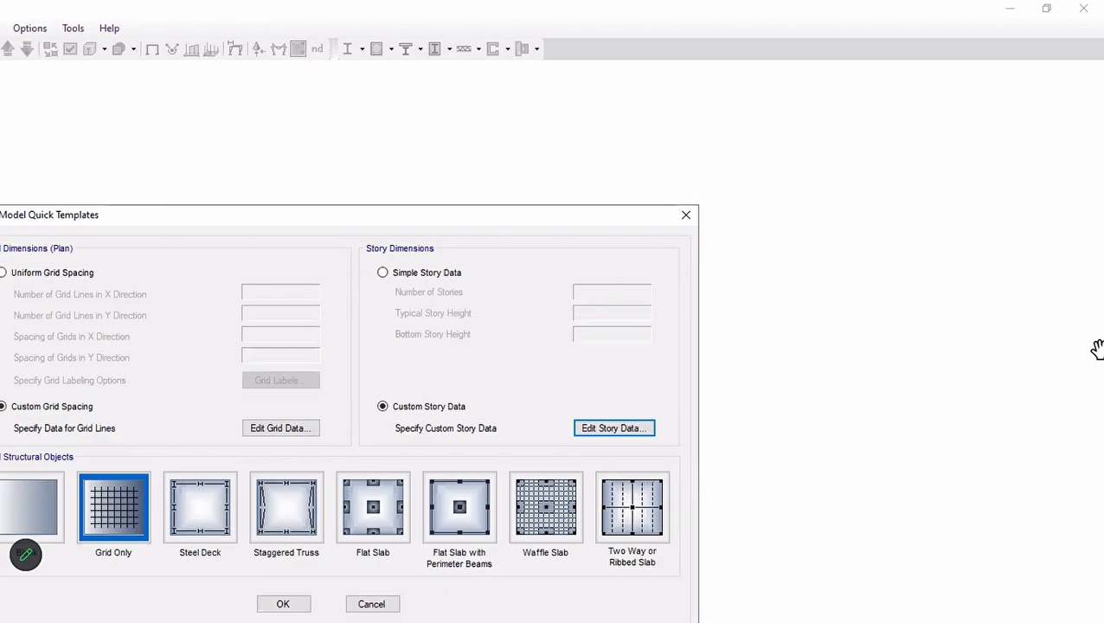
pyautogui.click(1097, 350)
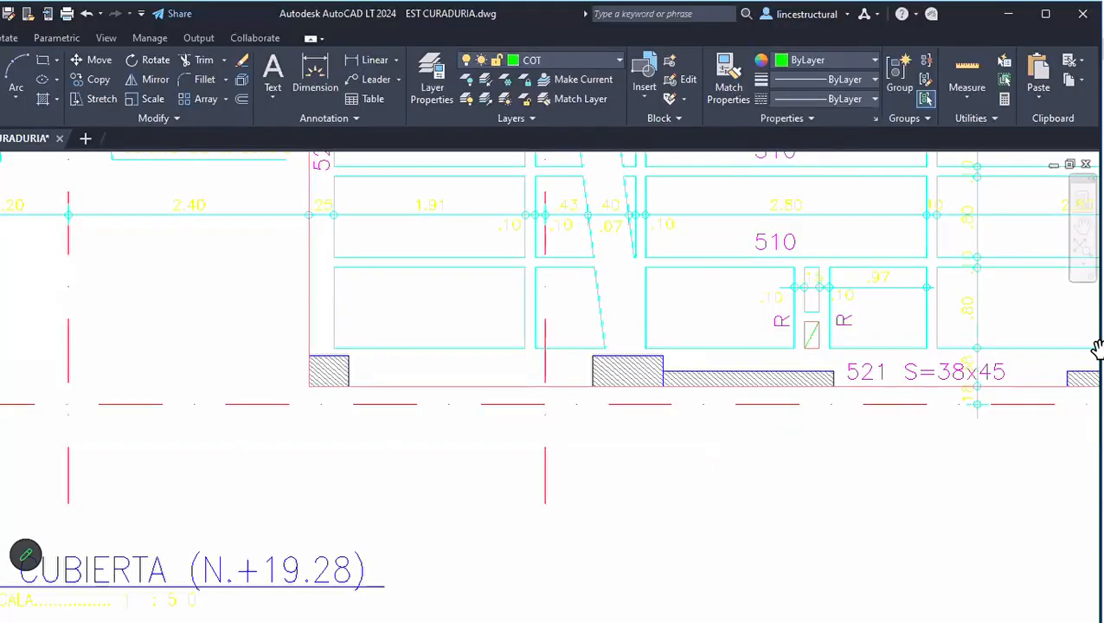
# - Examine the overall drawing layout and the axis grid of the second-to-fourth-floor plan
pyautogui.scroll(-5, 394, 495)
pyautogui.moveTo(513, 521); pyautogui.dragTo(433, 616, button='middle')
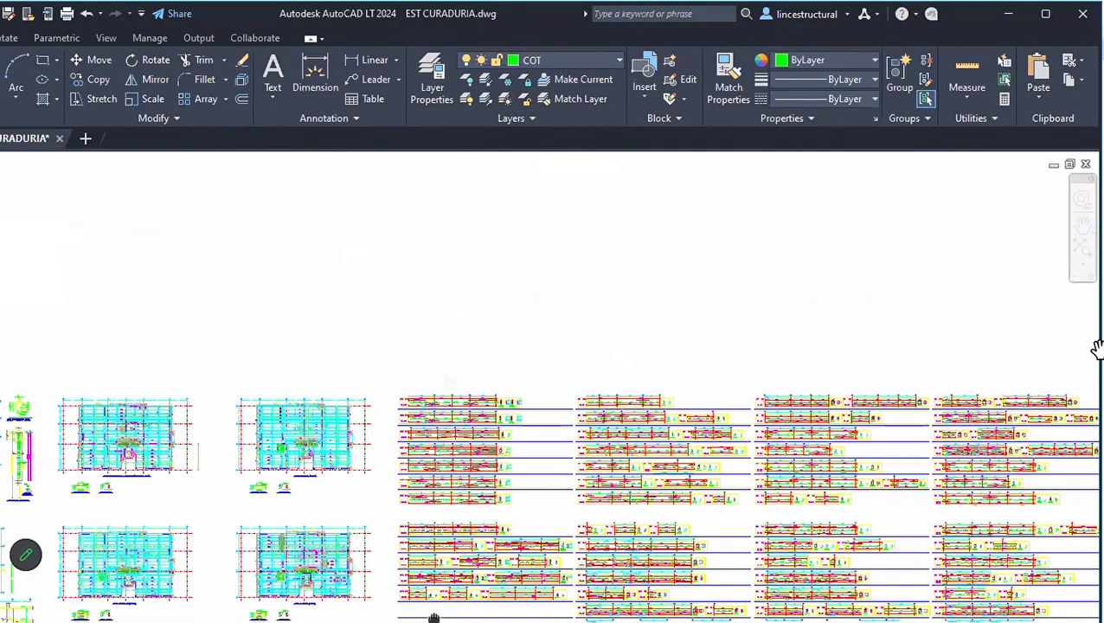
pyautogui.scroll(-2, 434, 616)
pyautogui.moveTo(319, 546); pyautogui.dragTo(424, 572, button='middle')
pyautogui.scroll(5, 362, 562)
pyautogui.scroll(4, 221, 381)
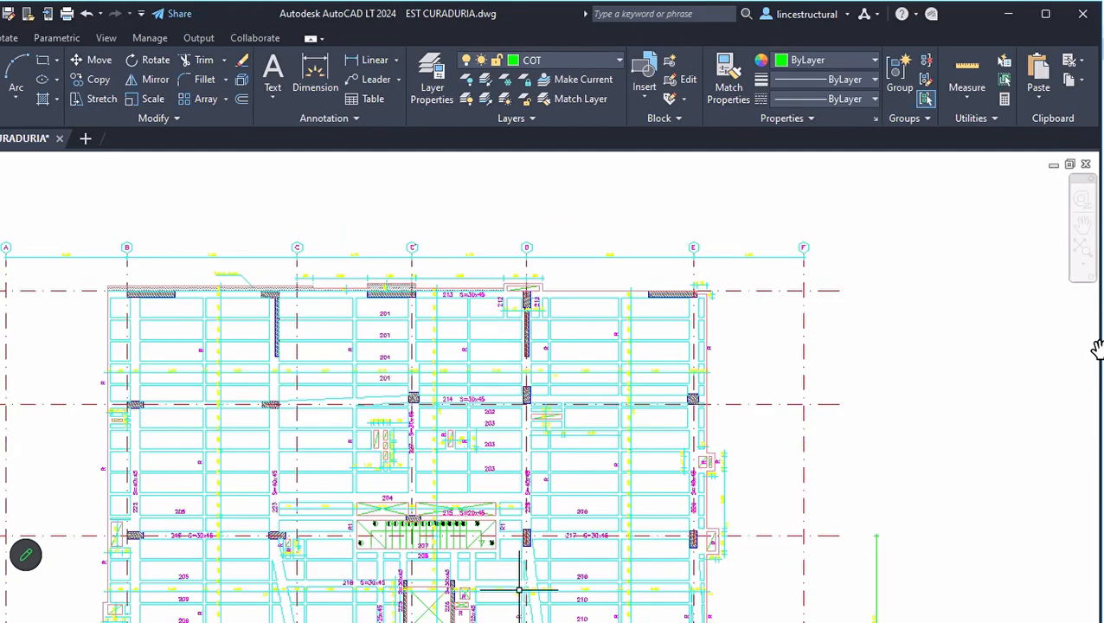
pyautogui.scroll(-2, 520, 597)
pyautogui.scroll(2, 588, 617)
pyautogui.moveTo(641, 618)
pyautogui.mouseDown(button='middle')
pyautogui.moveTo(449, 616)
pyautogui.moveTo(641, 622)
pyautogui.mouseUp(button='middle')
pyautogui.scroll(2, 440, 620)
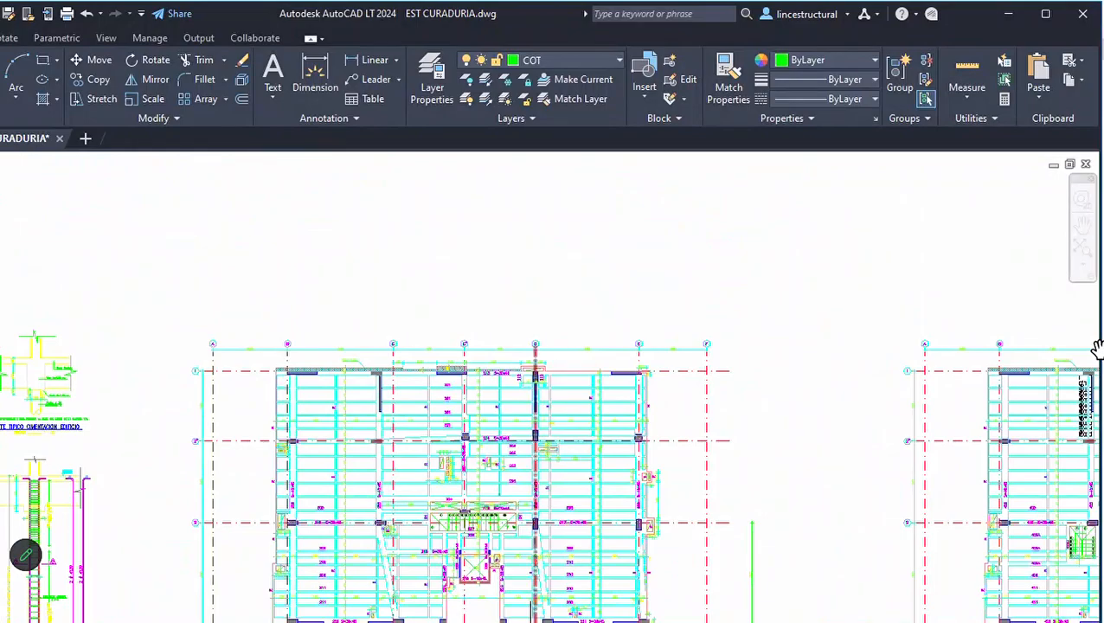
pyautogui.scroll(-2, 643, 596)
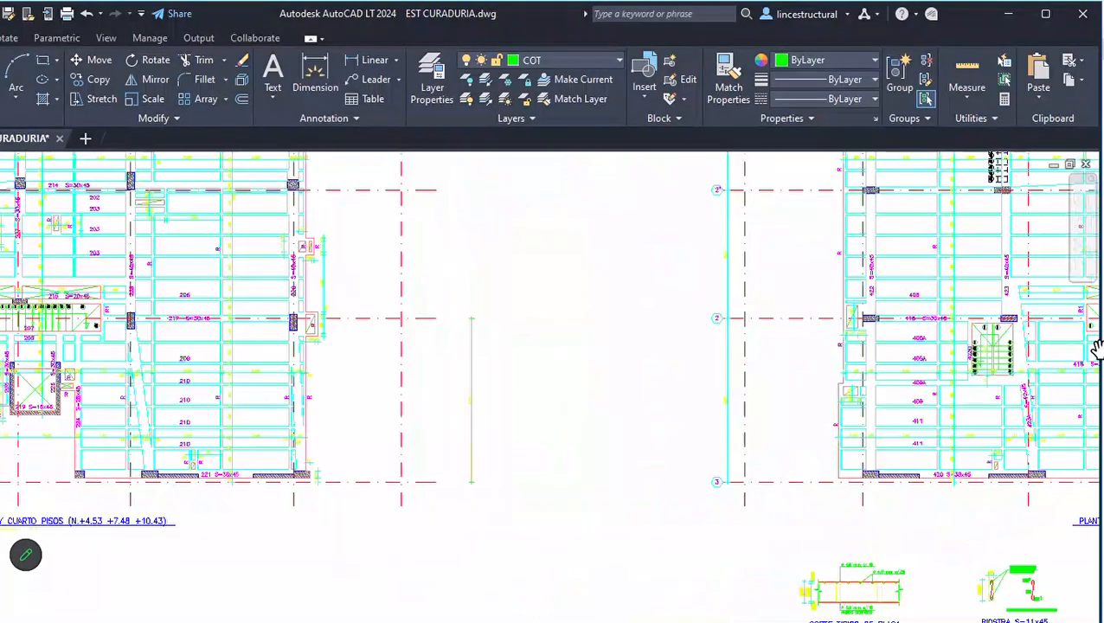
# - Compare the lower edge and title of the second-to-fourth-floor plan with the foundation plan near axes B and C
pyautogui.moveTo(580, 550); pyautogui.dragTo(735, 471, button='middle')
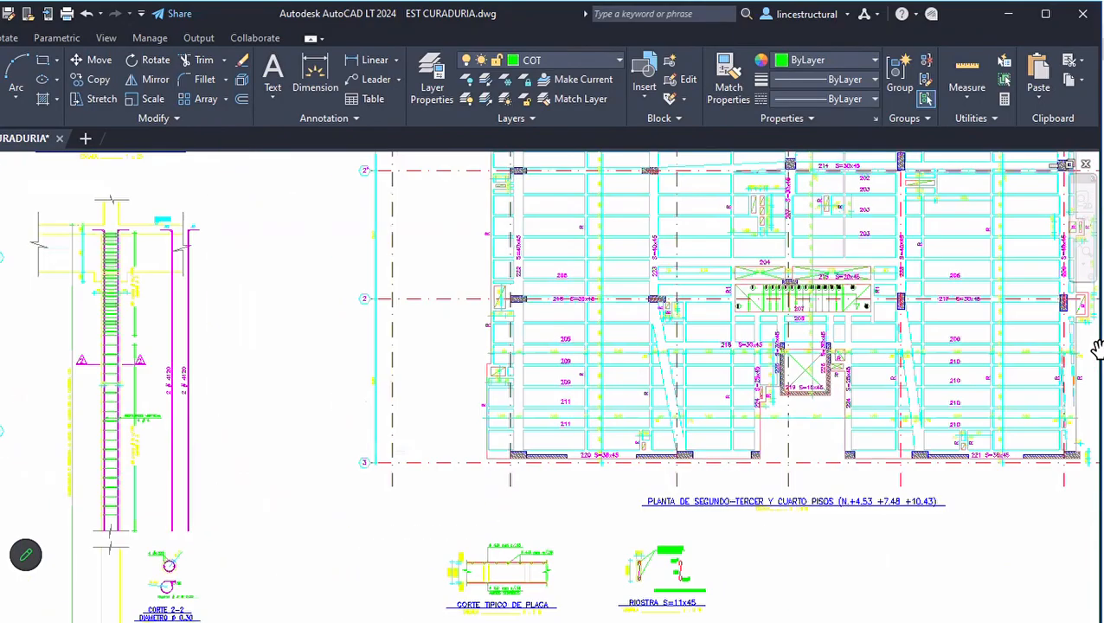
pyautogui.scroll(-2, 481, 534)
pyautogui.scroll(5, 513, 500)
pyautogui.scroll(-4, 506, 519)
pyautogui.scroll(5, 674, 502)
pyautogui.moveTo(674, 502); pyautogui.dragTo(305, 485, button='middle')
pyautogui.scroll(-4, 305, 485)
pyautogui.moveTo(957, 487)
pyautogui.mouseDown(button='middle')
pyautogui.moveTo(549, 471)
pyautogui.moveTo(452, 493)
pyautogui.mouseUp(button='middle')
pyautogui.scroll(-2, 446, 500)
pyautogui.scroll(-2, 411, 523)
pyautogui.moveTo(391, 527); pyautogui.dragTo(809, 493, button='middle')
pyautogui.moveTo(381, 533); pyautogui.dragTo(835, 524, button='middle')
pyautogui.moveTo(450, 522); pyautogui.dragTo(798, 518, button='middle')
pyautogui.moveTo(337, 483); pyautogui.dragTo(626, 499, button='middle')
pyautogui.scroll(5, 372, 458)
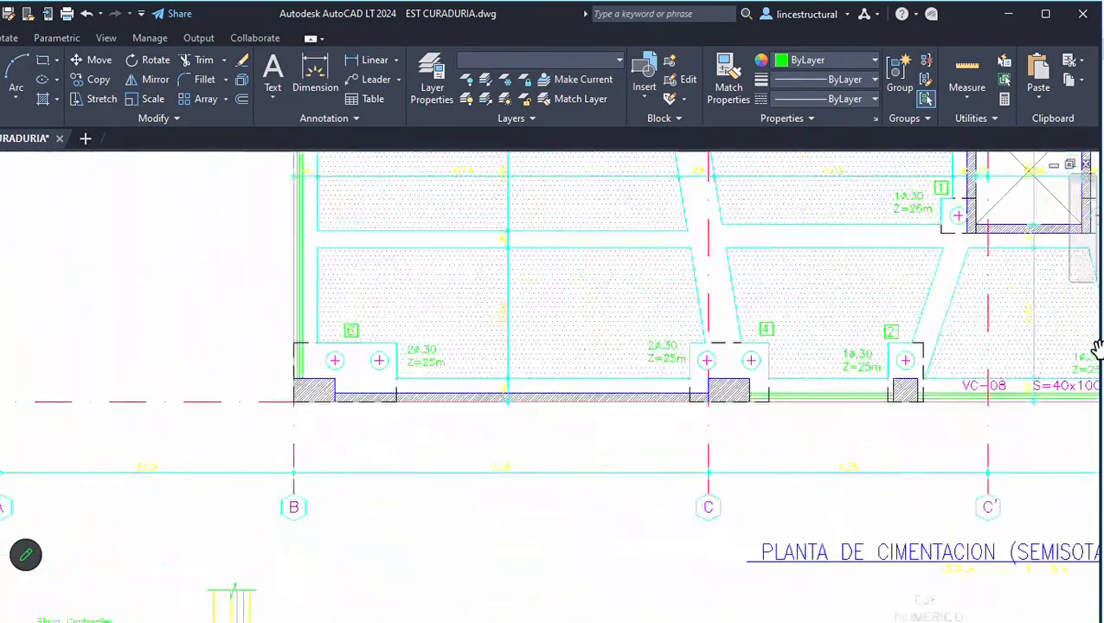
# - Examine axis 3 of the foundation plan and of the second-to-fourth-floor plan
pyautogui.scroll(-2, 271, 449)
pyautogui.moveTo(554, 473); pyautogui.dragTo(318, 473, button='middle')
pyautogui.scroll(-3, 436, 474)
pyautogui.moveTo(644, 480); pyautogui.dragTo(504, 489, button='middle')
pyautogui.scroll(-2, 503, 489)
pyautogui.moveTo(597, 502); pyautogui.dragTo(459, 496, button='middle')
pyautogui.moveTo(663, 492); pyautogui.dragTo(375, 487, button='middle')
pyautogui.moveTo(779, 497); pyautogui.dragTo(334, 487, button='middle')
pyautogui.moveTo(536, 476); pyautogui.dragTo(495, 485, button='middle')
pyautogui.scroll(4, 495, 485)
pyautogui.scroll(2, 495, 485)
pyautogui.scroll(-4, 464, 526)
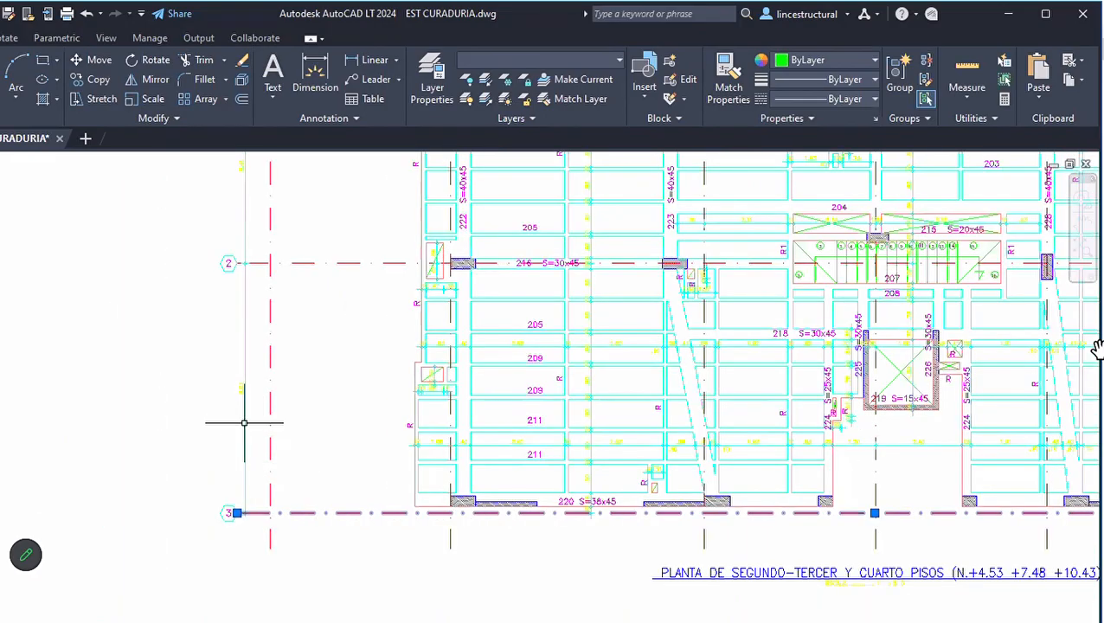
# - Compare the first-floor and foundation plans with the second-to-fourth-floor plan to see how their axes and outlines relate
pyautogui.moveTo(272, 477); pyautogui.dragTo(481, 451, button='middle')
pyautogui.moveTo(173, 478); pyautogui.dragTo(466, 449, button='middle')
pyautogui.moveTo(86, 615); pyautogui.dragTo(428, 336, button='middle')
pyautogui.scroll(-4, 423, 337)
pyautogui.scroll(6, 381, 485)
pyautogui.scroll(-6, 1098, 348)
pyautogui.scroll(5, 391, 588)
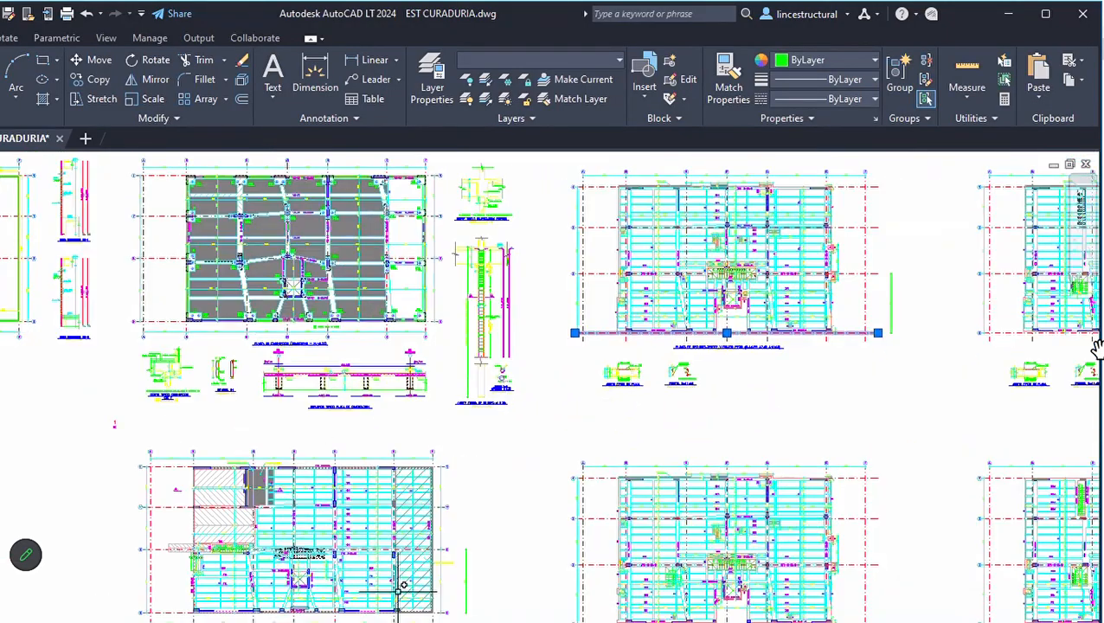
pyautogui.scroll(2, 439, 570)
pyautogui.scroll(-7, 439, 569)
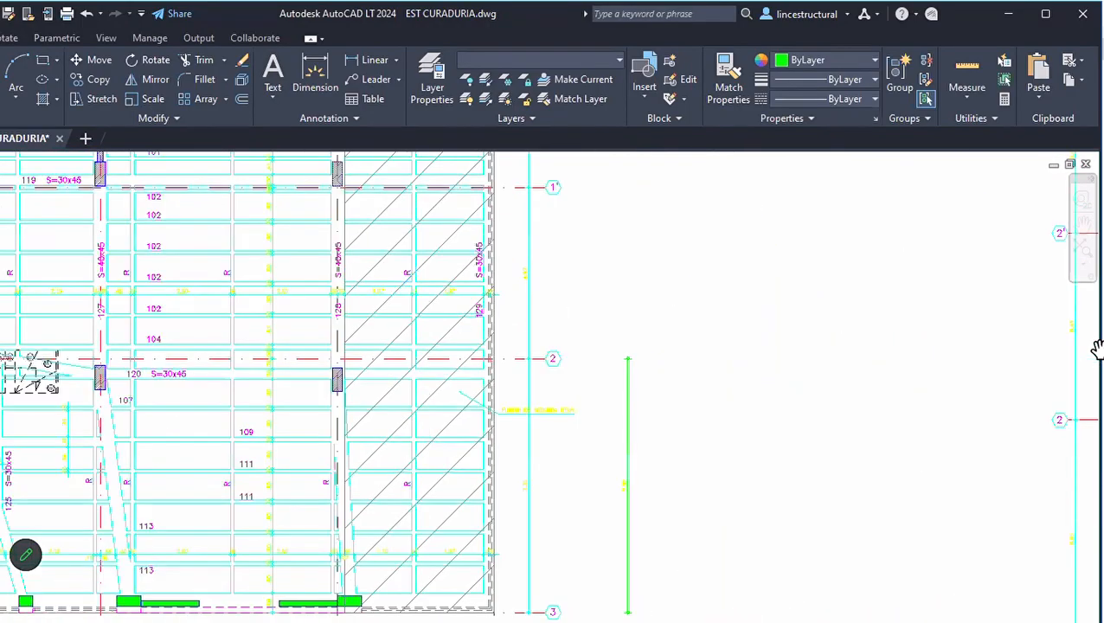
pyautogui.scroll(8, 257, 357)
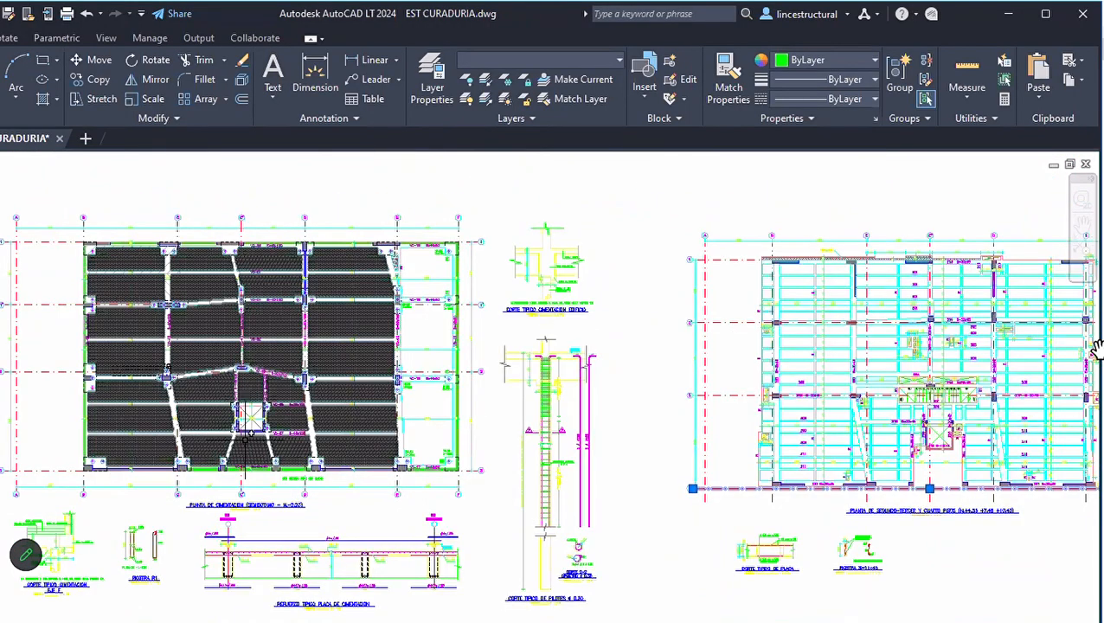
pyautogui.scroll(-7, 366, 544)
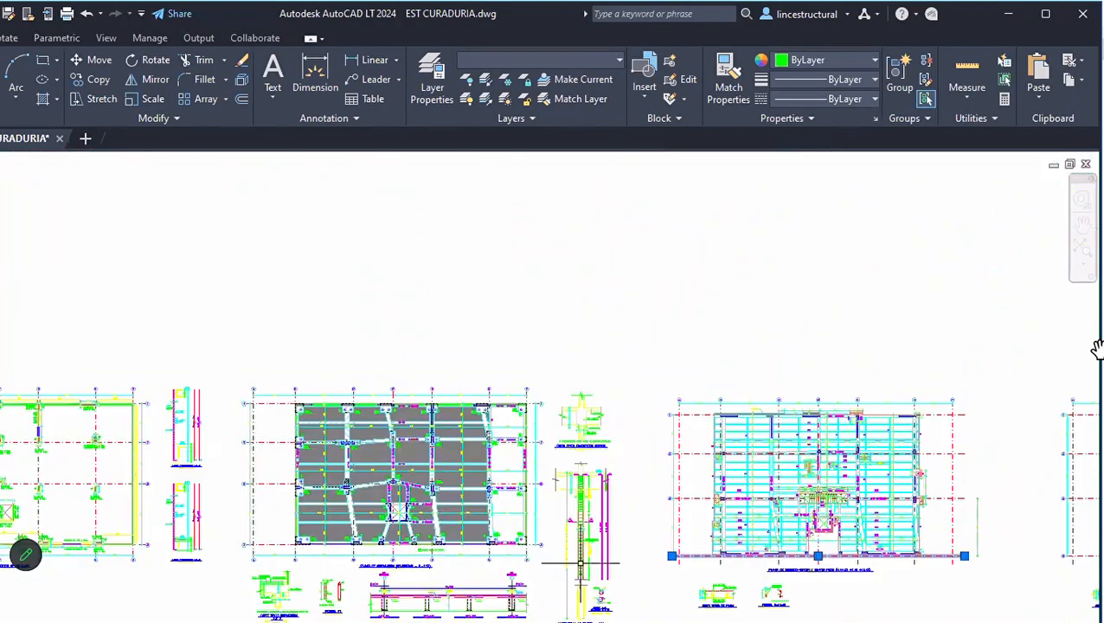
pyautogui.moveTo(664, 553); pyautogui.dragTo(442, 515, button='middle')
pyautogui.scroll(5, 598, 515)
pyautogui.scroll(-2, 497, 555)
pyautogui.scroll(-5, 389, 576)
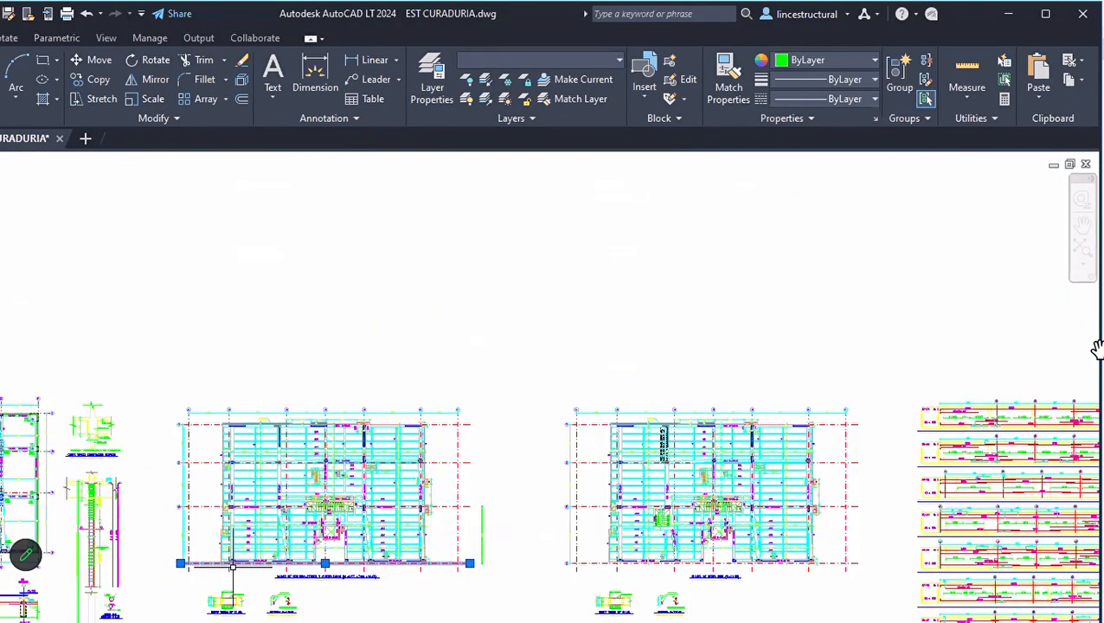
# - Move the axis grid of the second-to-fourth-floor plan onto the foundation plan, matching the A-1 axis intersections
pyautogui.scroll(4, 217, 574)
pyautogui.click(186, 548)
pyautogui.scroll(-3, 186, 548)
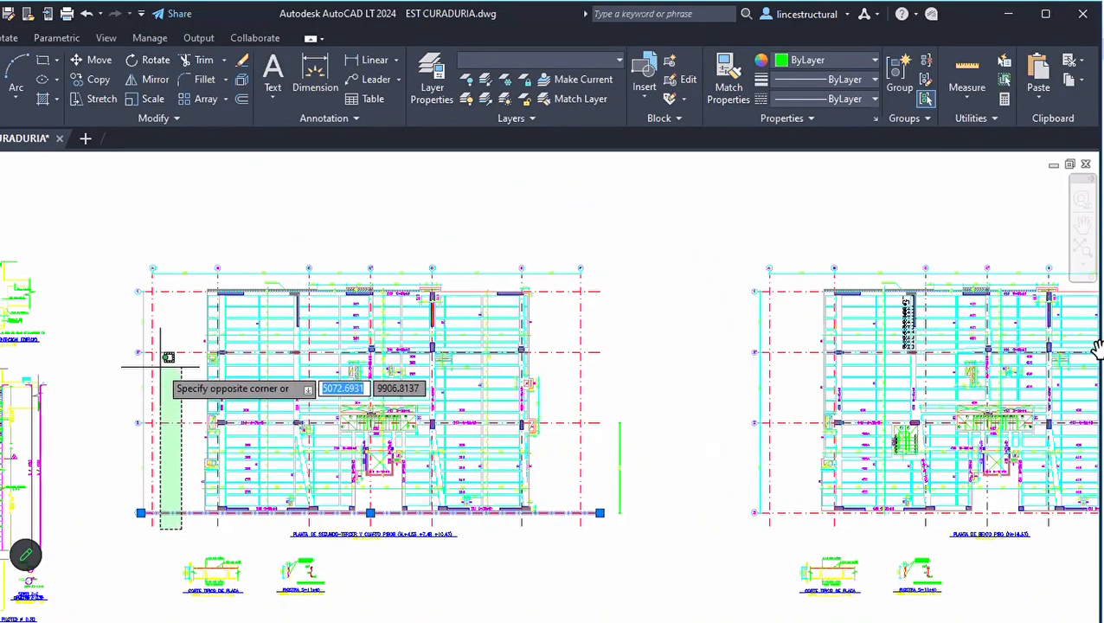
pyautogui.click(160, 249)
pyautogui.click(622, 280)
pyautogui.click(246, 243)
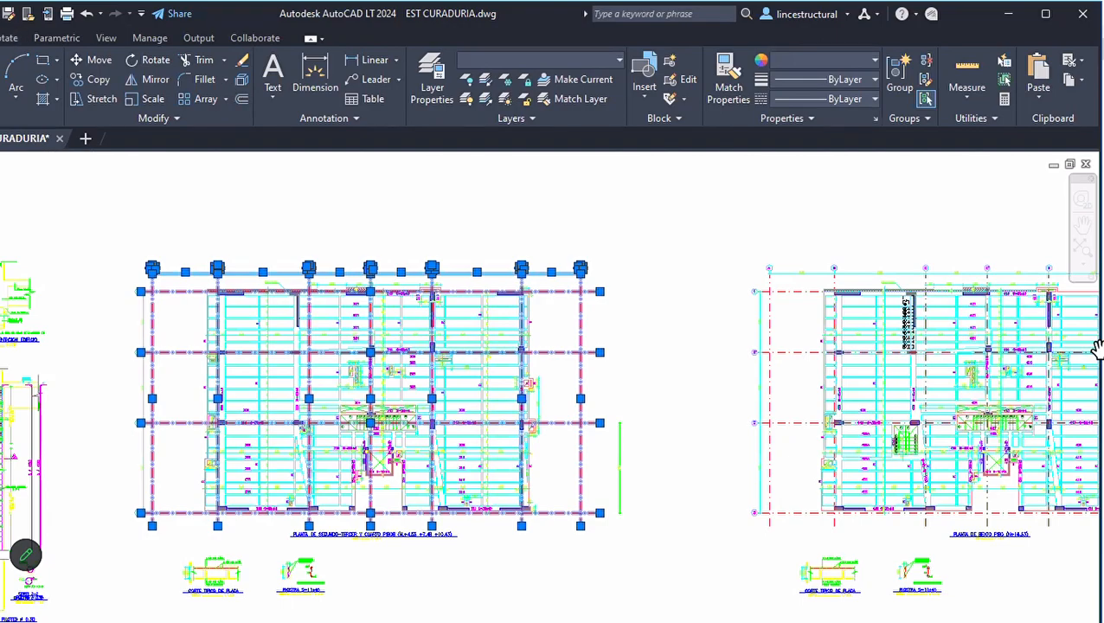
pyautogui.click(98, 80)
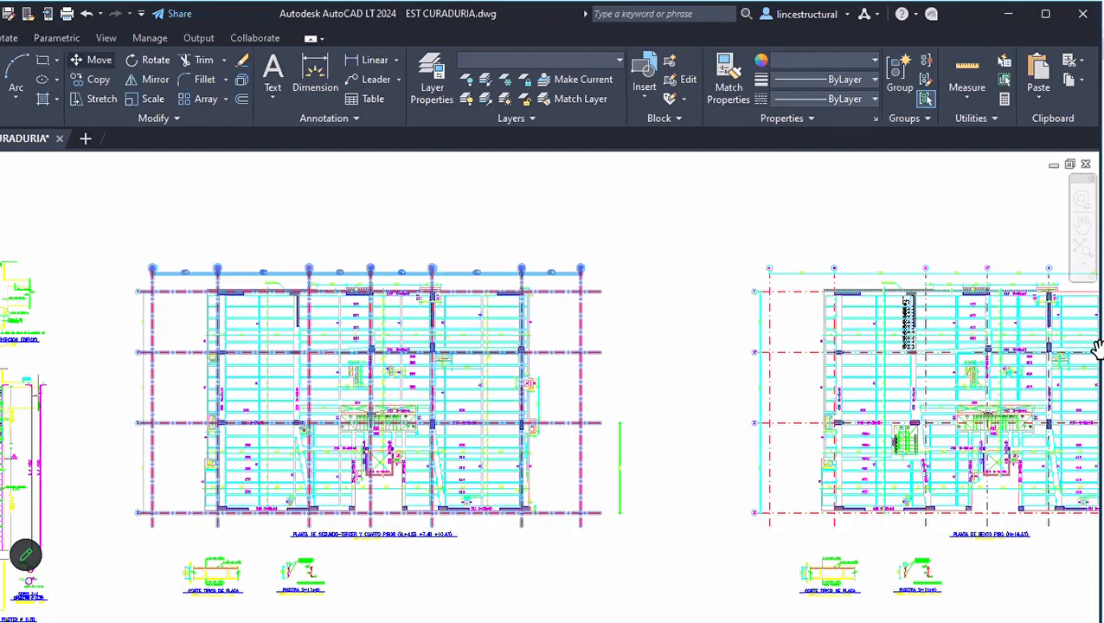
pyautogui.click(157, 294)
pyautogui.scroll(-5, 308, 316)
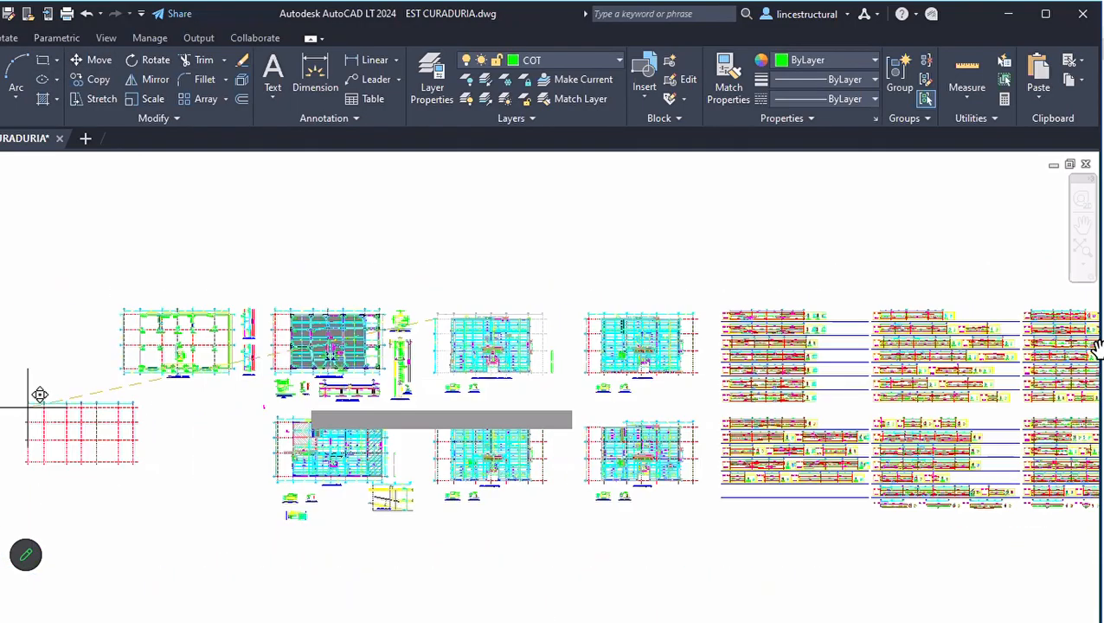
pyautogui.scroll(6, 322, 300)
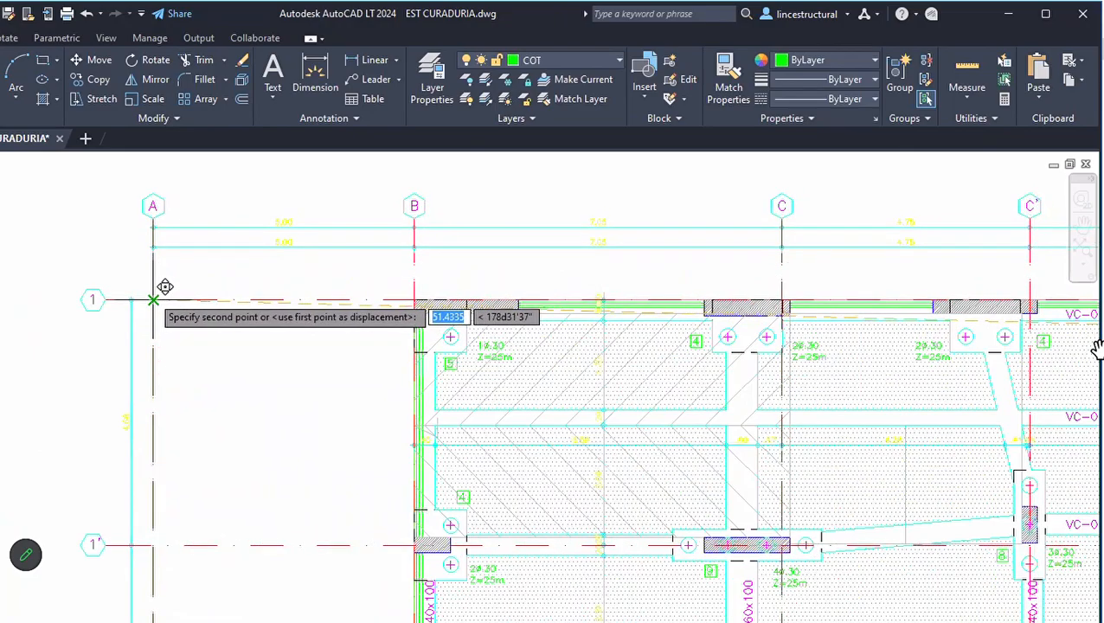
pyautogui.scroll(-5, 154, 299)
pyautogui.scroll(6, 265, 466)
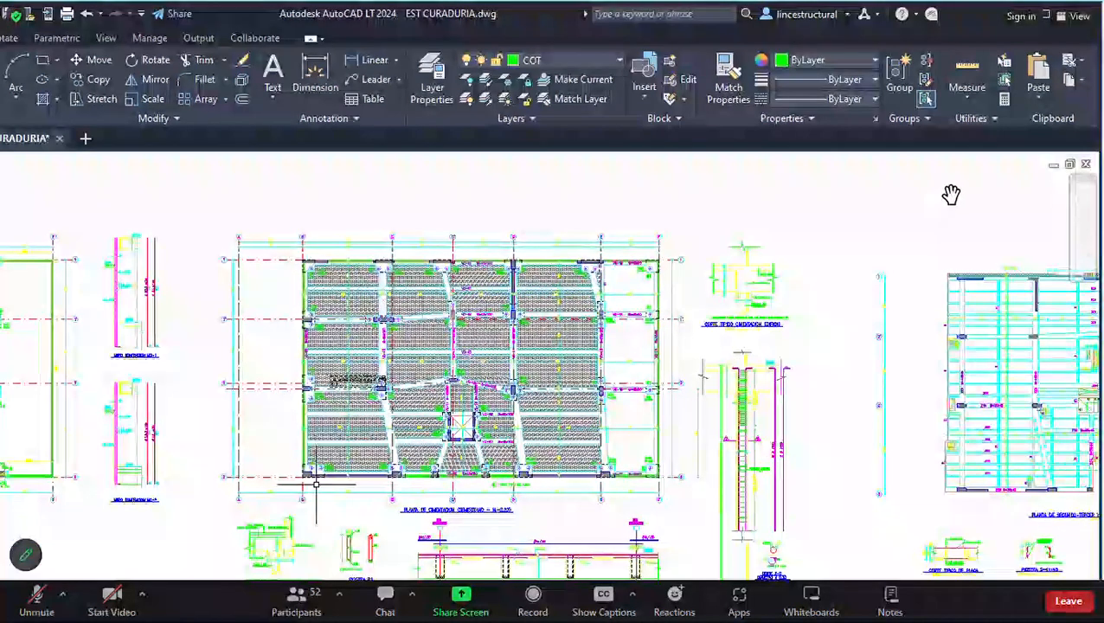
# - Examine the axes on the foundation plan and the A-3 axis corner of the fifth-floor plan
pyautogui.scroll(1, 265, 466)
pyautogui.scroll(-7, 276, 453)
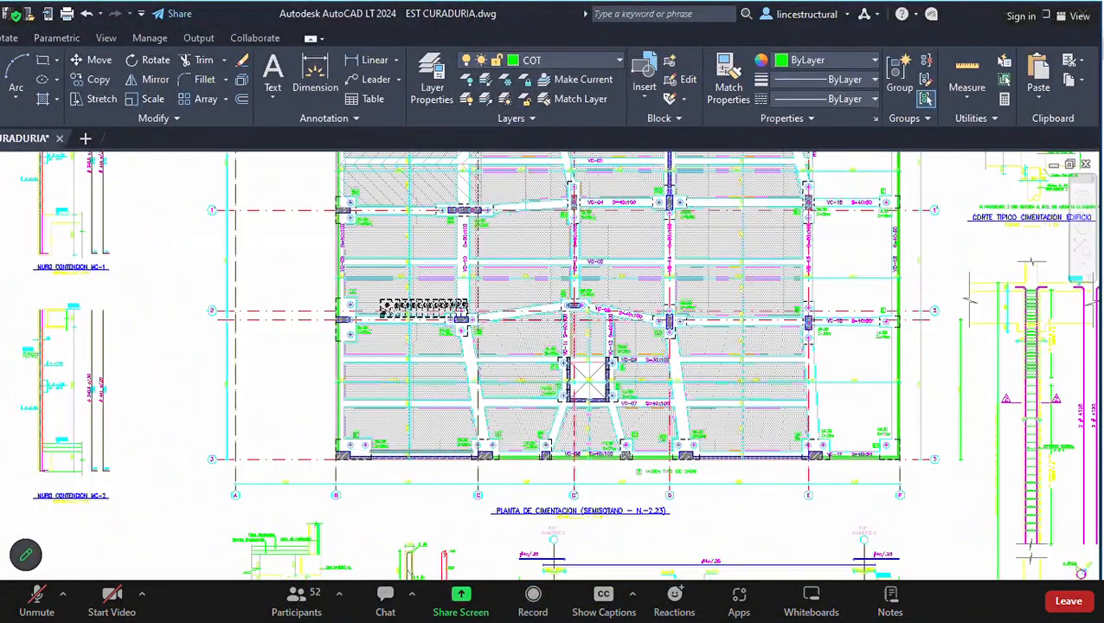
pyautogui.scroll(-3, 439, 519)
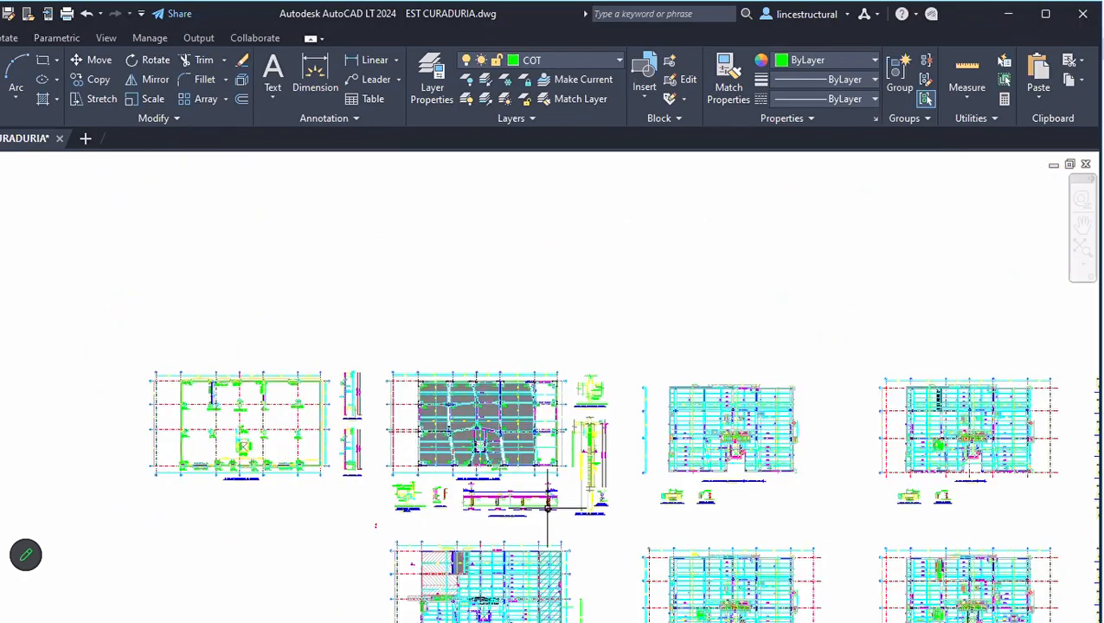
pyautogui.scroll(7, 552, 509)
pyautogui.scroll(-5, 535, 424)
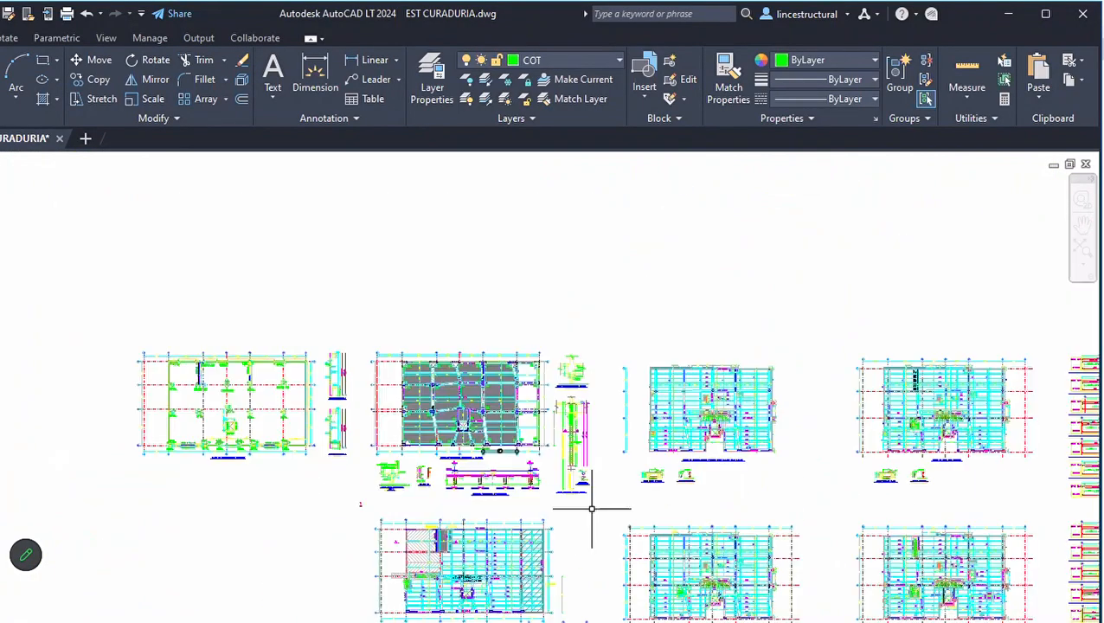
pyautogui.moveTo(592, 505); pyautogui.dragTo(370, 522, button='middle')
pyautogui.scroll(4, 367, 554)
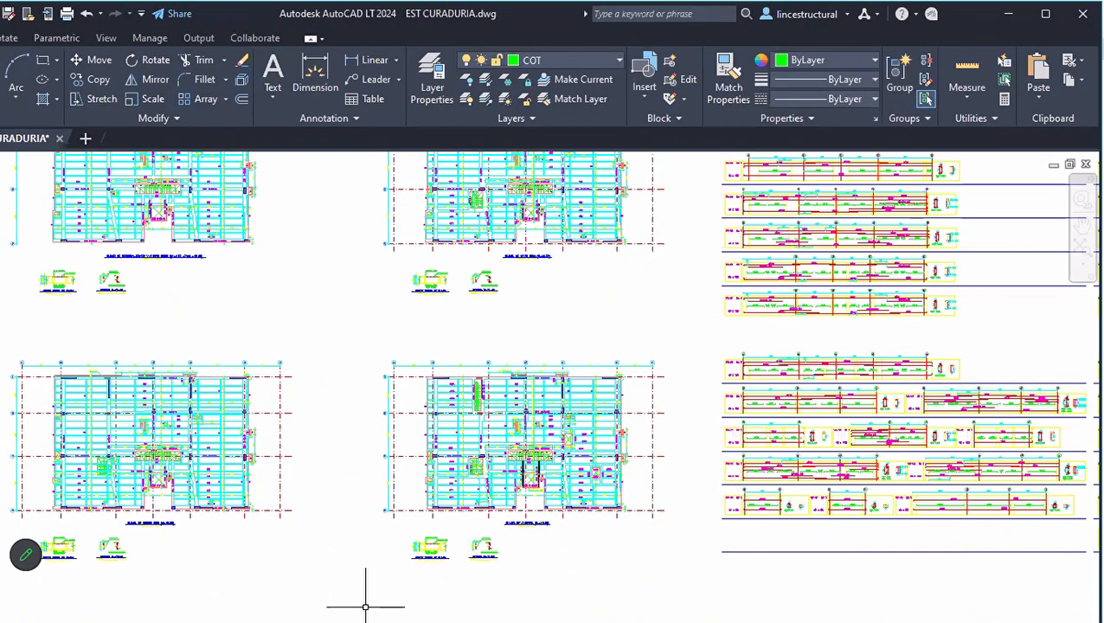
pyautogui.scroll(4, 224, 559)
pyautogui.moveTo(225, 559); pyautogui.dragTo(480, 609, button='middle')
pyautogui.scroll(-4, 389, 588)
pyautogui.moveTo(346, 575)
pyautogui.mouseDown(button='middle')
pyautogui.moveTo(381, 595)
pyautogui.moveTo(364, 567)
pyautogui.mouseUp(button='middle')
pyautogui.scroll(-2, 372, 590)
pyautogui.scroll(6, 364, 563)
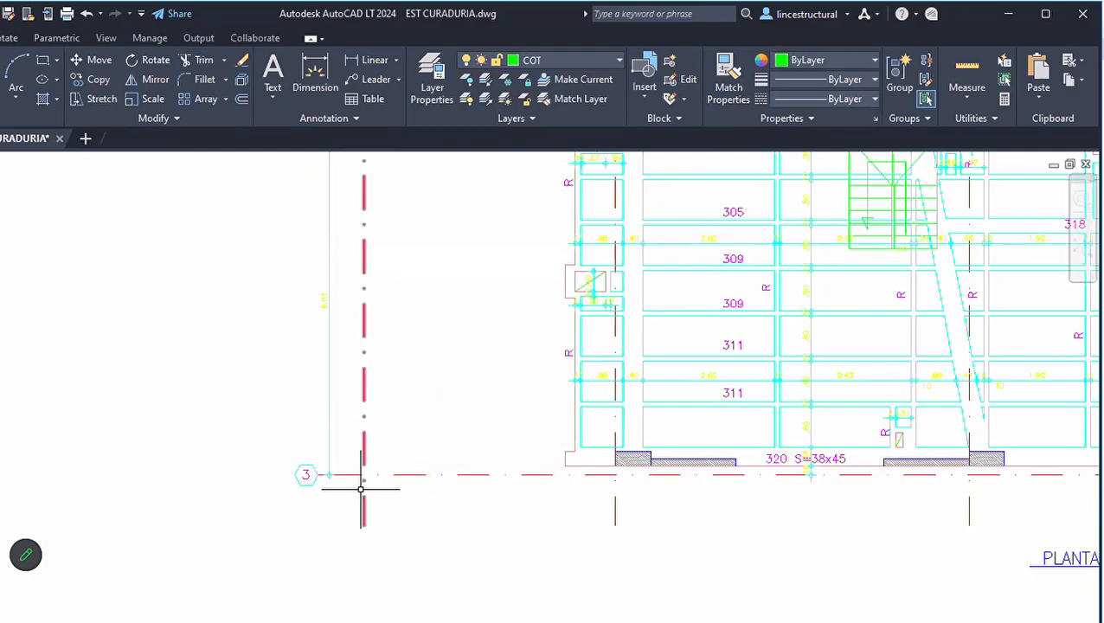
pyautogui.click(315, 485)
pyautogui.click(324, 512)
pyautogui.click(303, 469)
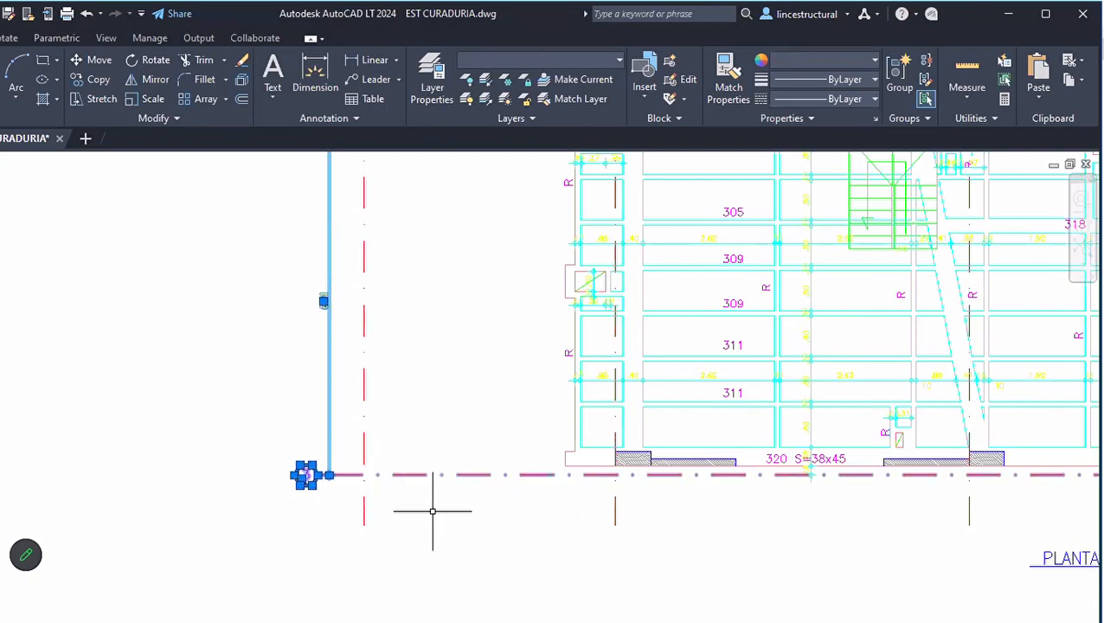
pyautogui.press('Escape')
# - Examine the walls and columns along axis 3 of the fifth-floor plan
pyautogui.scroll(-4, 448, 489)
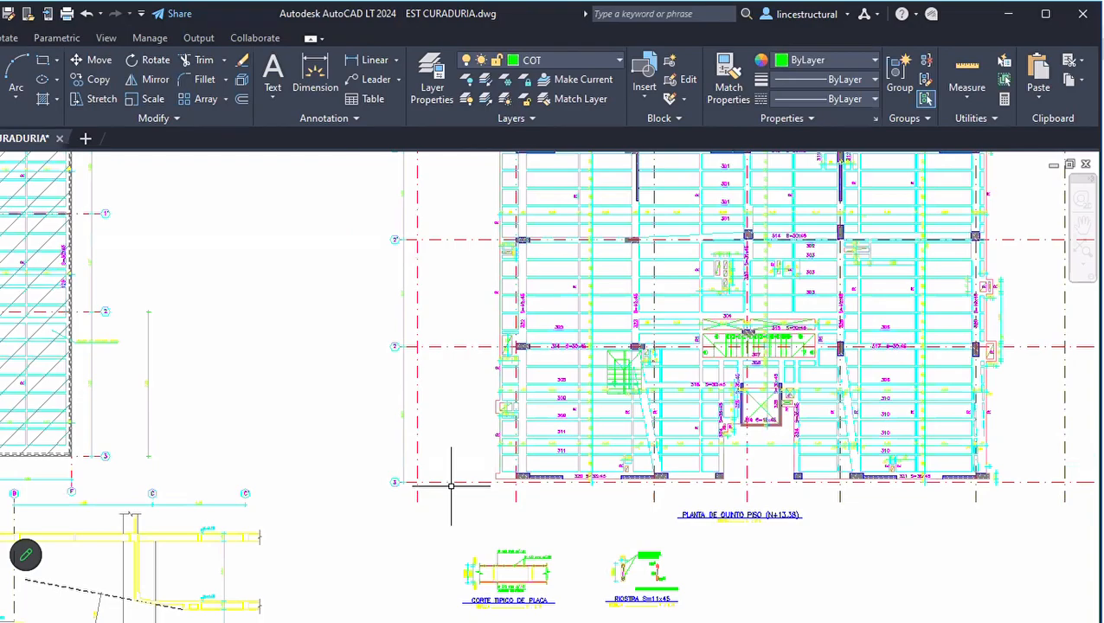
pyautogui.scroll(3, 476, 478)
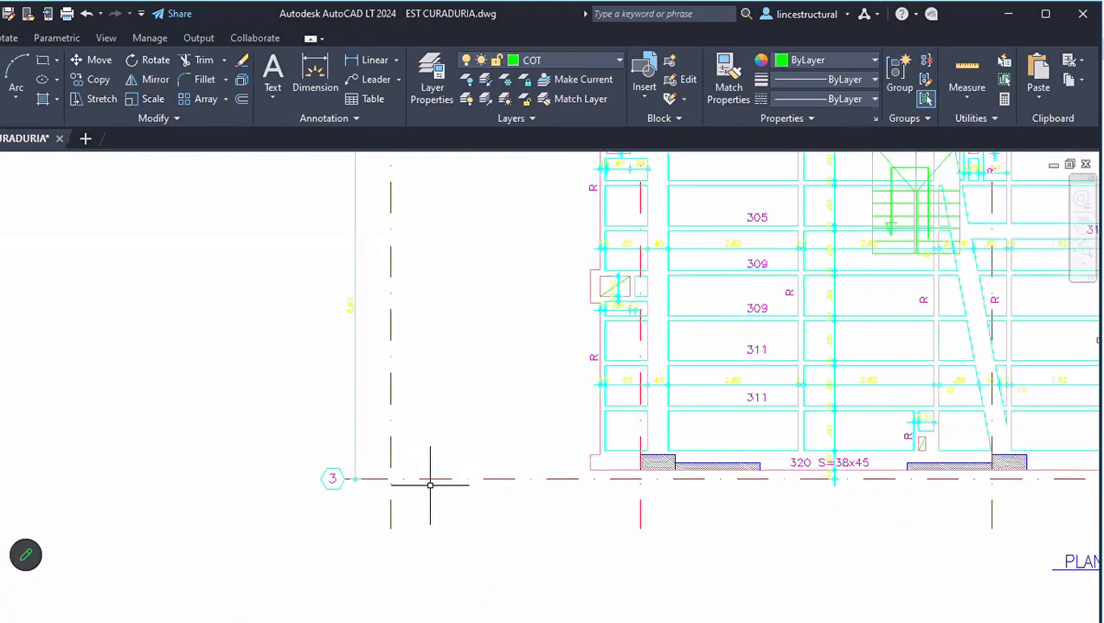
pyautogui.scroll(-1, 332, 468)
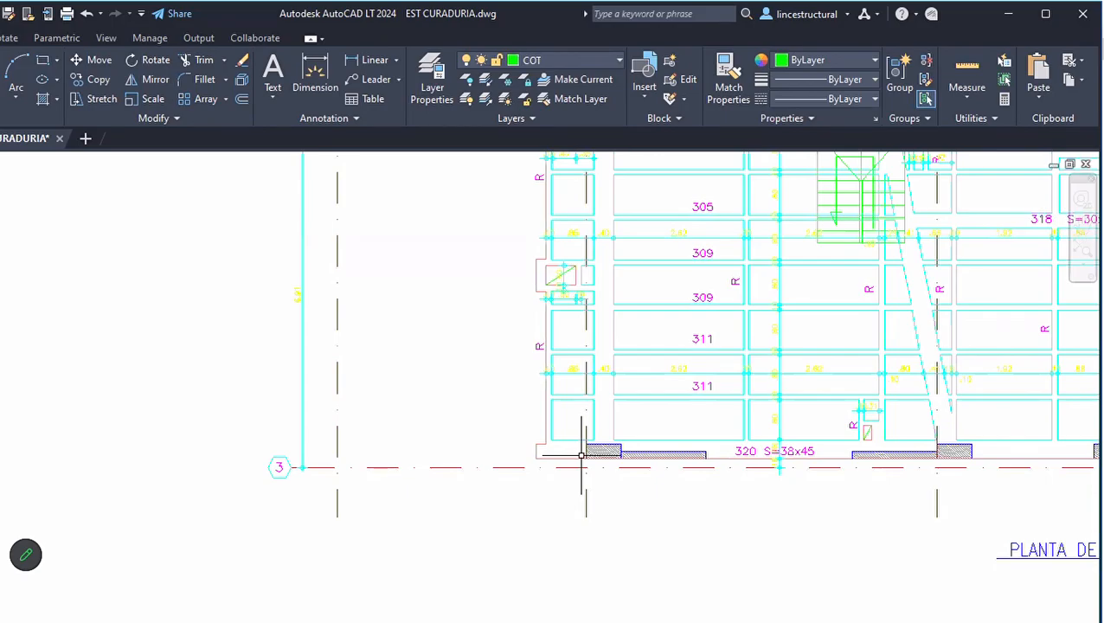
pyautogui.scroll(-5, 519, 460)
pyautogui.moveTo(675, 407); pyautogui.dragTo(604, 408, button='middle')
pyautogui.scroll(5, 477, 486)
pyautogui.moveTo(141, 495); pyautogui.dragTo(392, 485, button='middle')
pyautogui.scroll(-4, 325, 484)
pyautogui.moveTo(284, 490); pyautogui.dragTo(422, 478, button='middle')
pyautogui.scroll(2, 422, 476)
pyautogui.scroll(3, 140, 439)
pyautogui.scroll(-4, 165, 456)
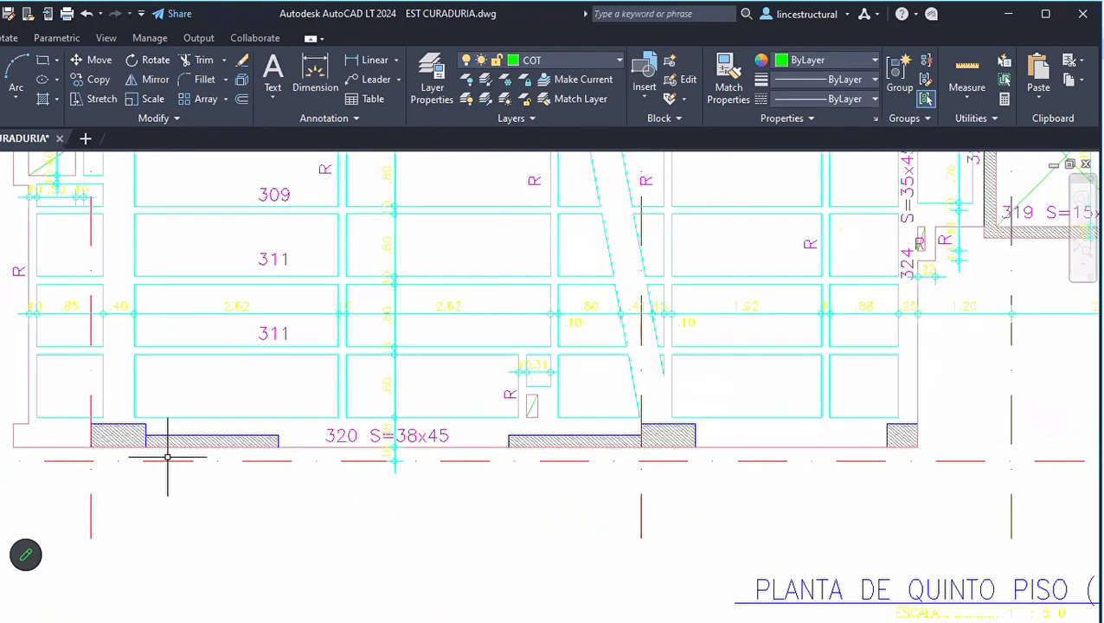
# - Draw a horizontal line from the midpoint of the wall end above axis 3 to the axis 3 bubble, fifth-floor plan
pyautogui.scroll(5, 271, 454)
pyautogui.write('l')
pyautogui.press('Return')
pyautogui.click(615, 396)
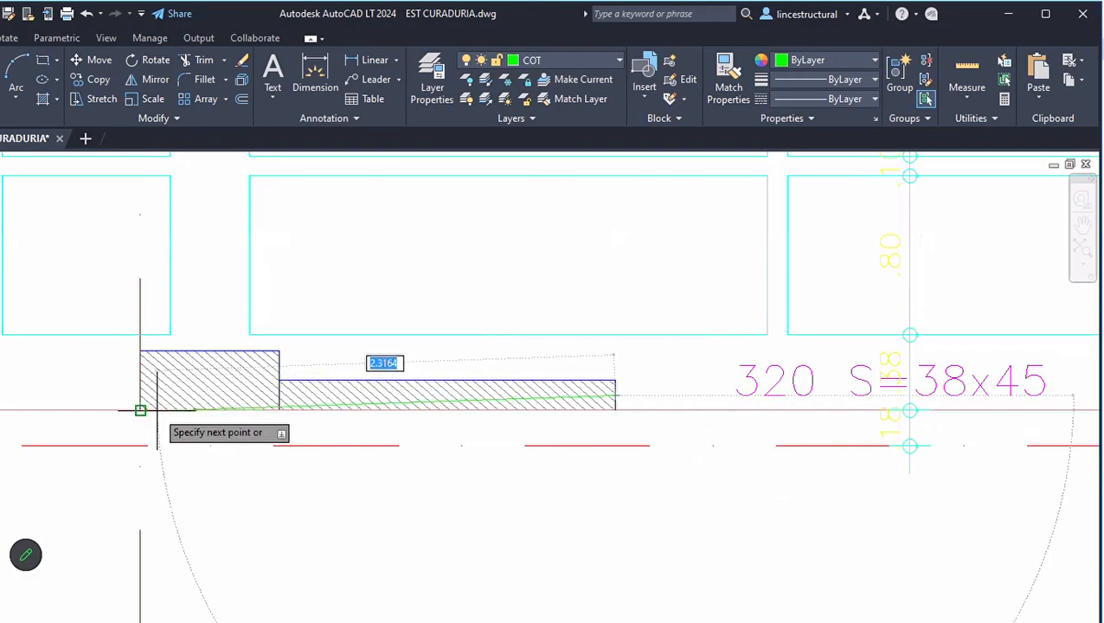
pyautogui.scroll(-4, 256, 417)
pyautogui.scroll(2, 257, 416)
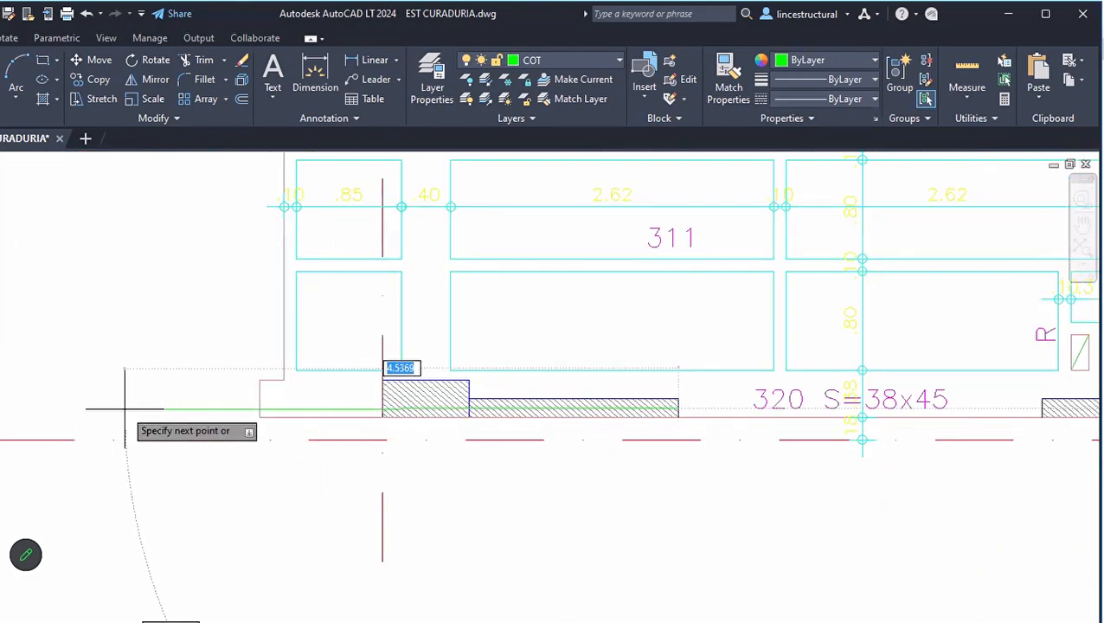
pyautogui.moveTo(116, 409); pyautogui.dragTo(462, 422, button='middle')
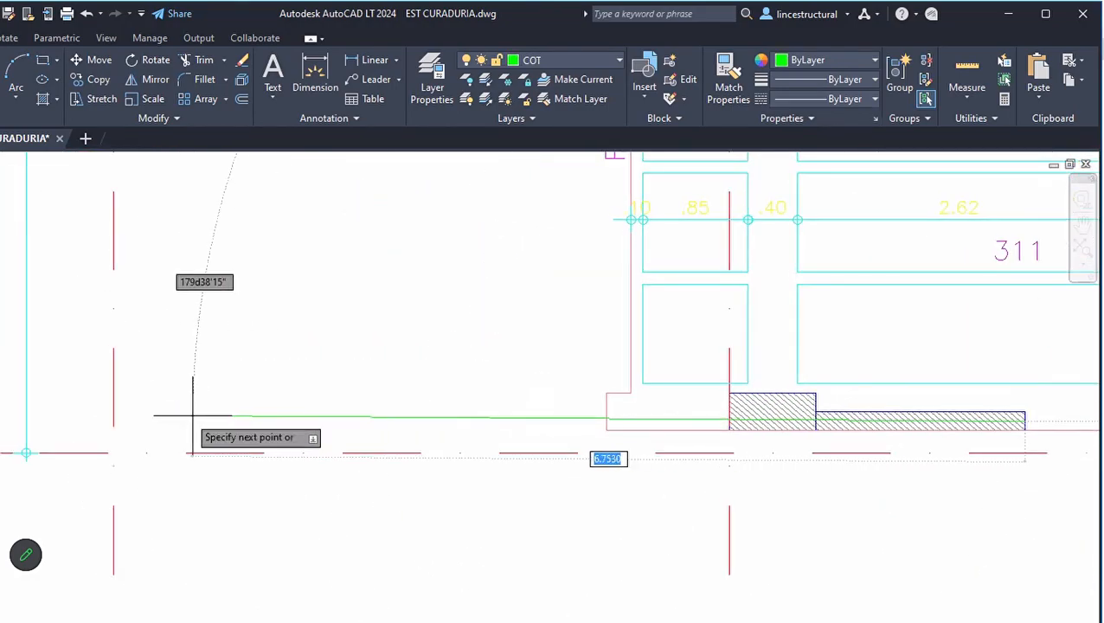
pyautogui.click(0, 395)
pyautogui.press('Escape')
pyautogui.click(193, 421)
pyautogui.moveTo(30, 419); pyautogui.dragTo(238, 454, button='middle')
pyautogui.press('Escape')
# - Copy the axis 3 bubble with its label to the outer end of the new line
pyautogui.click(244, 453)
pyautogui.click(300, 537)
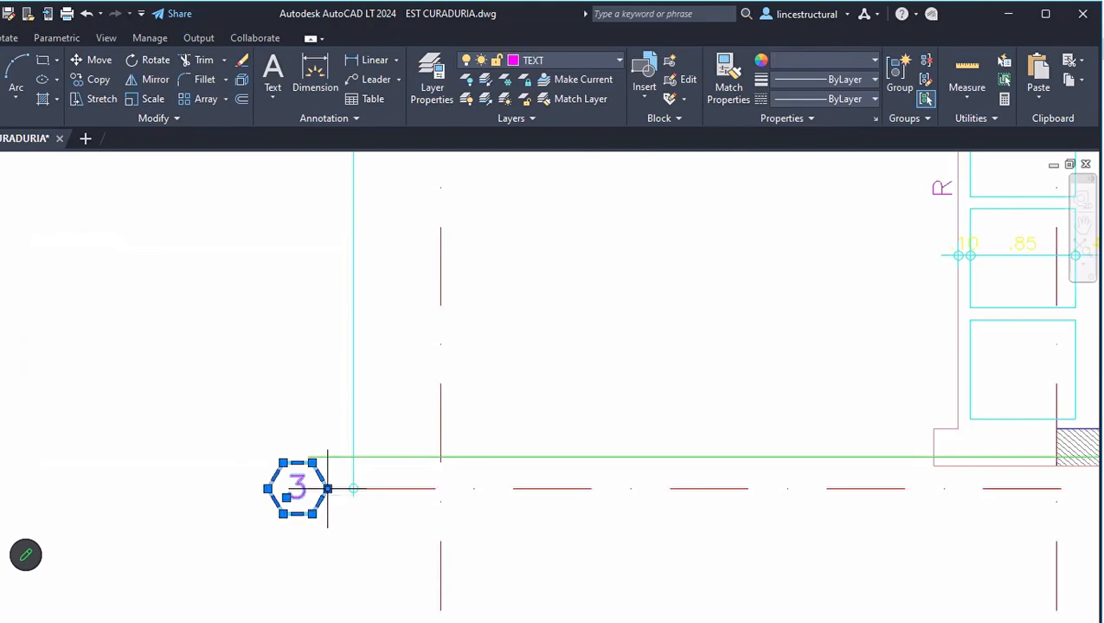
pyautogui.click(328, 489)
pyautogui.press('space')
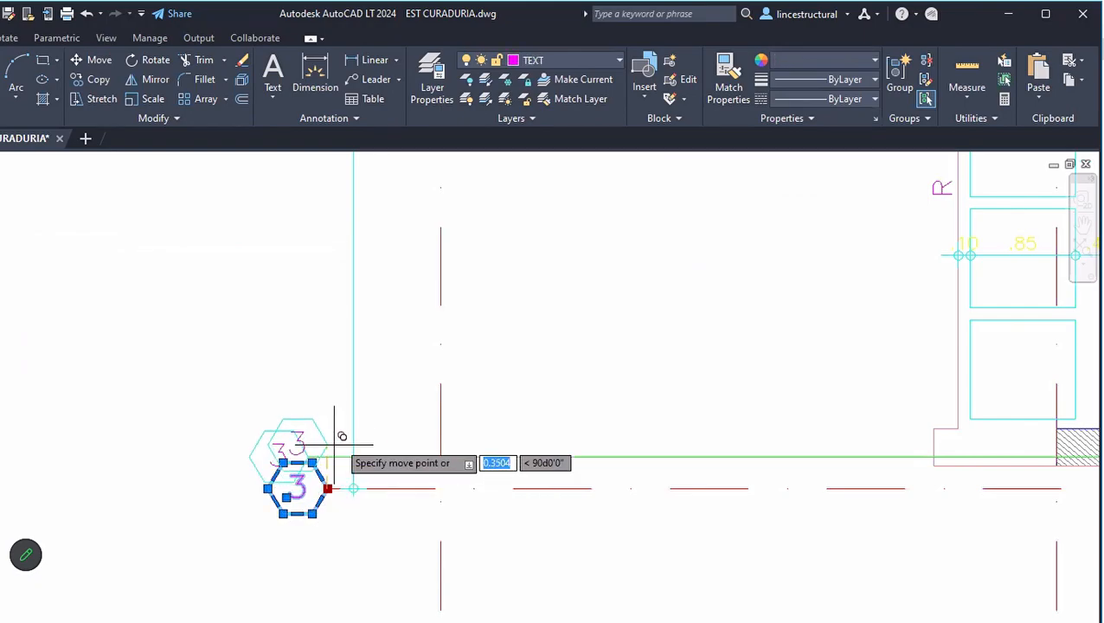
pyautogui.click(290, 455)
# - Change the copied bubble's label to 3'
pyautogui.doubleClick(286, 457)
pyautogui.click(290, 448)
pyautogui.click(286, 456)
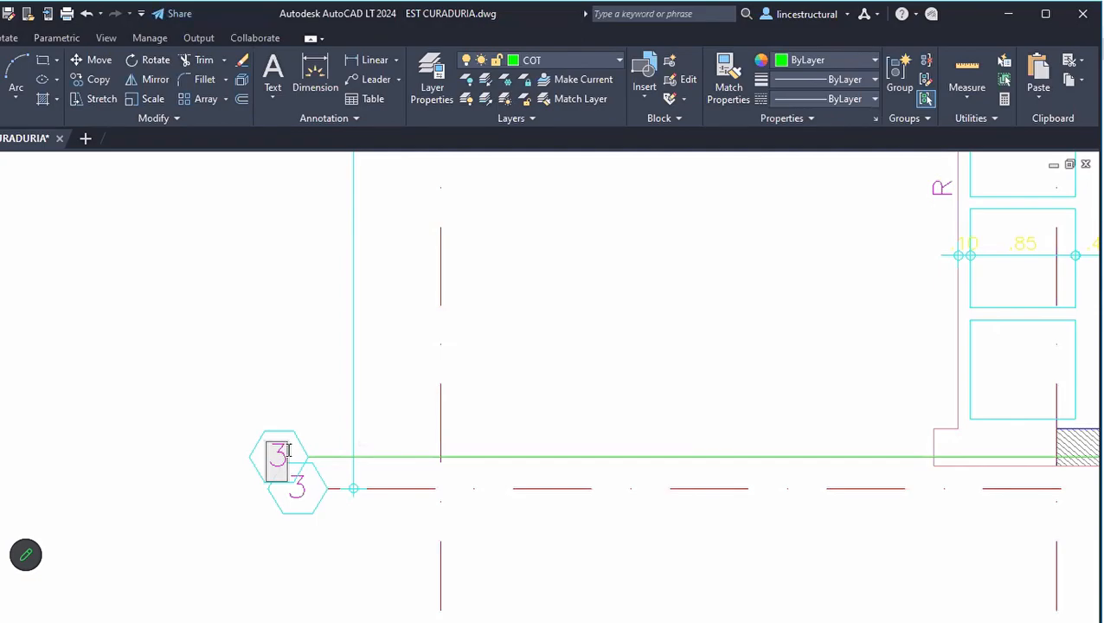
pyautogui.write("'")
pyautogui.click(437, 554)
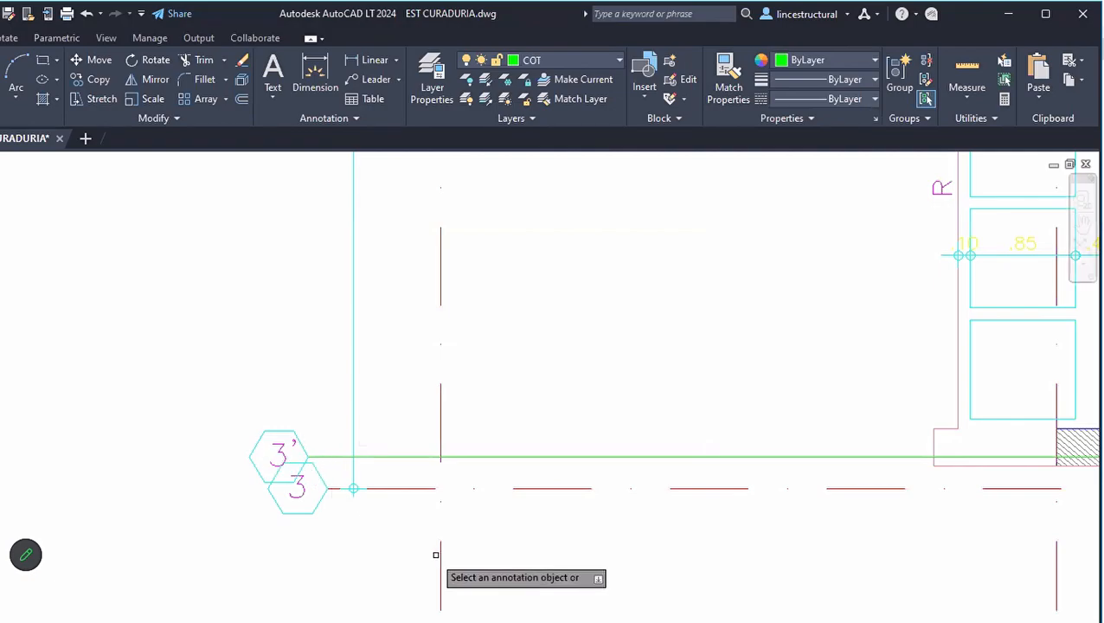
# - Examine how the new axis 3' relates to axis 3 and the walls along that edge of the fifth-floor plan
pyautogui.scroll(-5, 333, 511)
pyautogui.scroll(3, 333, 400)
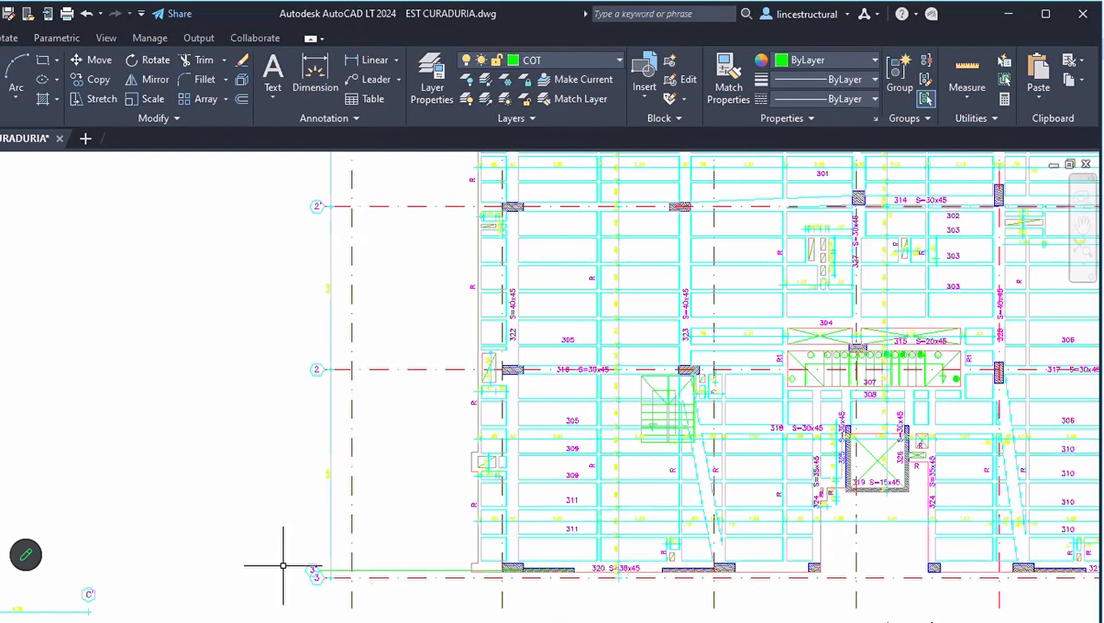
pyautogui.scroll(6, 329, 578)
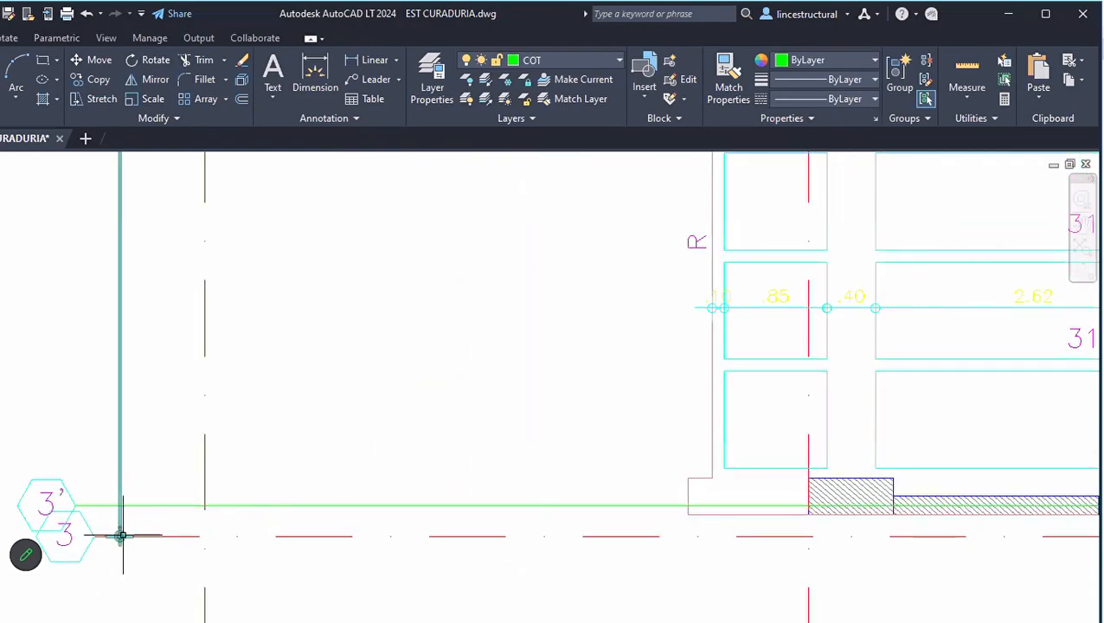
pyautogui.scroll(-6, 372, 549)
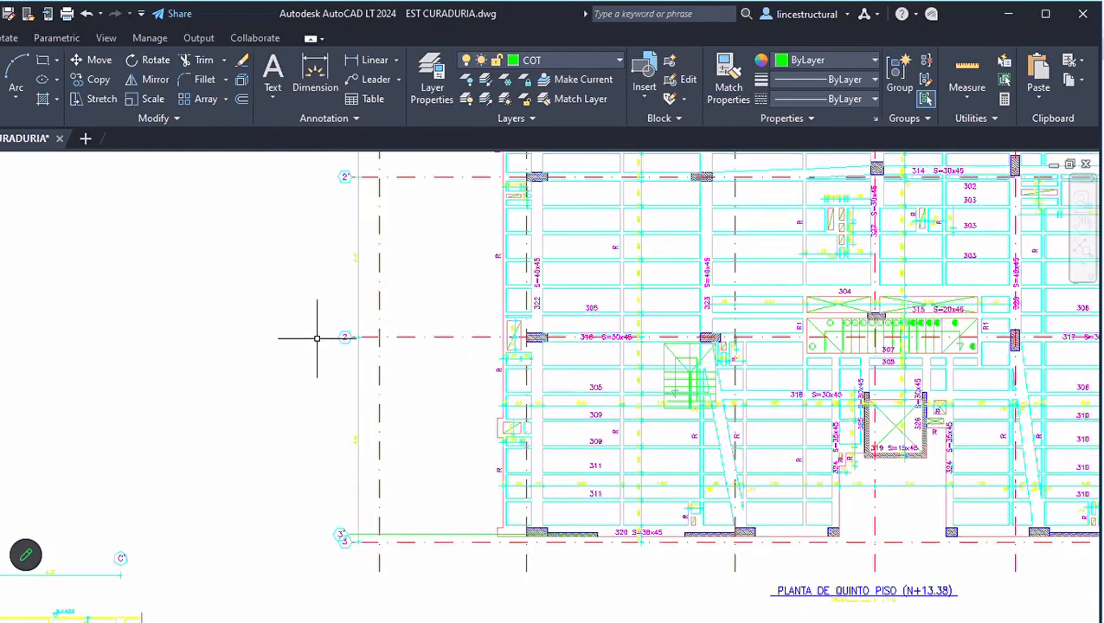
pyautogui.scroll(10, 351, 541)
pyautogui.scroll(-7, 384, 558)
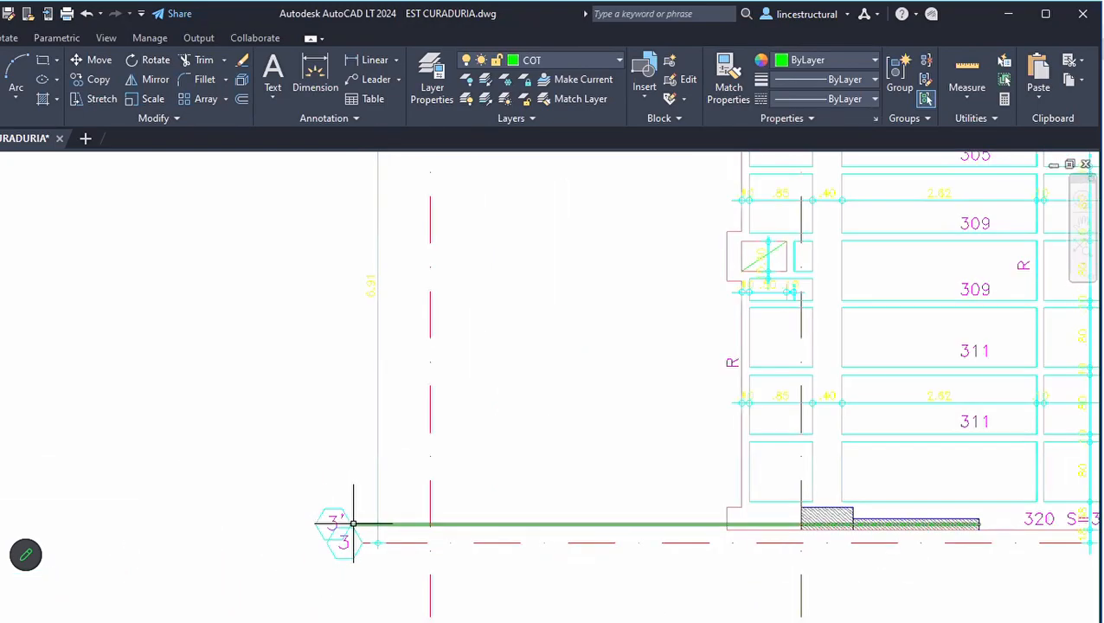
pyautogui.scroll(-4, 472, 550)
pyautogui.moveTo(525, 547); pyautogui.dragTo(288, 519, button='middle')
pyautogui.moveTo(579, 558); pyautogui.dragTo(452, 555, button='middle')
pyautogui.moveTo(577, 531); pyautogui.dragTo(486, 544, button='middle')
pyautogui.scroll(2, 358, 523)
pyautogui.moveTo(277, 538); pyautogui.dragTo(668, 546, button='middle')
pyautogui.scroll(8, 363, 520)
pyautogui.scroll(-4, 496, 459)
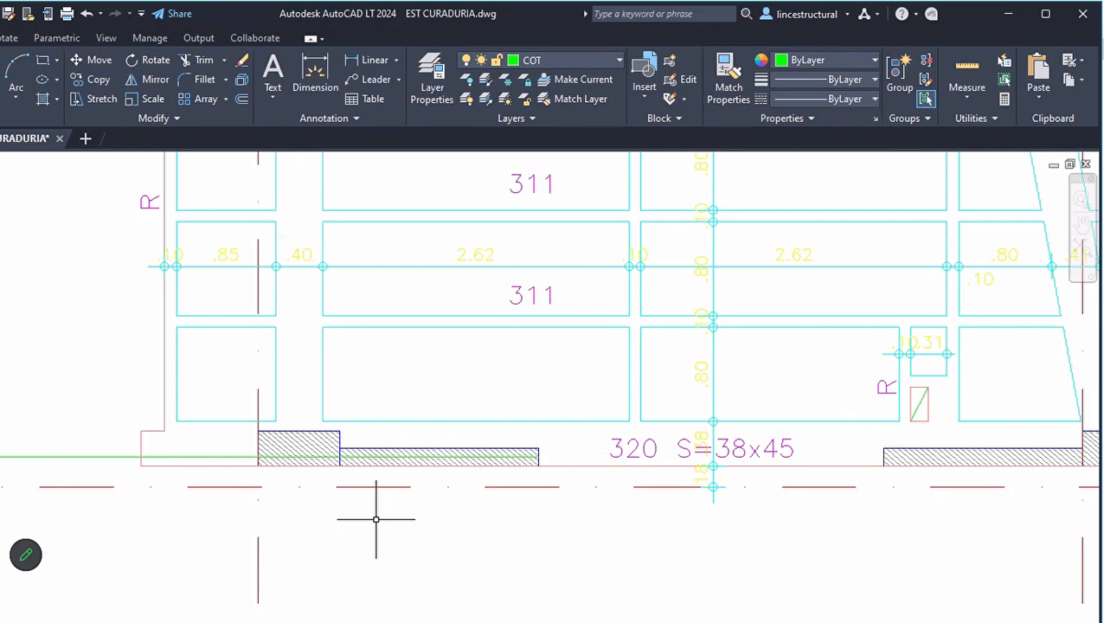
# - Stretch the free end of the axis 3' line horizontally across the fifth-floor plan, past axis E
pyautogui.scroll(-5, 381, 518)
pyautogui.moveTo(592, 572); pyautogui.dragTo(394, 577, button='middle')
pyautogui.scroll(5, 226, 517)
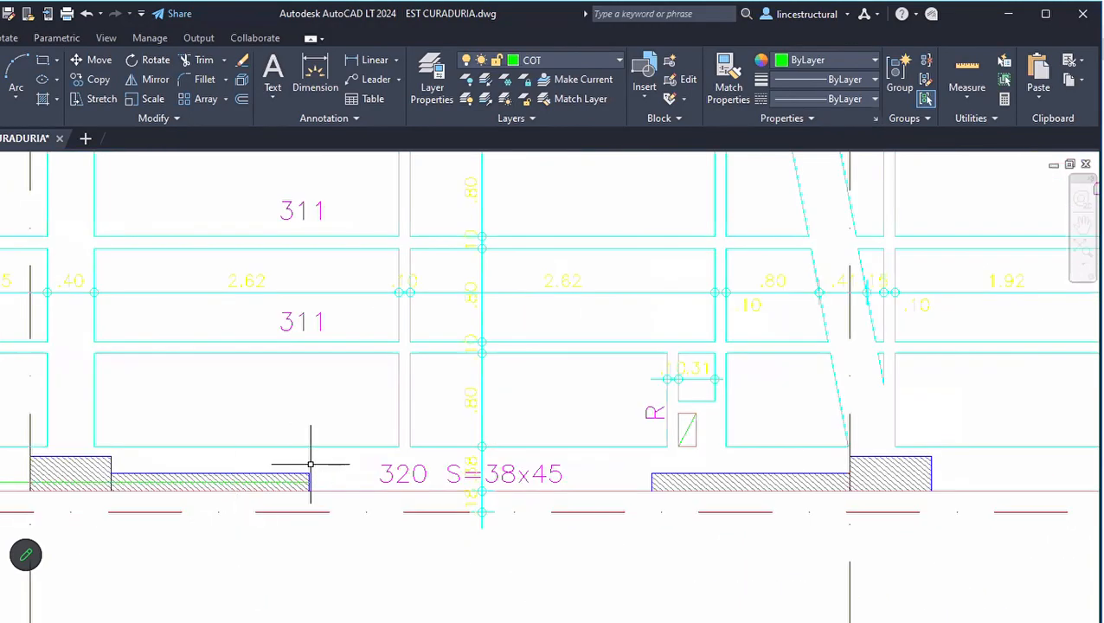
pyautogui.scroll(-2, 300, 480)
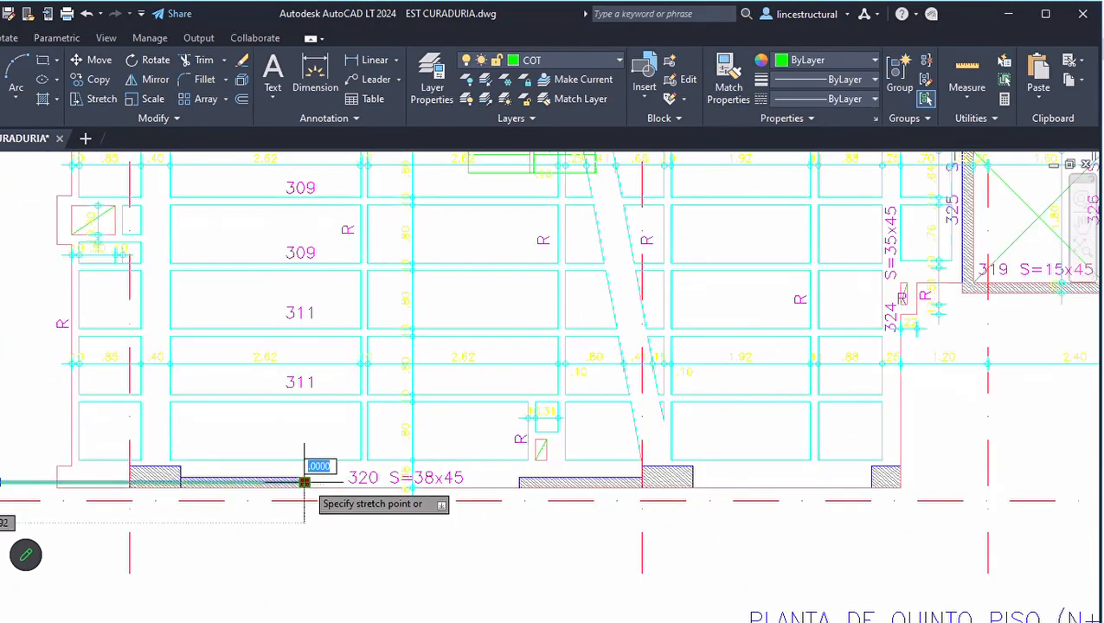
pyautogui.click(303, 481)
pyautogui.scroll(-5, 155, 483)
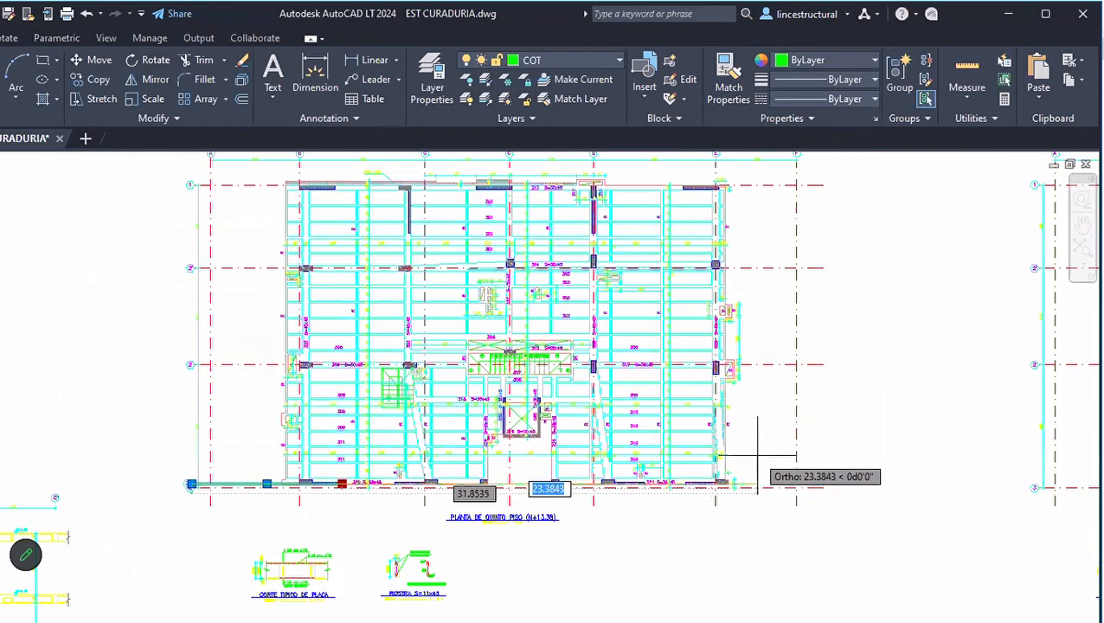
pyautogui.scroll(10, 676, 485)
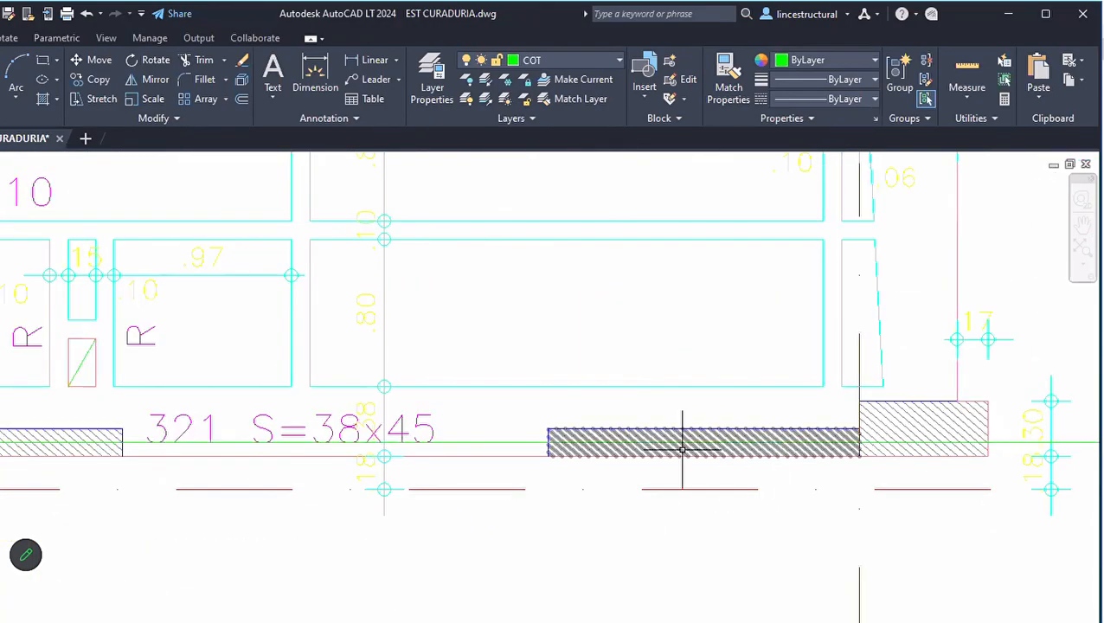
# - Examine the wall beside axis C on the fifth-floor plan, and review the foundation and second-to-fourth-floor plans
pyautogui.scroll(-10, 372, 459)
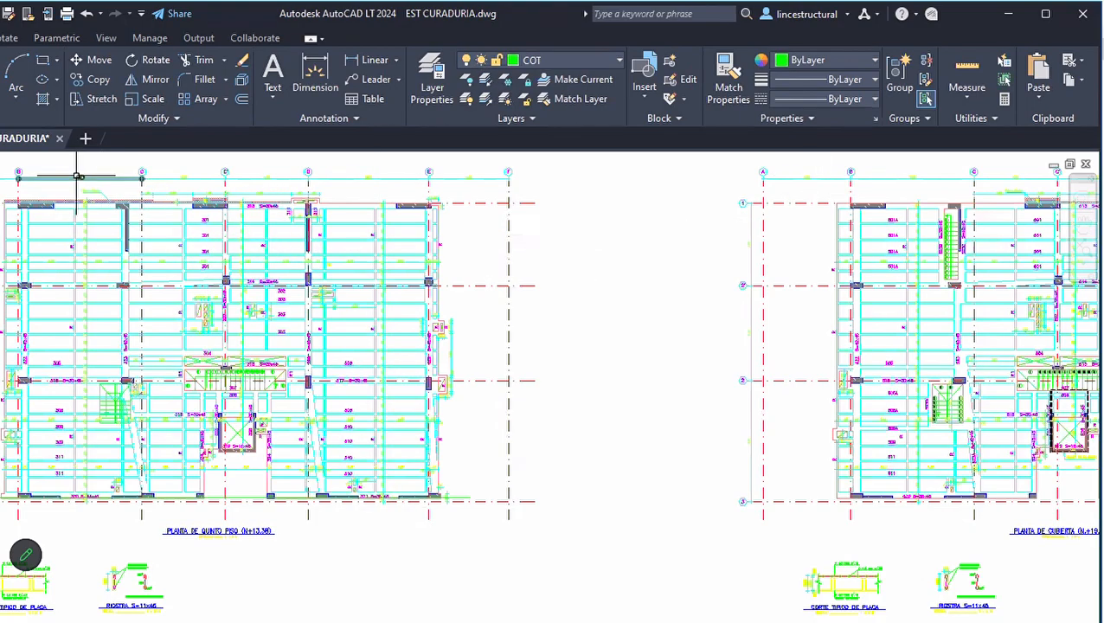
pyautogui.scroll(2, 79, 174)
pyautogui.scroll(3, 163, 212)
pyautogui.scroll(-5, 225, 286)
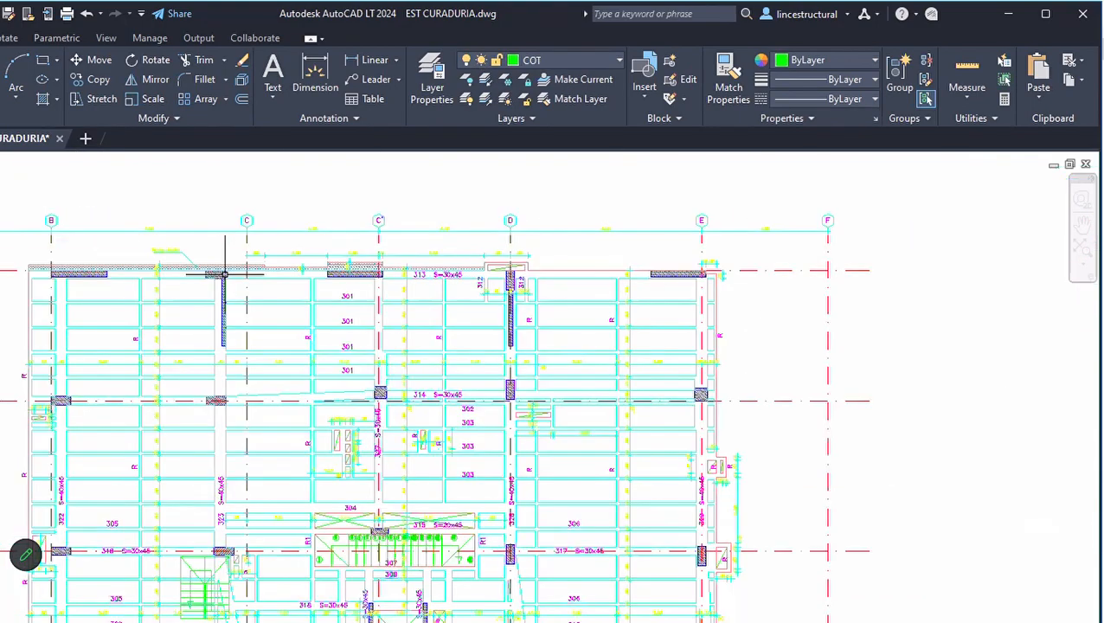
pyautogui.scroll(-8, 268, 322)
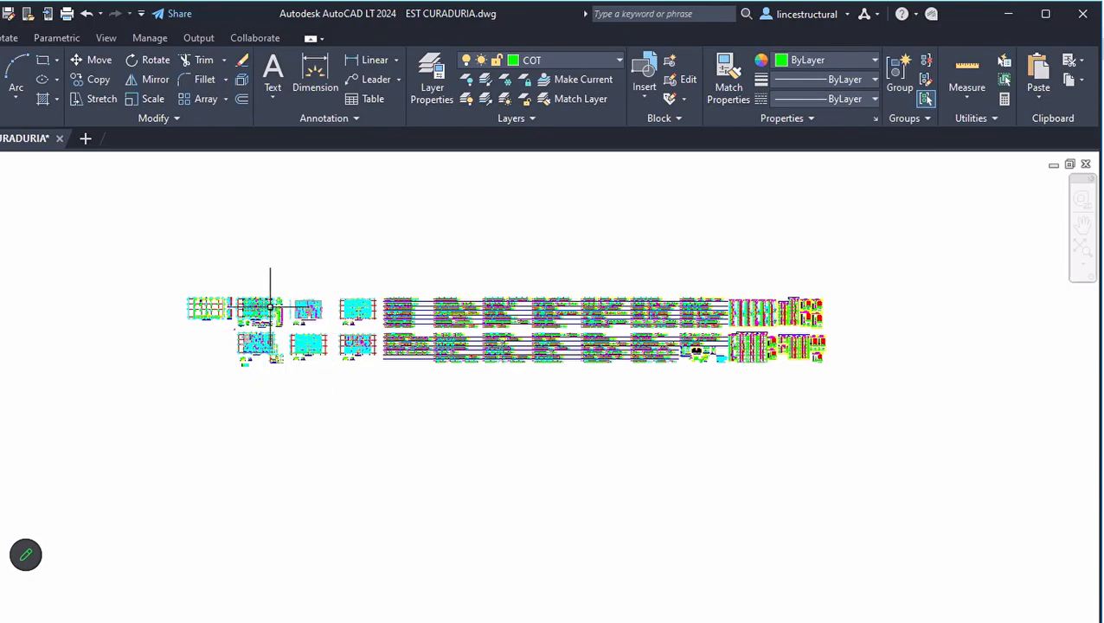
pyautogui.scroll(10, 270, 306)
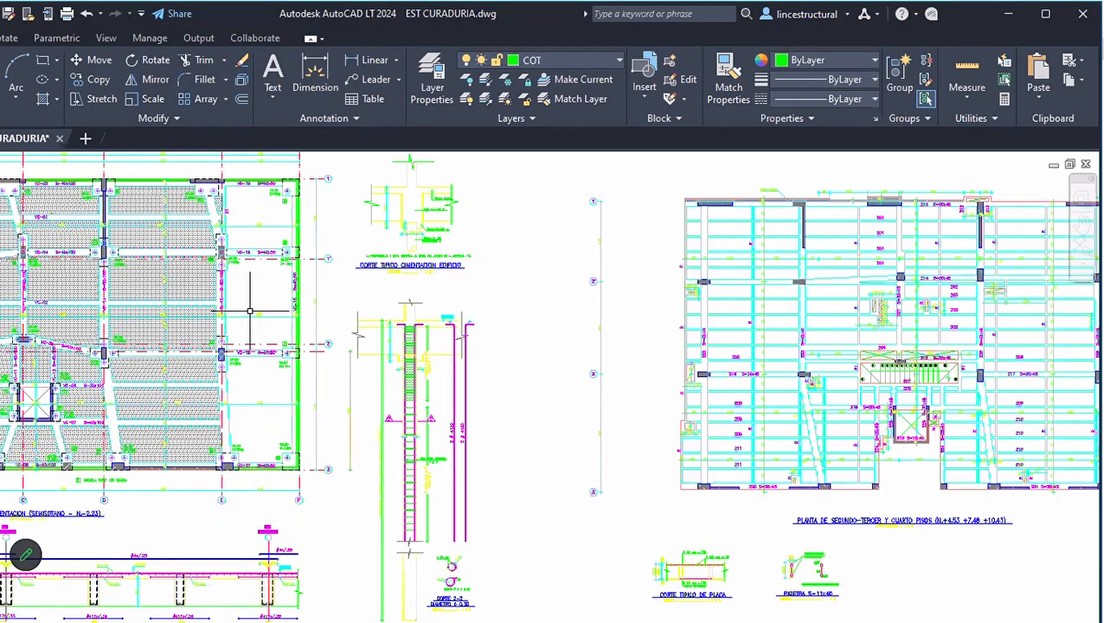
pyautogui.scroll(-4, 250, 310)
pyautogui.scroll(2, 407, 619)
pyautogui.moveTo(408, 620)
pyautogui.mouseDown(button='middle')
pyautogui.moveTo(427, 615)
pyautogui.moveTo(397, 622)
pyautogui.mouseUp(button='middle')
pyautogui.scroll(-3, 459, 622)
pyautogui.scroll(3, 460, 498)
pyautogui.scroll(6, 480, 576)
pyautogui.scroll(2, 628, 424)
pyautogui.scroll(3, 279, 402)
pyautogui.scroll(-2, 459, 448)
pyautogui.scroll(-5, 459, 447)
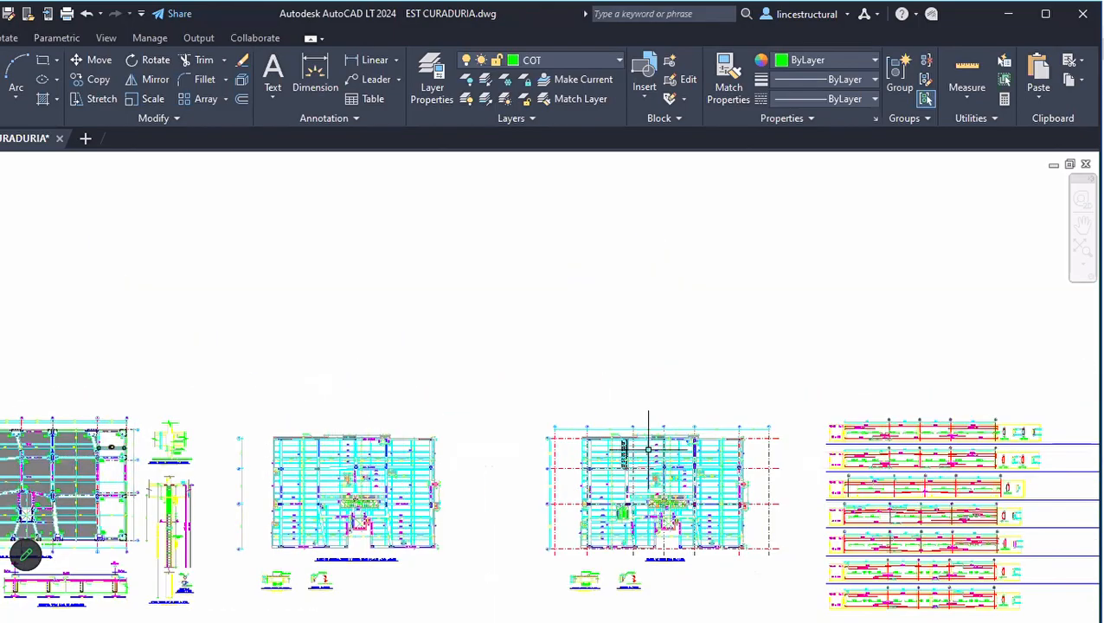
# - Examine the axes, the stair beside axis C and the walls along axis 1 on the sixth-floor plan
pyautogui.scroll(4, 629, 420)
pyautogui.scroll(-2, 480, 430)
pyautogui.scroll(4, 305, 413)
pyautogui.scroll(-4, 305, 413)
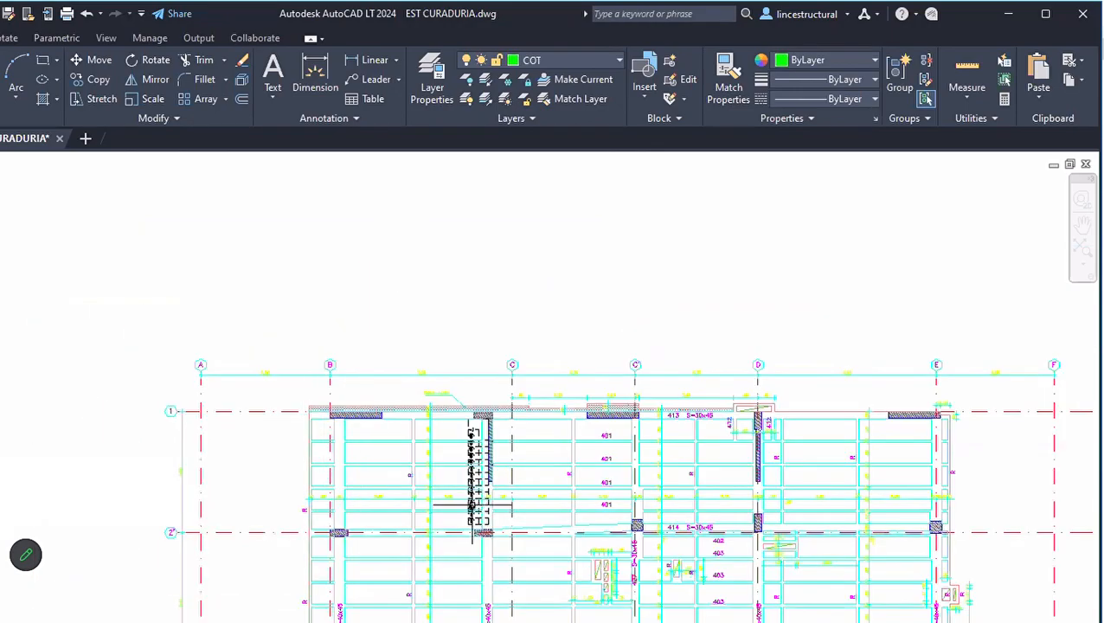
pyautogui.scroll(-2, 689, 545)
pyautogui.moveTo(687, 547)
pyautogui.mouseDown(button='middle')
pyautogui.moveTo(636, 550)
pyautogui.moveTo(385, 516)
pyautogui.mouseUp(button='middle')
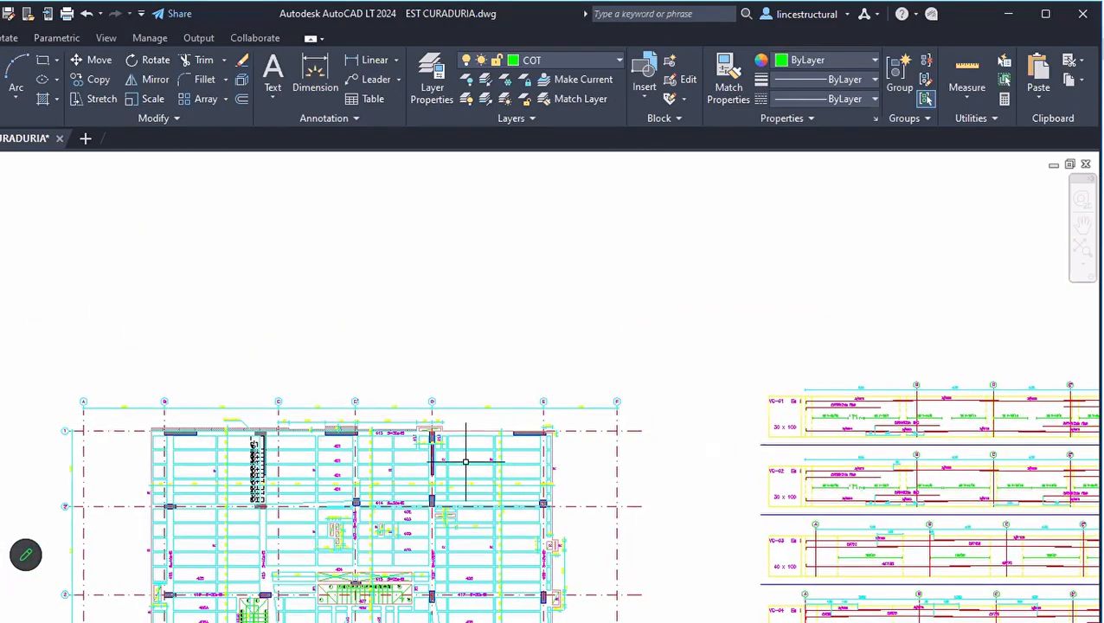
pyautogui.scroll(5, 123, 434)
pyautogui.moveTo(350, 438); pyautogui.dragTo(510, 436, button='middle')
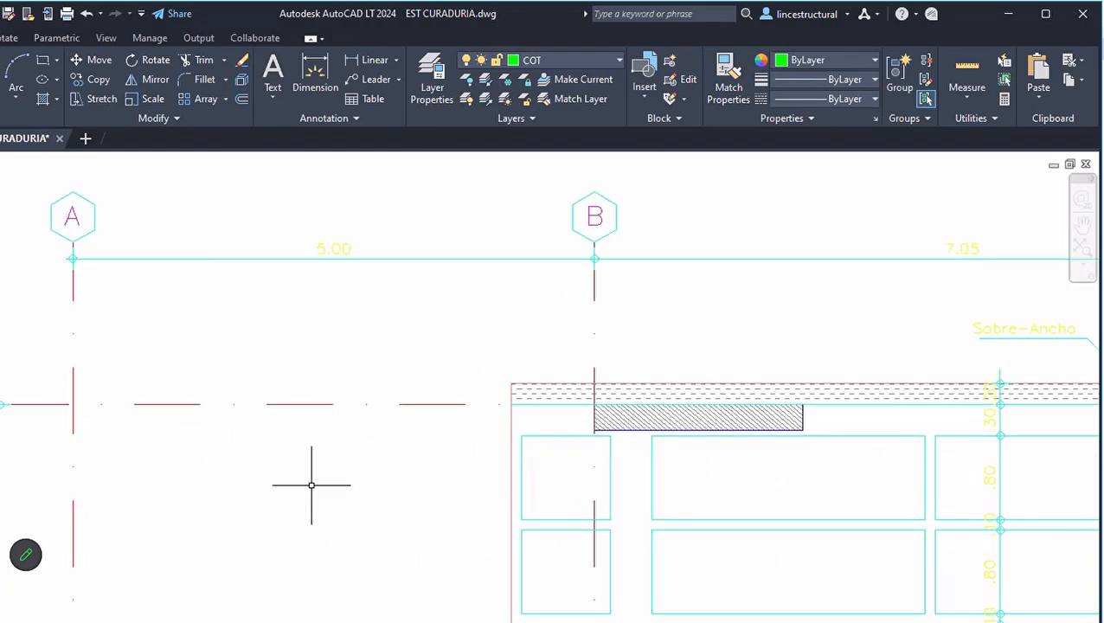
pyautogui.scroll(-5, 311, 484)
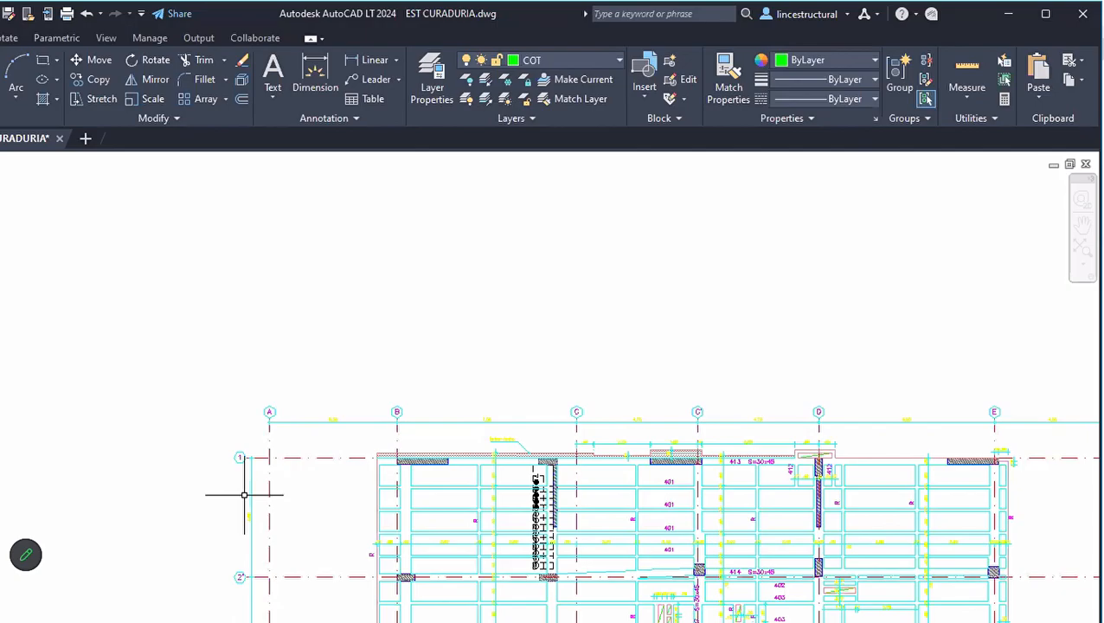
pyautogui.scroll(-5, 249, 498)
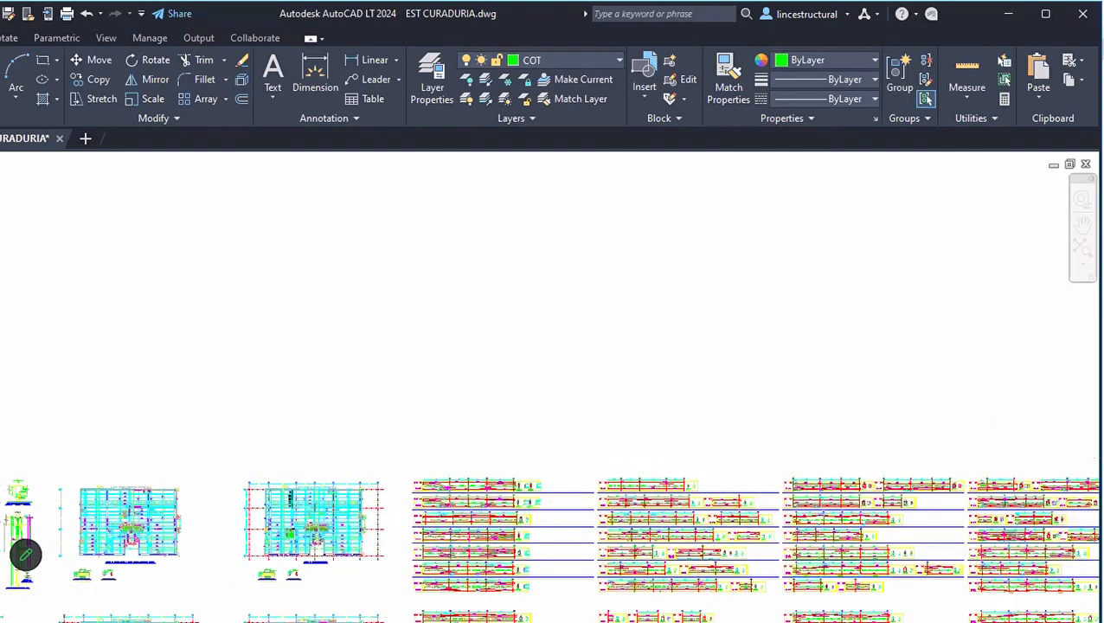
# - Examine the roof plan's elevator core and axes, selecting the axis 1 line to trace it across the plan
pyautogui.scroll(8, 353, 567)
pyautogui.scroll(2, 351, 610)
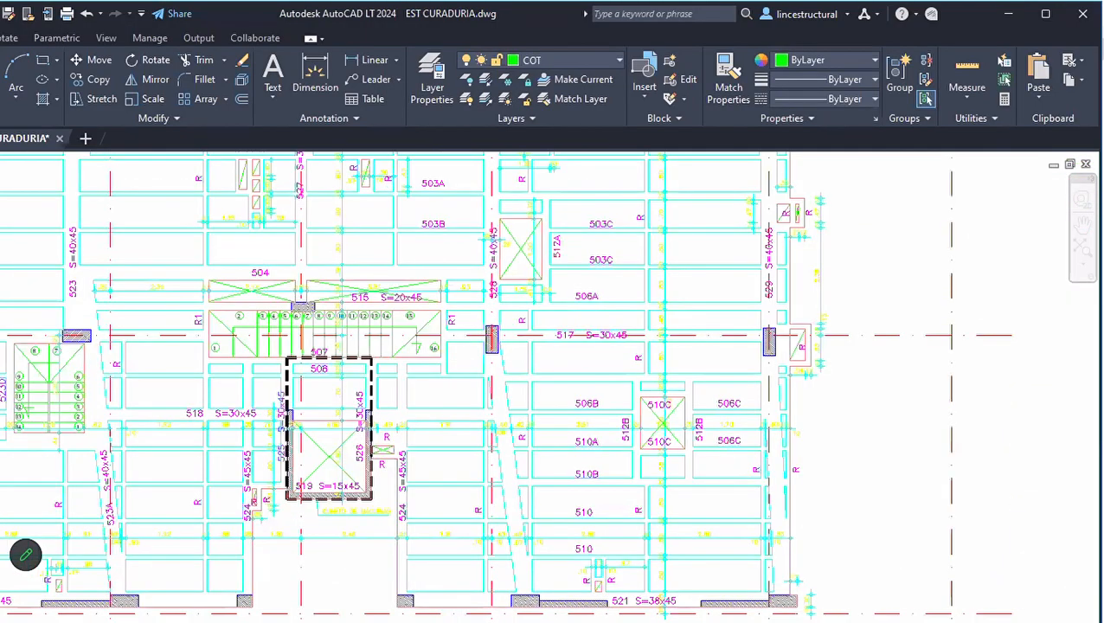
pyautogui.scroll(-5, 351, 610)
pyautogui.scroll(7, 352, 610)
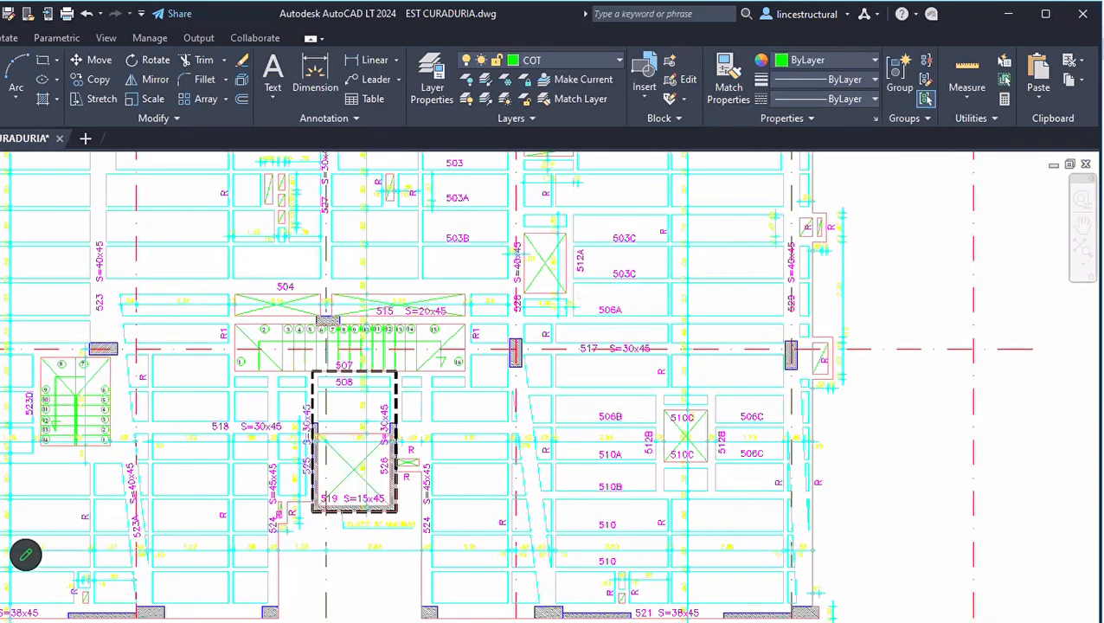
pyautogui.scroll(-3, 530, 613)
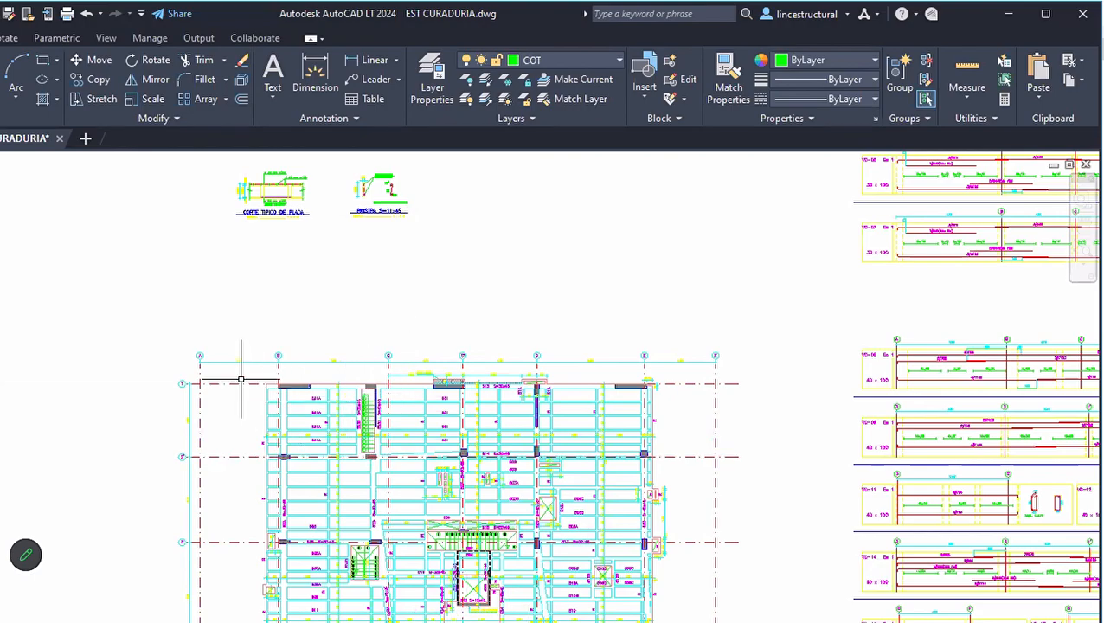
pyautogui.scroll(4, 228, 371)
pyautogui.scroll(2, 248, 373)
pyautogui.moveTo(455, 444); pyautogui.dragTo(348, 441, button='middle')
pyautogui.click(199, 419)
pyautogui.scroll(-3, 562, 506)
pyautogui.moveTo(623, 490); pyautogui.dragTo(296, 459, button='middle')
pyautogui.scroll(3, 260, 511)
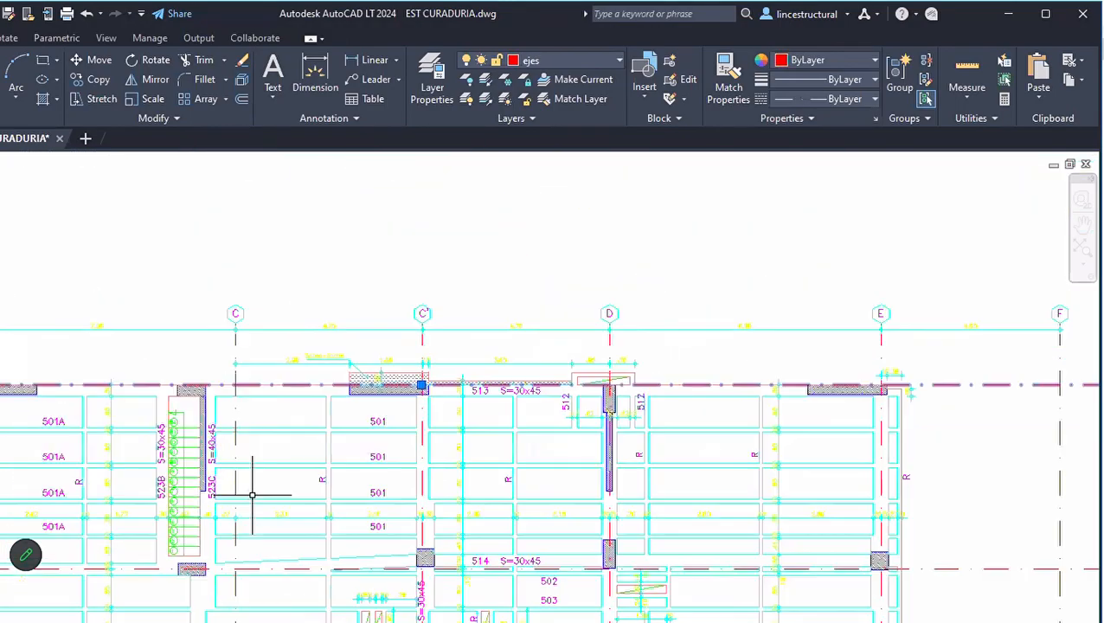
pyautogui.scroll(-6, 249, 498)
pyautogui.scroll(4, 286, 485)
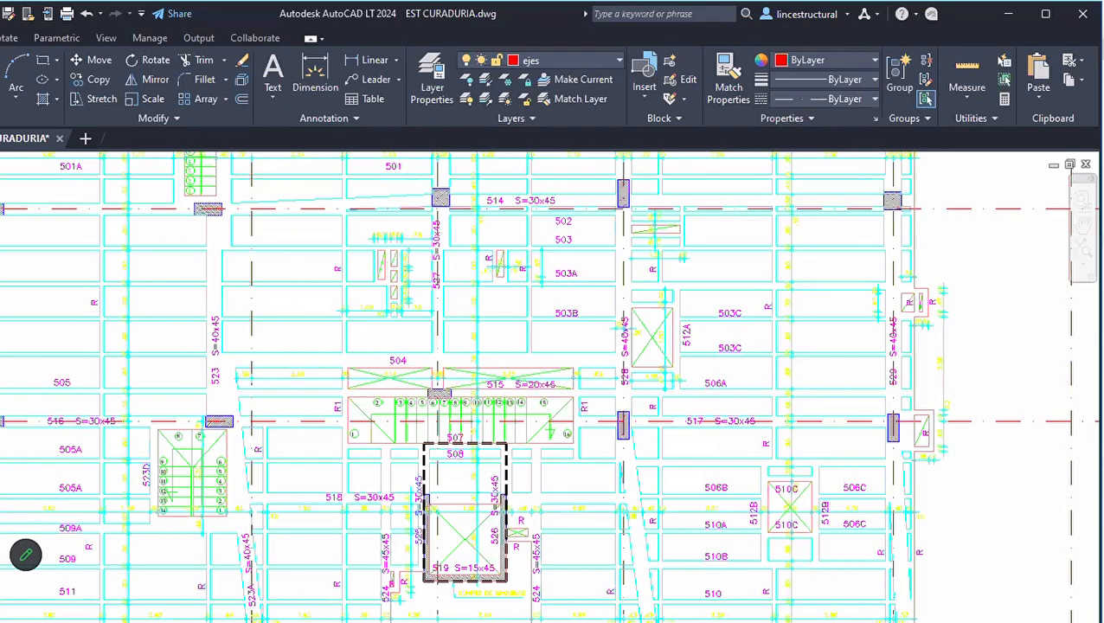
pyautogui.scroll(-6, 303, 514)
pyautogui.scroll(5, 450, 536)
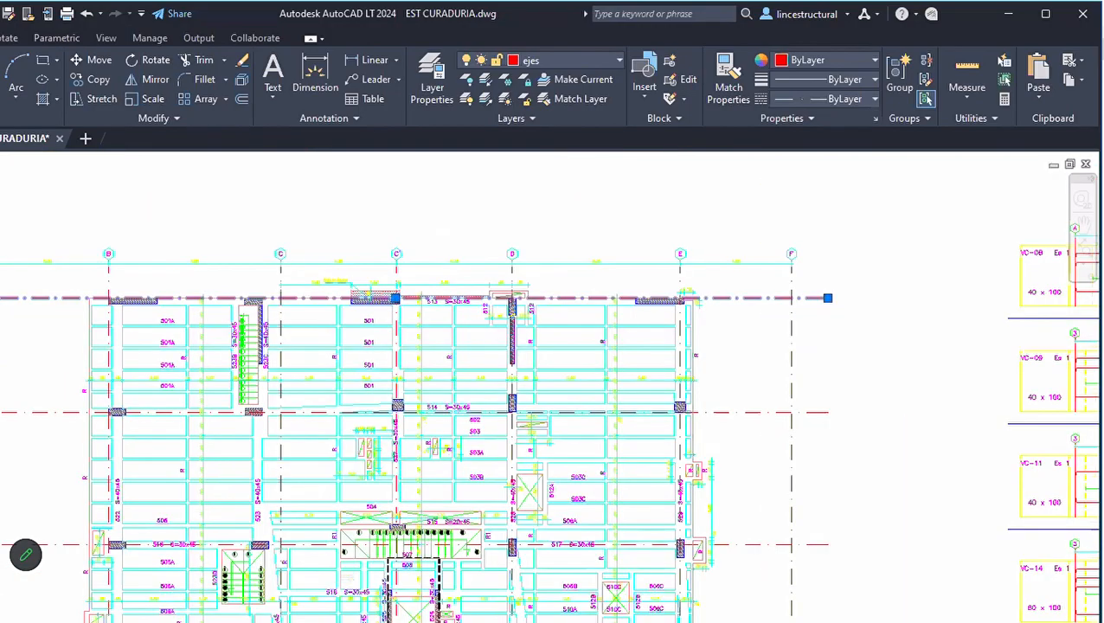
pyautogui.scroll(-5, 450, 536)
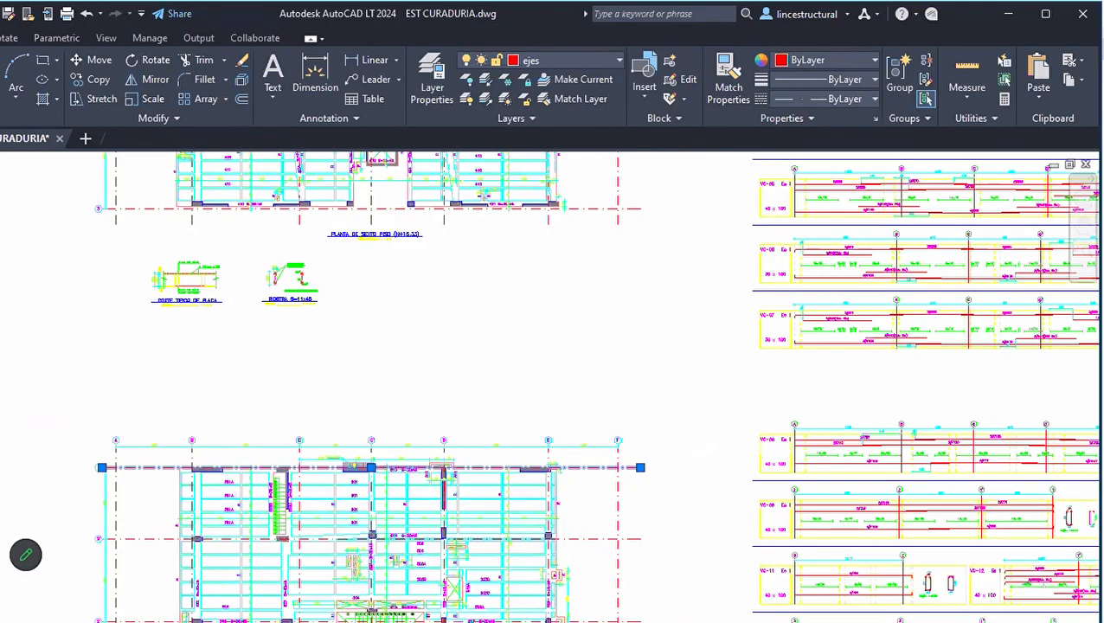
# - Check the walls and columns along the axis 3 edge of the first-floor plan against the other floor plans
pyautogui.scroll(10, 329, 606)
pyautogui.scroll(-2, 329, 606)
pyautogui.scroll(-8, 451, 617)
pyautogui.scroll(-2, 487, 615)
pyautogui.scroll(10, 346, 610)
pyautogui.scroll(8, 344, 616)
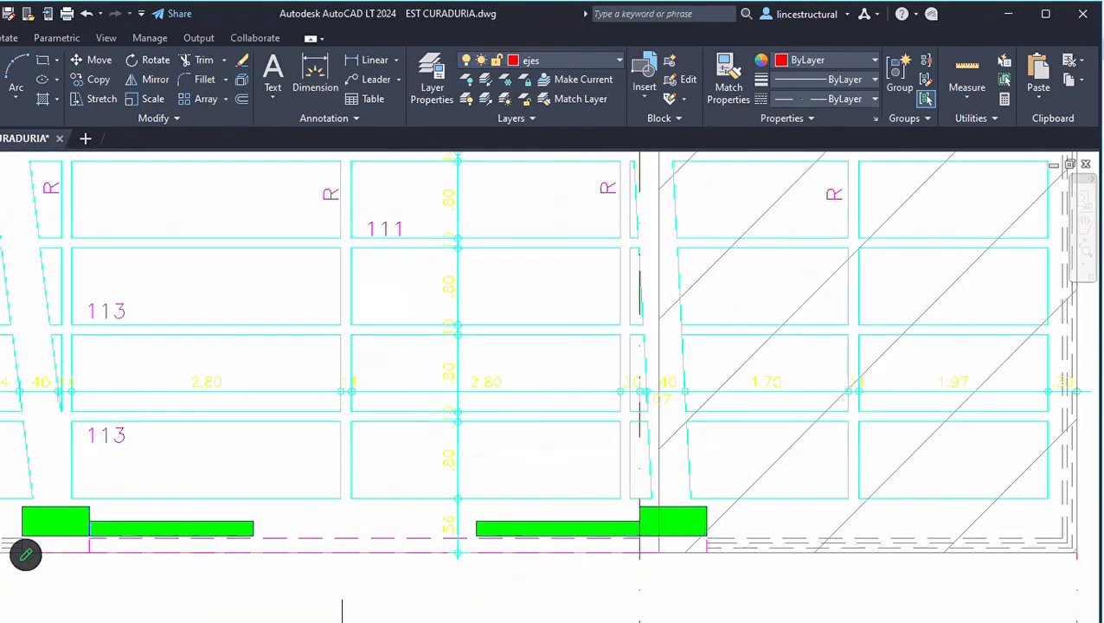
pyautogui.scroll(-10, 342, 611)
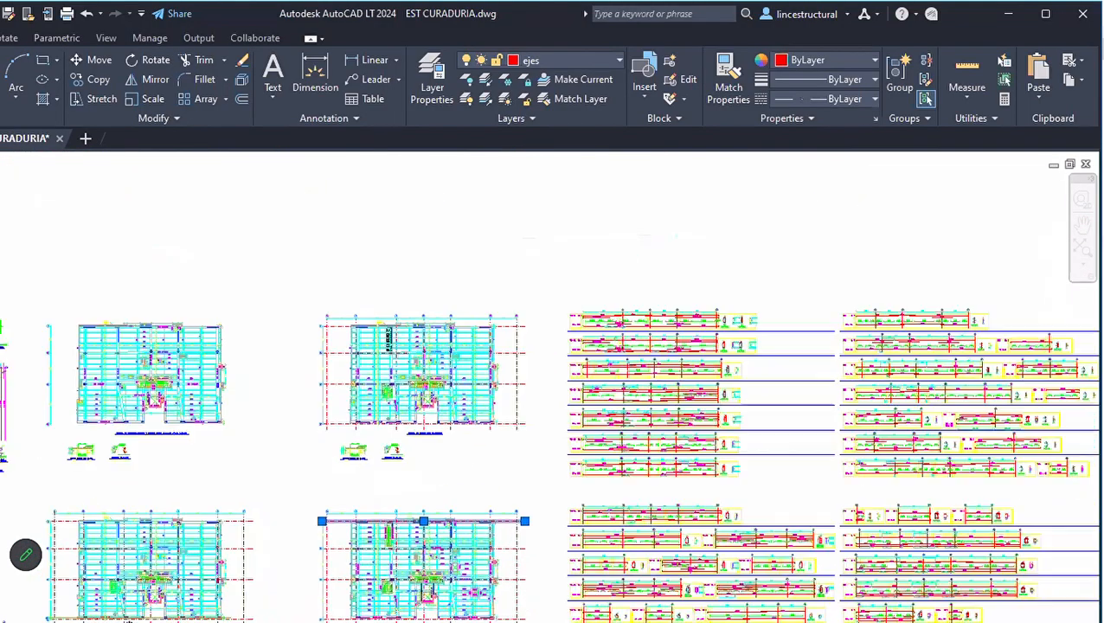
# - Compare the columns and walls along axis 3 on the foundation plan with those on the second-to-fourth-floor plan
pyautogui.scroll(8, 127, 619)
pyautogui.scroll(-3, 377, 608)
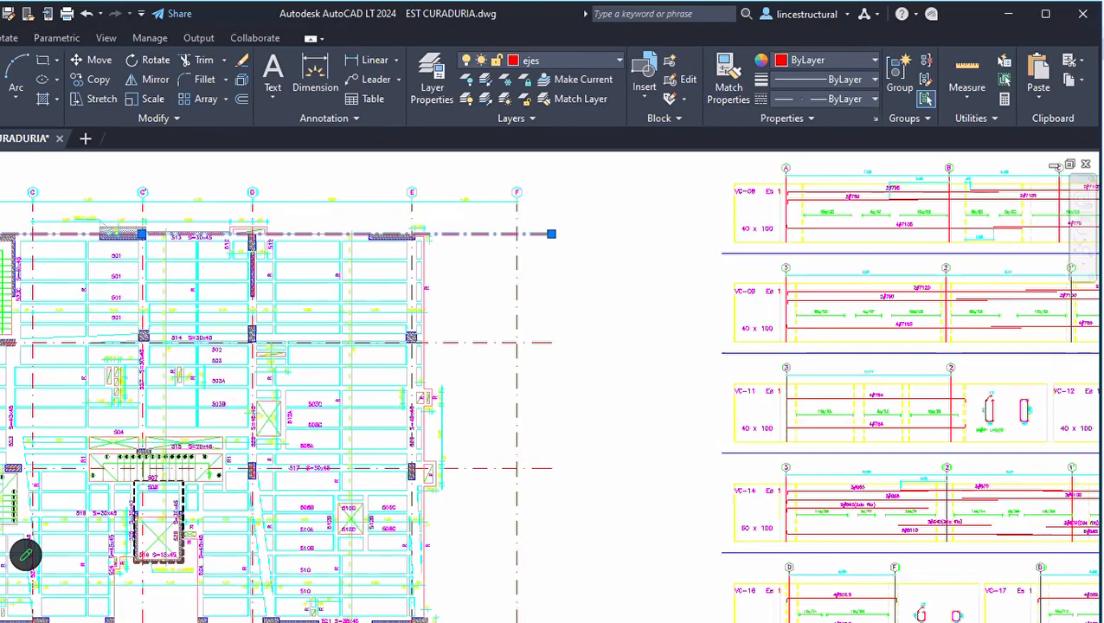
pyautogui.scroll(-5, 400, 615)
pyautogui.scroll(4, 400, 615)
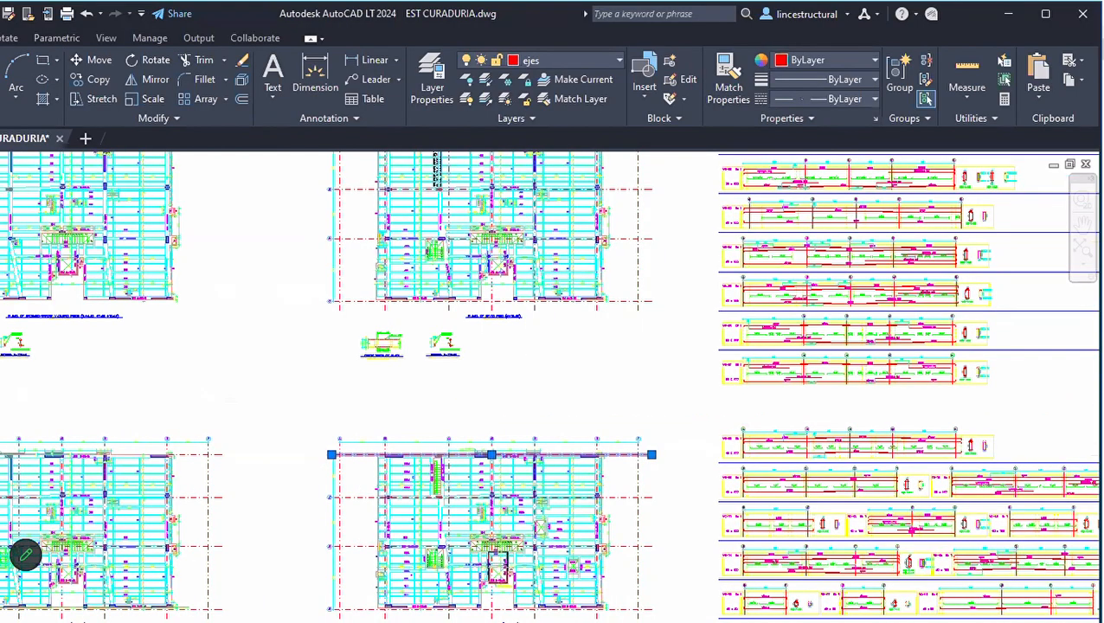
pyautogui.scroll(10, 531, 384)
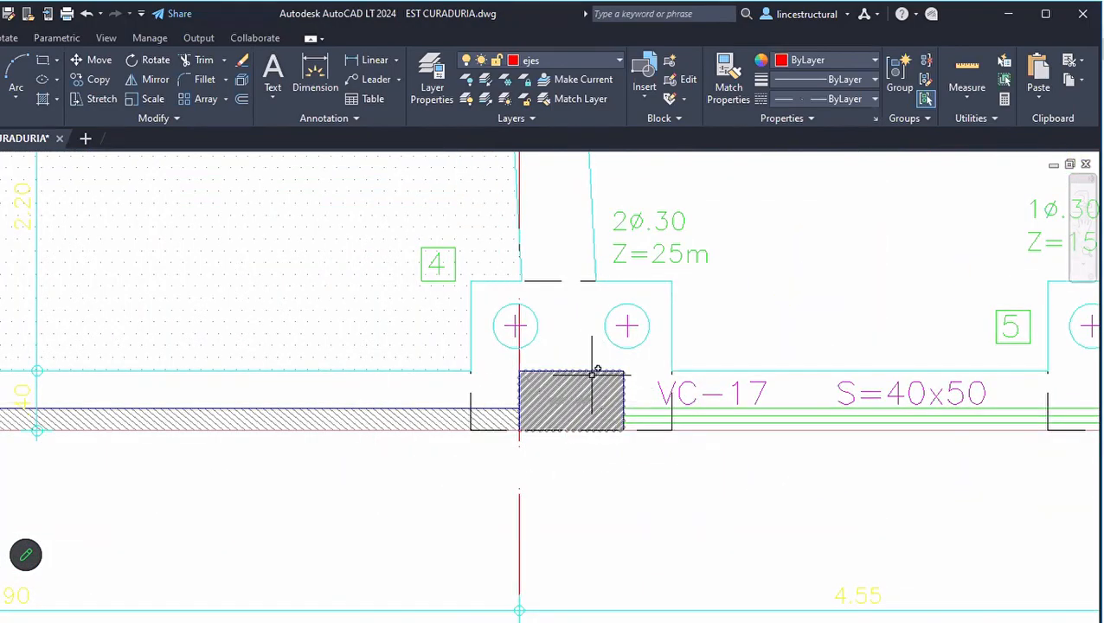
pyautogui.scroll(-8, 573, 394)
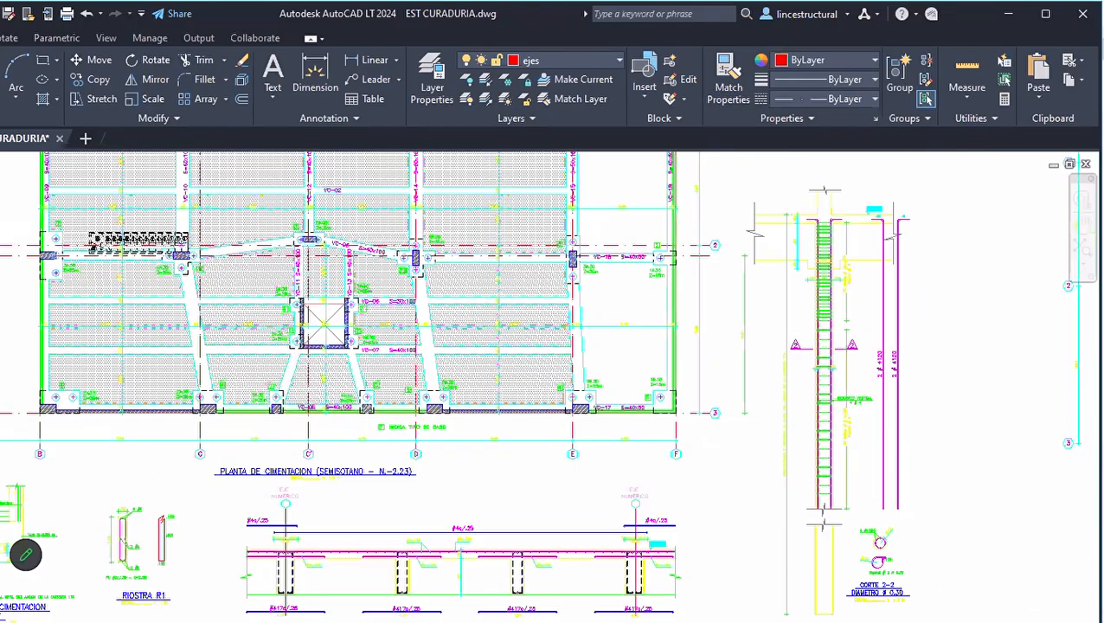
pyautogui.moveTo(670, 460); pyautogui.dragTo(390, 464, button='middle')
pyautogui.moveTo(636, 472)
pyautogui.mouseDown(button='middle')
pyautogui.moveTo(390, 471)
pyautogui.moveTo(347, 459)
pyautogui.mouseUp(button='middle')
pyautogui.scroll(8, 500, 419)
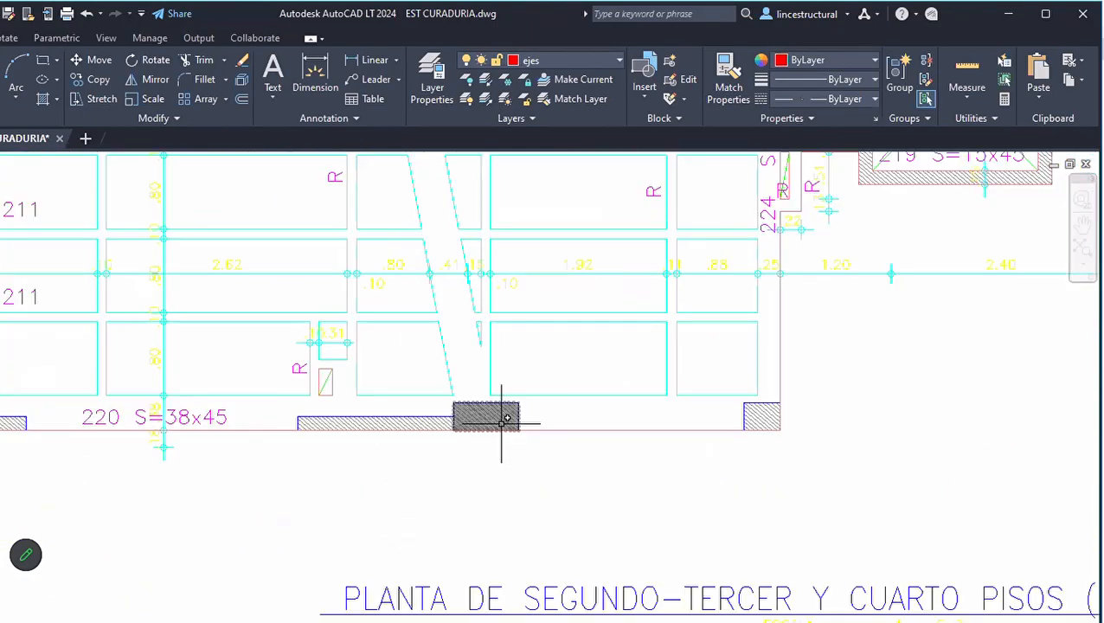
pyautogui.scroll(-10, 490, 444)
pyautogui.scroll(3, 300, 436)
pyautogui.scroll(-3, 301, 435)
pyautogui.scroll(3, 308, 427)
pyautogui.click(305, 415)
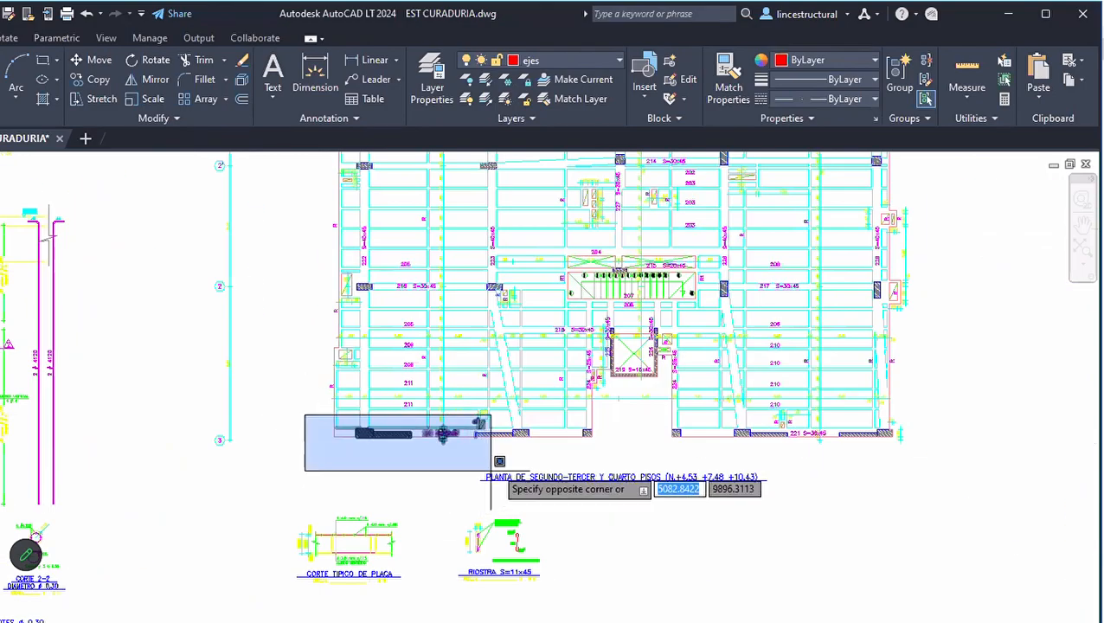
pyautogui.click(589, 461)
pyautogui.scroll(-2, 485, 467)
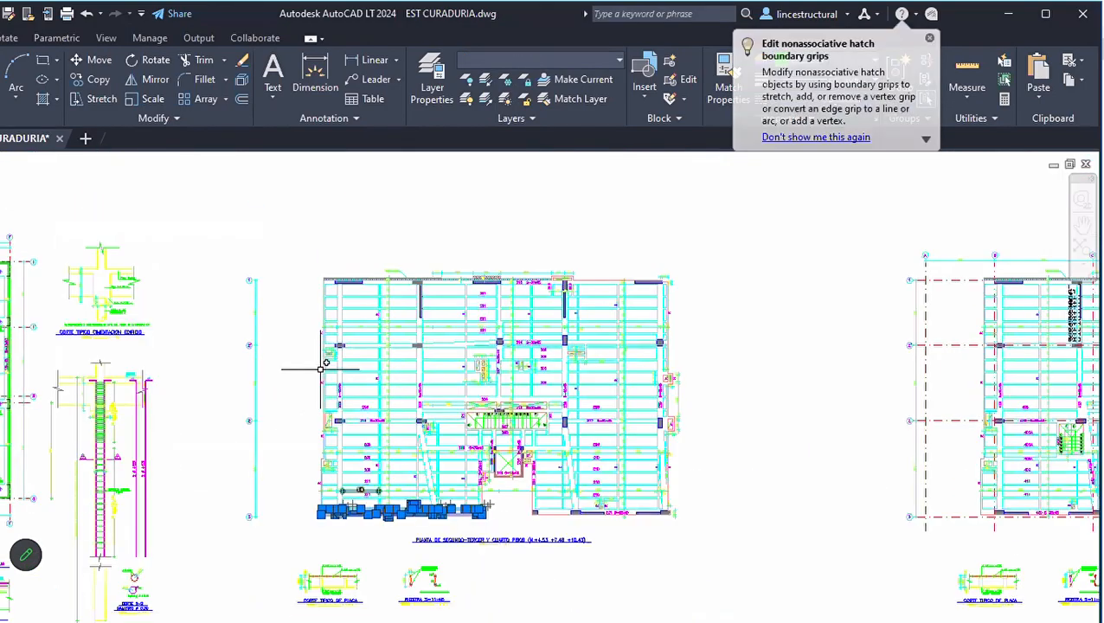
pyautogui.click(147, 97)
pyautogui.scroll(5, 295, 220)
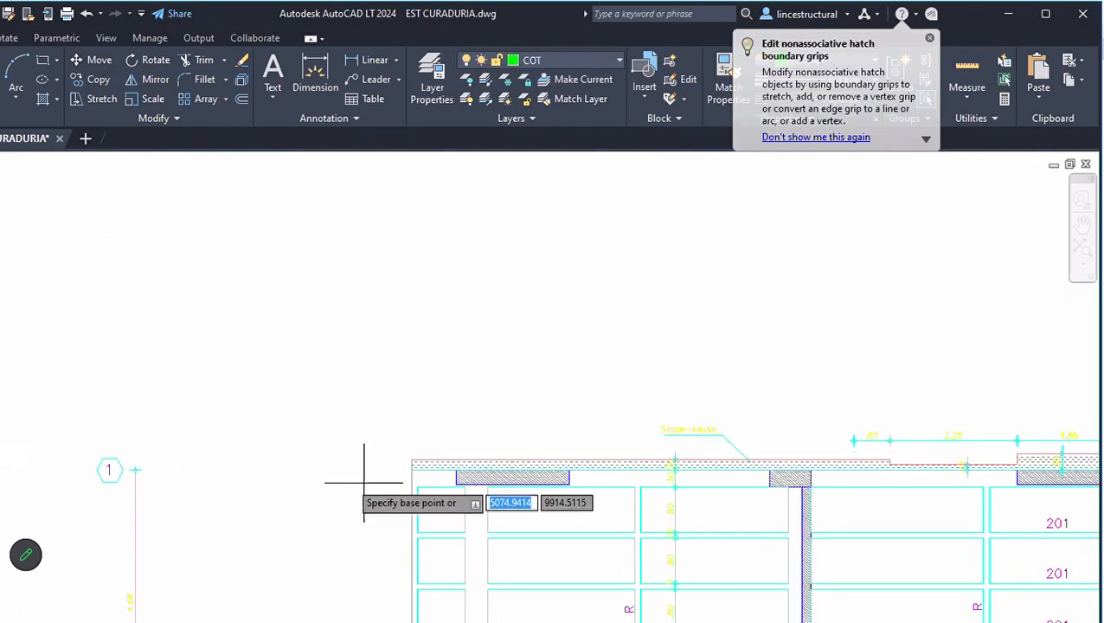
pyautogui.scroll(-4, 346, 489)
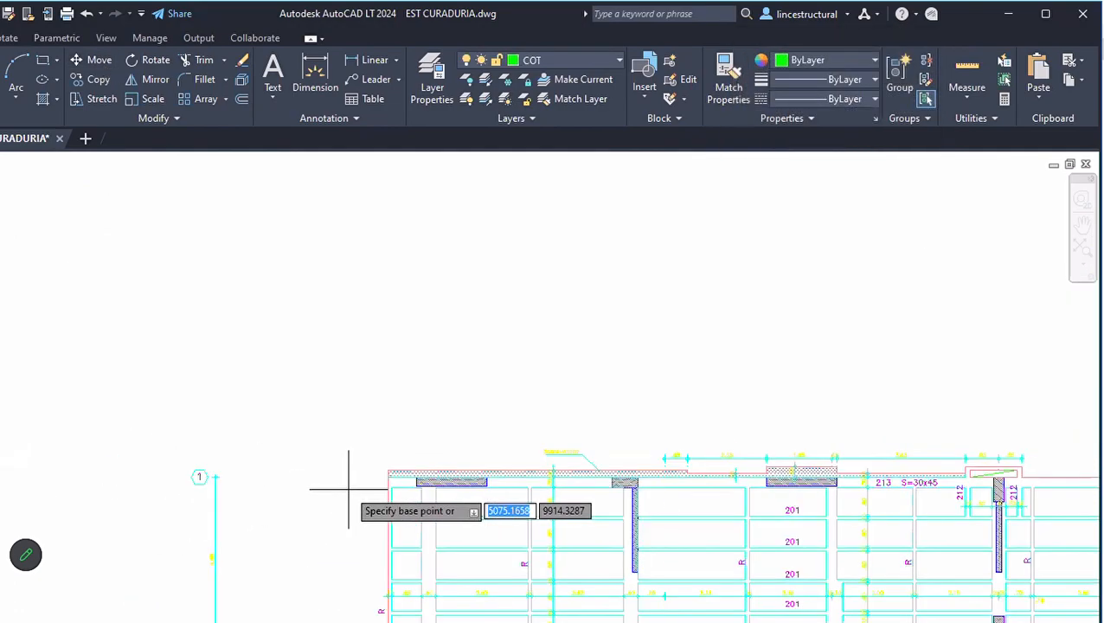
pyautogui.scroll(-4, 360, 464)
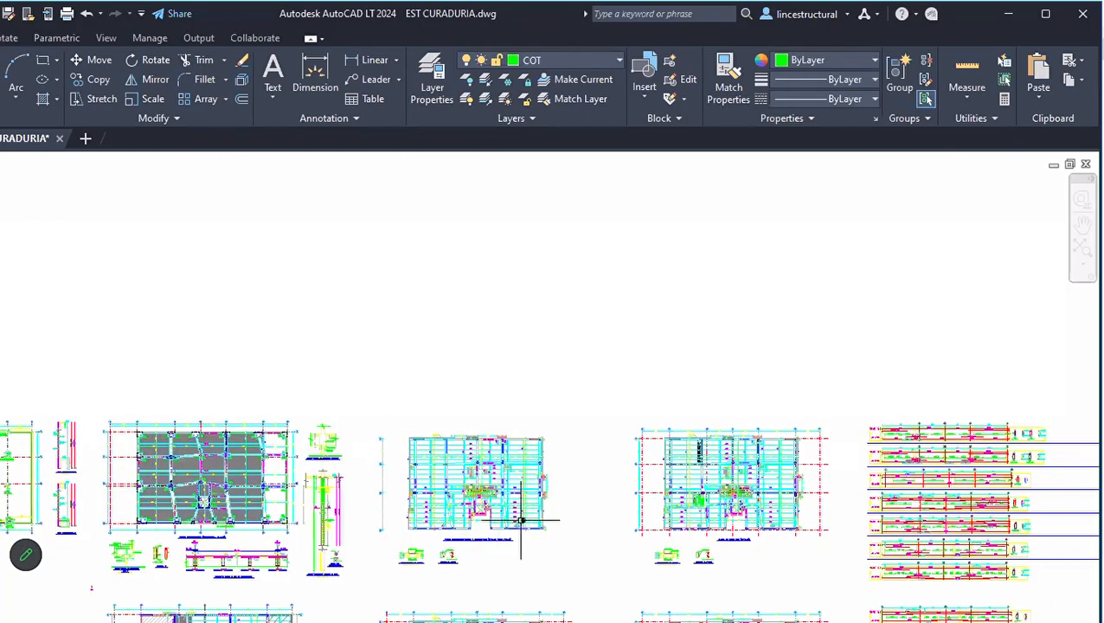
# - Undo the recent changes to restore the axes on the second-to-fourth-floor plan, and inspect its corner near axes 3 and B
pyautogui.scroll(2, 522, 519)
pyautogui.scroll(5, 520, 518)
pyautogui.scroll(-10, 517, 518)
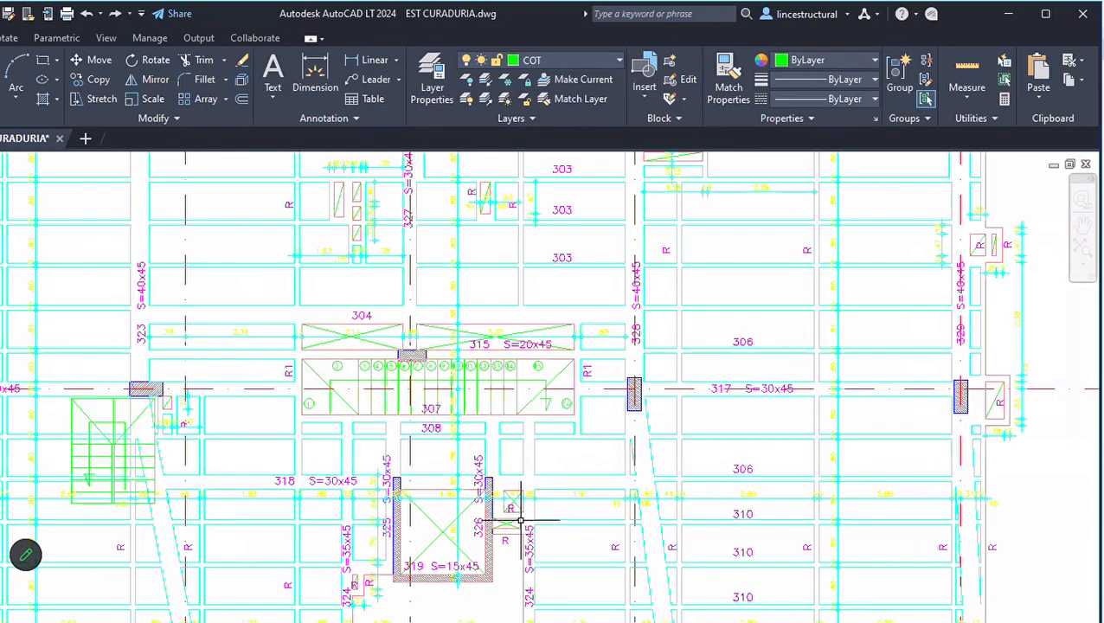
pyautogui.scroll(4, 520, 518)
pyautogui.scroll(-6, 439, 517)
pyautogui.scroll(4, 413, 426)
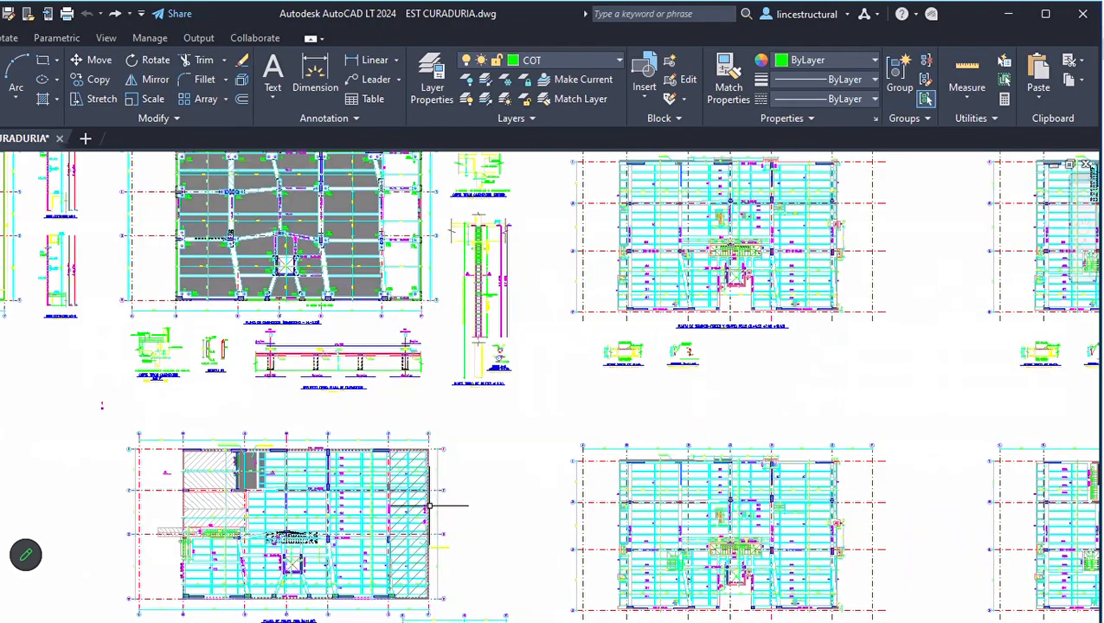
pyautogui.moveTo(555, 450); pyautogui.dragTo(556, 622, button='middle')
pyautogui.moveTo(372, 511)
pyautogui.mouseDown(button='middle')
pyautogui.moveTo(534, 500)
pyautogui.moveTo(253, 481)
pyautogui.mouseUp(button='middle')
pyautogui.scroll(8, 482, 483)
pyautogui.moveTo(643, 510); pyautogui.dragTo(498, 533, button='middle')
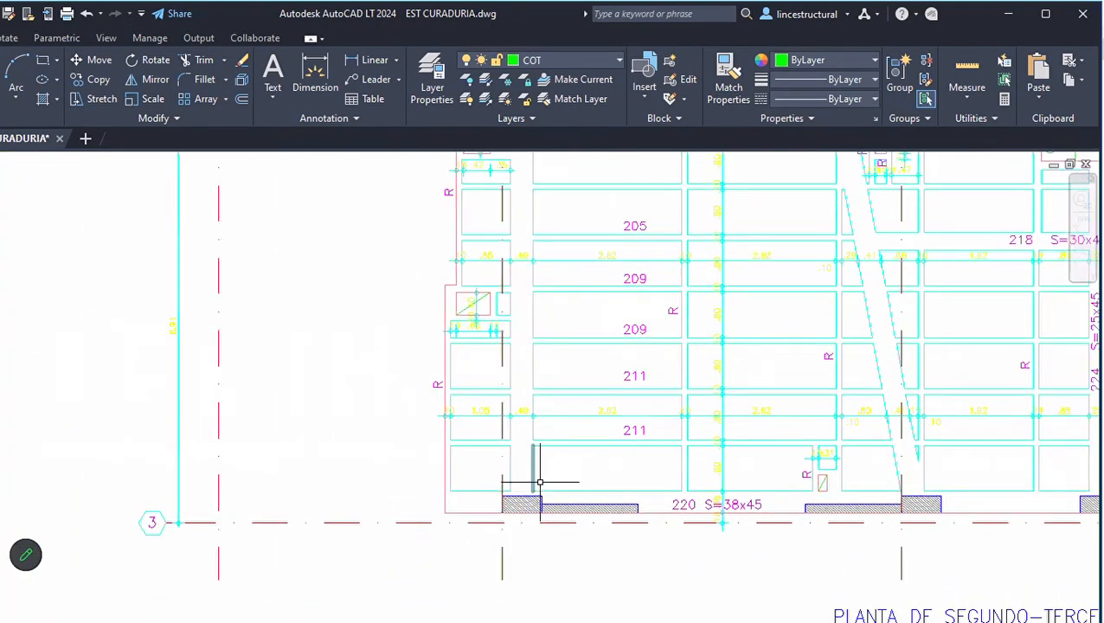
# - Try overlaying a copy of the upper-floor column and wall near axis B on the foundation plan, aligned at the A-3 axis intersection
pyautogui.click(525, 502)
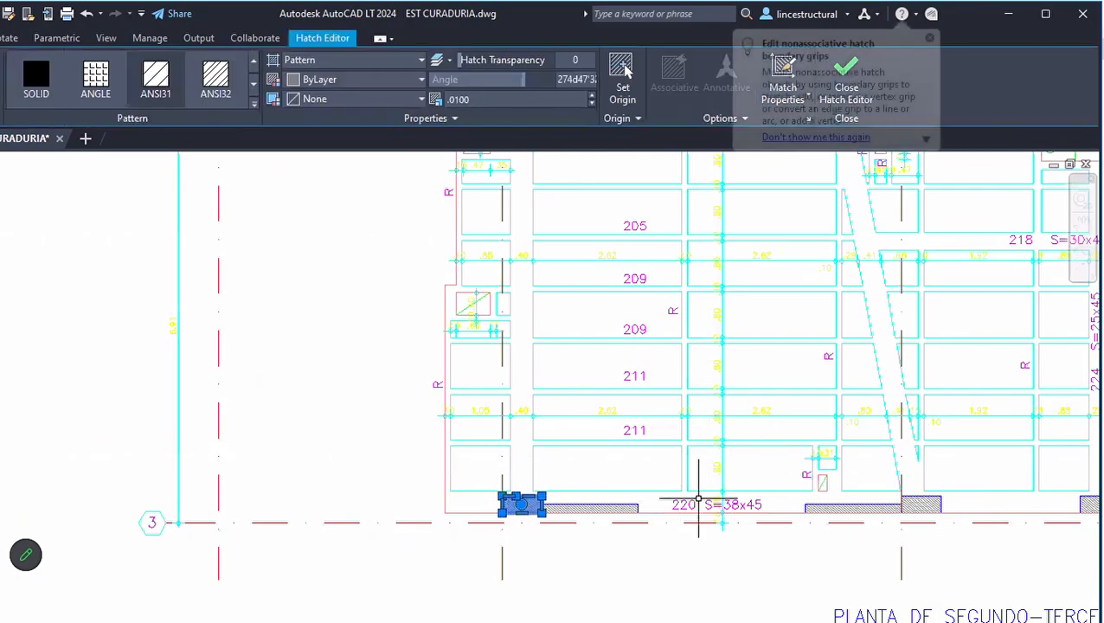
pyautogui.click(638, 498)
pyautogui.click(591, 511)
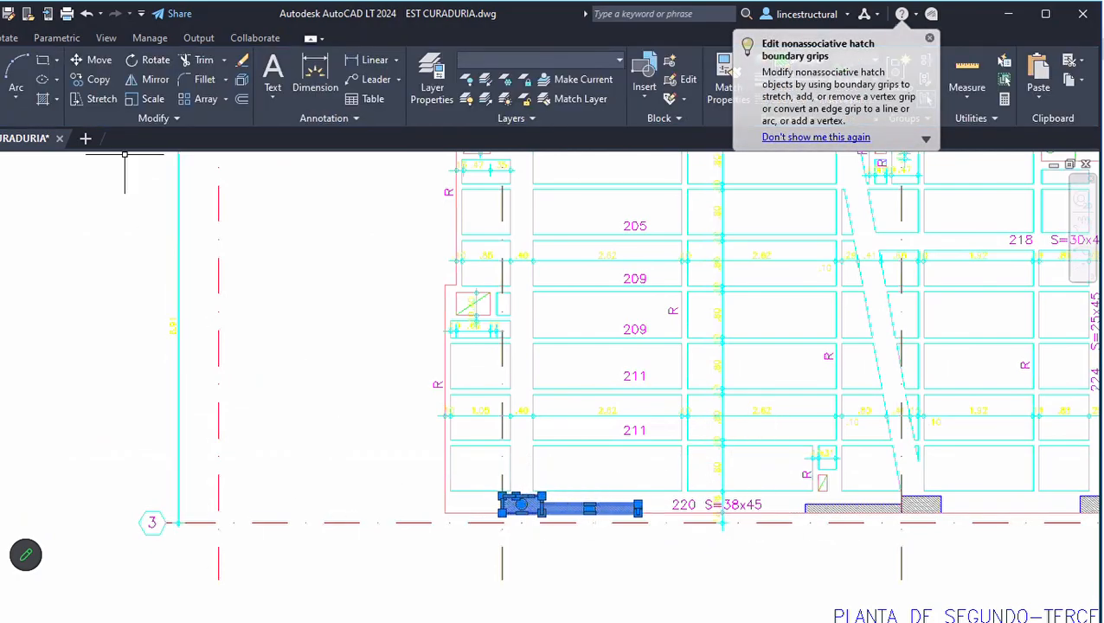
pyautogui.click(99, 83)
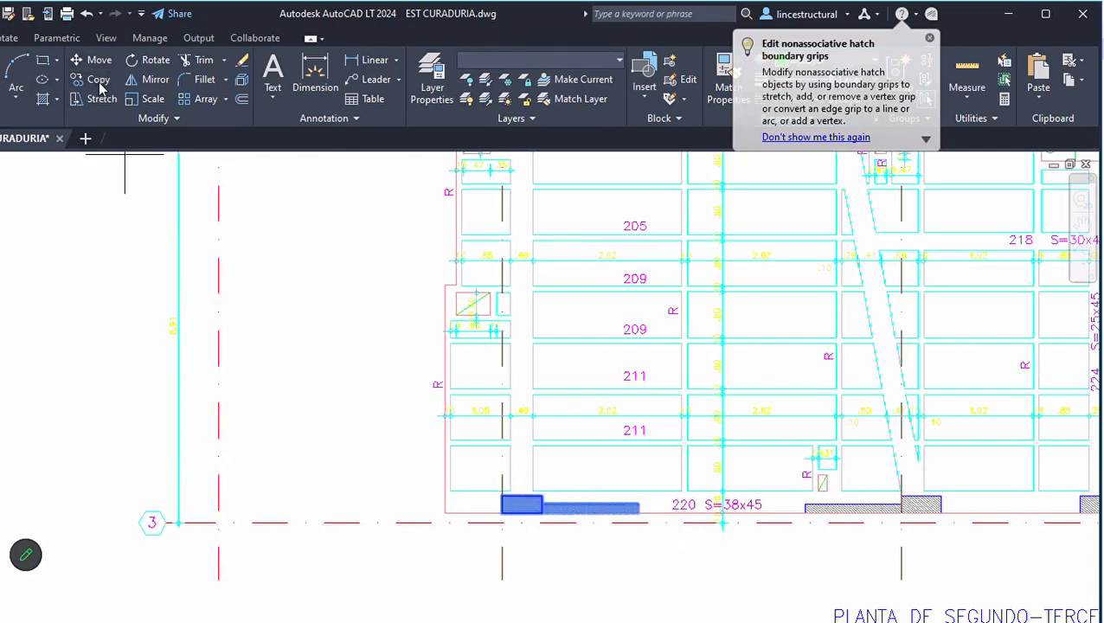
pyautogui.click(219, 523)
pyautogui.scroll(-10, 336, 532)
pyautogui.moveTo(222, 562); pyautogui.dragTo(552, 532, button='middle')
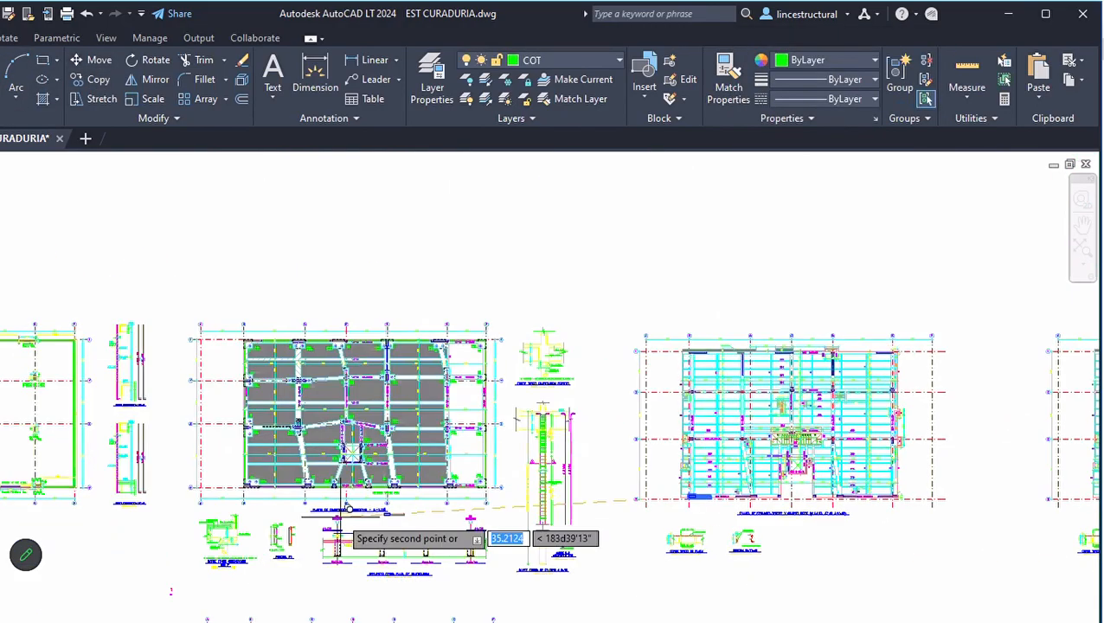
pyautogui.scroll(5, 346, 511)
pyautogui.scroll(5, 87, 462)
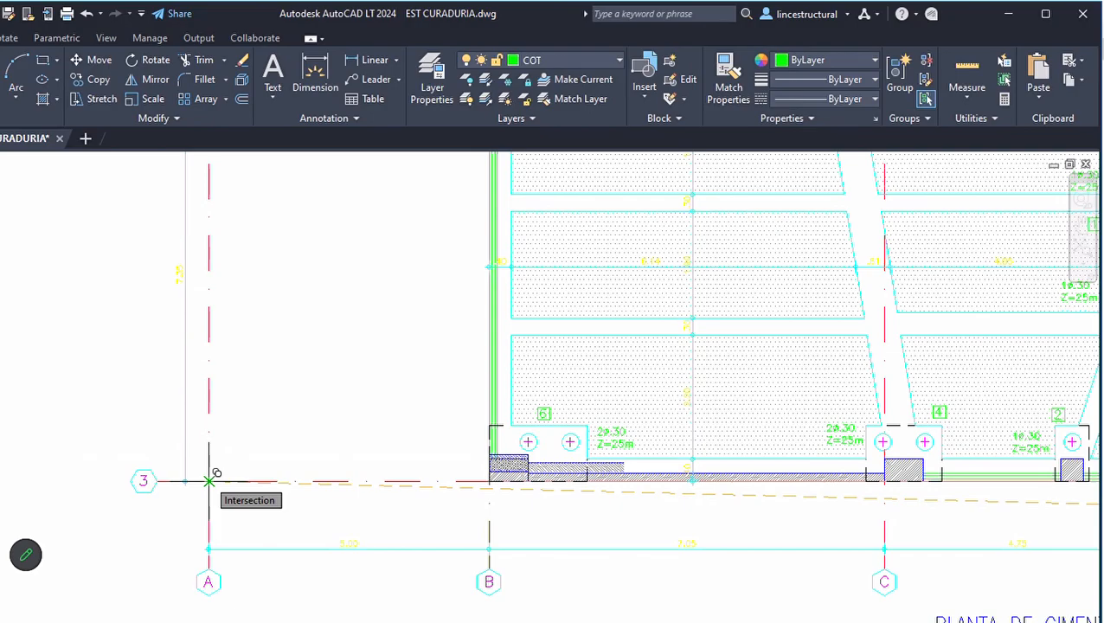
pyautogui.press('Escape')
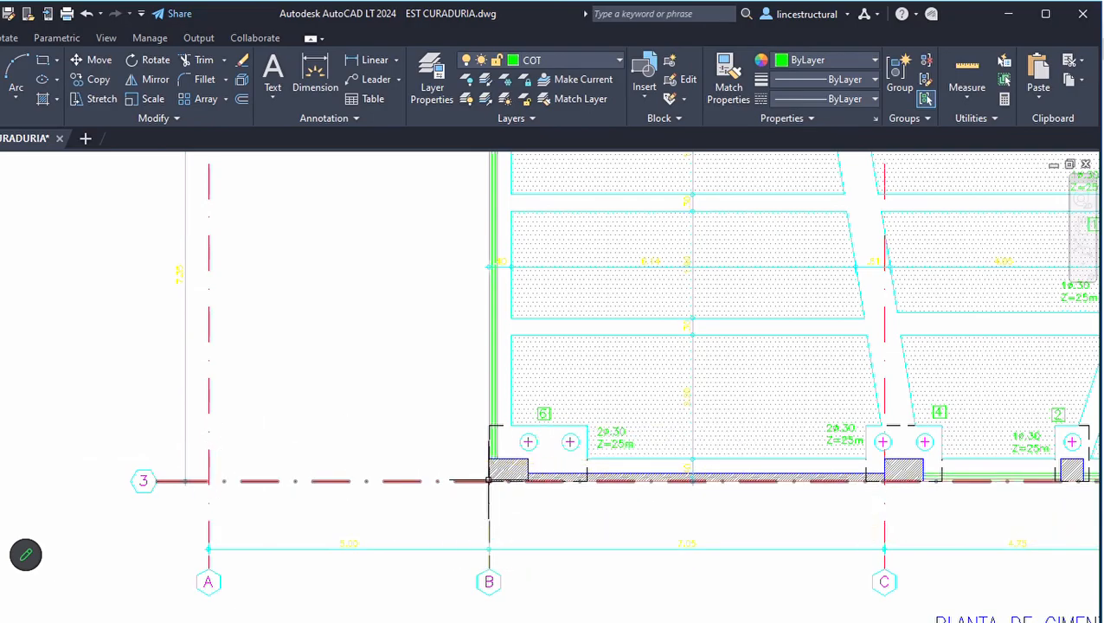
# - Examine the columns and walls P4 and P5 between axes B and C along axis 3 on the column location plan
pyautogui.scroll(-6, 493, 472)
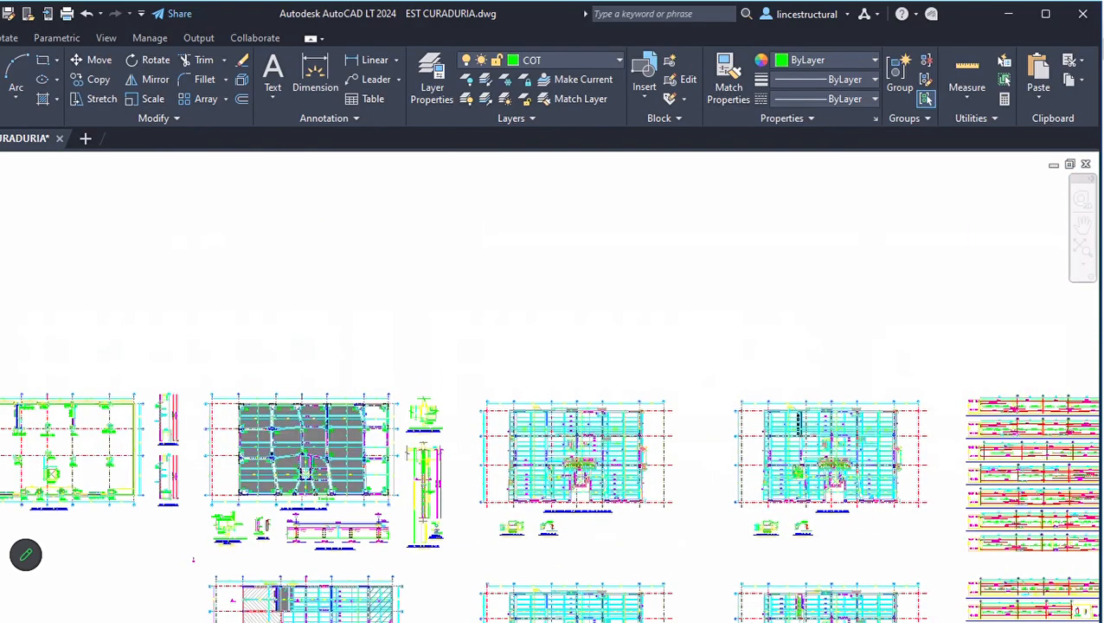
pyautogui.scroll(-2, 550, 584)
pyautogui.scroll(8, 249, 443)
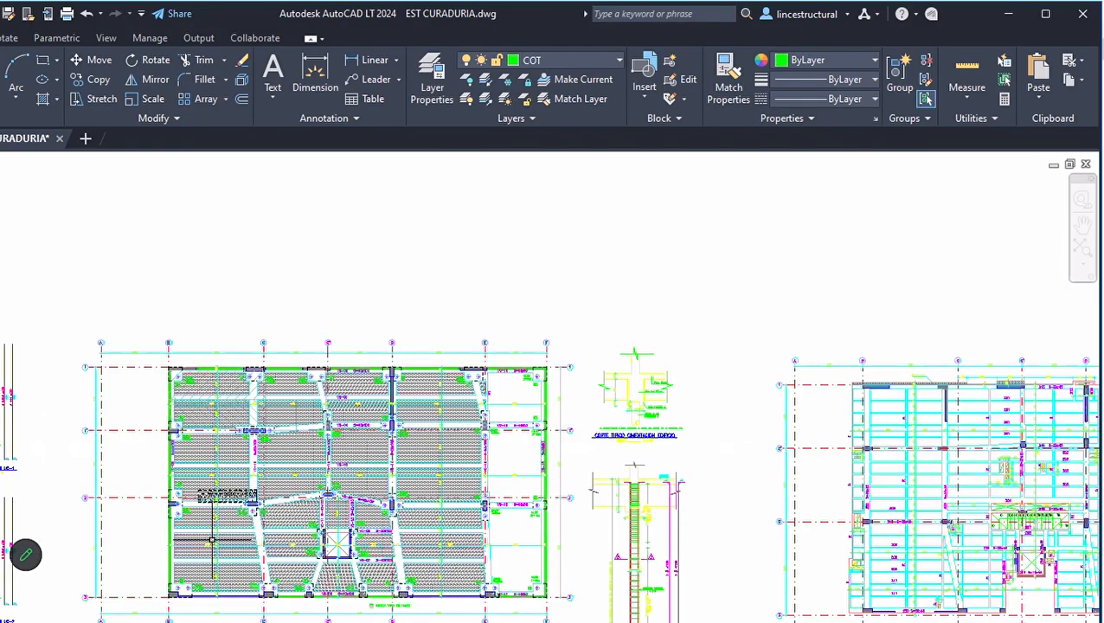
pyautogui.scroll(4, 212, 540)
pyautogui.moveTo(212, 540); pyautogui.dragTo(336, 478, button='middle')
pyautogui.scroll(-6, 452, 581)
pyautogui.moveTo(453, 605); pyautogui.dragTo(506, 580, button='middle')
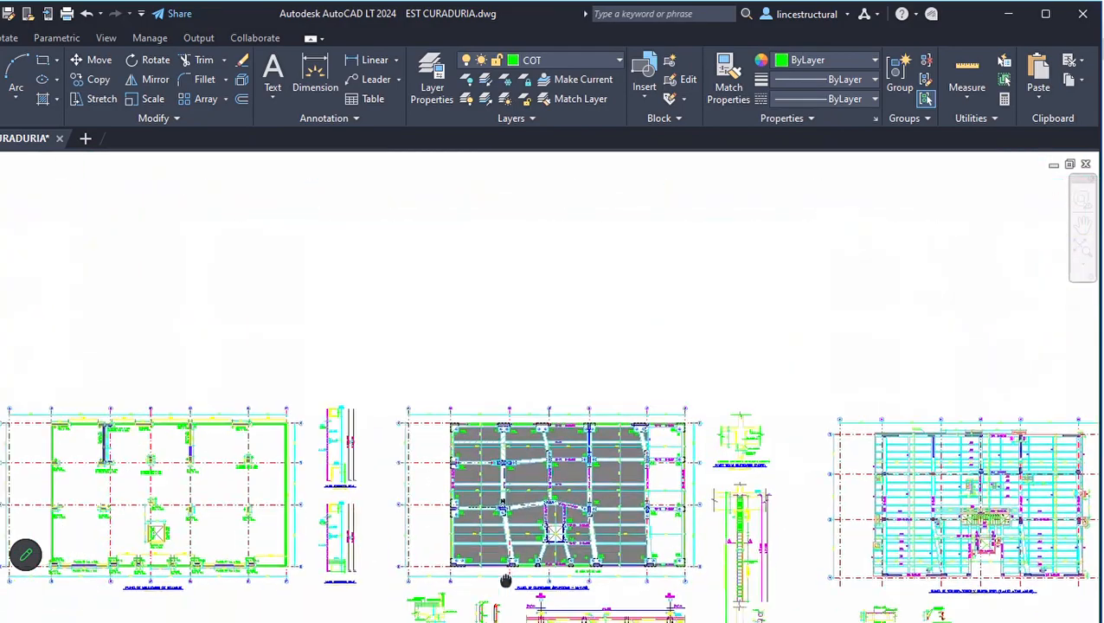
pyautogui.scroll(8, 308, 505)
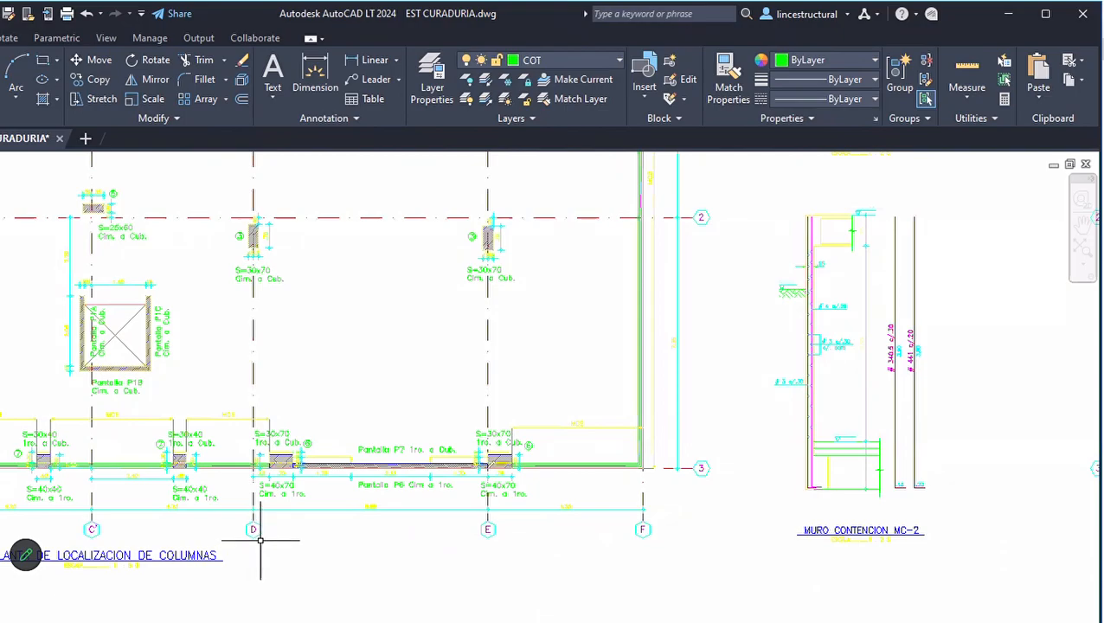
pyautogui.scroll(-5, 260, 541)
pyautogui.scroll(-2, 446, 547)
pyautogui.scroll(2, 165, 548)
pyautogui.scroll(10, 165, 548)
pyautogui.moveTo(414, 480); pyautogui.dragTo(331, 555, button='middle')
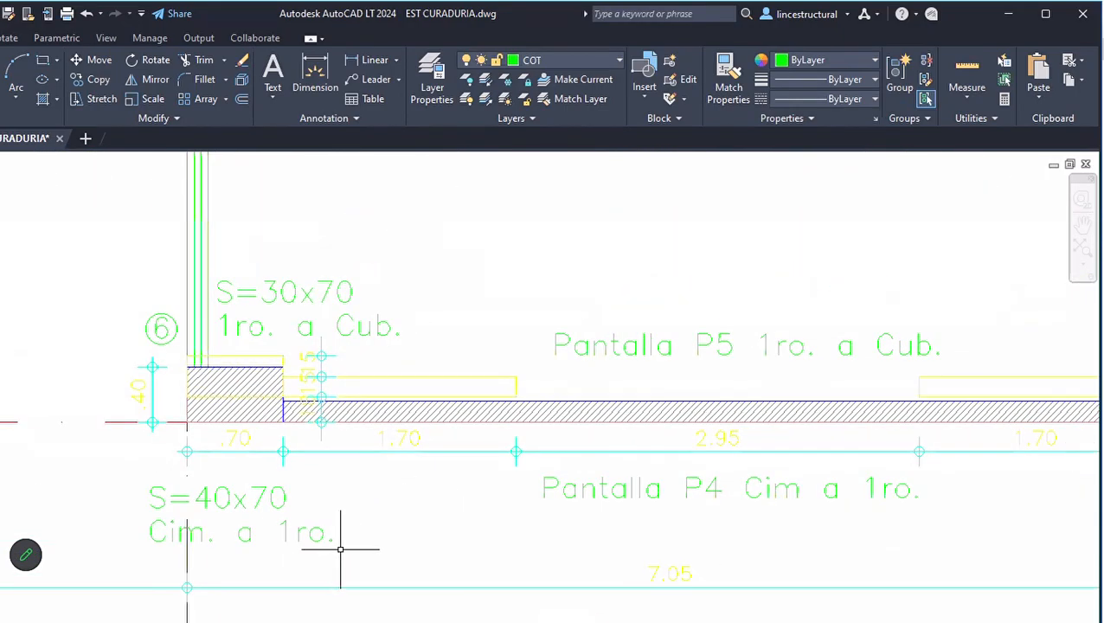
pyautogui.scroll(-2, 340, 549)
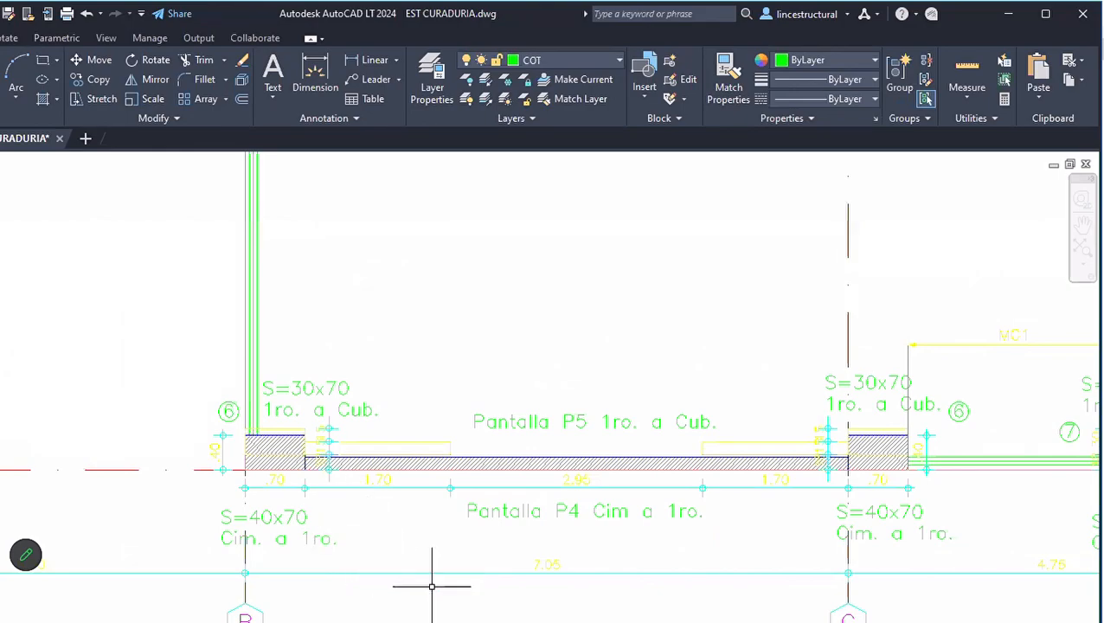
pyautogui.scroll(-2, 443, 584)
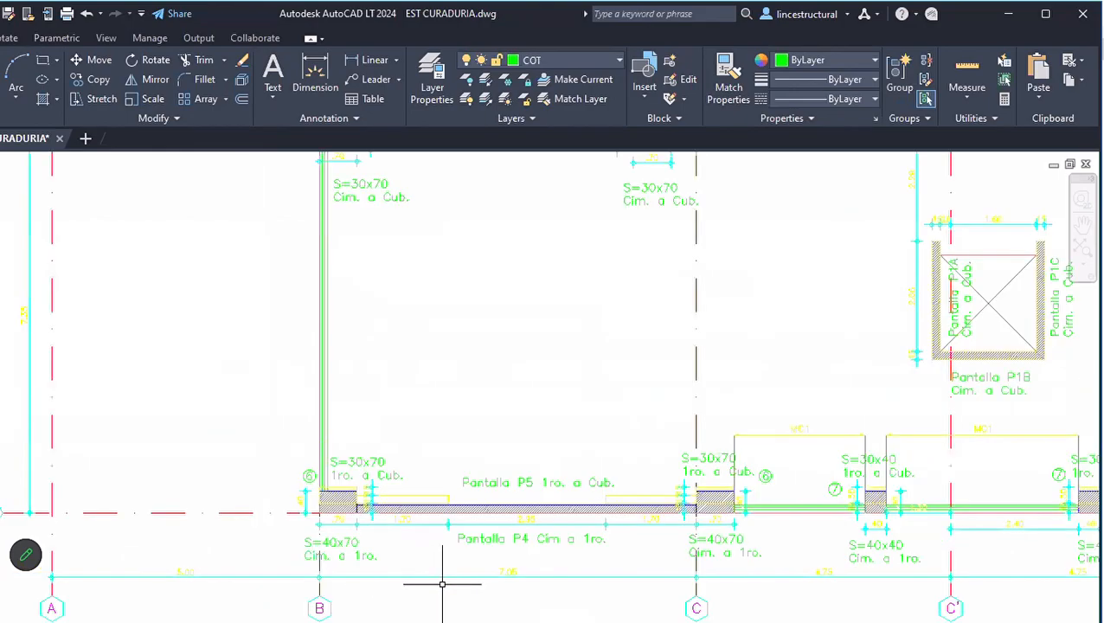
# - Inspect the column and wall P7 beside axis D on axis 3, selecting the outline of the upper wall segment
pyautogui.moveTo(766, 564); pyautogui.dragTo(407, 582, button='middle')
pyautogui.moveTo(573, 575); pyautogui.dragTo(446, 569, button='middle')
pyautogui.scroll(-2, 443, 568)
pyautogui.scroll(2, 716, 539)
pyautogui.scroll(5, 684, 535)
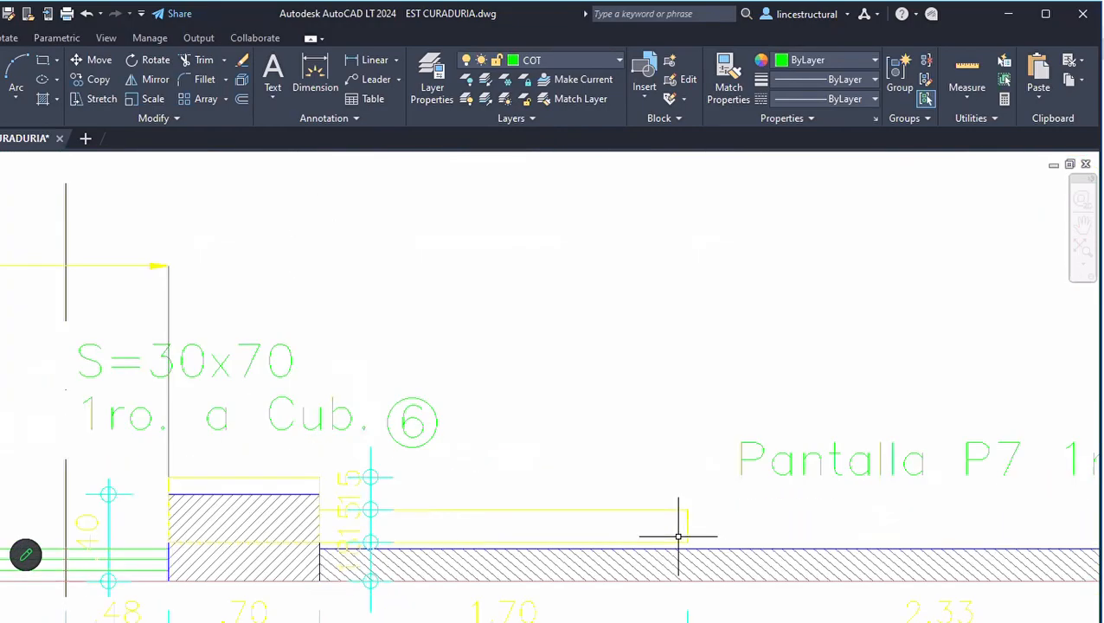
pyautogui.click(567, 511)
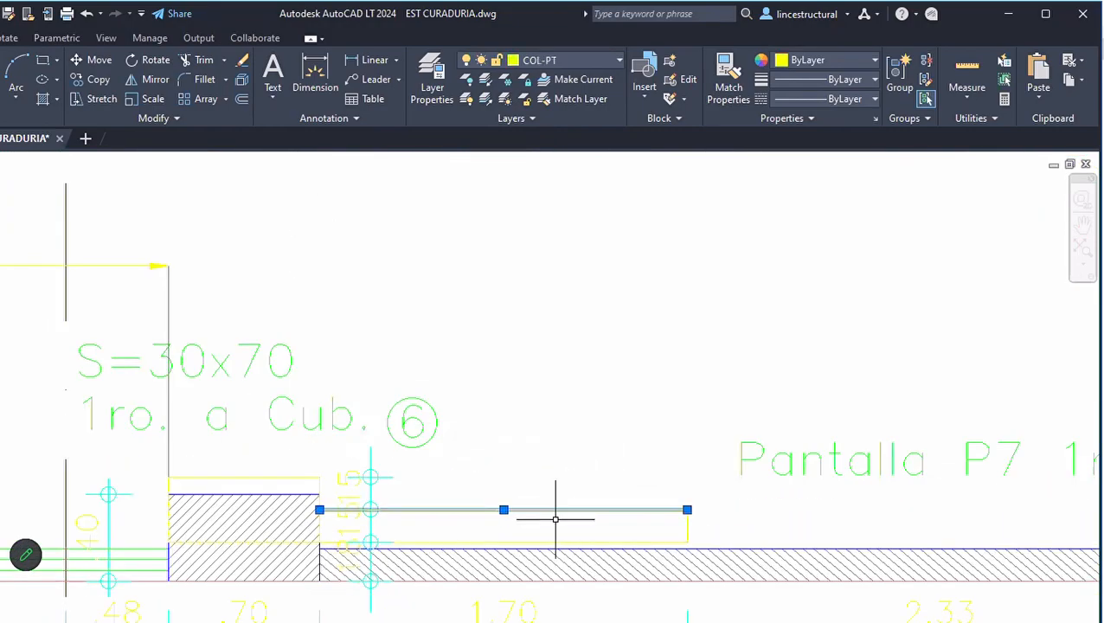
# - Compare the upper-floor column and wall outlines with the lower column at axes 3 and B by selecting them together
pyautogui.scroll(-8, 378, 558)
pyautogui.moveTo(377, 557); pyautogui.dragTo(595, 524, button='middle')
pyautogui.scroll(8, 524, 522)
pyautogui.moveTo(280, 594); pyautogui.dragTo(599, 518, button='middle')
pyautogui.scroll(2, 599, 517)
pyautogui.moveTo(332, 513); pyautogui.dragTo(542, 503, button='middle')
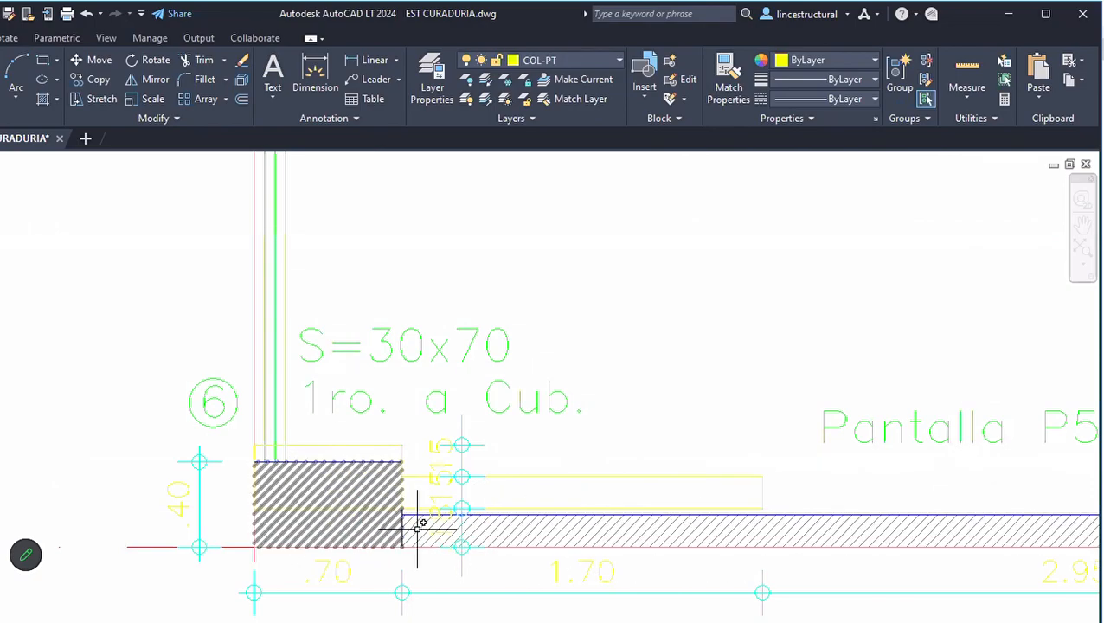
pyautogui.click(624, 475)
pyautogui.click(763, 479)
pyautogui.click(742, 513)
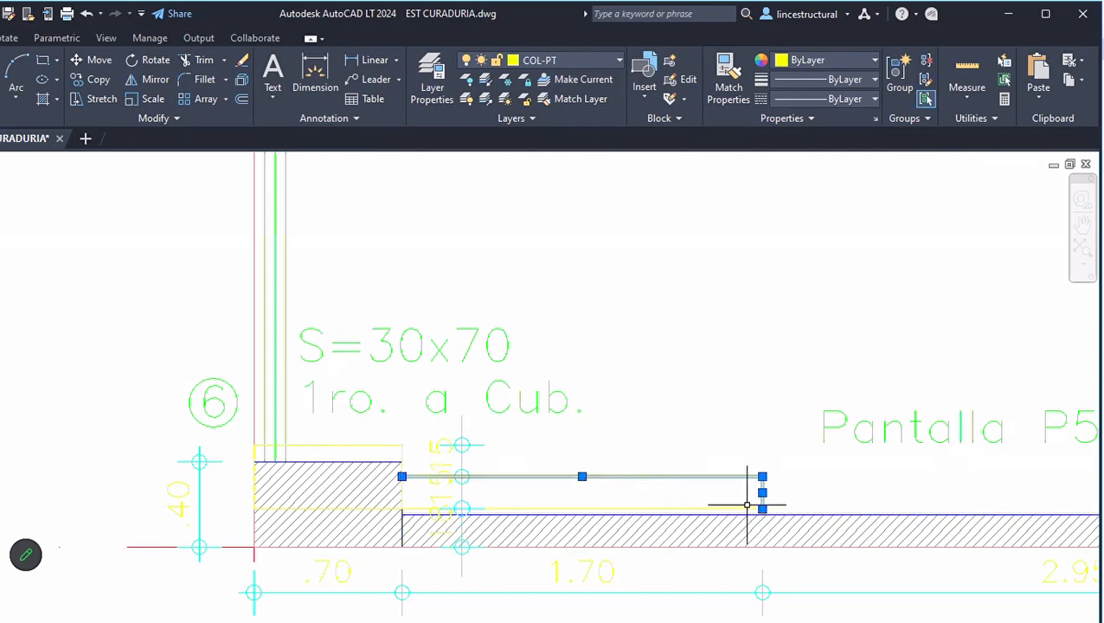
pyautogui.click(351, 466)
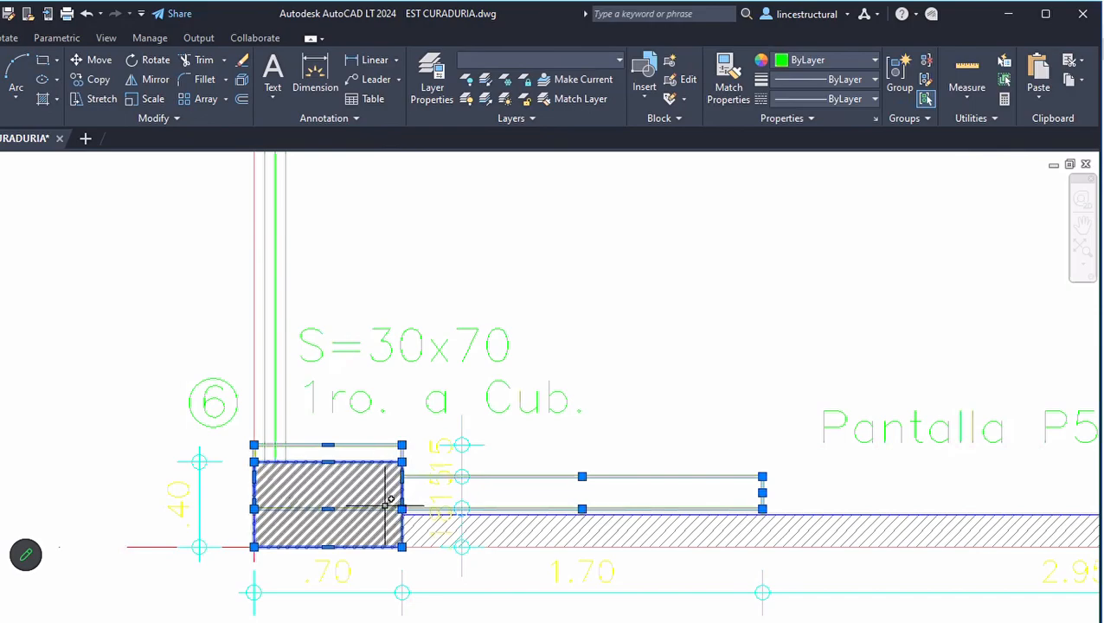
pyautogui.press('Escape')
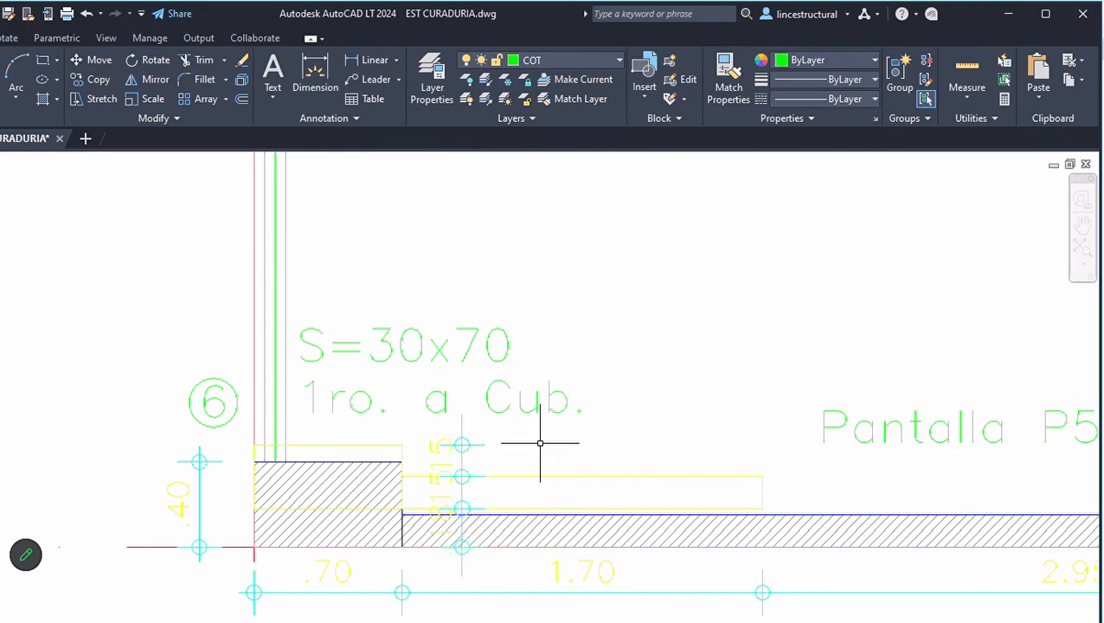
# - Review the axes across the column location plan, and switch to ETABS to open the custom grid data for editing
pyautogui.scroll(-5, 546, 498)
pyautogui.scroll(-4, 546, 498)
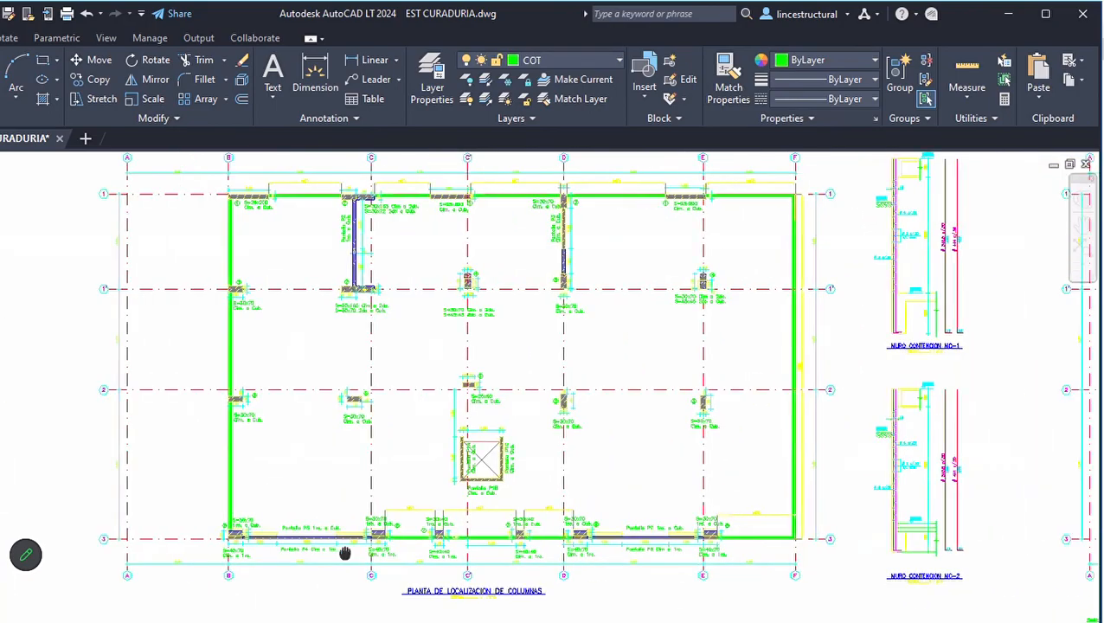
pyautogui.scroll(7, 682, 528)
pyautogui.scroll(-2, 606, 563)
pyautogui.scroll(-6, 423, 617)
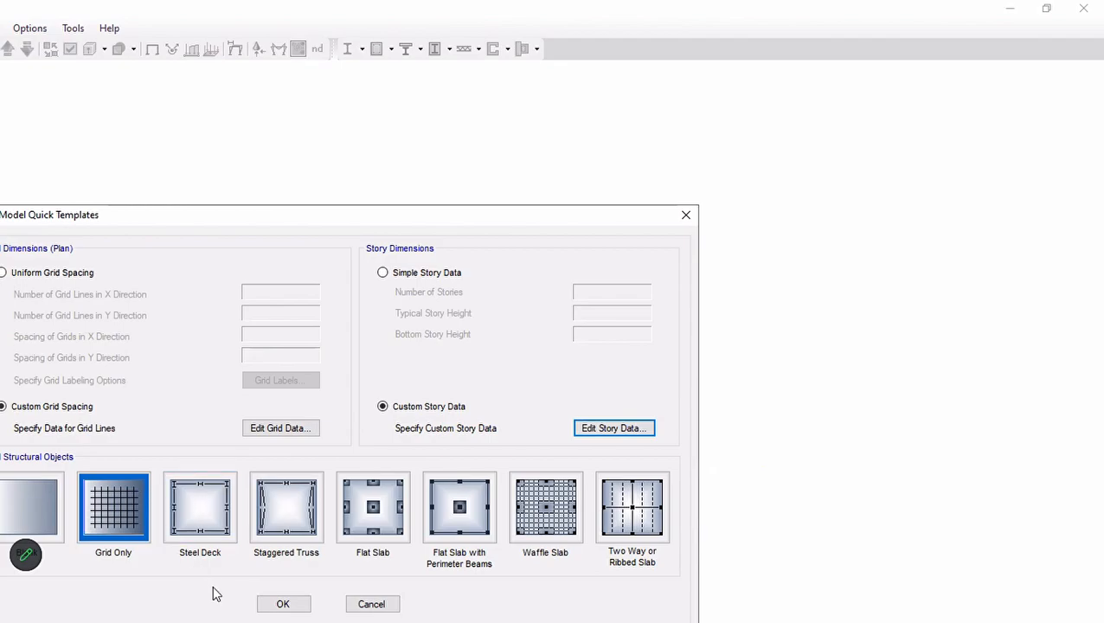
pyautogui.click(287, 429)
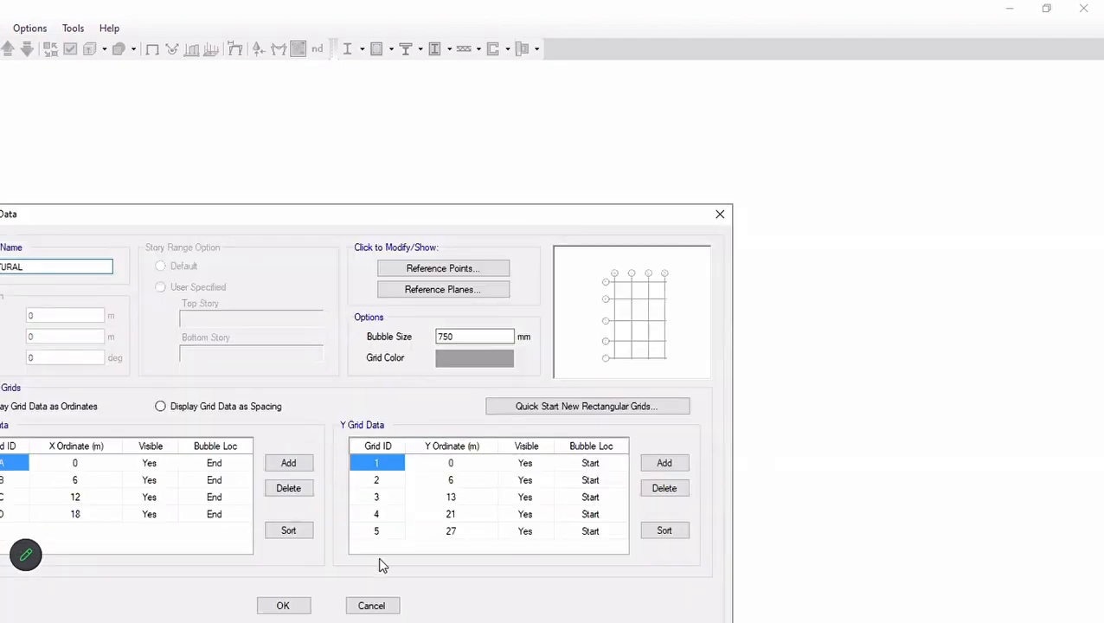
# - Add an X grid line D' at ordinate 17 m and sort the X grid data by ordinate
pyautogui.click(288, 465)
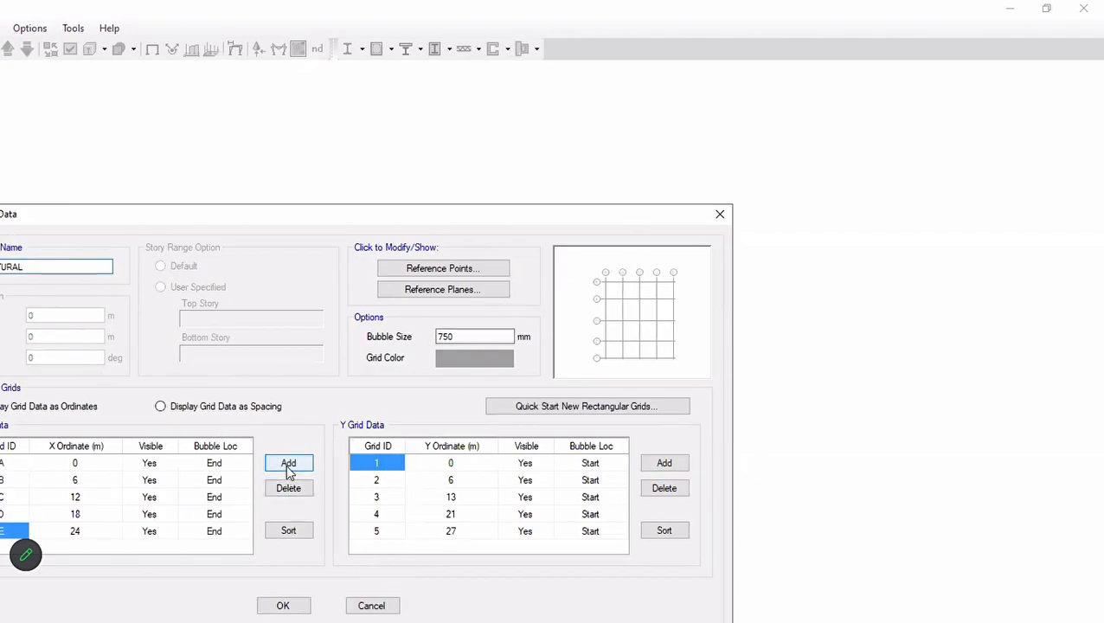
pyautogui.click(21, 531)
pyautogui.write('D')
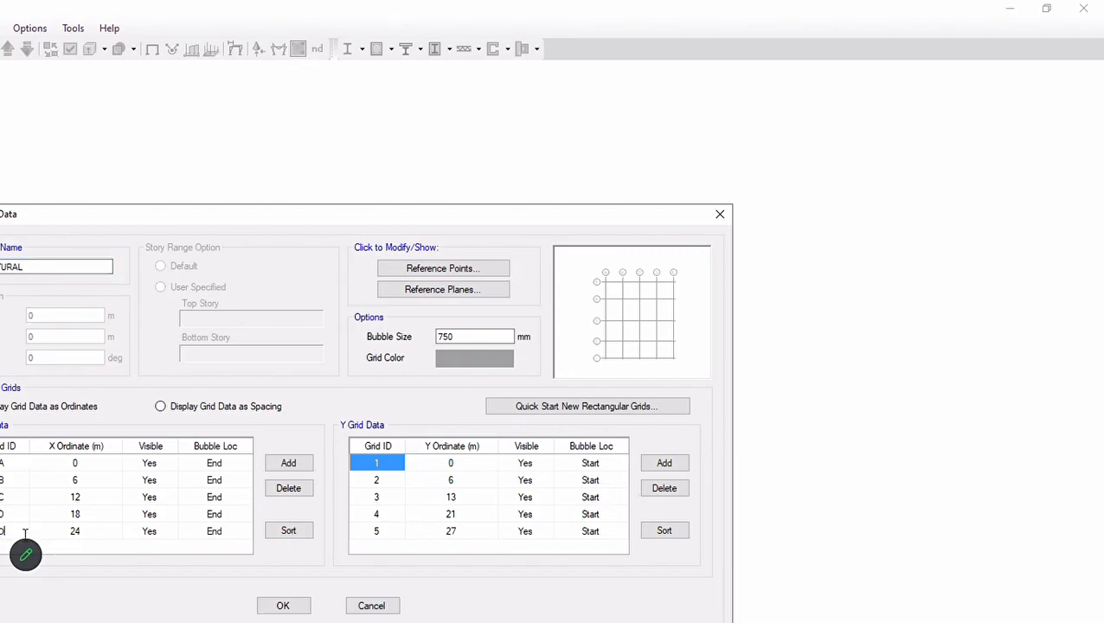
pyautogui.click(91, 534)
pyautogui.write('17')
pyautogui.click(288, 531)
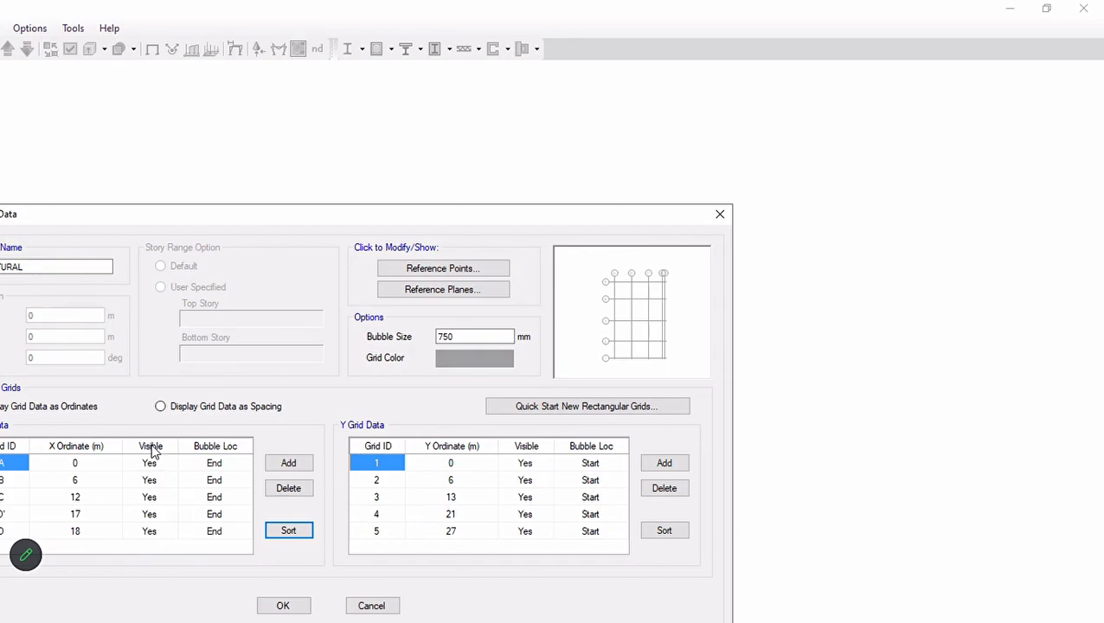
# - Set the visibility of X grid line D at 18 m to No and check the visibility setting of D'
pyautogui.click(165, 532)
pyautogui.click(168, 530)
pyautogui.click(153, 555)
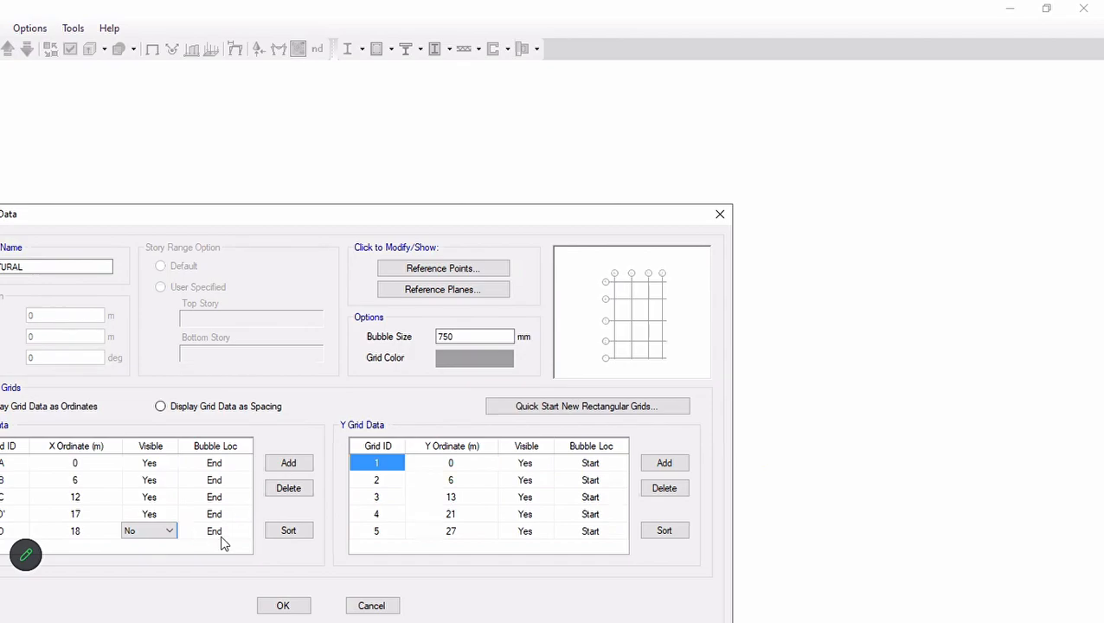
pyautogui.click(166, 515)
pyautogui.click(175, 531)
pyautogui.click(171, 516)
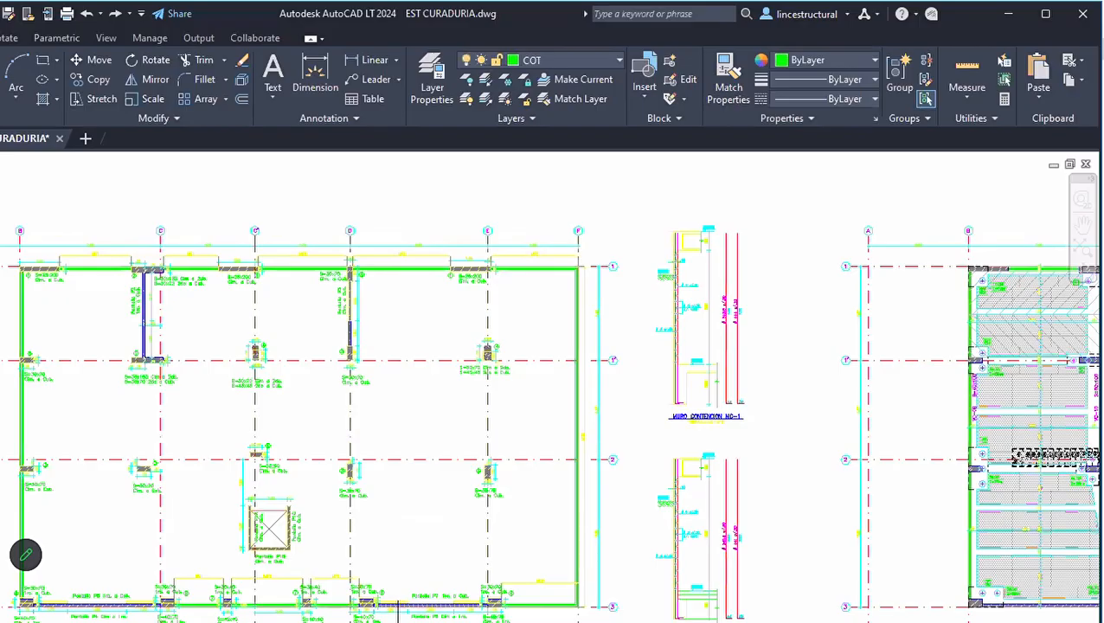
# - Switch to AutoCAD and examine the second-to-fourth floor plan, including its axes, columns, stair and elevator core
pyautogui.scroll(-6, 566, 600)
pyautogui.scroll(4, 372, 485)
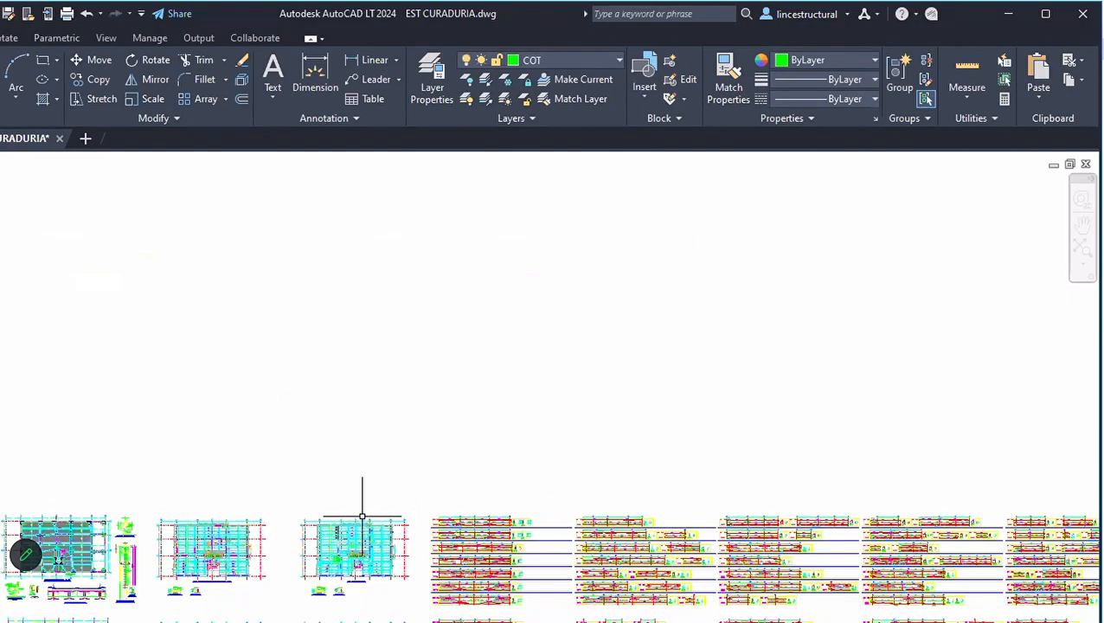
pyautogui.scroll(5, 386, 541)
pyautogui.scroll(-3, 386, 541)
pyautogui.scroll(7, 364, 502)
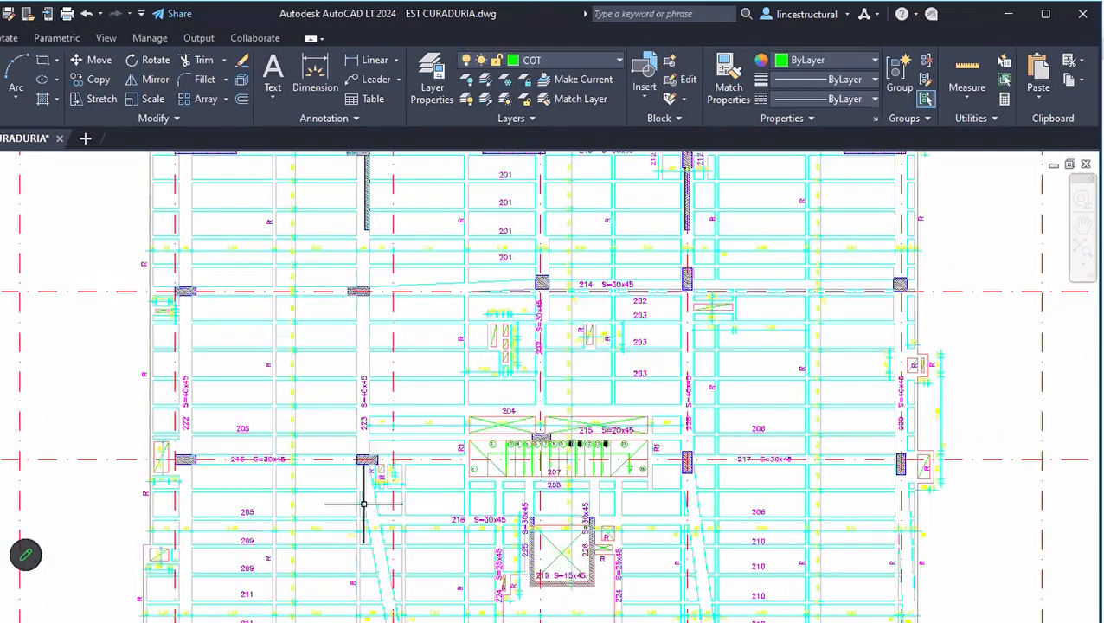
pyautogui.scroll(-4, 421, 516)
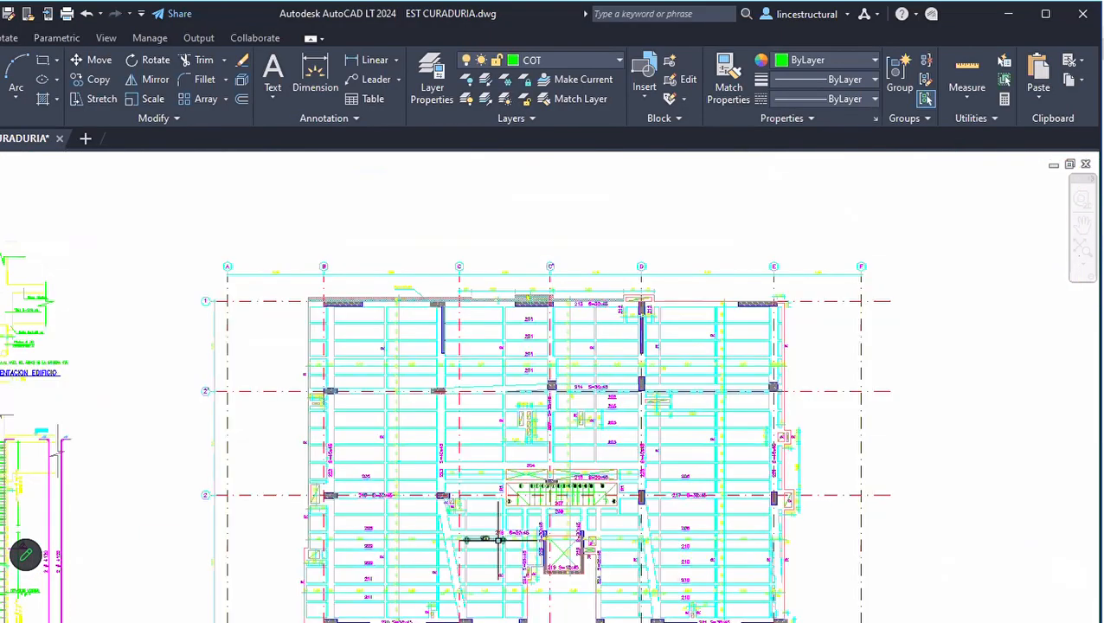
pyautogui.scroll(5, 571, 618)
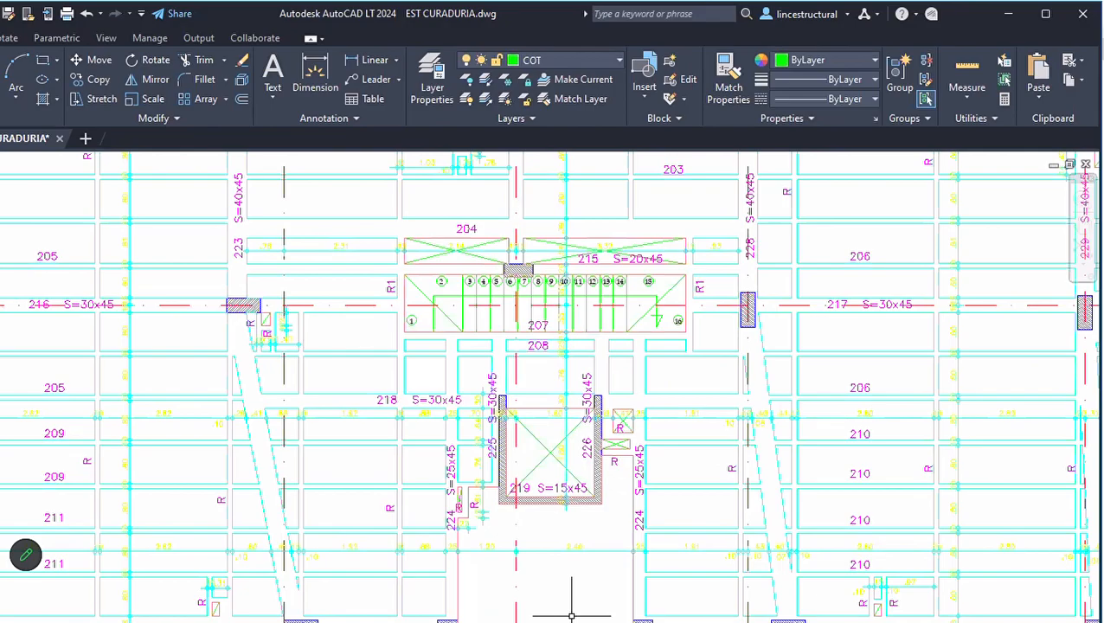
pyautogui.scroll(-4, 572, 616)
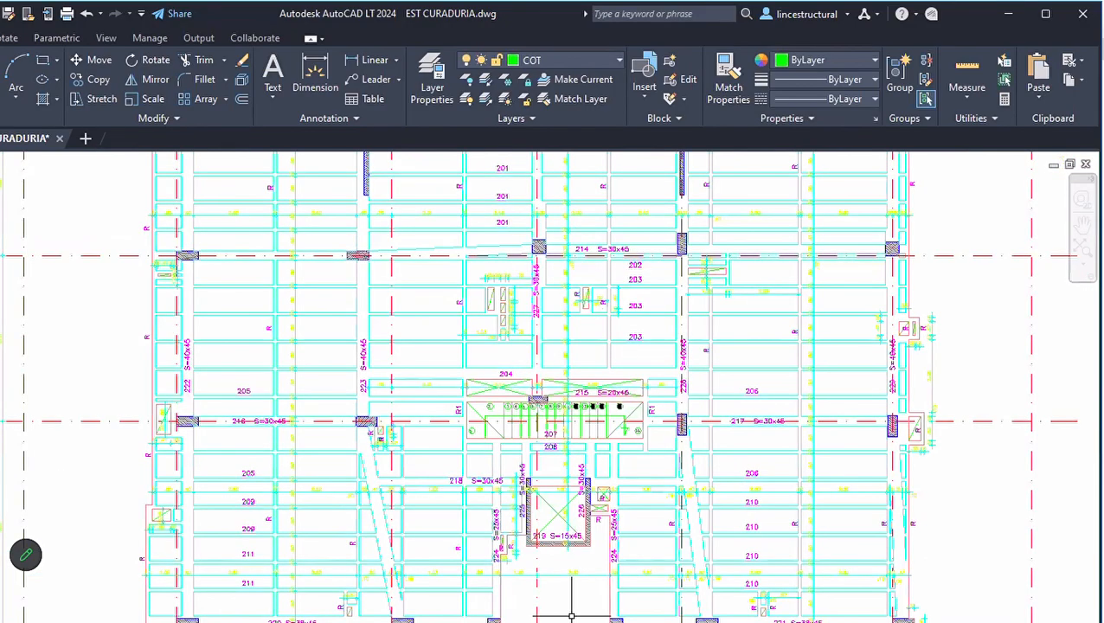
pyautogui.moveTo(704, 618); pyautogui.dragTo(408, 604, button='middle')
pyautogui.scroll(2, 375, 411)
pyautogui.scroll(-2, 403, 446)
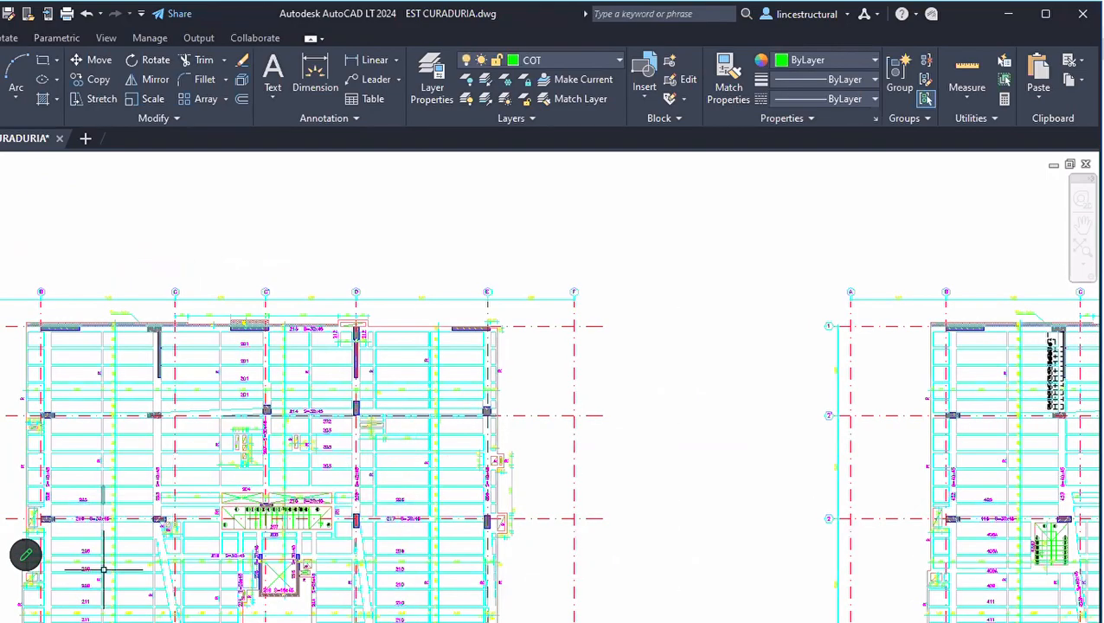
# - Examine the columns, beam 222 and slab edge along axis B around axes 2' and 2 on the second-to-fourth floor plan
pyautogui.scroll(5, 27, 564)
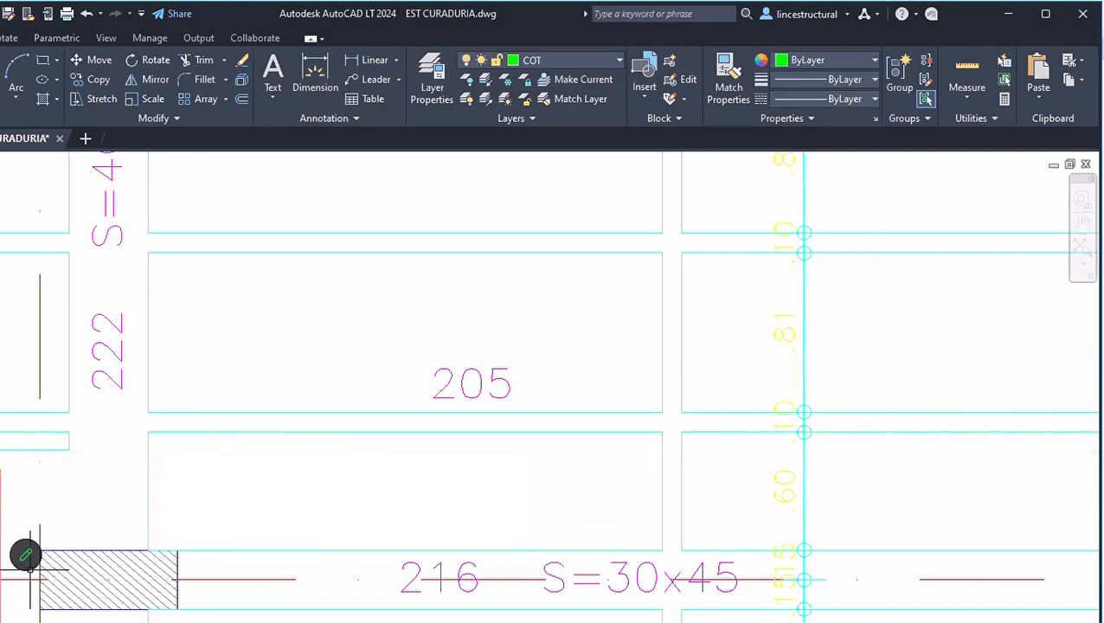
pyautogui.scroll(-2, 75, 604)
pyautogui.moveTo(44, 622); pyautogui.dragTo(314, 574, button='middle')
pyautogui.scroll(2, 344, 582)
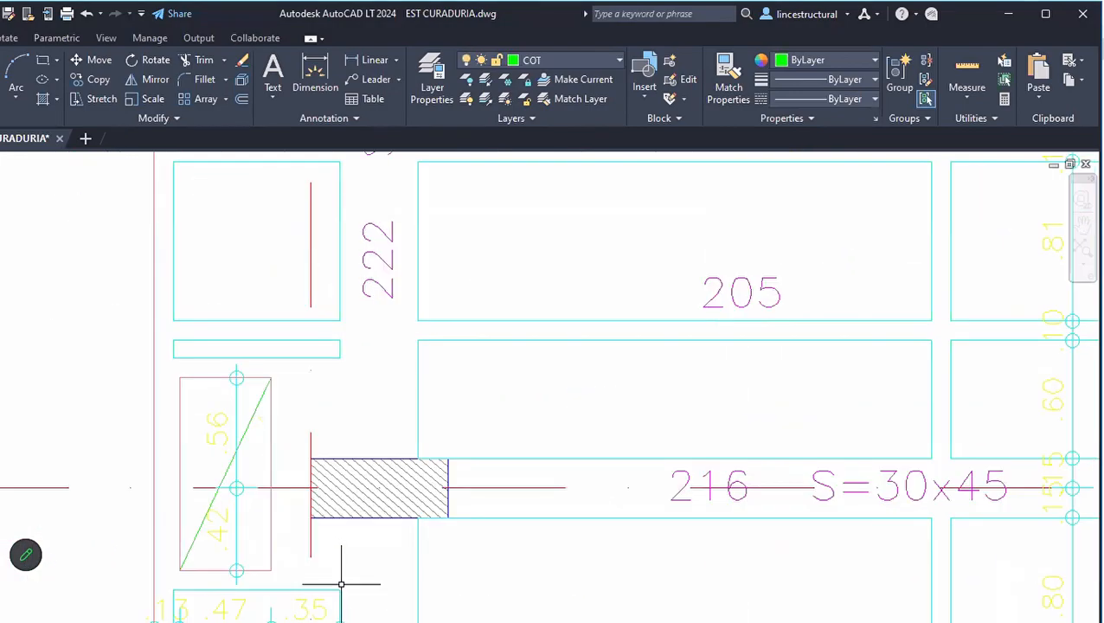
pyautogui.scroll(-6, 346, 594)
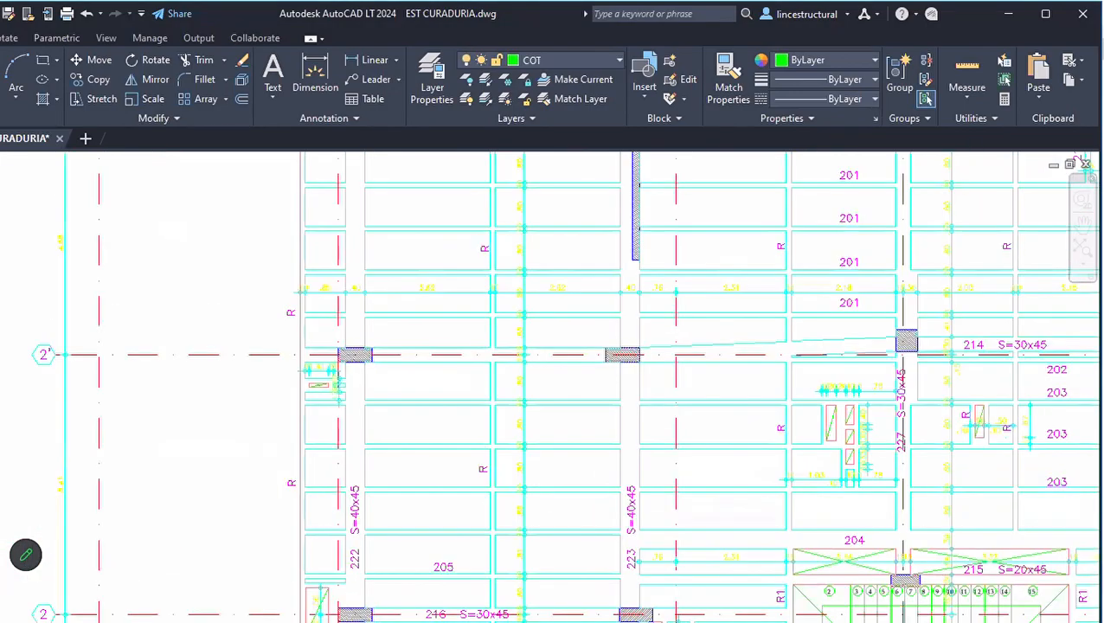
pyautogui.moveTo(378, 622); pyautogui.dragTo(350, 475, button='middle')
pyautogui.moveTo(337, 620); pyautogui.dragTo(330, 565, button='middle')
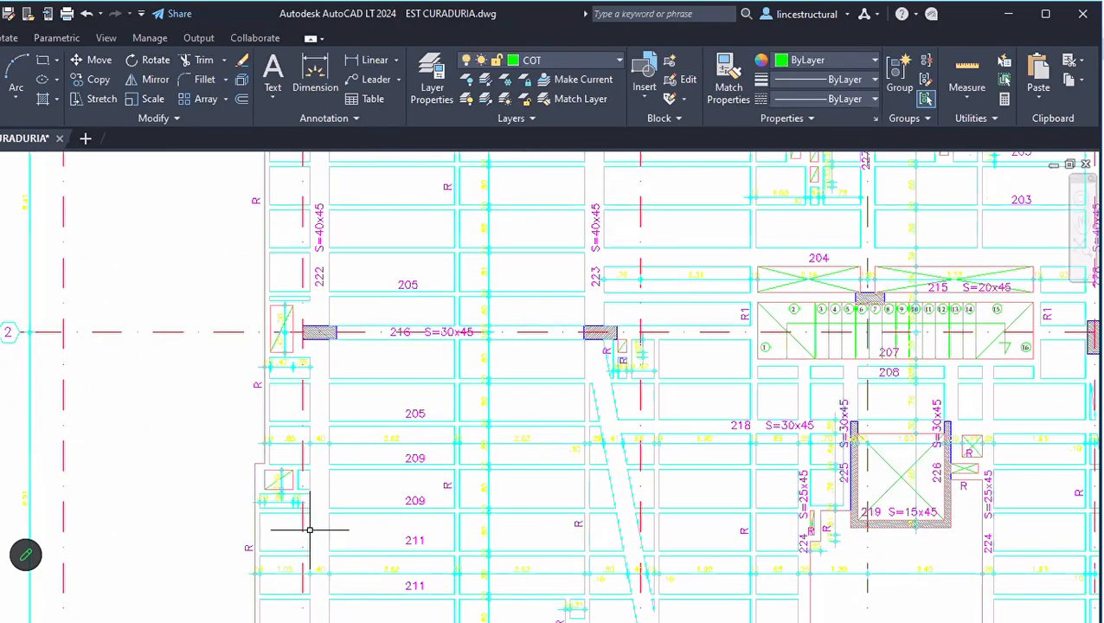
pyautogui.scroll(4, 289, 516)
pyautogui.scroll(-4, 325, 493)
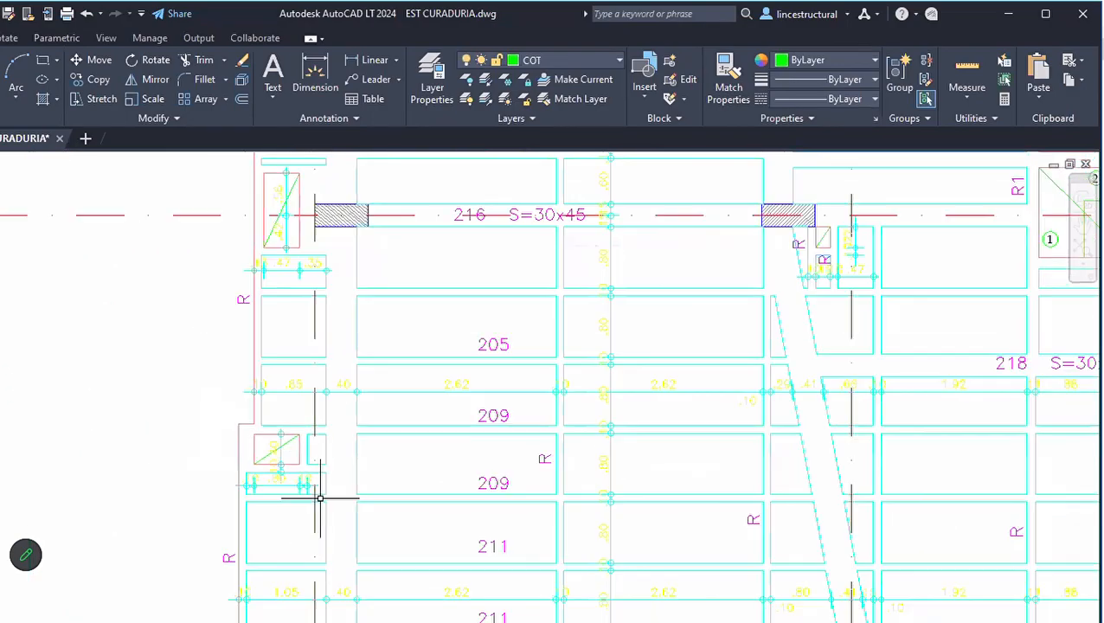
pyautogui.scroll(-2, 325, 500)
pyautogui.scroll(4, 316, 596)
pyautogui.scroll(-6, 329, 584)
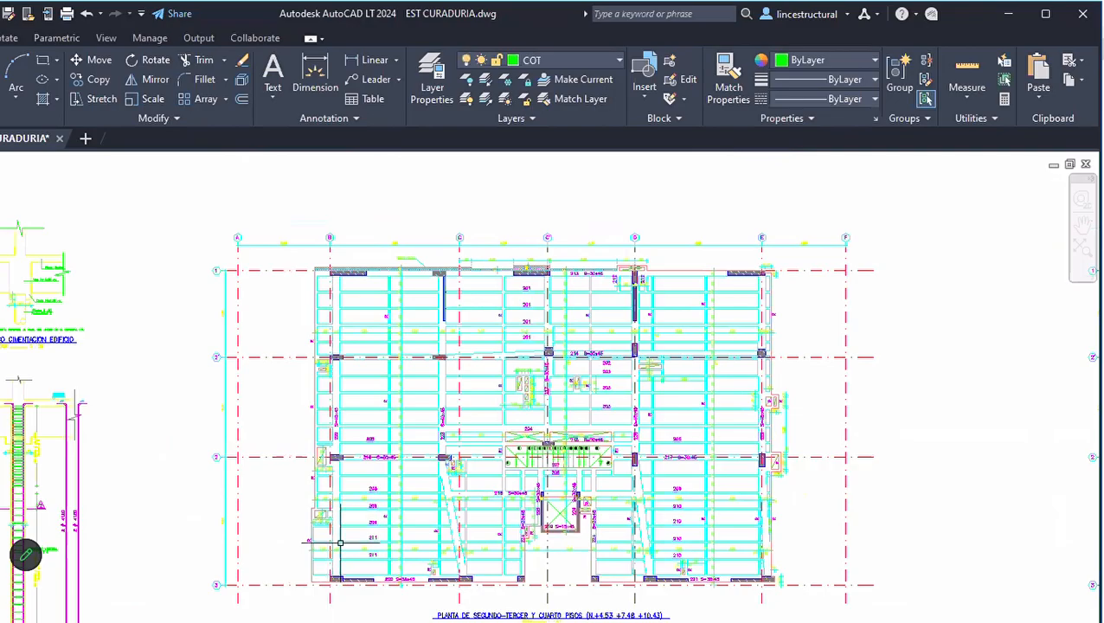
# - Compare axes C, C', D and E with the columns and beams on the second-to-fourth floor plan and the neighbouring floor plan
pyautogui.scroll(4, 302, 472)
pyautogui.moveTo(333, 510)
pyautogui.mouseDown(button='middle')
pyautogui.moveTo(136, 605)
pyautogui.moveTo(104, 596)
pyautogui.mouseUp(button='middle')
pyautogui.moveTo(531, 511); pyautogui.dragTo(270, 543, button='middle')
pyautogui.scroll(-4, 423, 535)
pyautogui.scroll(3, 370, 547)
pyautogui.scroll(4, 209, 462)
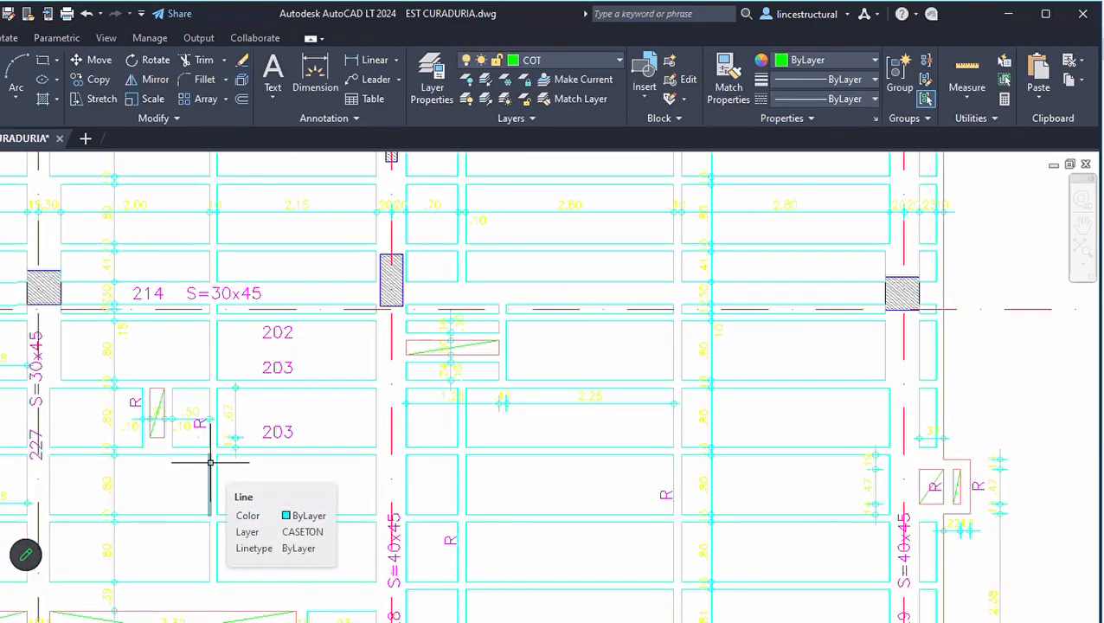
pyautogui.scroll(-8, 209, 462)
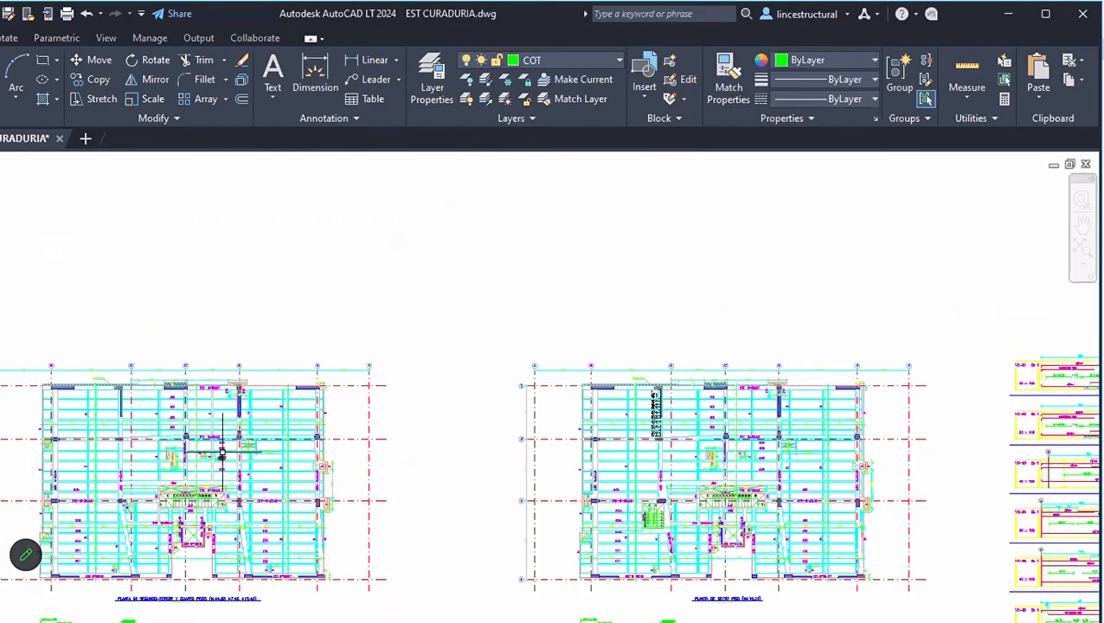
pyautogui.scroll(4, 214, 452)
pyautogui.moveTo(190, 447); pyautogui.dragTo(310, 486, button='middle')
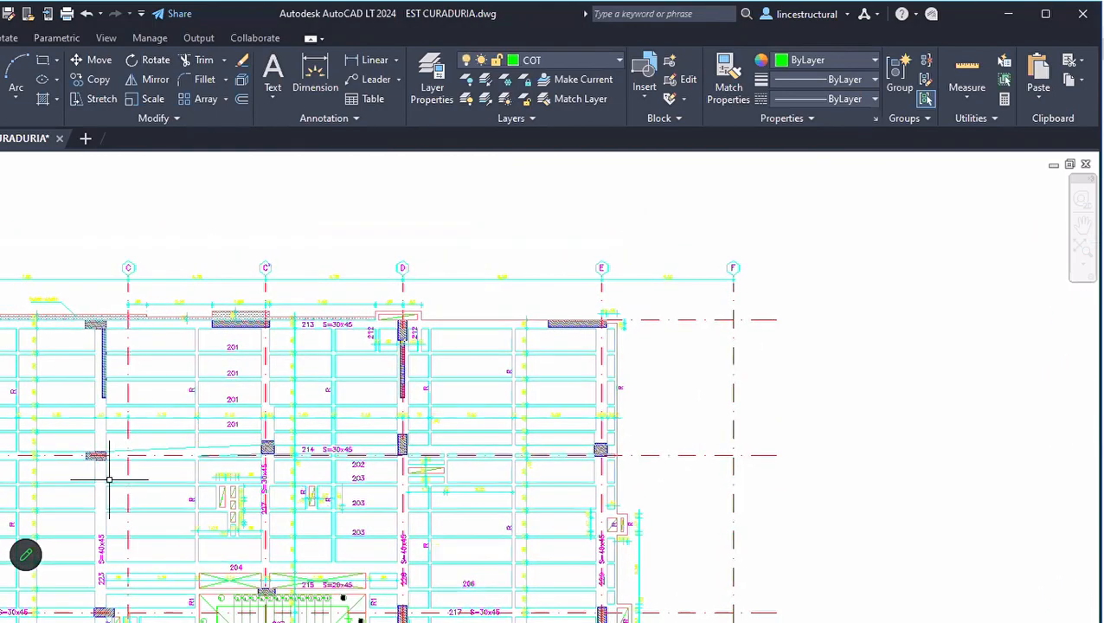
pyautogui.scroll(2, 109, 479)
pyautogui.scroll(-2, 109, 480)
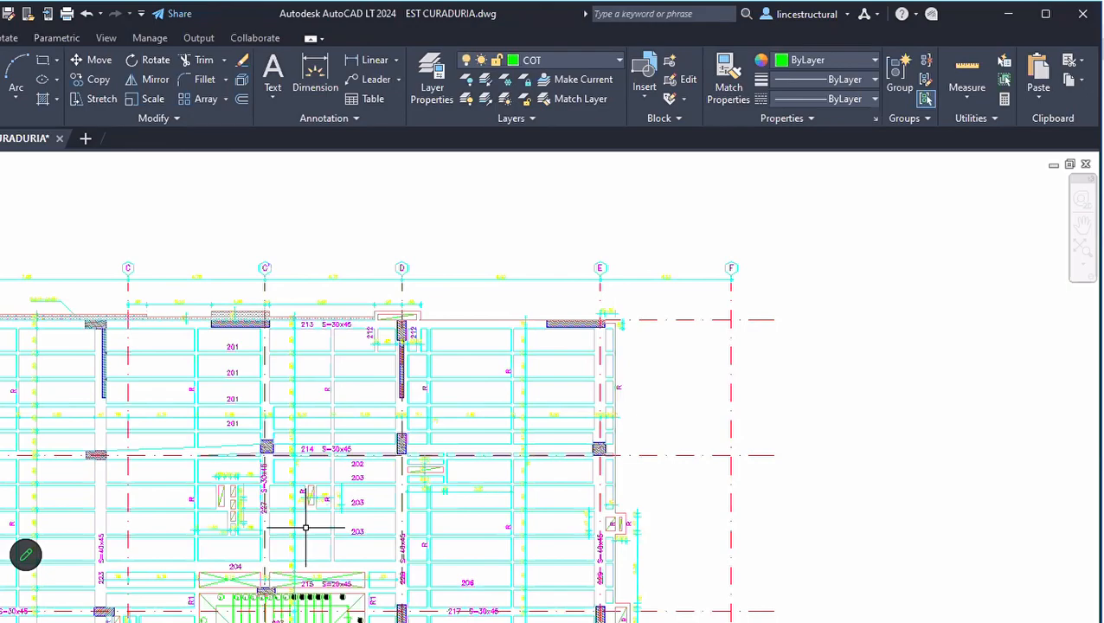
pyautogui.scroll(-2, 317, 524)
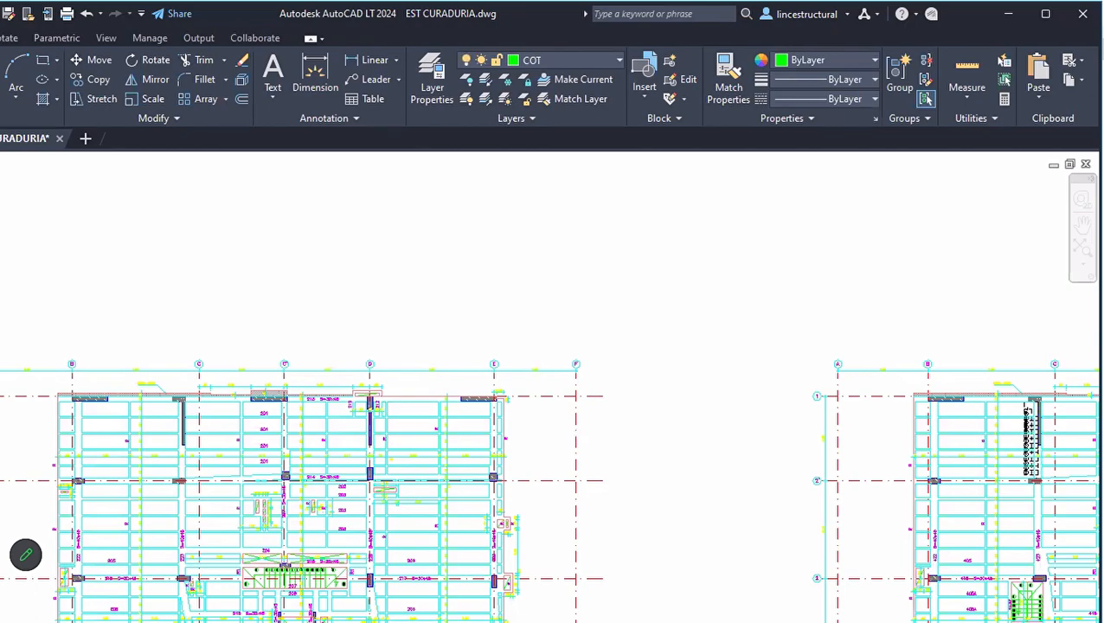
pyautogui.scroll(5, 347, 555)
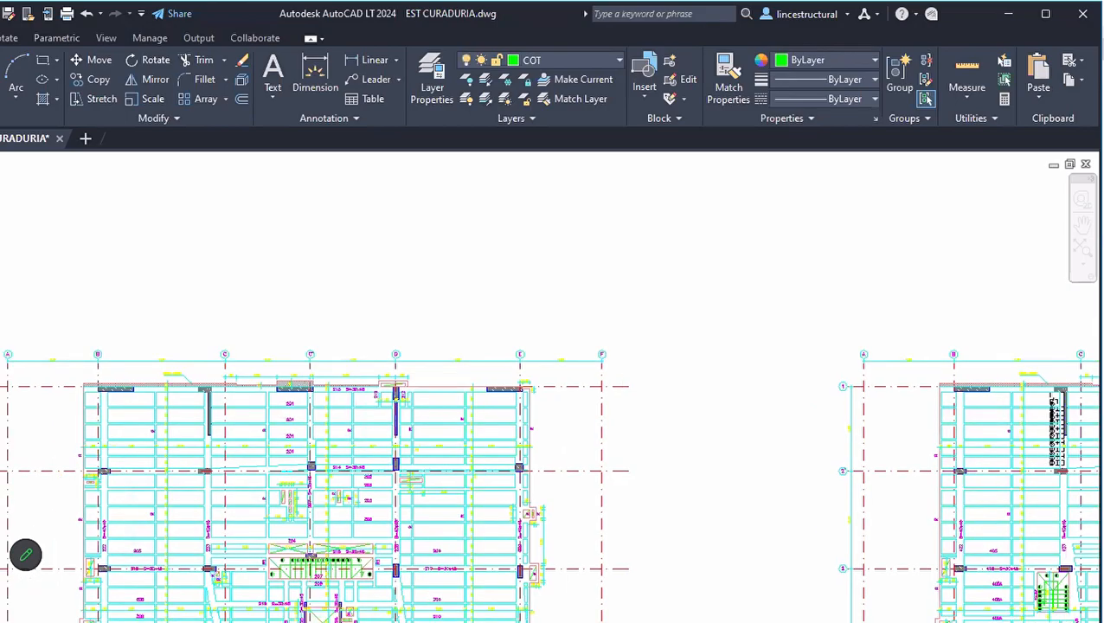
pyautogui.scroll(-6, 347, 554)
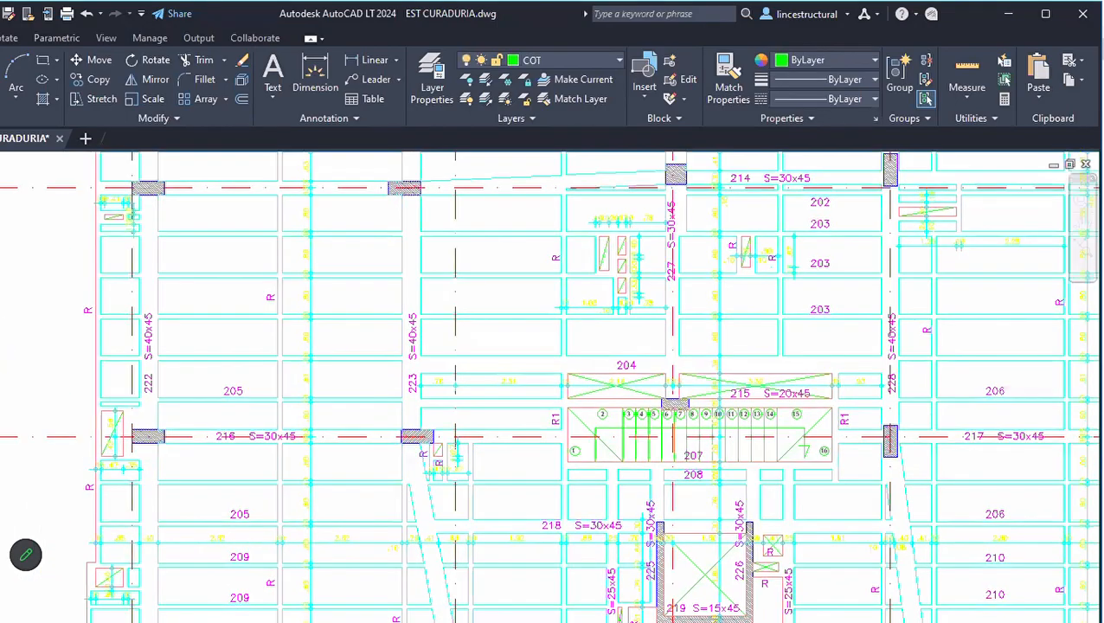
pyautogui.scroll(4, 438, 555)
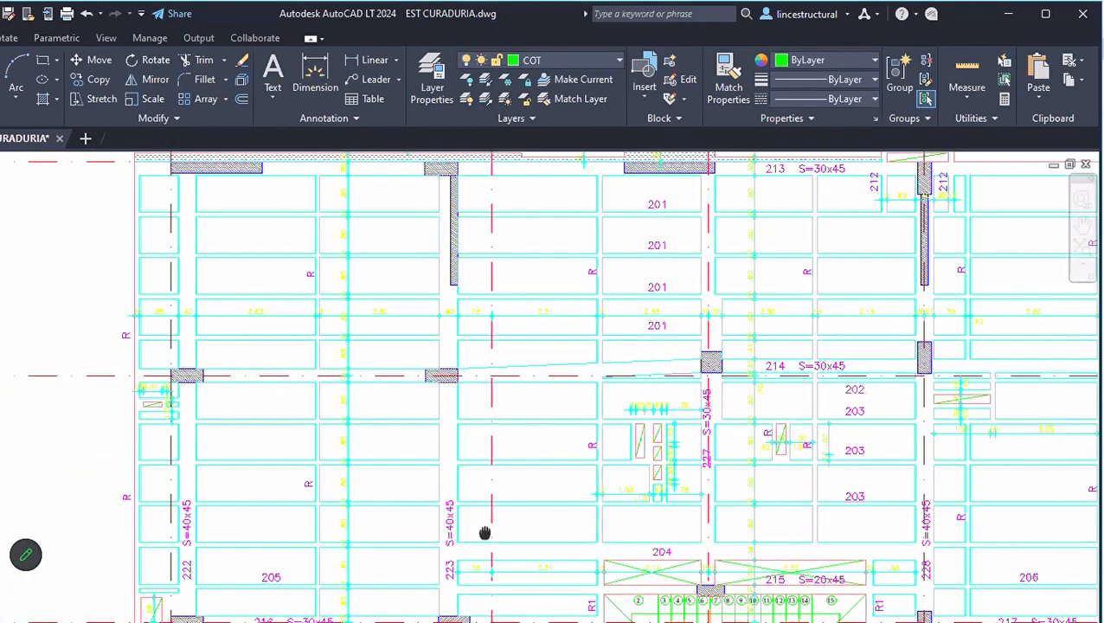
# - Move the axis C line horizontally onto the centre of beam 223 on the second-to-fourth floor plan
pyautogui.click(442, 346)
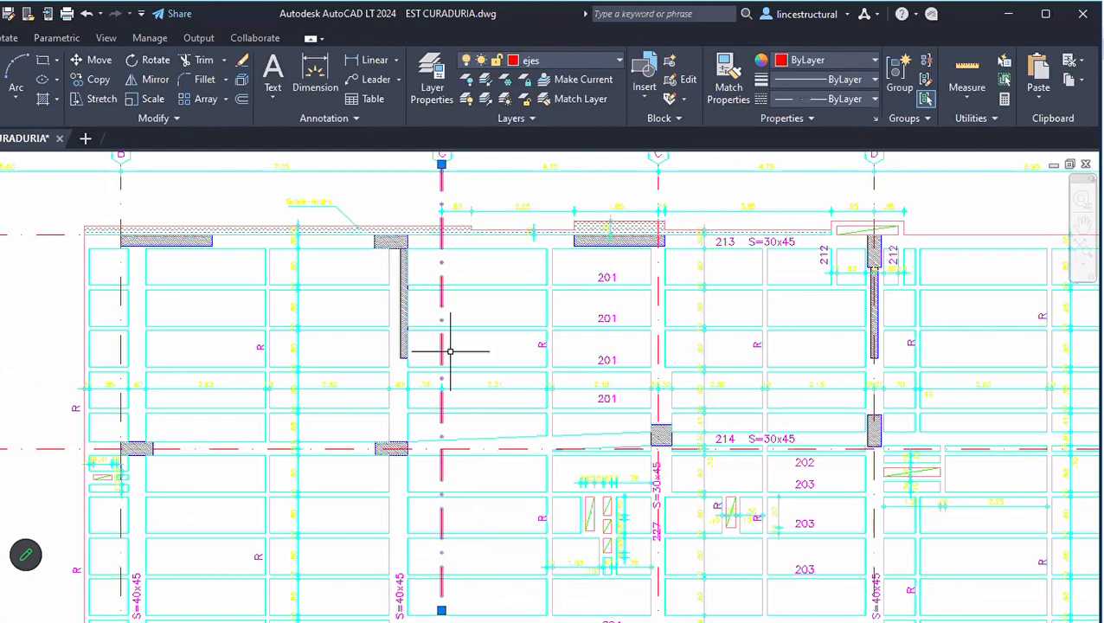
pyautogui.click(441, 610)
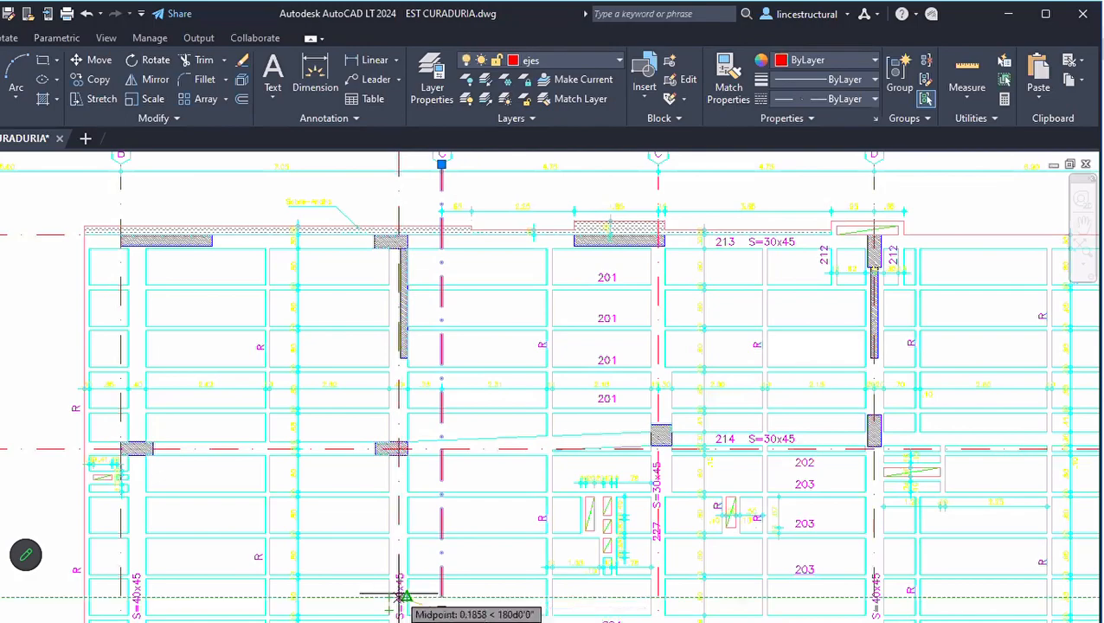
pyautogui.scroll(6, 429, 610)
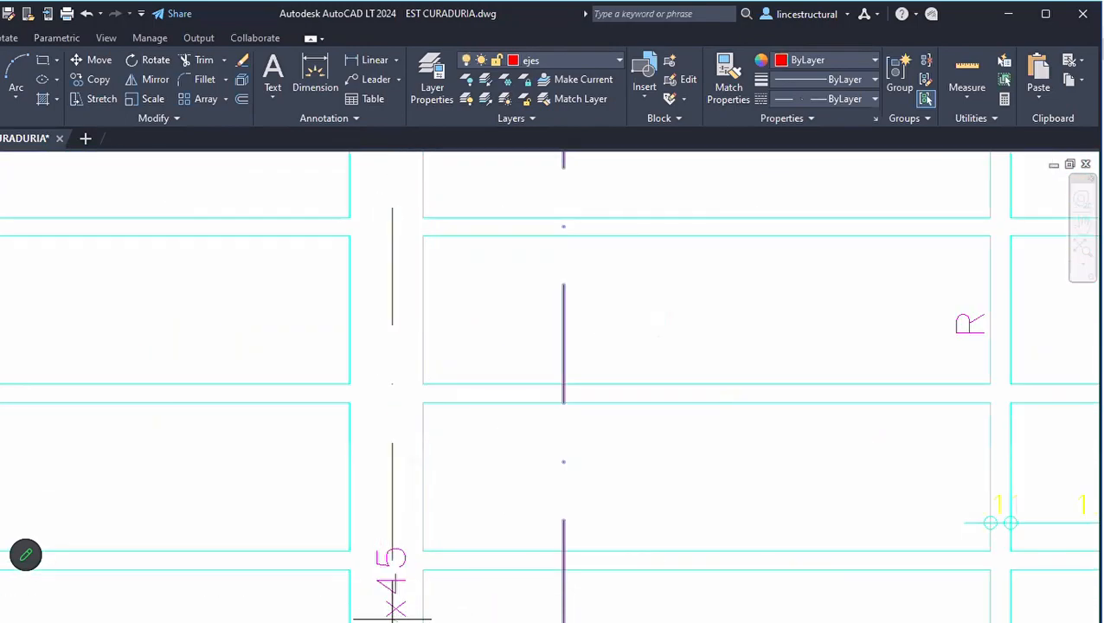
pyautogui.click(388, 618)
pyautogui.scroll(-6, 388, 618)
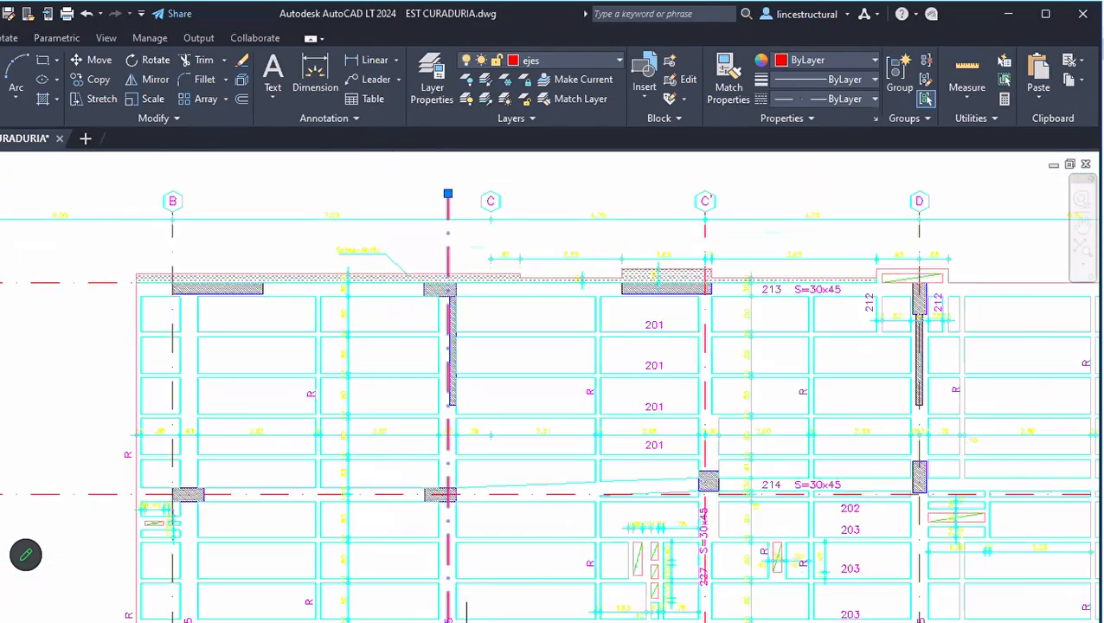
# - Inspect the moved axis C line against its bubble, the columns and beam 223, and clear the selection
pyautogui.scroll(5, 468, 493)
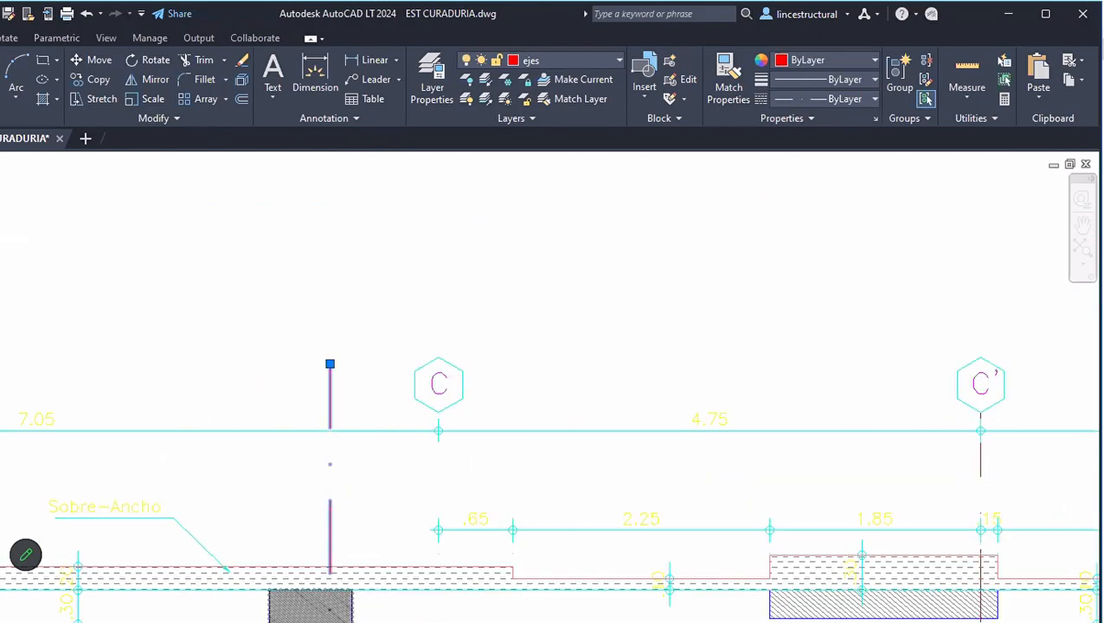
pyautogui.scroll(-6, 348, 591)
pyautogui.scroll(3, 381, 459)
pyautogui.scroll(3, 365, 470)
pyautogui.scroll(-5, 375, 444)
pyautogui.scroll(5, 431, 451)
pyautogui.scroll(2, 395, 493)
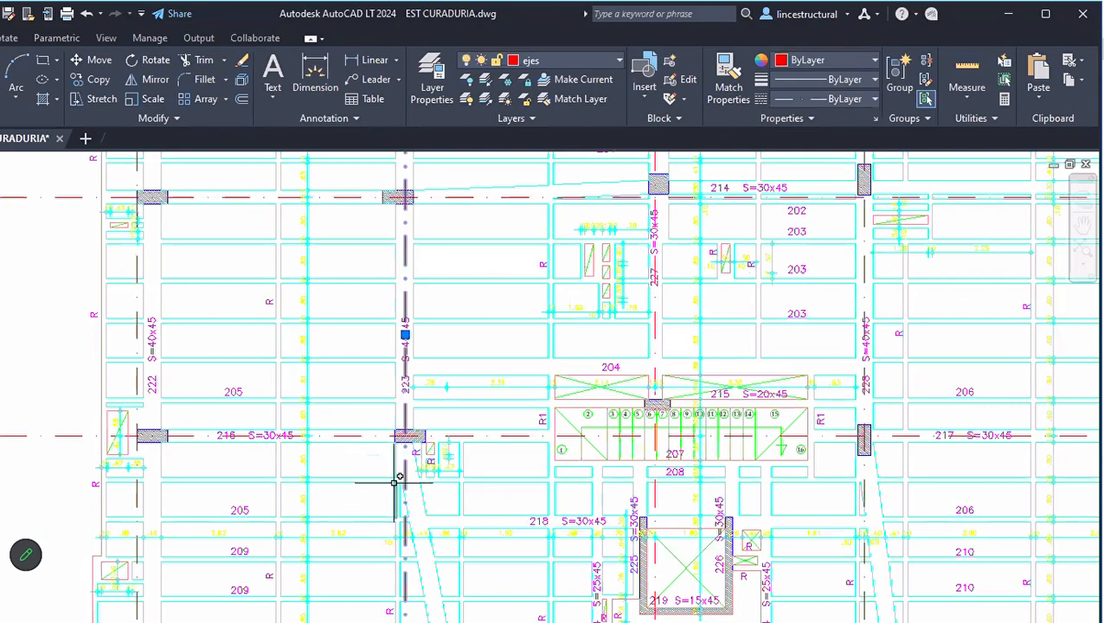
pyautogui.press('Escape')
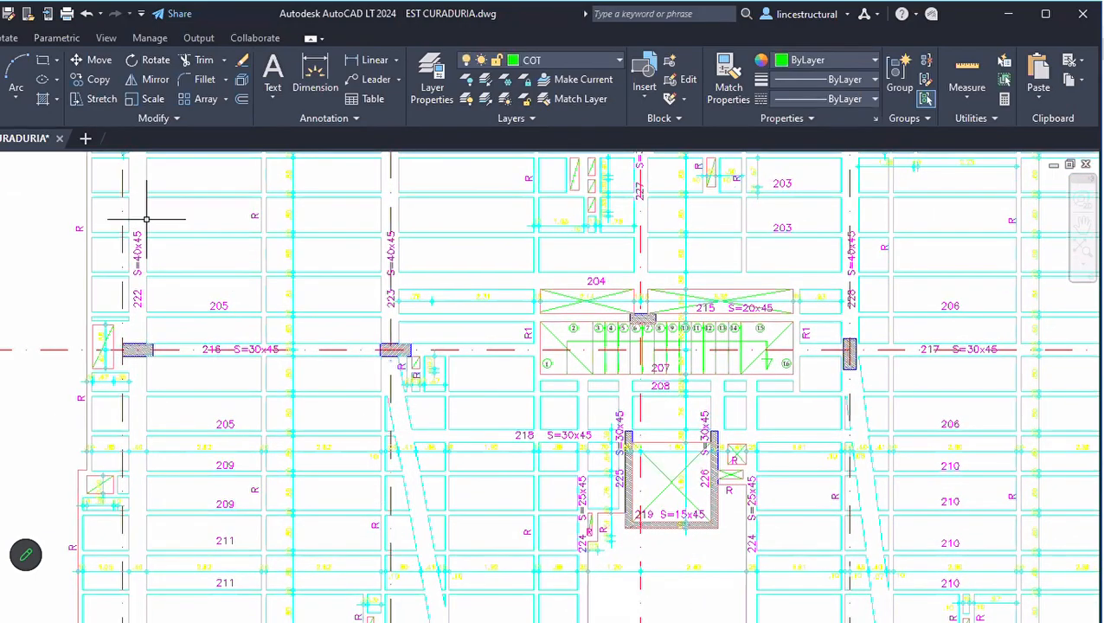
# - Draw a line along the inclined beam from the column at the moved axis C and axis 2 to the column by axis 3
pyautogui.click(0, 77)
pyautogui.click(393, 350)
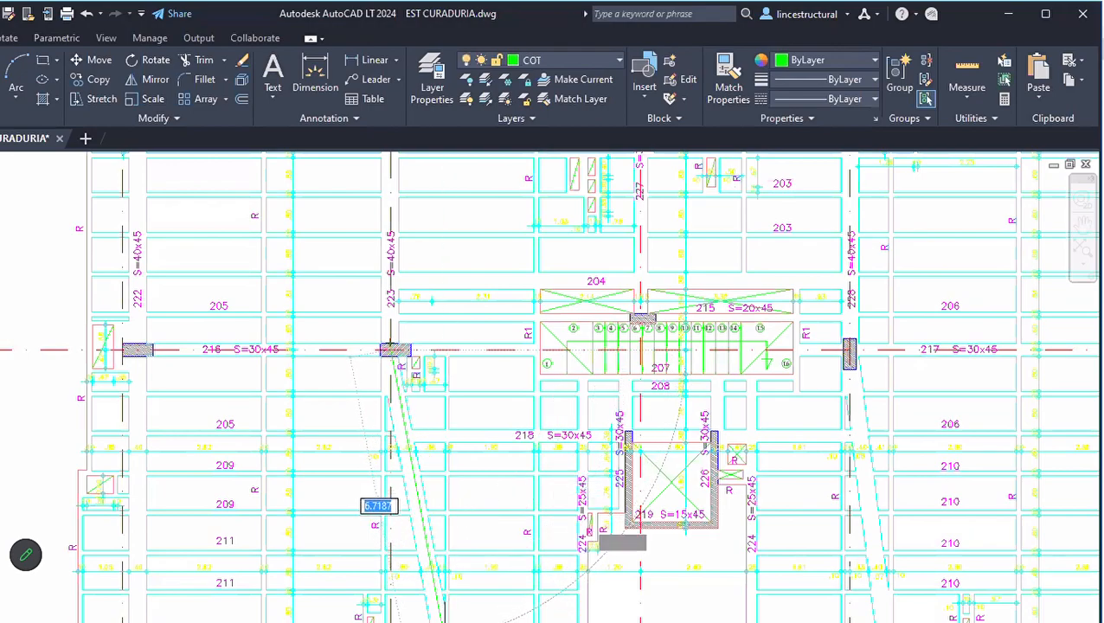
pyautogui.scroll(8, 444, 618)
pyautogui.click(431, 620)
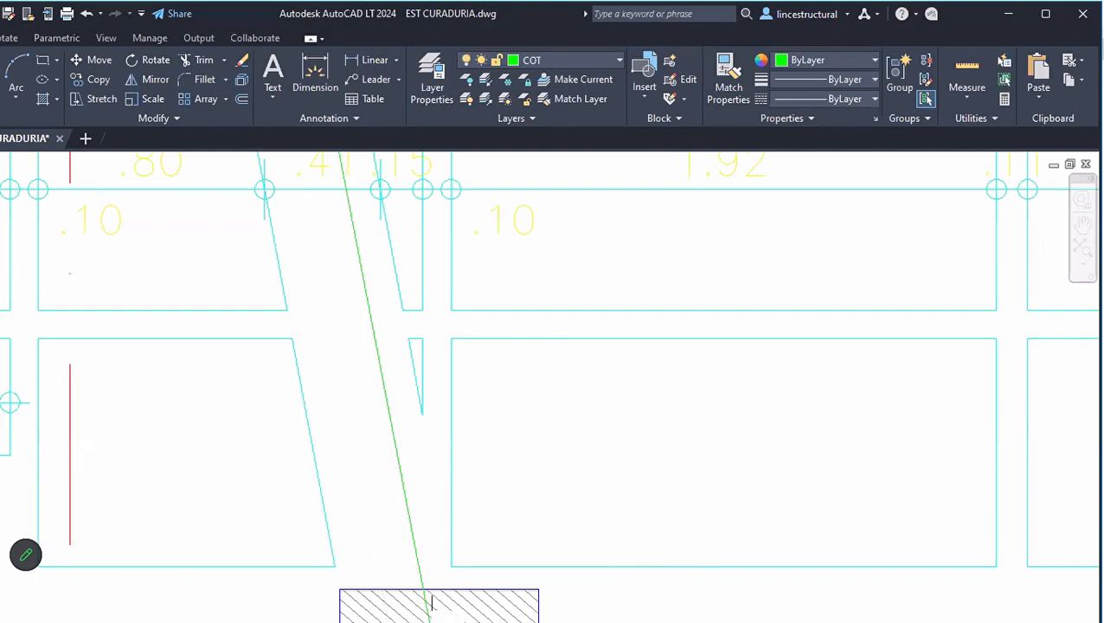
pyautogui.press('Escape')
pyautogui.click(424, 520)
pyautogui.click(392, 582)
pyautogui.scroll(-8, 451, 621)
pyautogui.moveTo(483, 621); pyautogui.dragTo(490, 504, button='middle')
pyautogui.press('Escape')
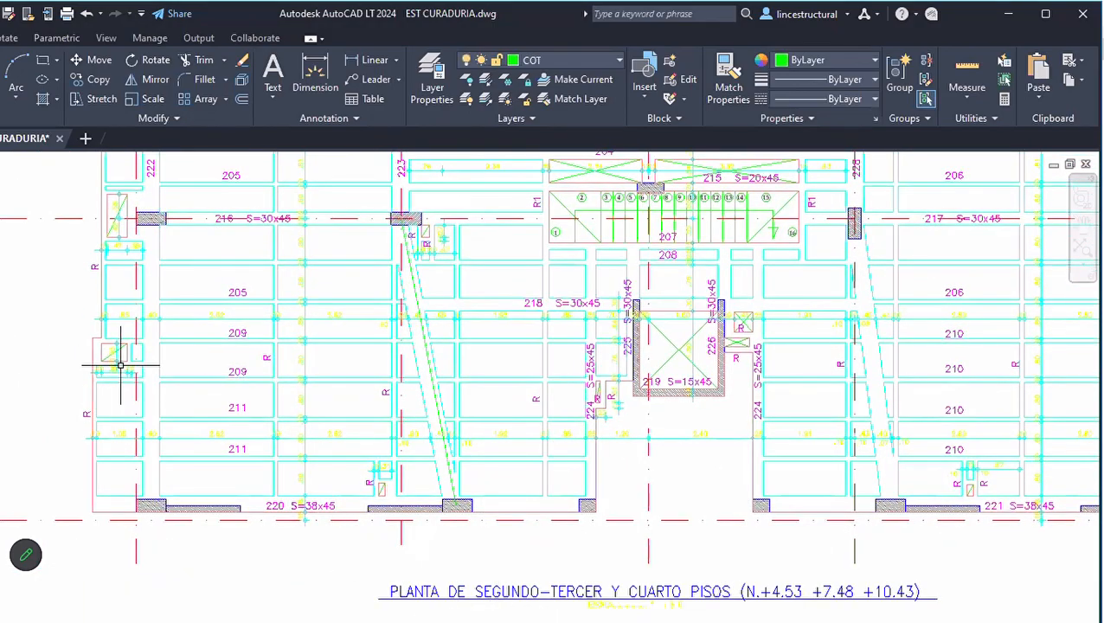
# - Draw a nearly horizontal auxiliary line just below axis 3 and extend the inclined beam line down to it
pyautogui.click(0, 73)
pyautogui.click(421, 553)
pyautogui.click(545, 549)
pyautogui.press('Escape')
pyautogui.write('tr')
pyautogui.press('Return')
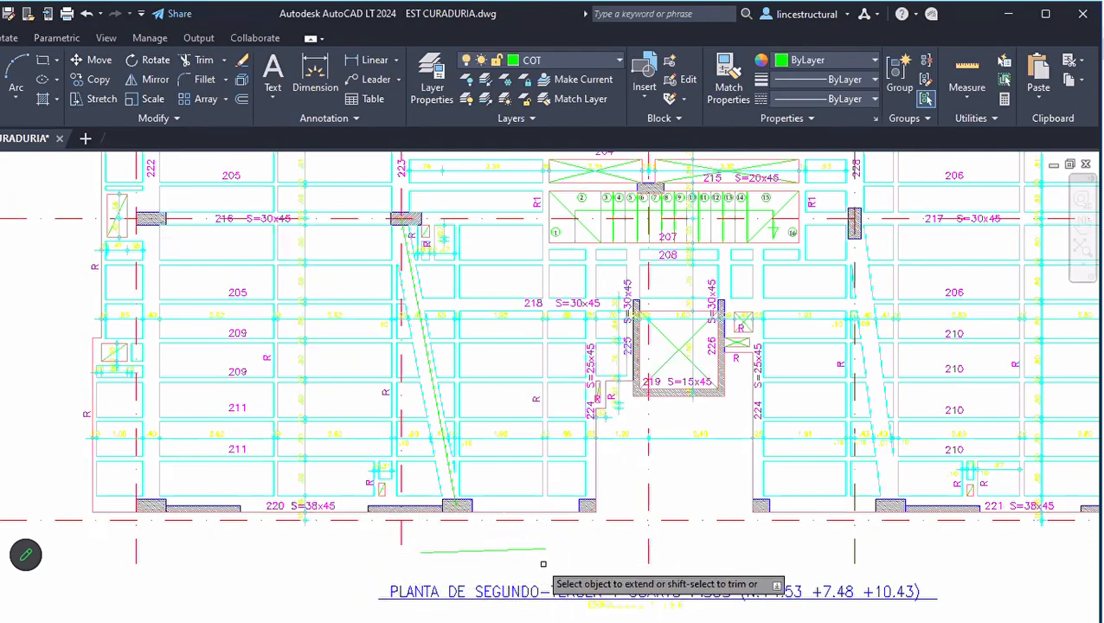
pyautogui.click(452, 484)
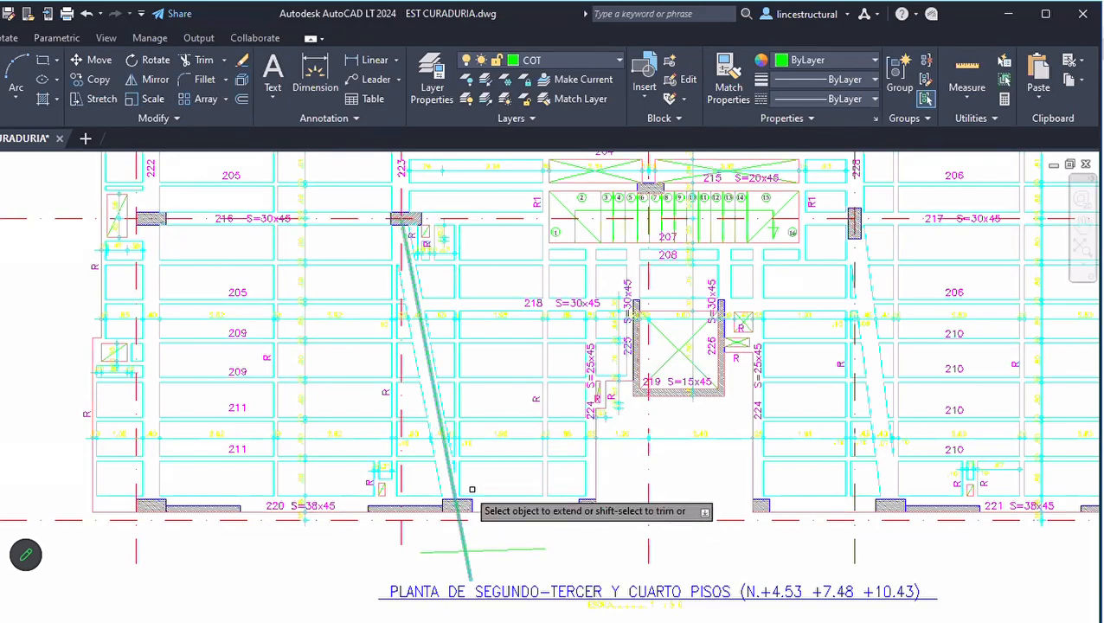
pyautogui.press('Escape')
pyautogui.click(412, 262)
pyautogui.moveTo(464, 357); pyautogui.dragTo(462, 579, button='middle')
pyautogui.scroll(3, 410, 489)
pyautogui.scroll(-4, 453, 490)
pyautogui.moveTo(545, 589); pyautogui.dragTo(597, 442, button='middle')
pyautogui.scroll(4, 617, 532)
pyautogui.scroll(4, 584, 547)
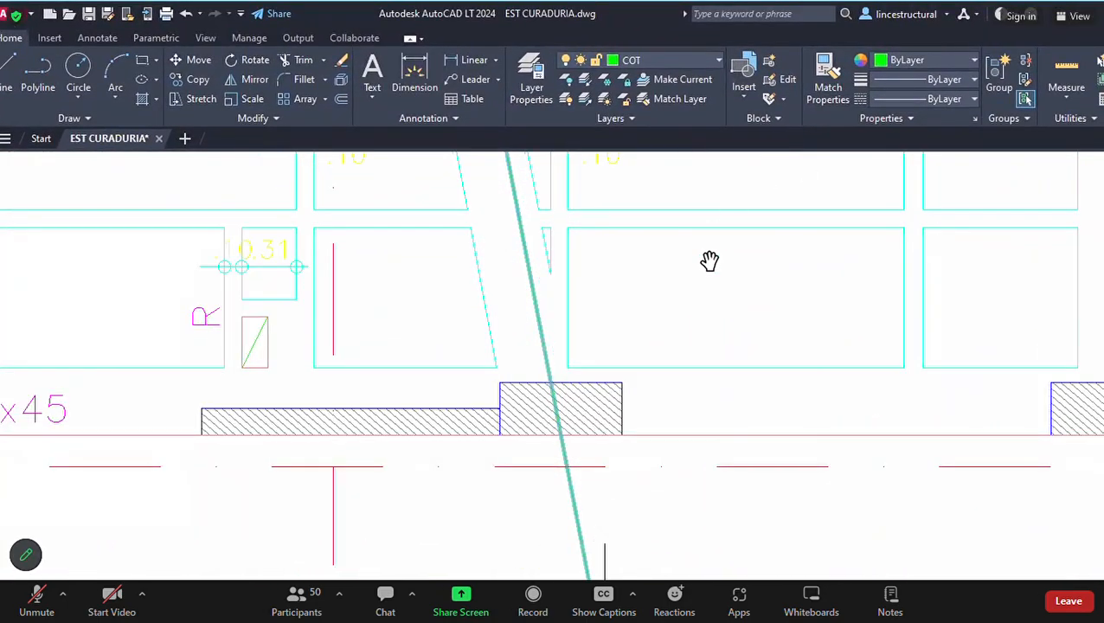
pyautogui.moveTo(709, 263)
pyautogui.mouseDown()
pyautogui.moveTo(789, 173)
pyautogui.moveTo(775, 192)
pyautogui.mouseUp()
pyautogui.click(658, 518)
pyautogui.keyDown('ctrl'); pyautogui.scroll(-5, 775, 192); pyautogui.keyUp('ctrl')
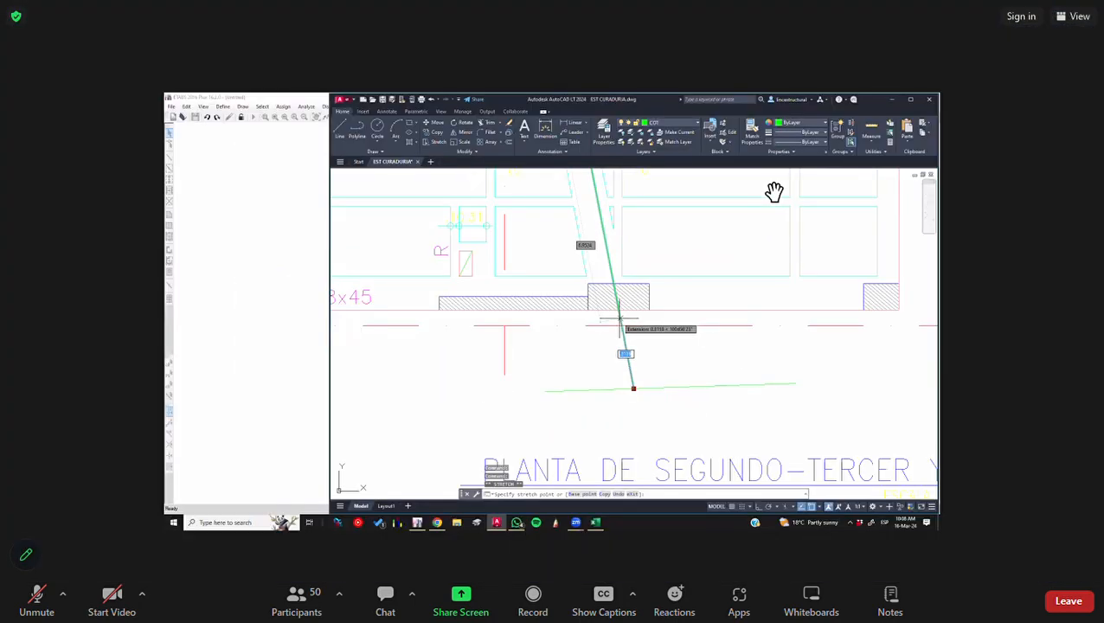
pyautogui.keyDown('ctrl'); pyautogui.scroll(2, 775, 192); pyautogui.keyUp('ctrl')
pyautogui.press('Escape')
pyautogui.scroll(-4, 640, 392)
pyautogui.scroll(-3, 660, 345)
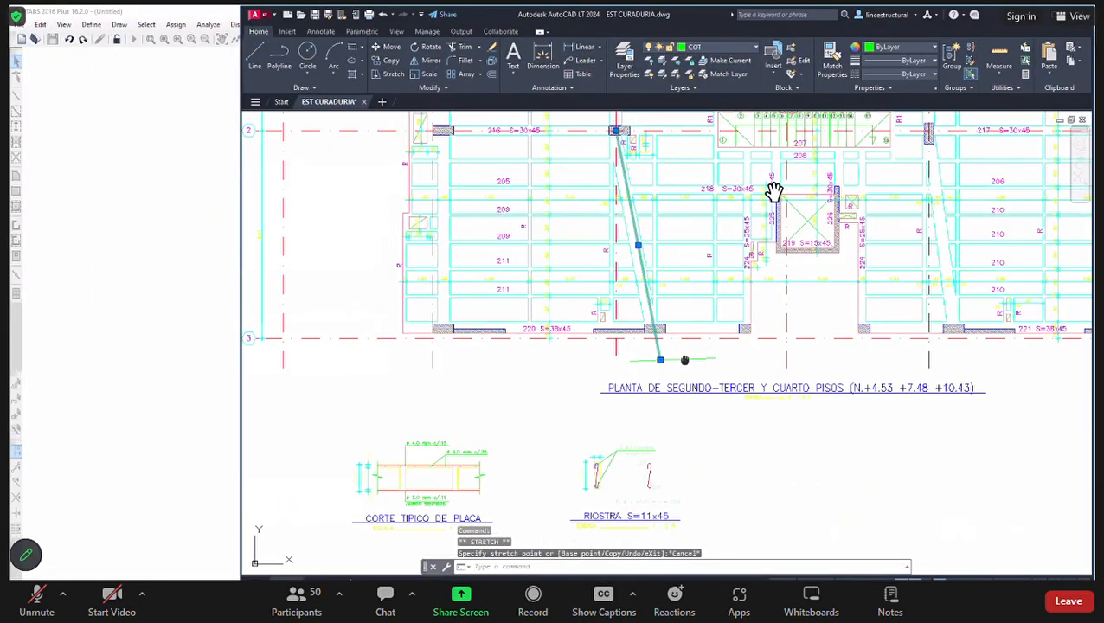
pyautogui.moveTo(685, 360); pyautogui.dragTo(683, 384, button='middle')
pyautogui.press('Escape')
pyautogui.press('Escape')
# - Move the axis 3 line vertically up onto the centre of the thin walls beside the columns along beam 220
pyautogui.click(684, 362)
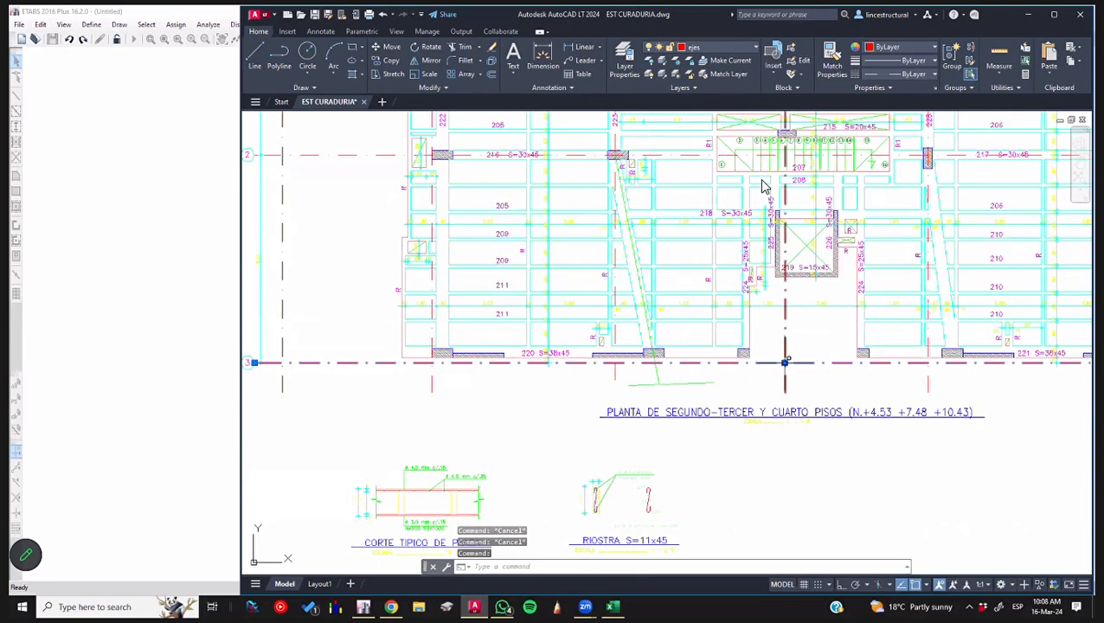
pyautogui.click(784, 363)
pyautogui.scroll(5, 776, 356)
pyautogui.scroll(-2, 777, 357)
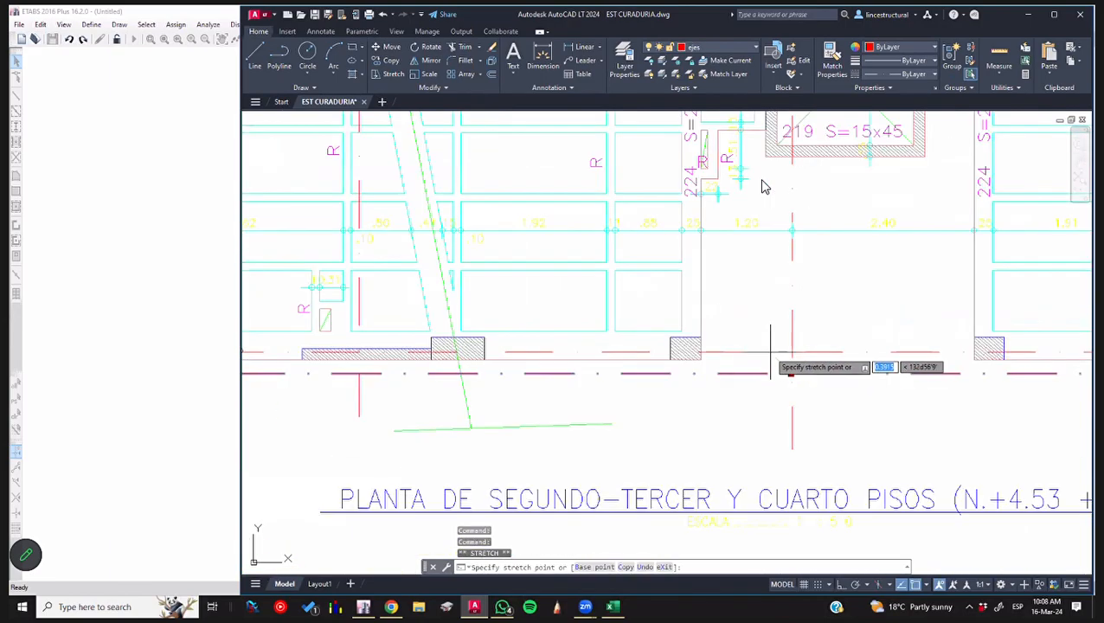
pyautogui.moveTo(784, 368); pyautogui.dragTo(818, 368, button='middle')
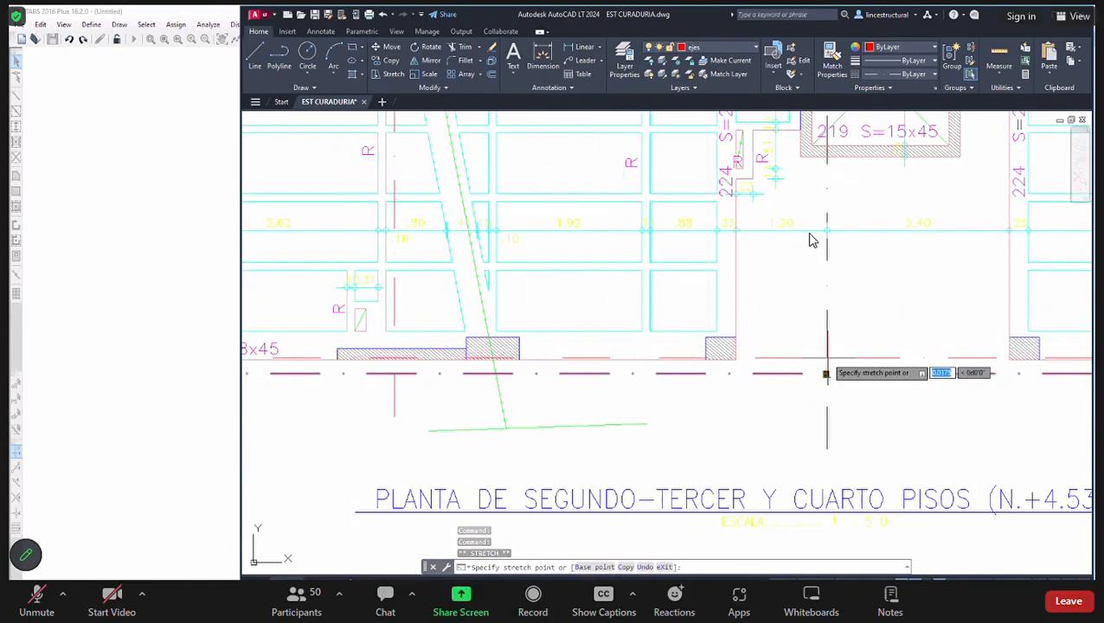
pyautogui.click(827, 373)
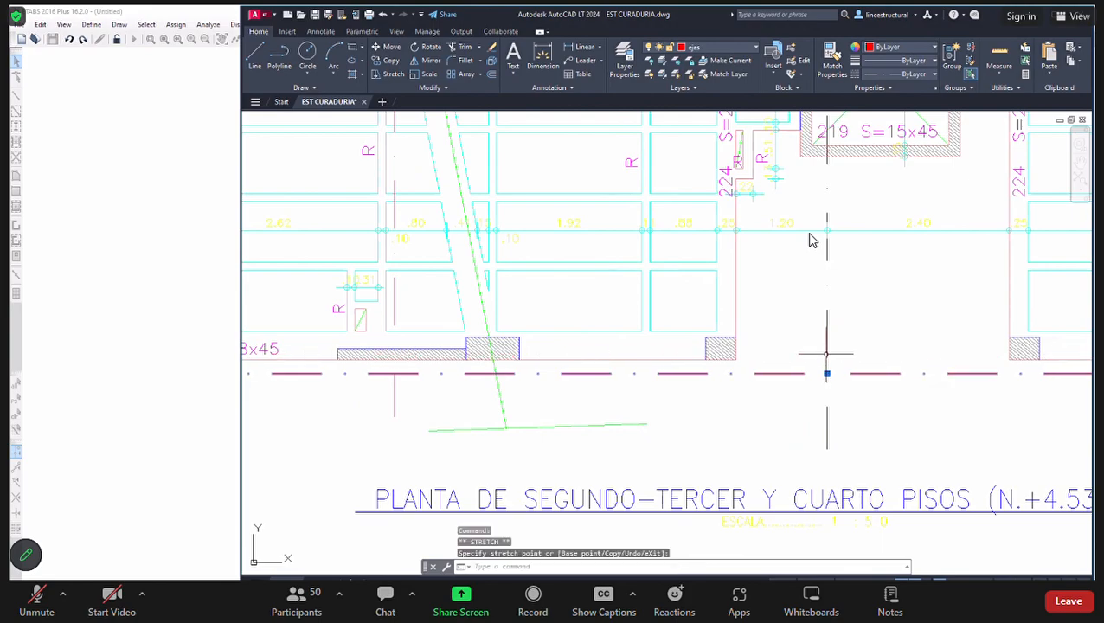
pyautogui.click(827, 373)
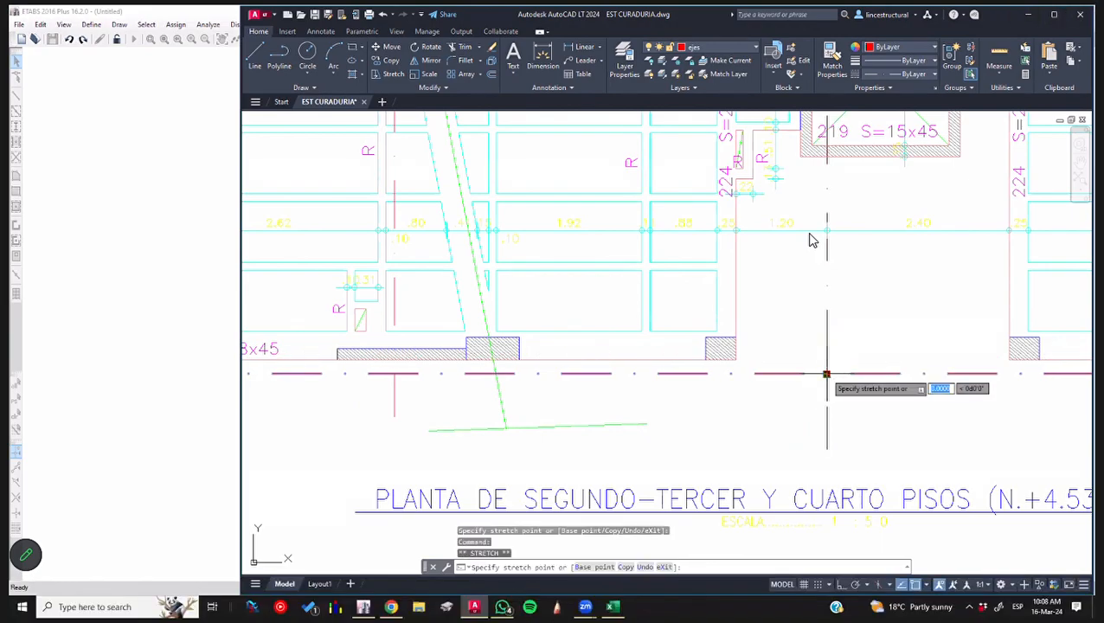
pyautogui.click(827, 354)
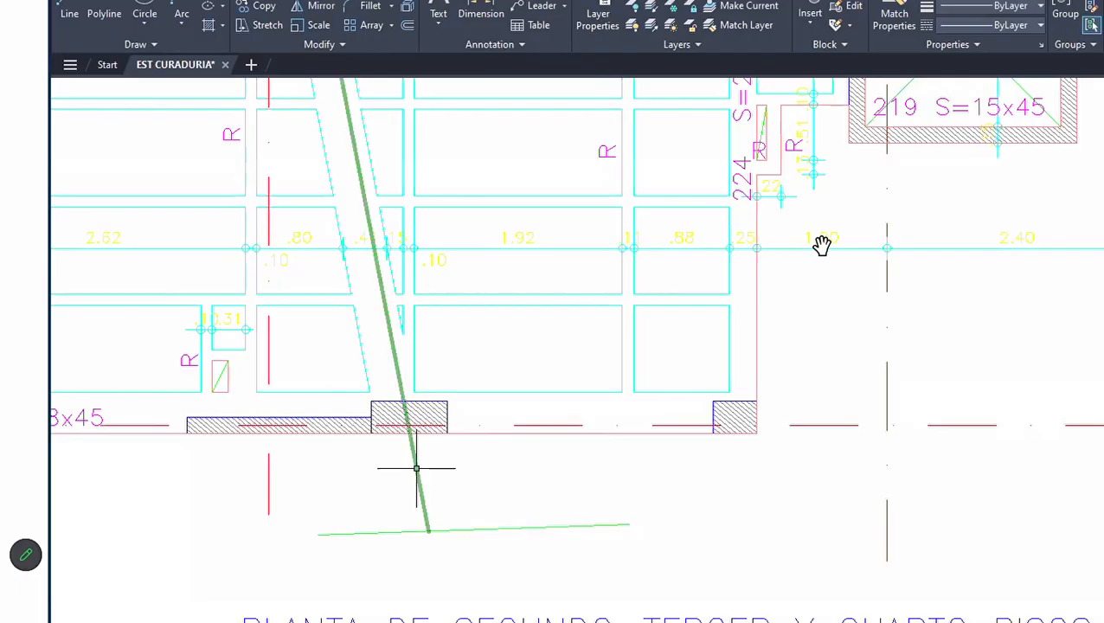
# - Pull the lower end of the inclined beam line back to its intersection with axis 3 inside the column
pyautogui.moveTo(416, 468); pyautogui.dragTo(505, 477, button='middle')
pyautogui.click(514, 503)
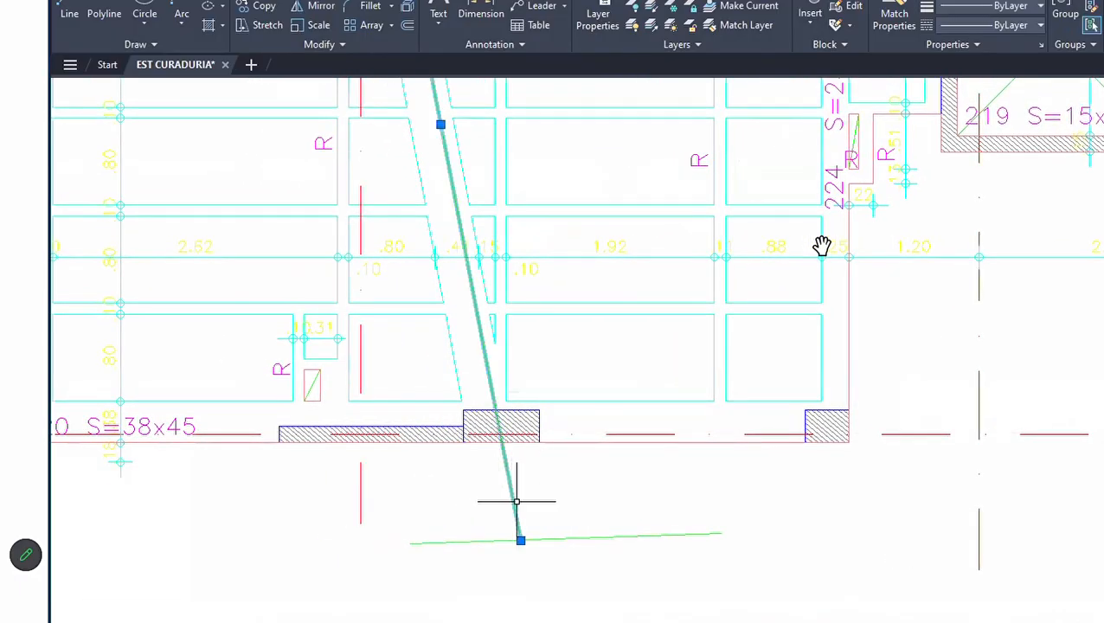
pyautogui.scroll(5, 514, 532)
pyautogui.click(509, 575)
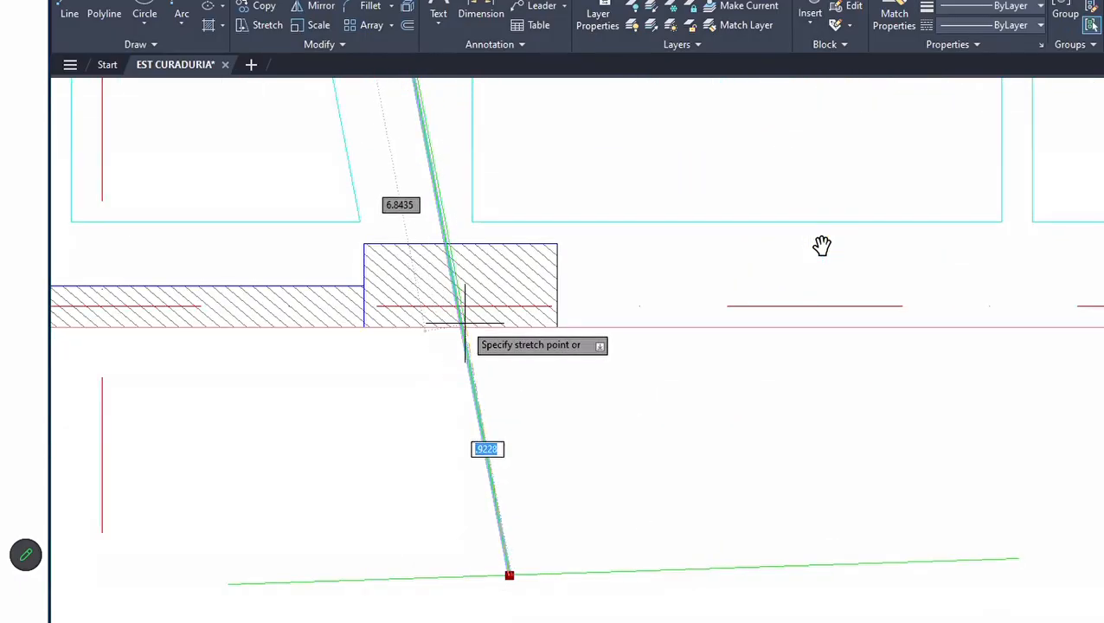
pyautogui.click(457, 306)
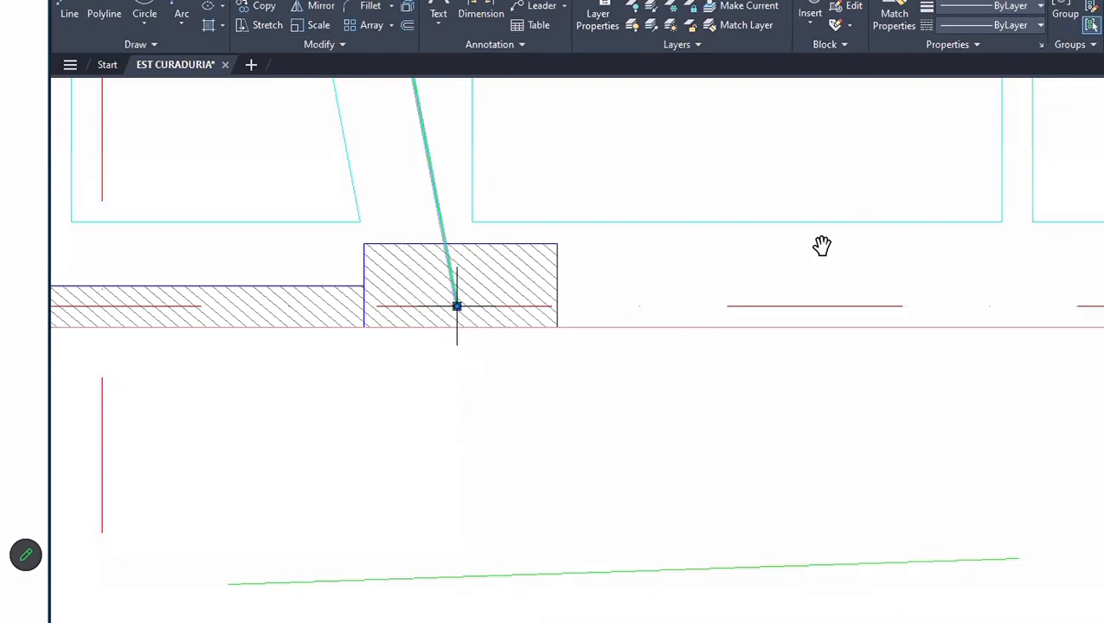
# - Examine where the inclined green line meets the lower column in the floor plan and clear the current selection
pyautogui.scroll(-7, 510, 333)
pyautogui.moveTo(540, 362); pyautogui.dragTo(599, 502, button='middle')
pyautogui.scroll(-4, 599, 502)
pyautogui.press('Escape')
pyautogui.scroll(4, 568, 435)
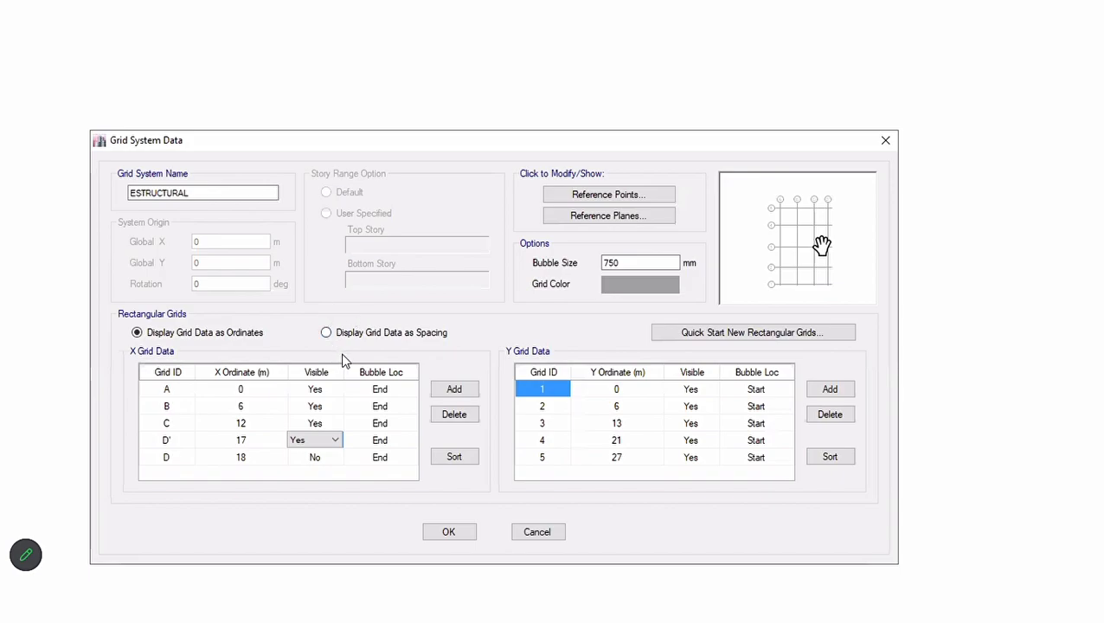
# - Accept the ESTRUCTURAL grid data and create the Grid Only model with custom grid spacing and custom story data
pyautogui.click(466, 533)
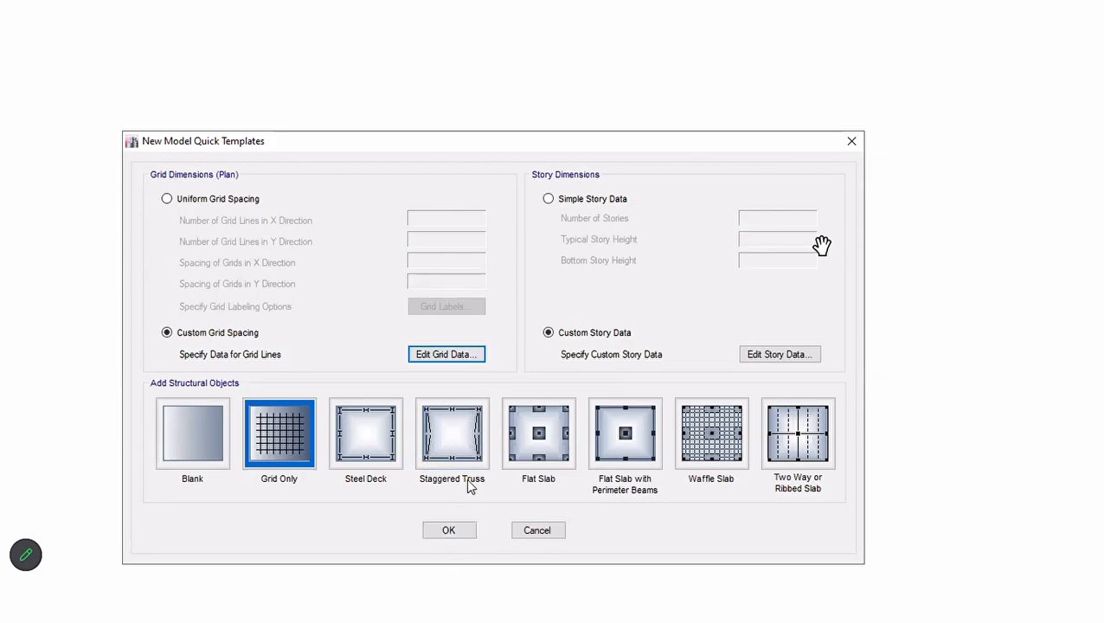
pyautogui.click(460, 357)
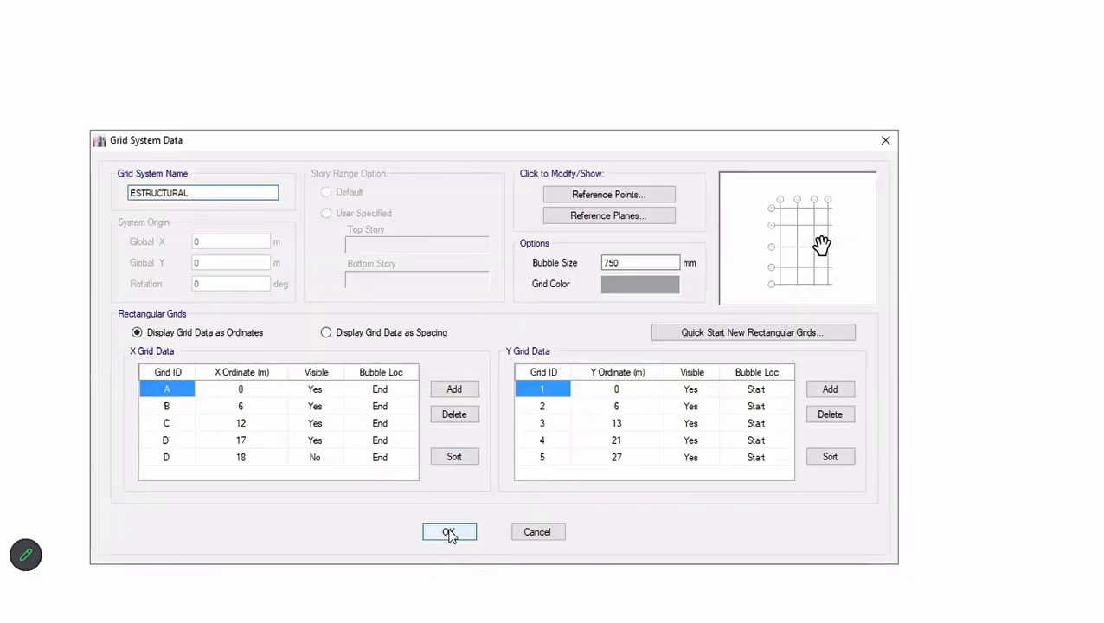
pyautogui.click(449, 532)
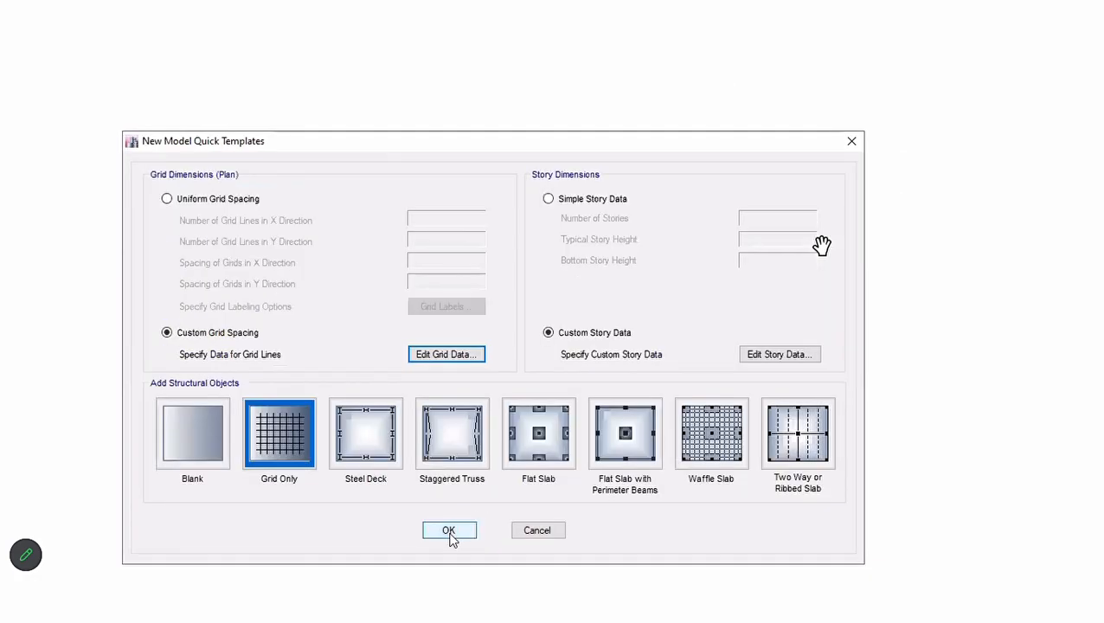
pyautogui.click(450, 532)
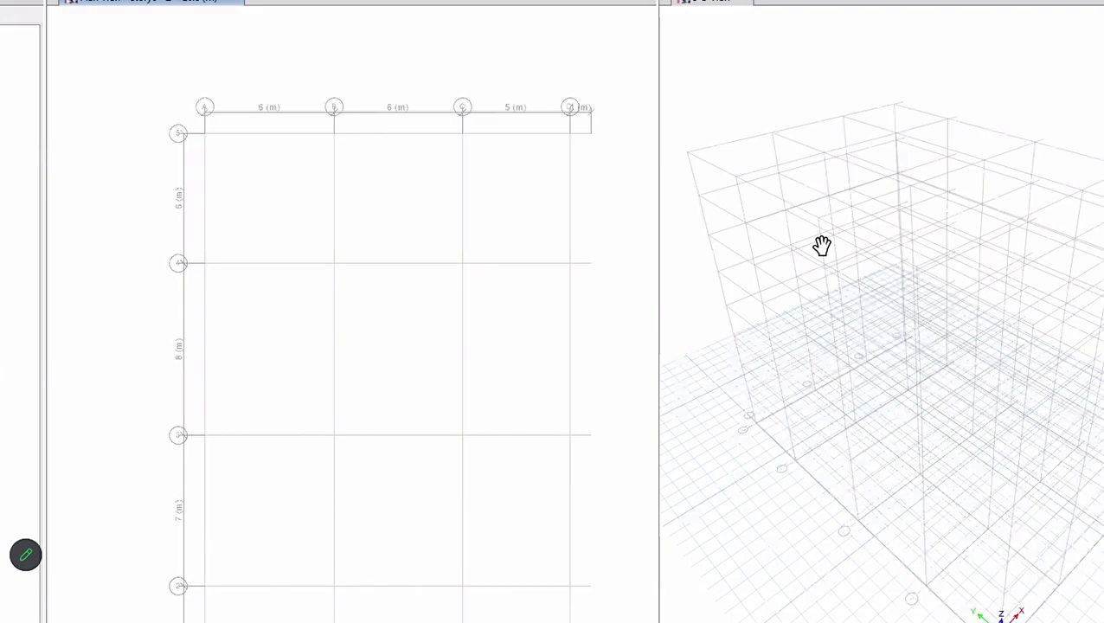
# - Review the ESTRUCTURAL grid system's General Grids section and close the grid settings without changes
pyautogui.doubleClick(823, 245)
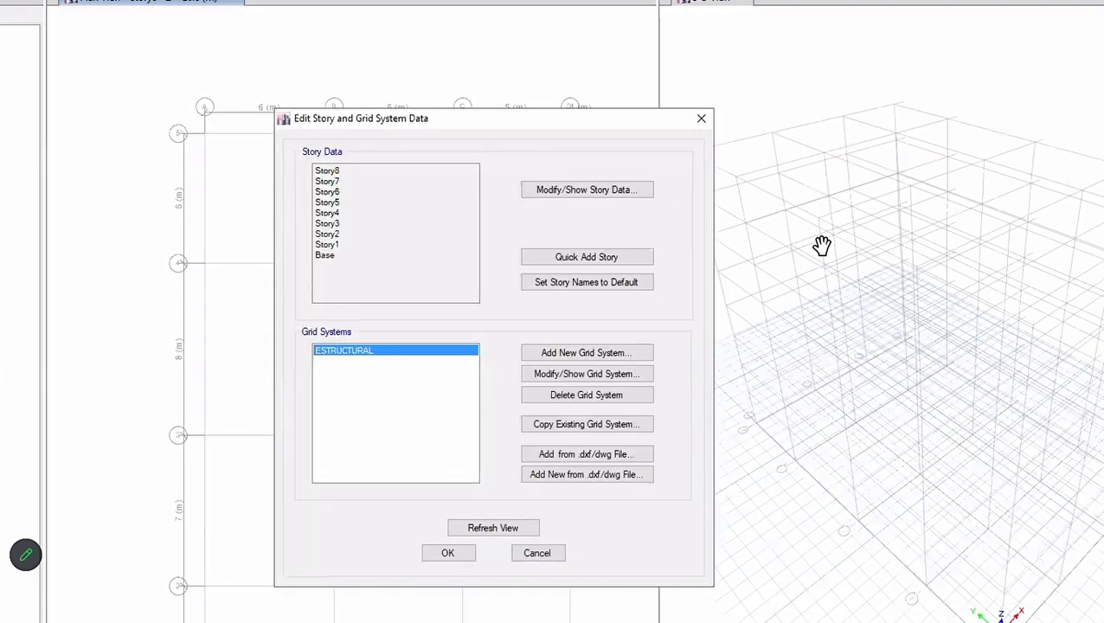
pyautogui.click(593, 374)
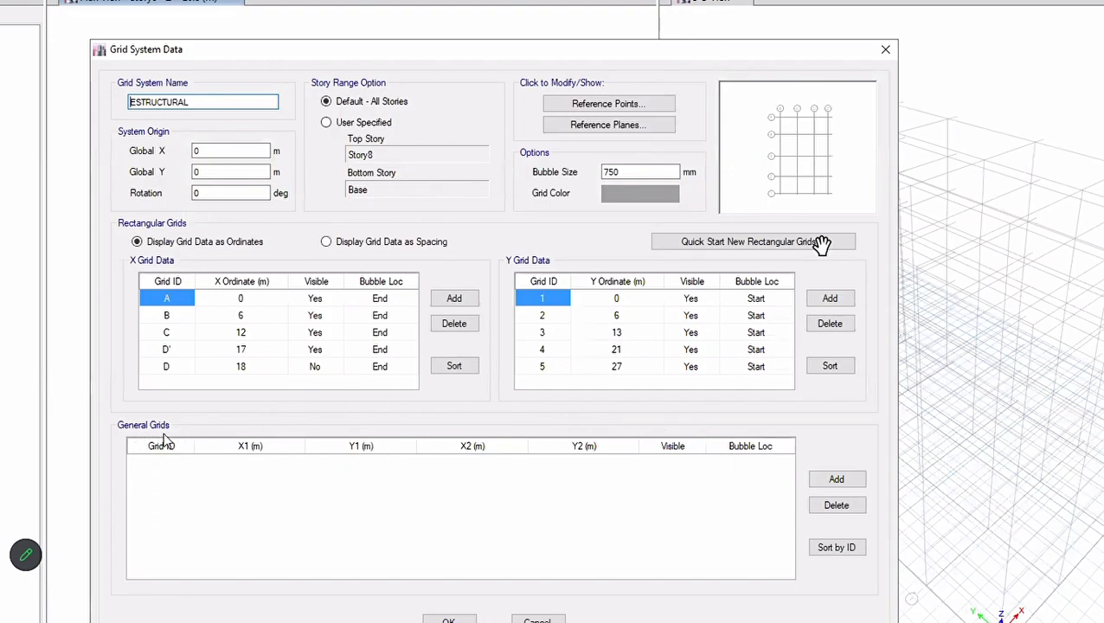
pyautogui.click(837, 37)
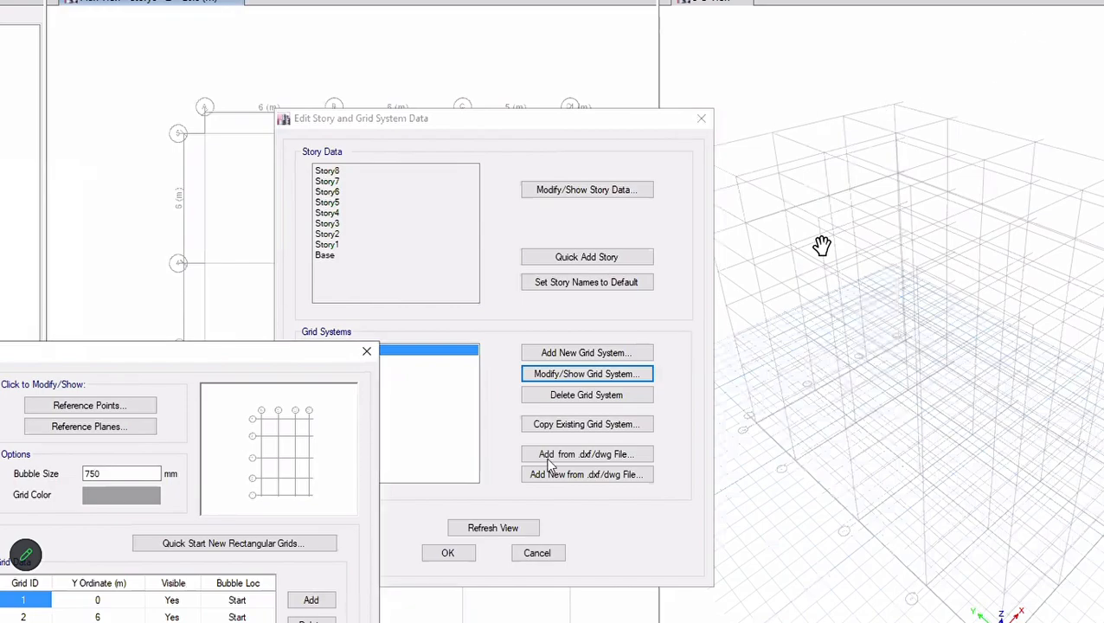
pyautogui.moveTo(139, 362); pyautogui.dragTo(114, 382)
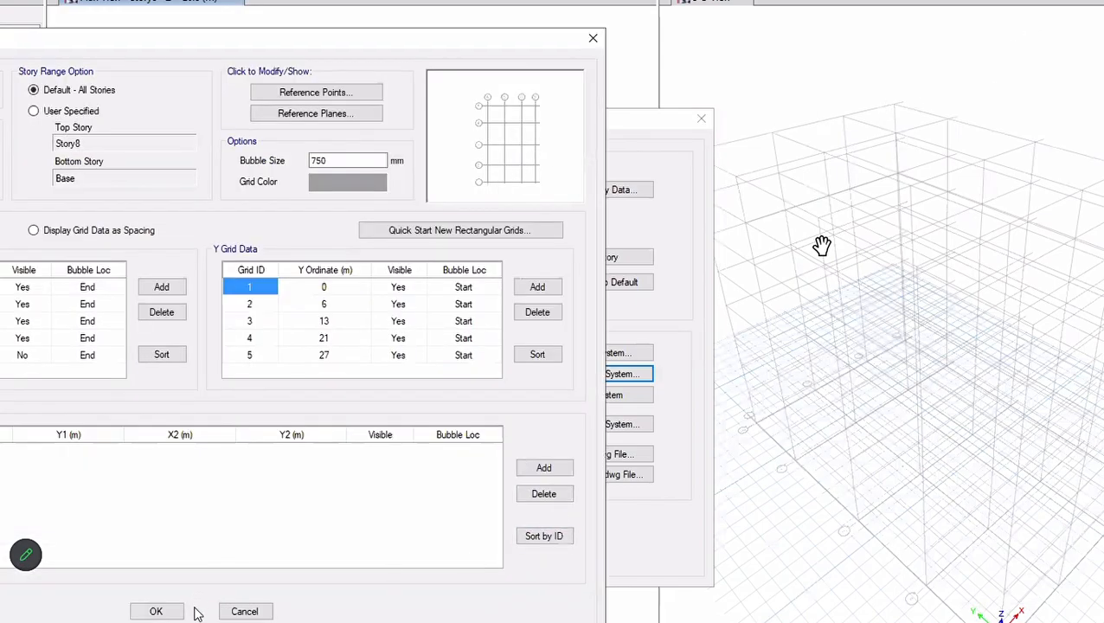
pyautogui.click(244, 611)
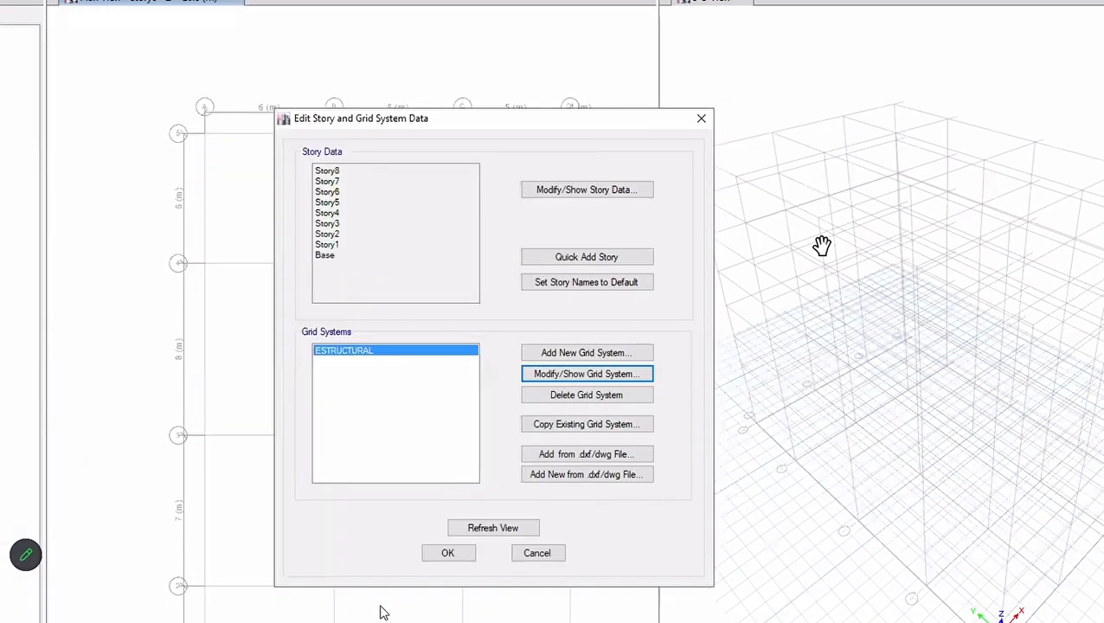
pyautogui.click(546, 556)
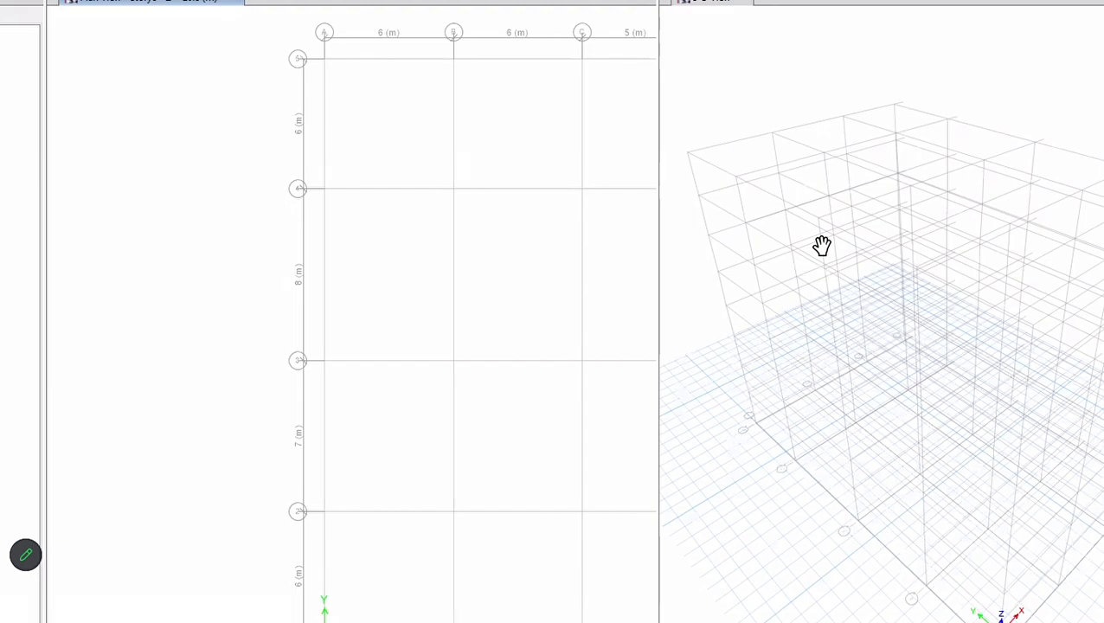
# - Add general grid X to the ESTRUCTURAL system, running from X1 0, Y1 0 to X2 3.6, Y2 6 m, and apply it
pyautogui.click(587, 374)
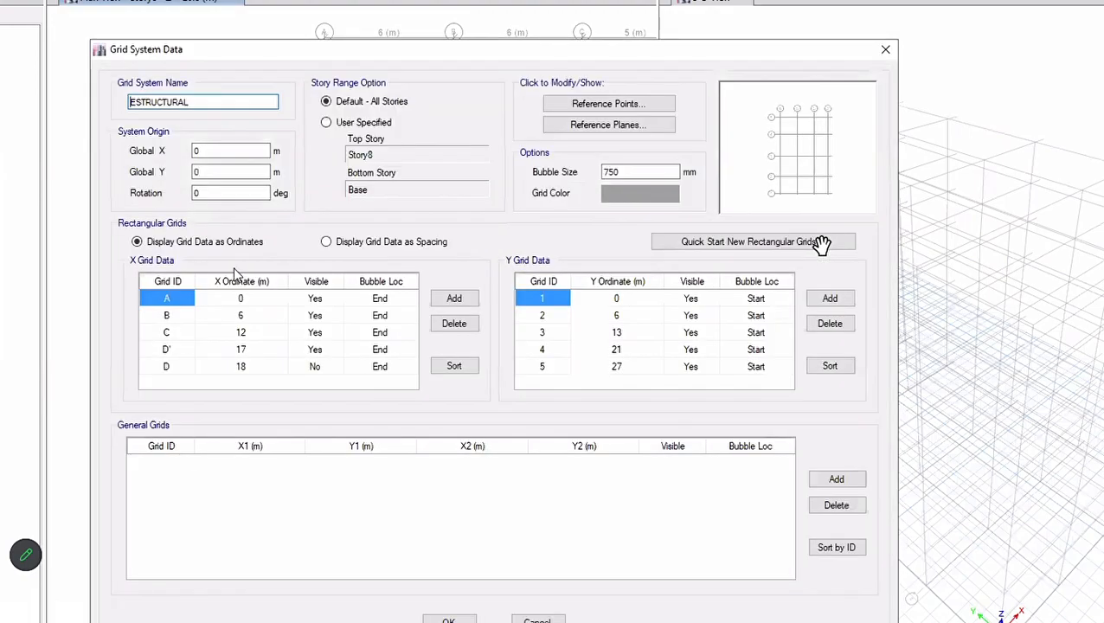
pyautogui.click(837, 480)
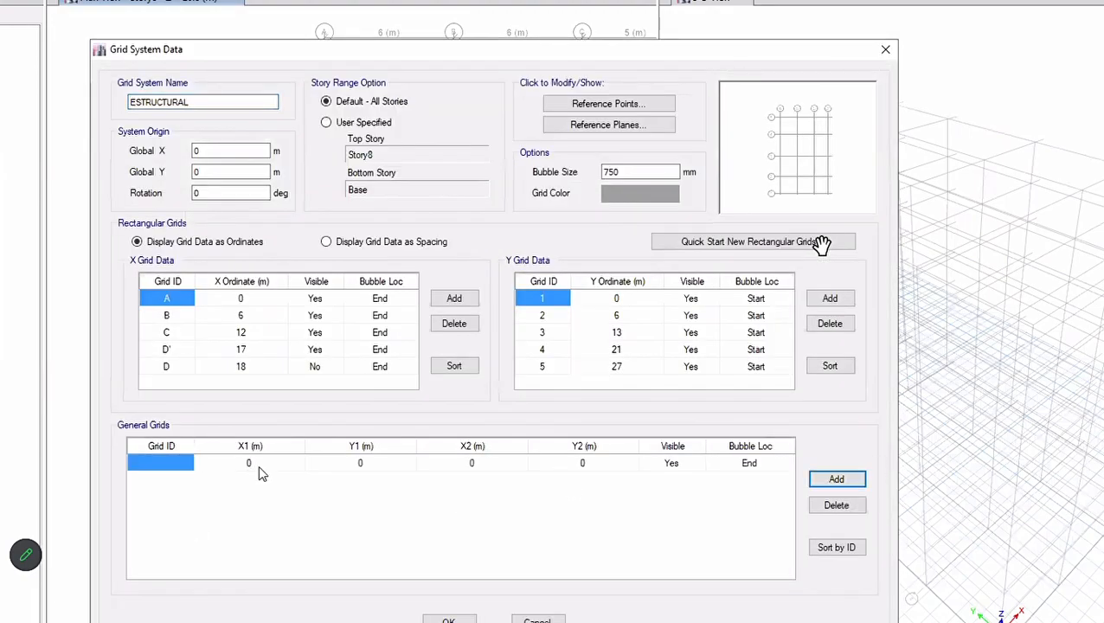
pyautogui.click(474, 465)
pyautogui.write('3.6')
pyautogui.click(588, 465)
pyautogui.write('6')
pyautogui.click(172, 470)
pyautogui.click(173, 470)
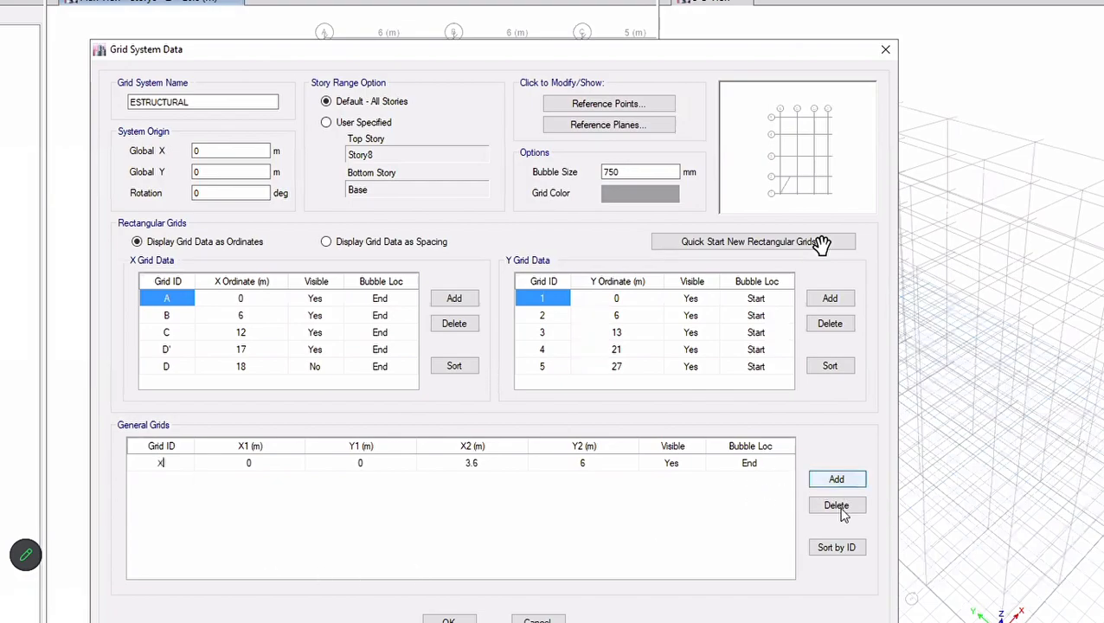
pyautogui.click(446, 620)
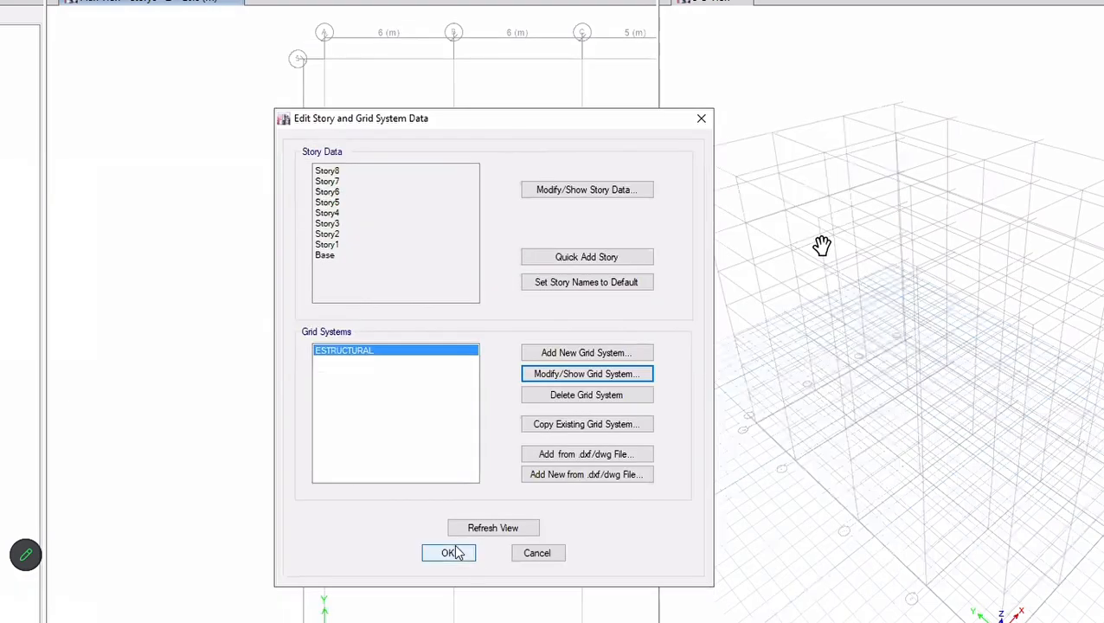
pyautogui.click(452, 552)
pyautogui.moveTo(421, 553); pyautogui.dragTo(541, 364, button='middle')
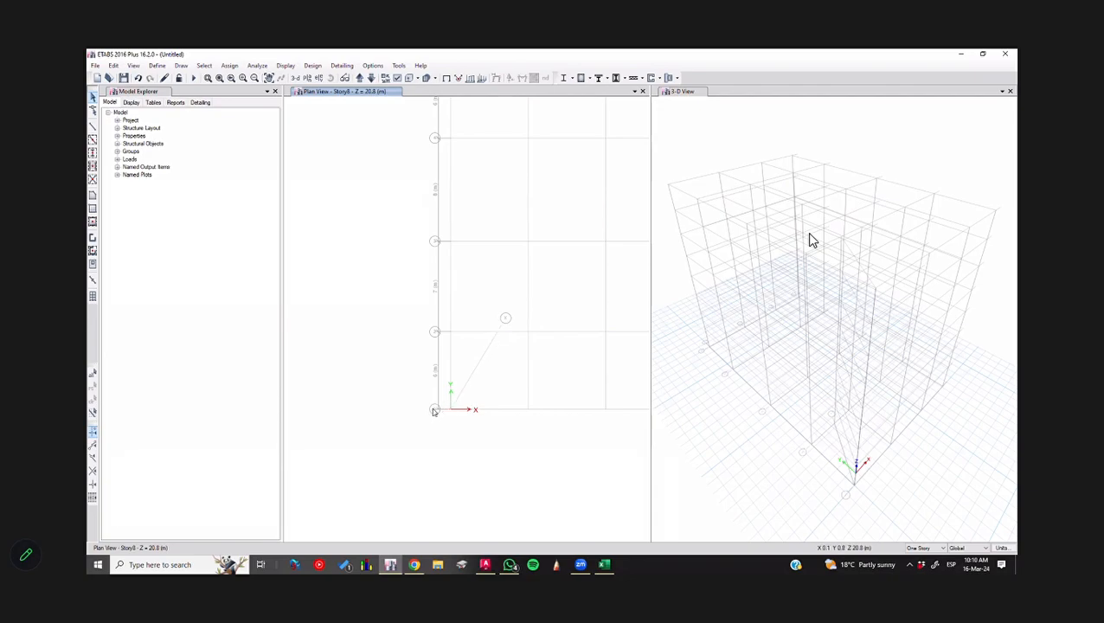
pyautogui.click(113, 65)
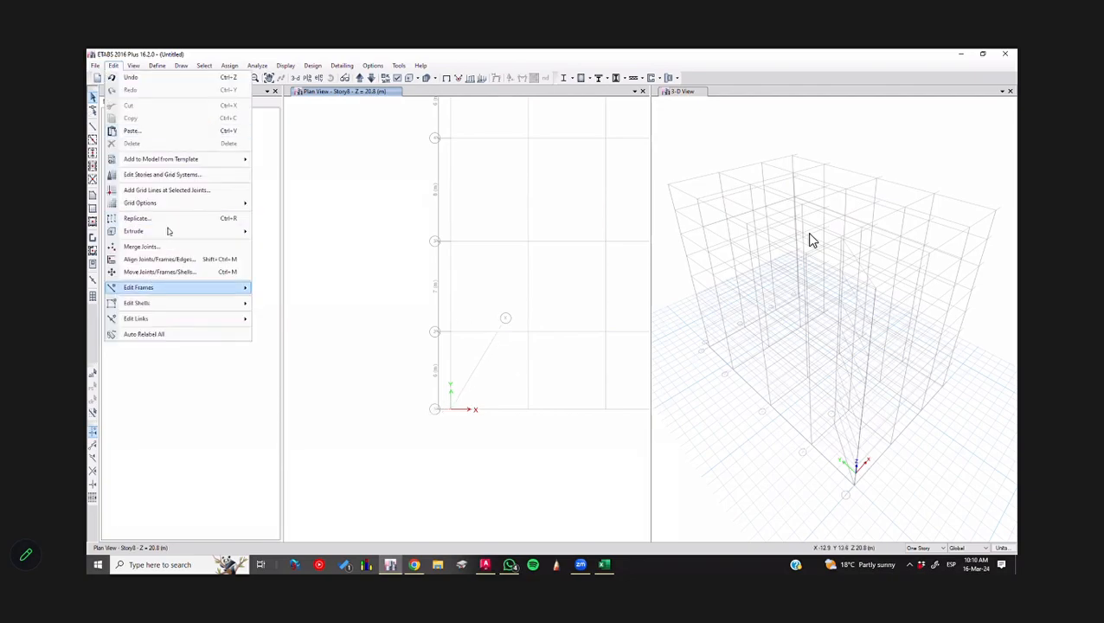
pyautogui.click(184, 198)
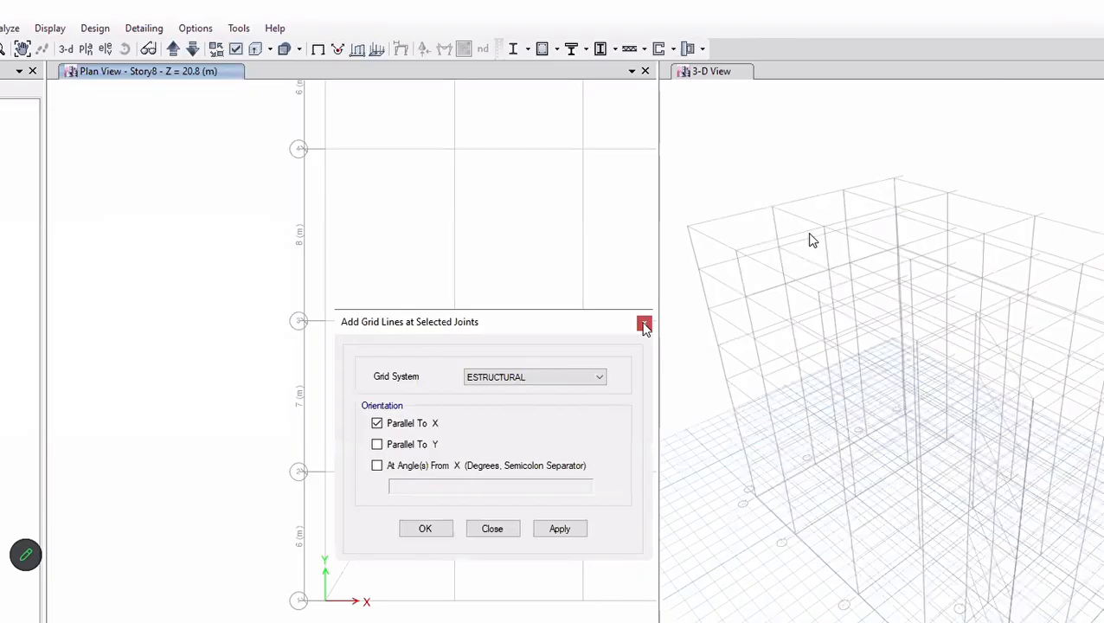
pyautogui.click(644, 325)
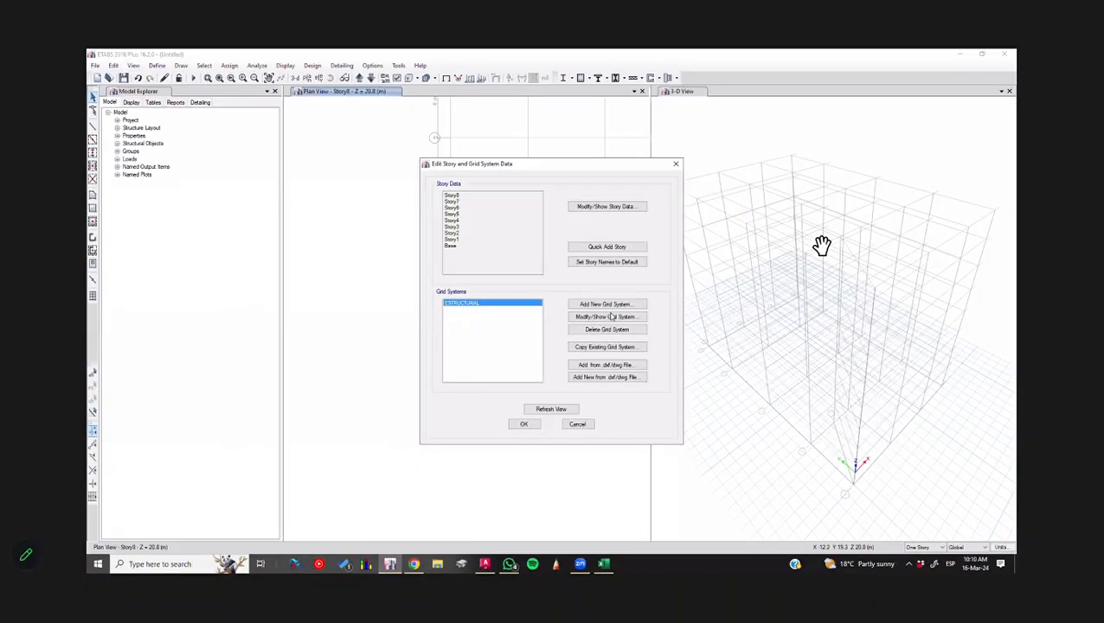
# - Review the coordinates of general grid X in the ESTRUCTURAL grid system and close the settings without changes
pyautogui.click(618, 318)
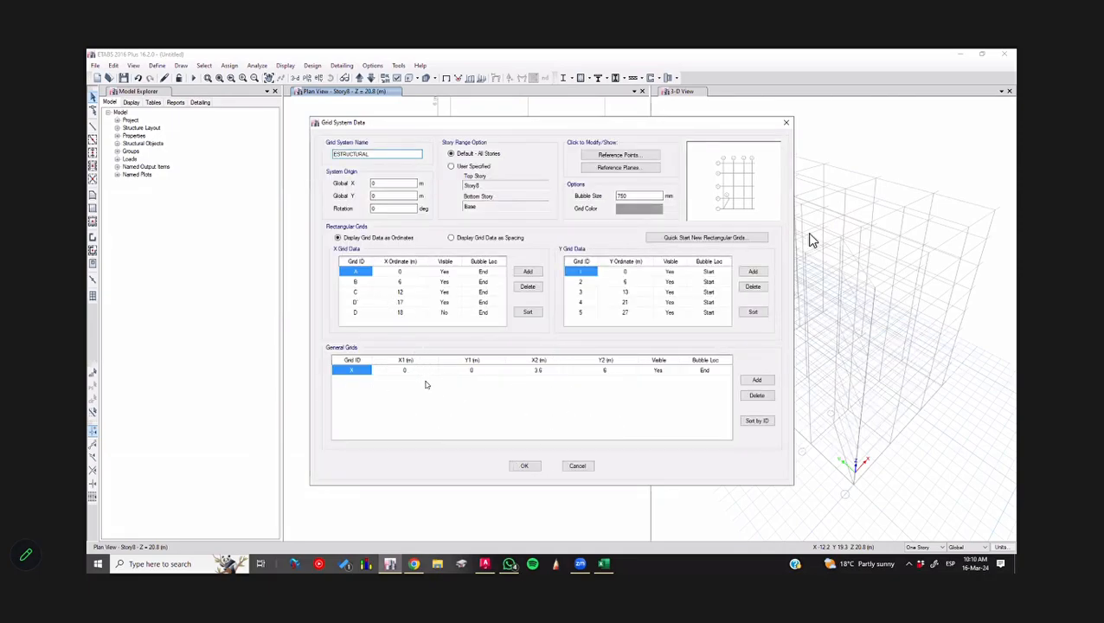
pyautogui.click(579, 467)
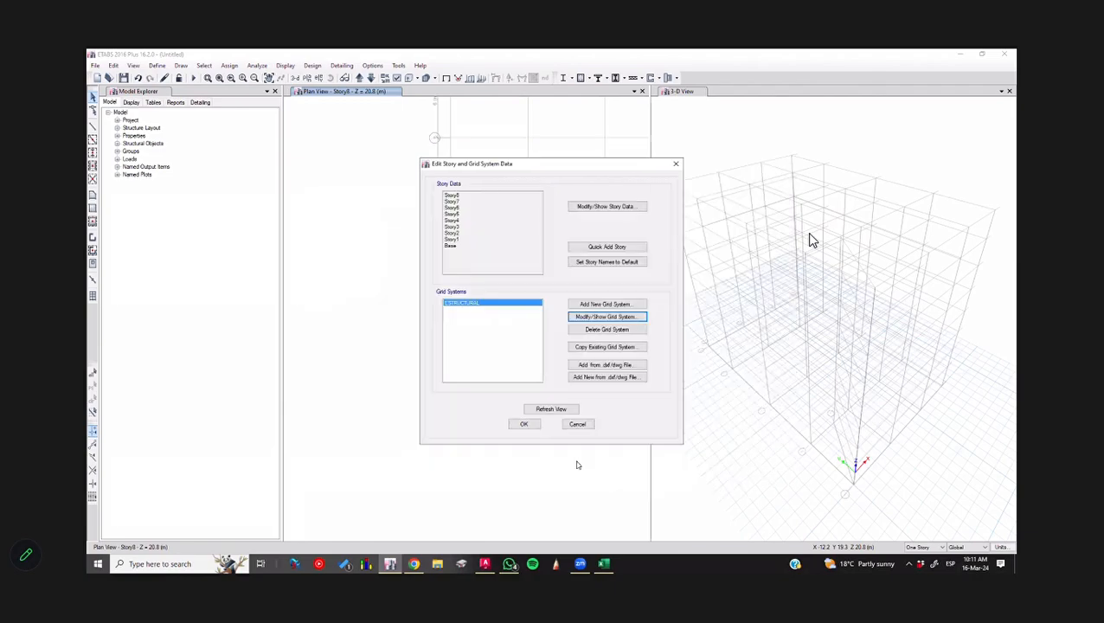
pyautogui.click(577, 424)
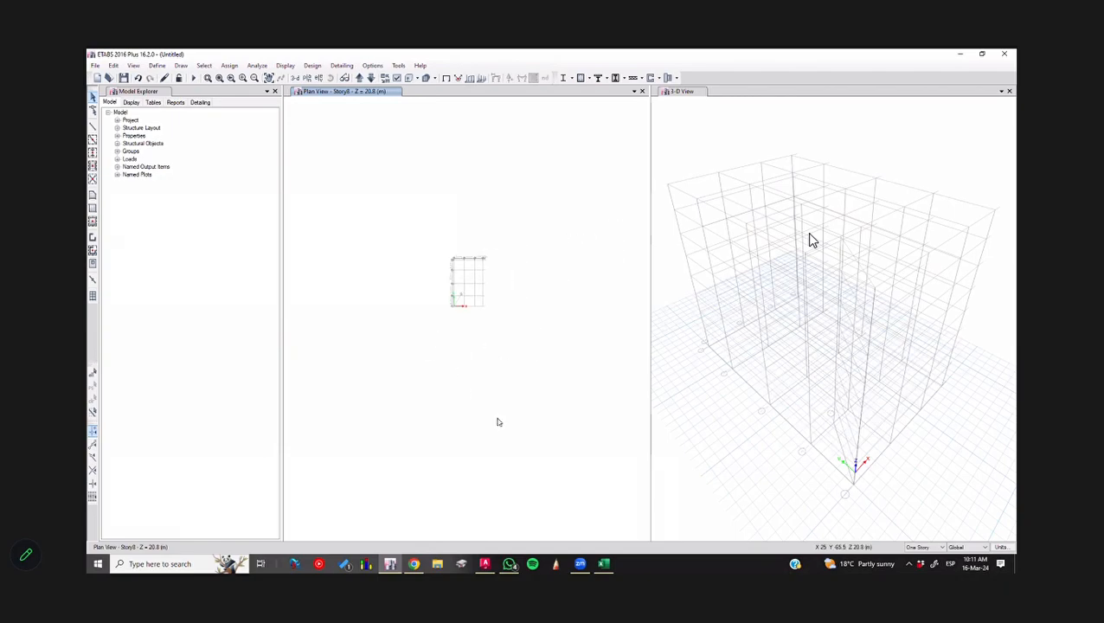
# - Switch to AutoCAD and select the lowest horizontal axis line in the second-to-fourth-floor plan
pyautogui.moveTo(578, 565)
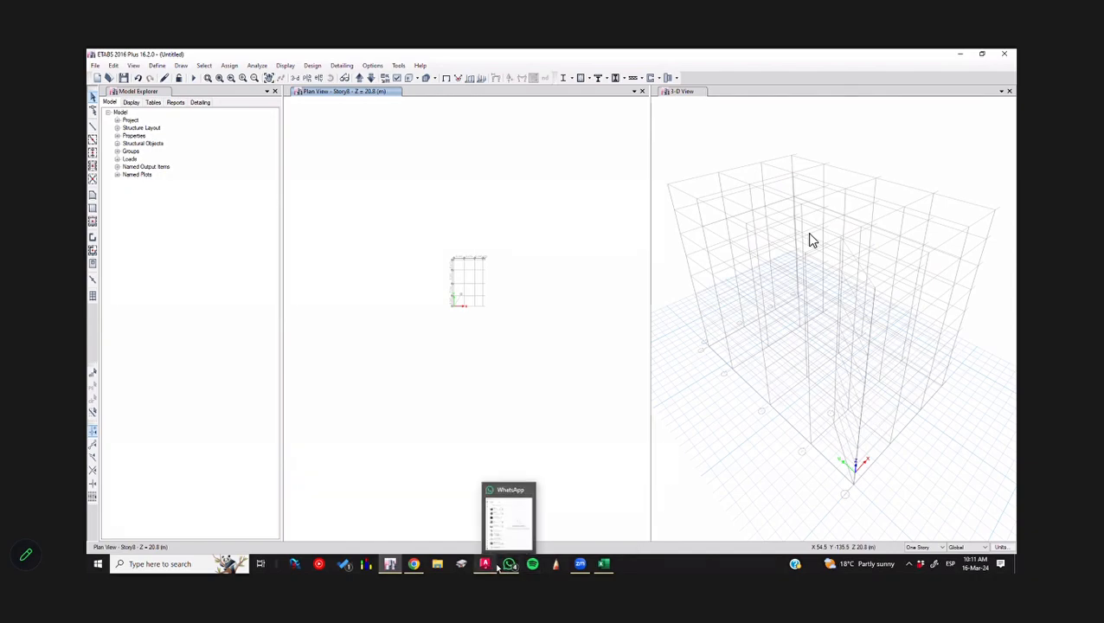
pyautogui.click(485, 564)
pyautogui.scroll(-3, 812, 240)
pyautogui.scroll(2, 811, 240)
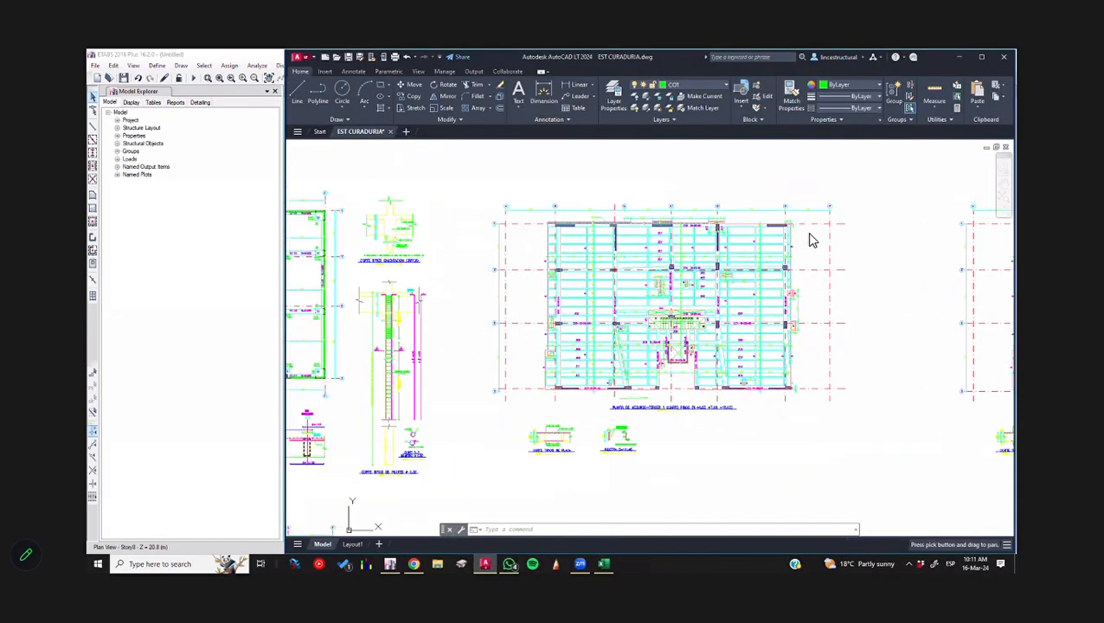
pyautogui.scroll(3, 812, 239)
pyautogui.scroll(-5, 812, 239)
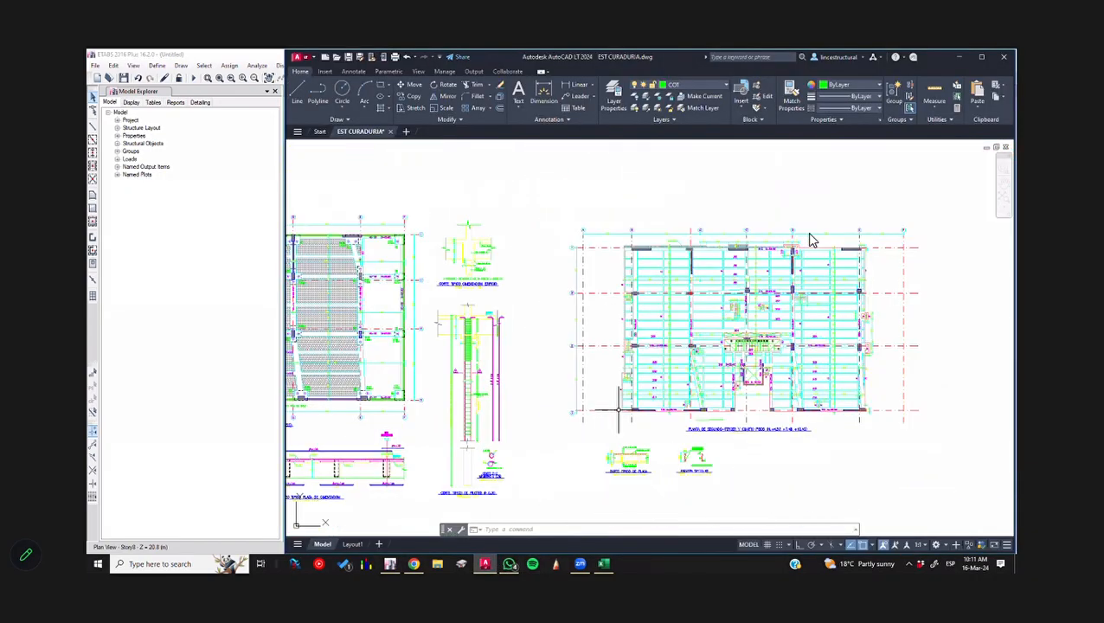
pyautogui.scroll(6, 812, 239)
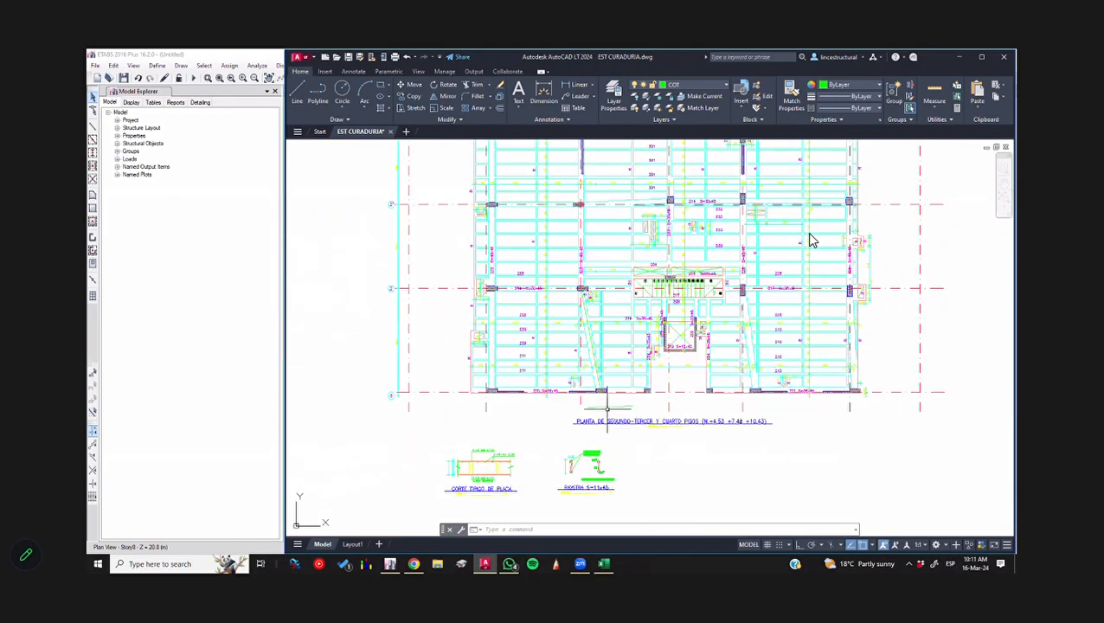
pyautogui.moveTo(605, 373); pyautogui.dragTo(665, 408, button='middle')
pyautogui.click(727, 399)
pyautogui.click(717, 398)
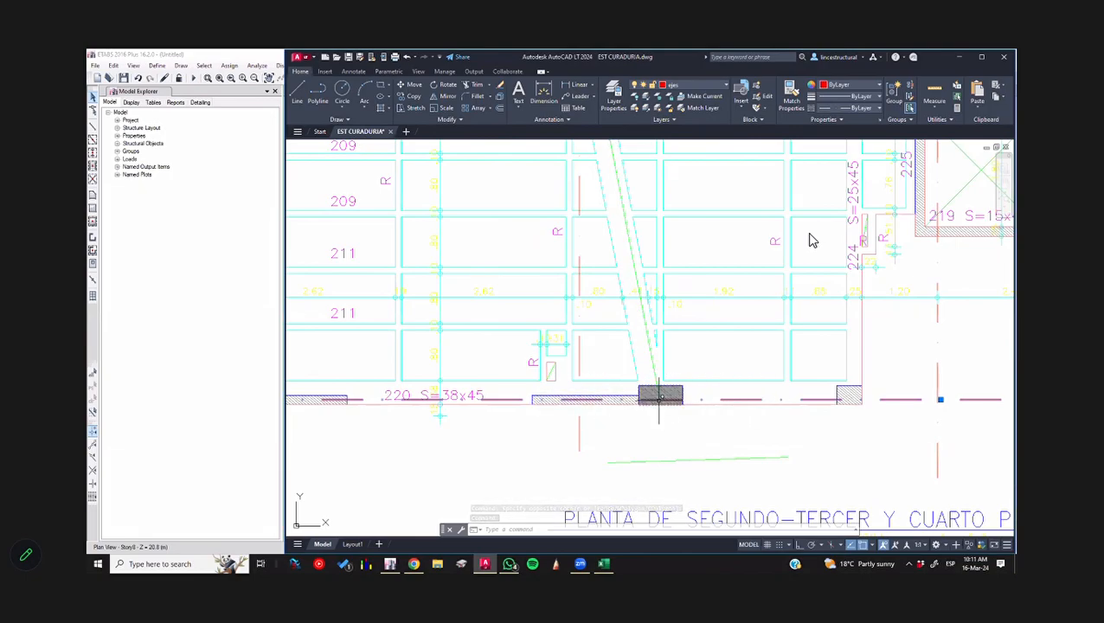
# - Examine both column ends of the inclined beam in the floor plan, select its centre line, and switch back to ETABS
pyautogui.scroll(-5, 659, 398)
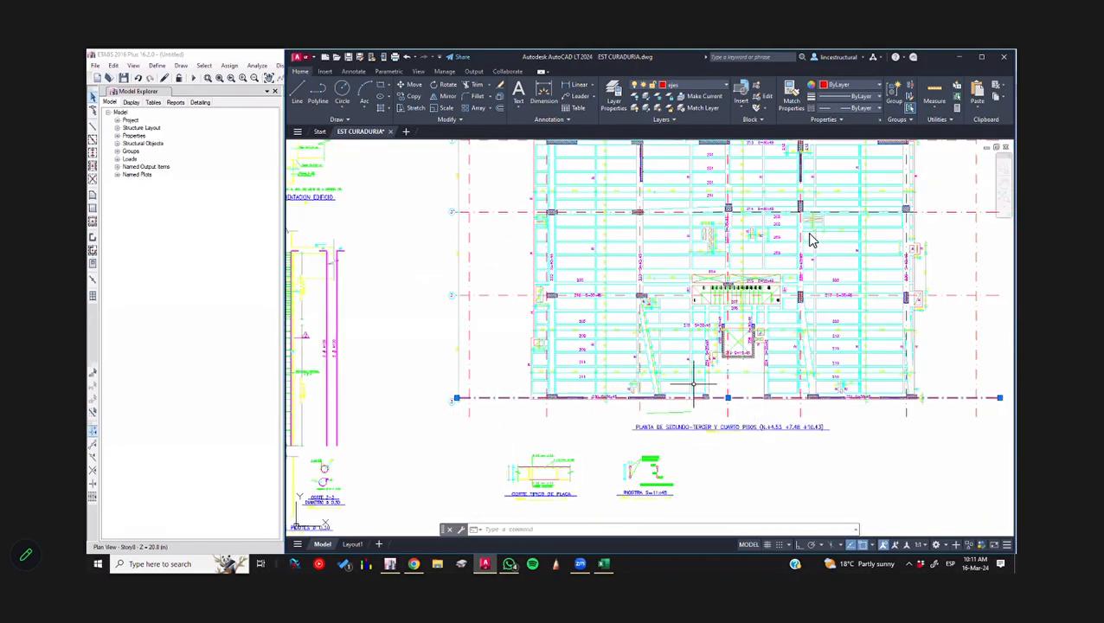
pyautogui.scroll(5, 693, 386)
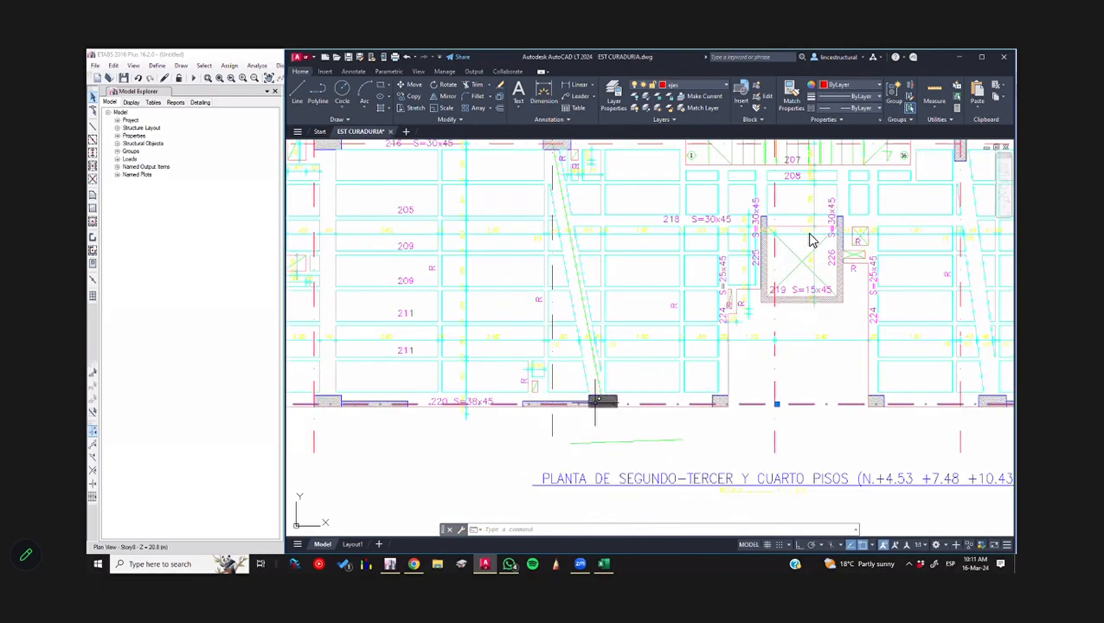
pyautogui.scroll(-5, 613, 400)
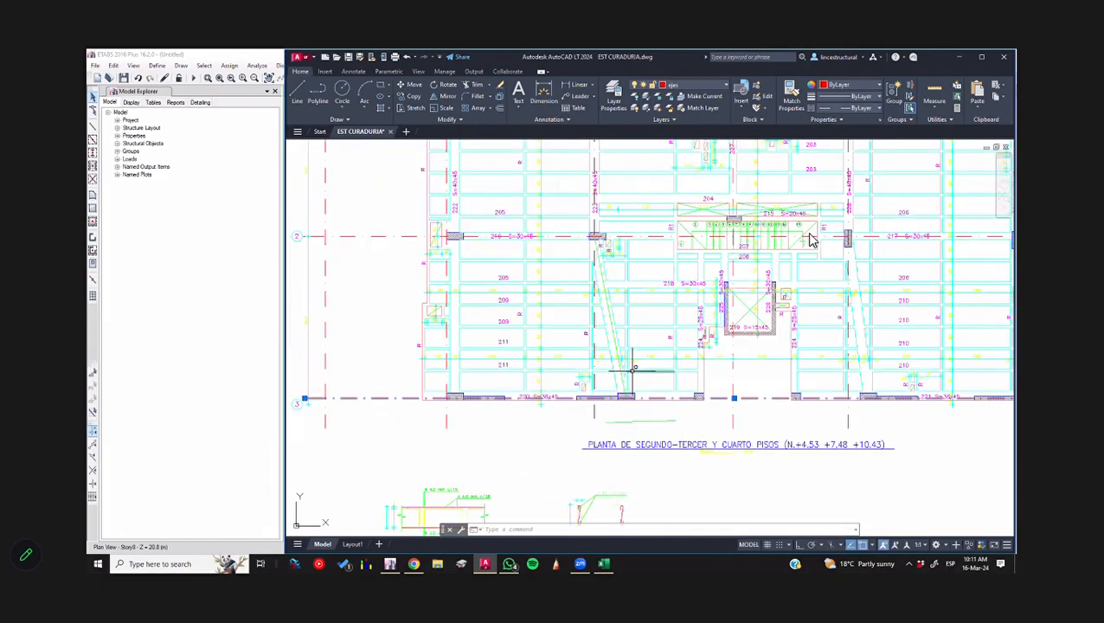
pyautogui.scroll(6, 630, 361)
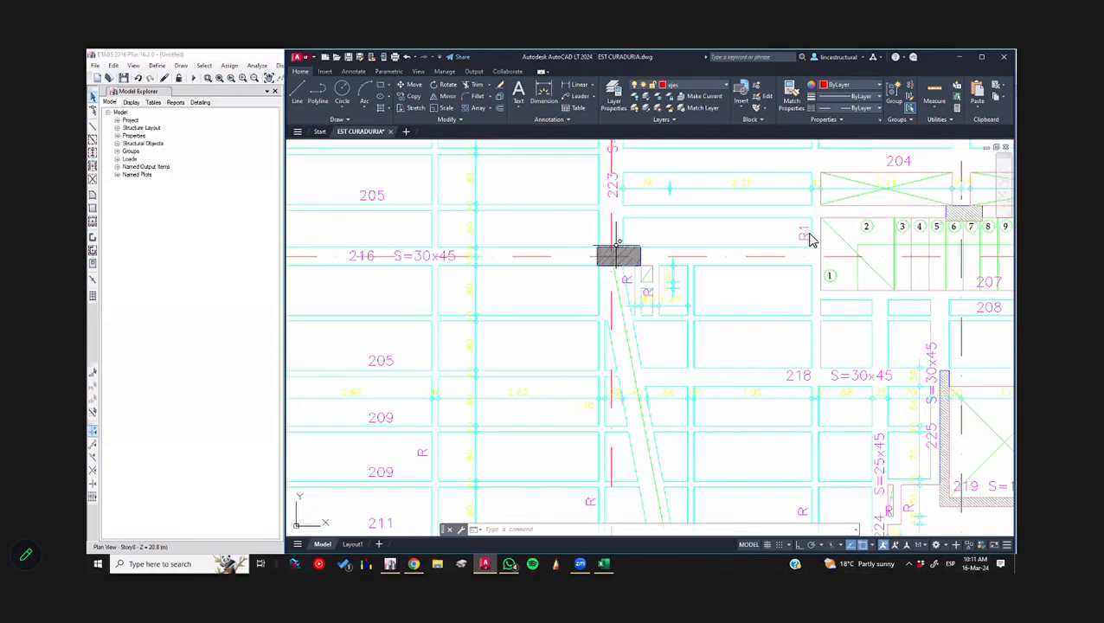
pyautogui.scroll(-5, 673, 426)
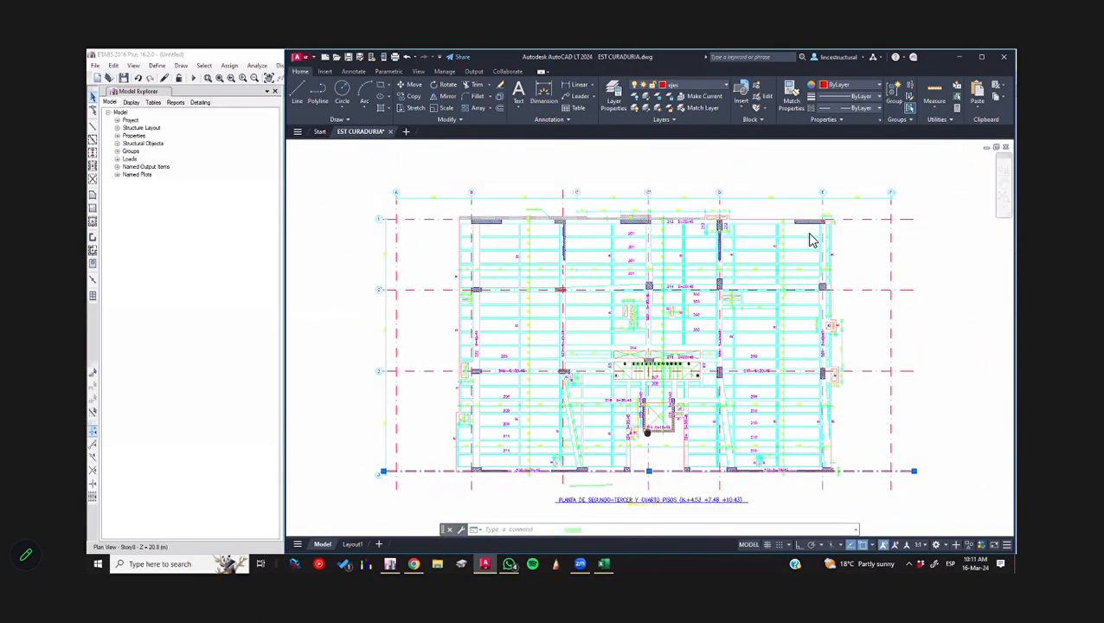
pyautogui.scroll(3, 656, 474)
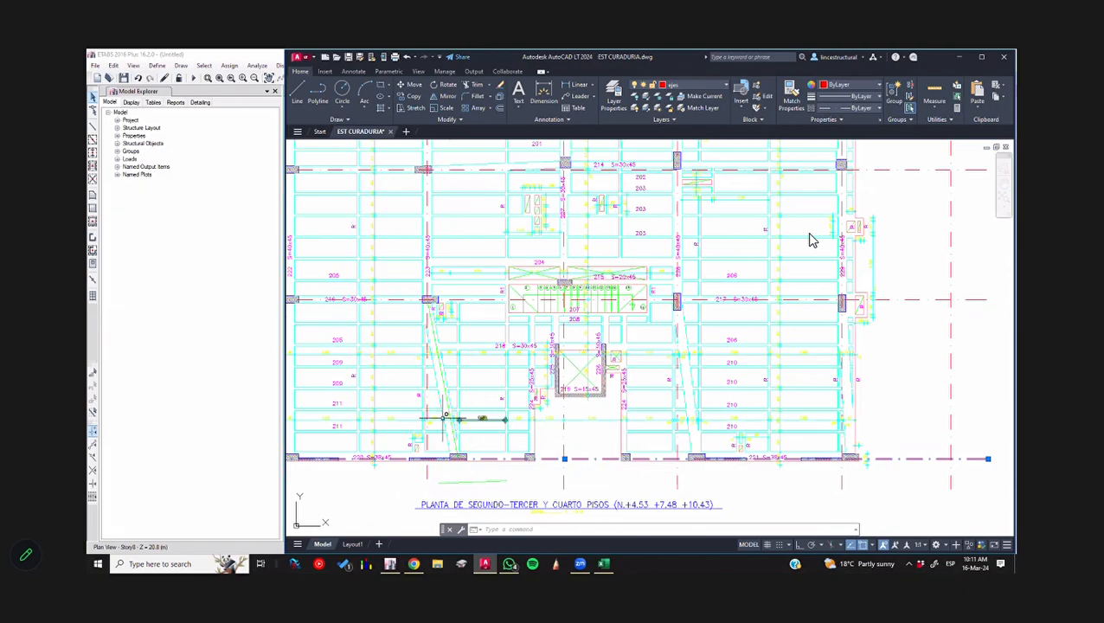
pyautogui.moveTo(505, 496); pyautogui.dragTo(599, 463, button='middle')
pyautogui.click(546, 391)
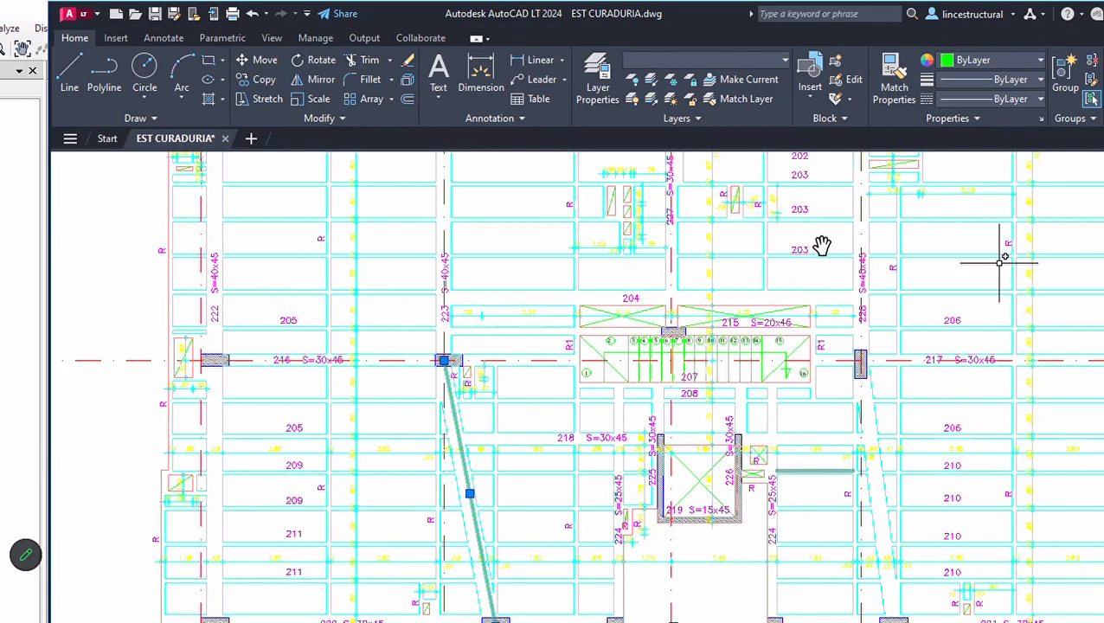
pyautogui.hotkey('alt', 'Tab')
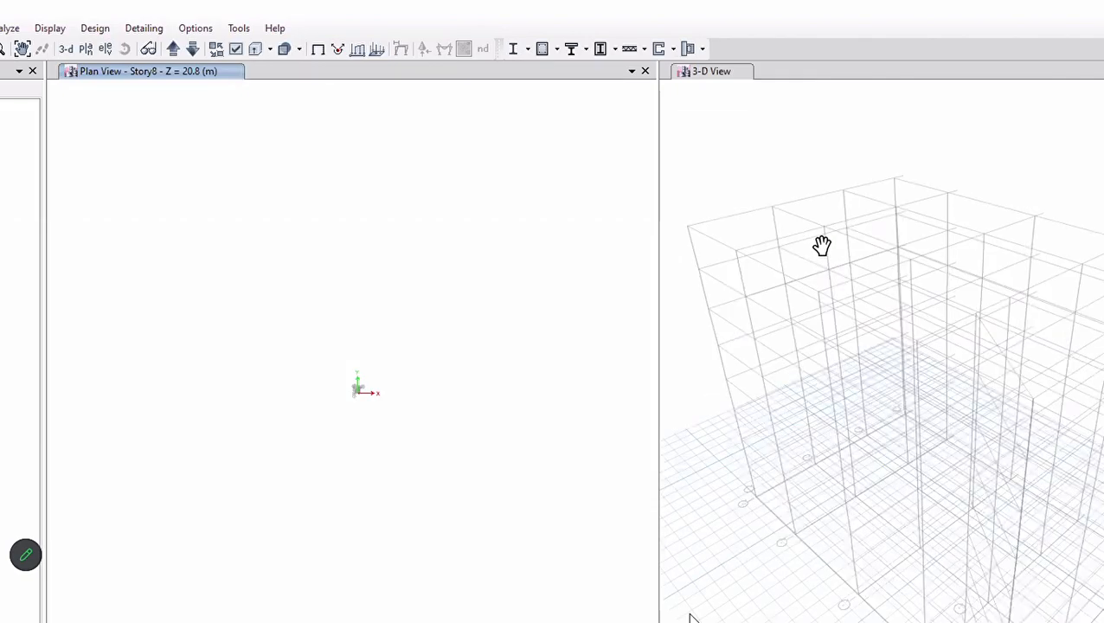
pyautogui.scroll(-10, 691, 528)
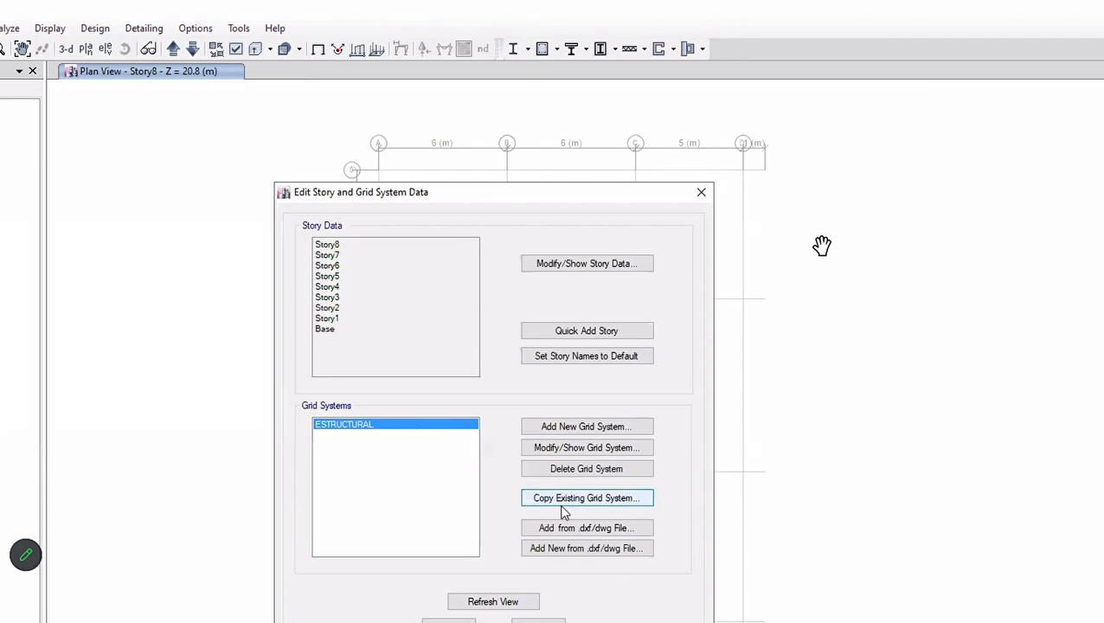
pyautogui.click(587, 469)
pyautogui.click(597, 485)
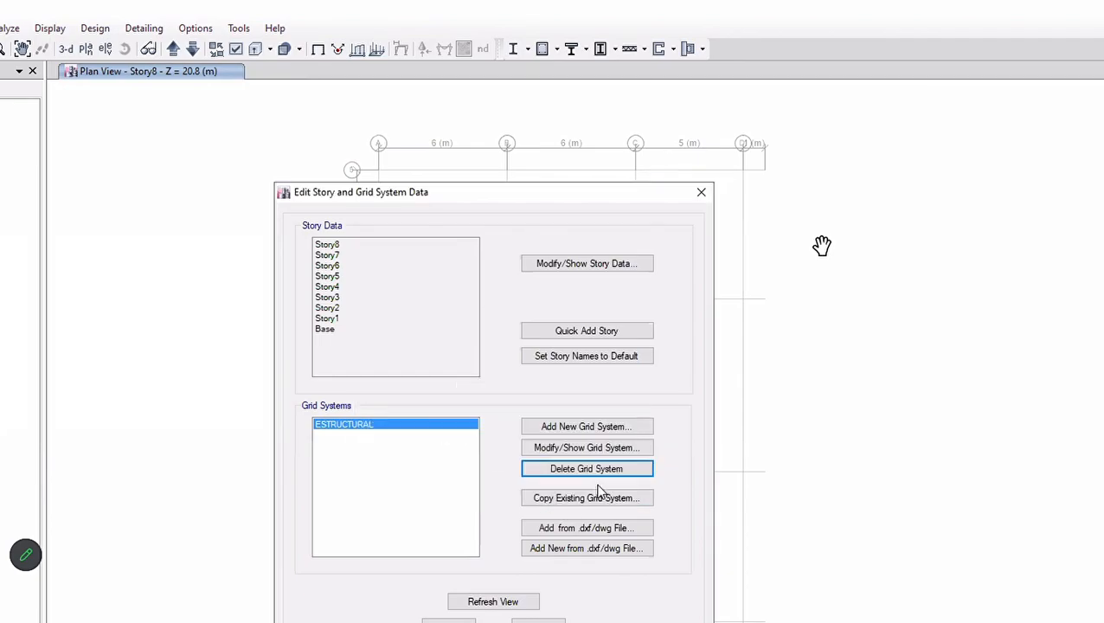
pyautogui.click(597, 449)
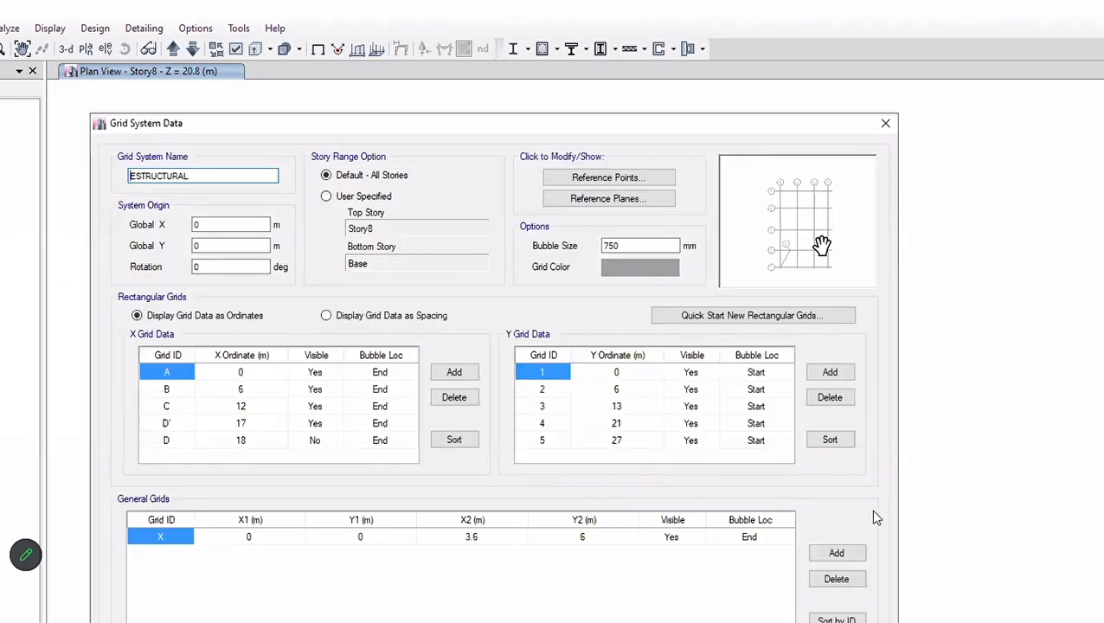
pyautogui.click(836, 579)
pyautogui.click(861, 548)
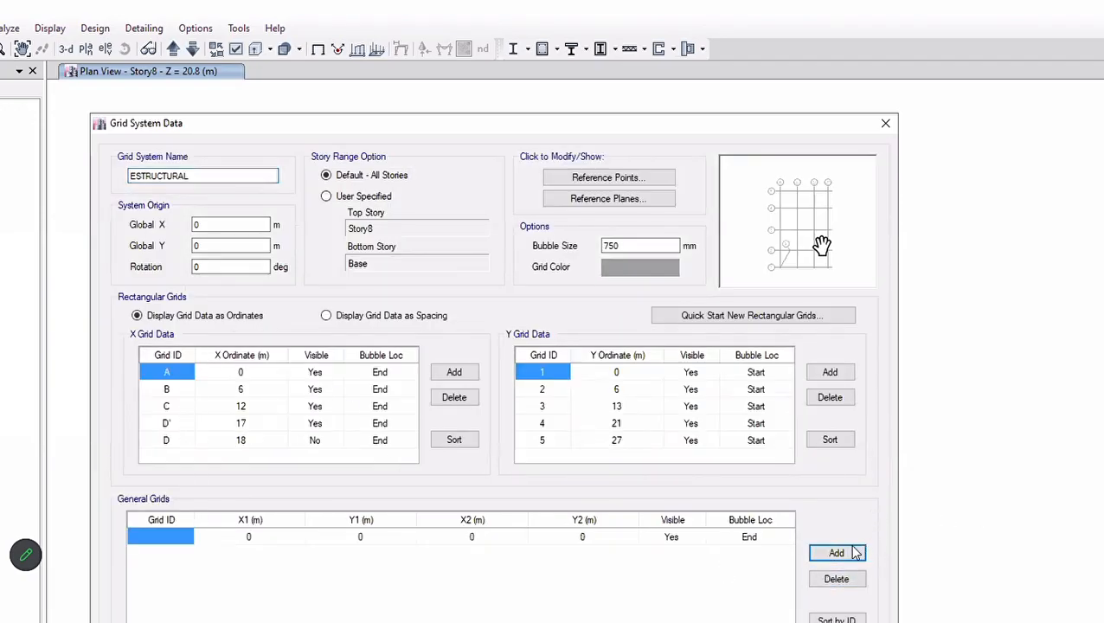
pyautogui.click(277, 543)
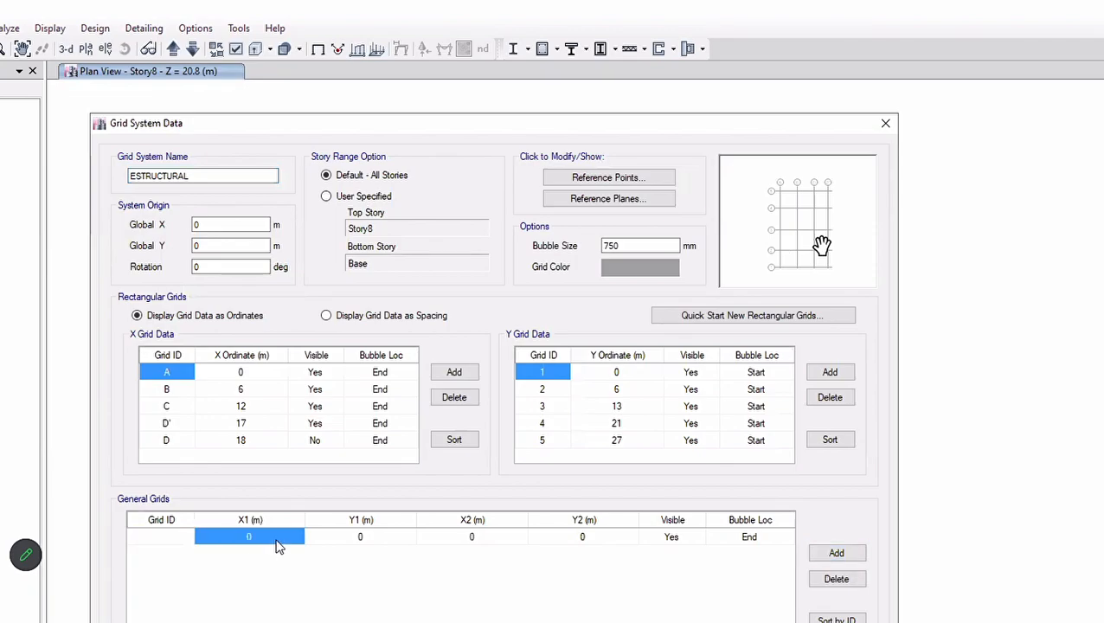
pyautogui.write('1')
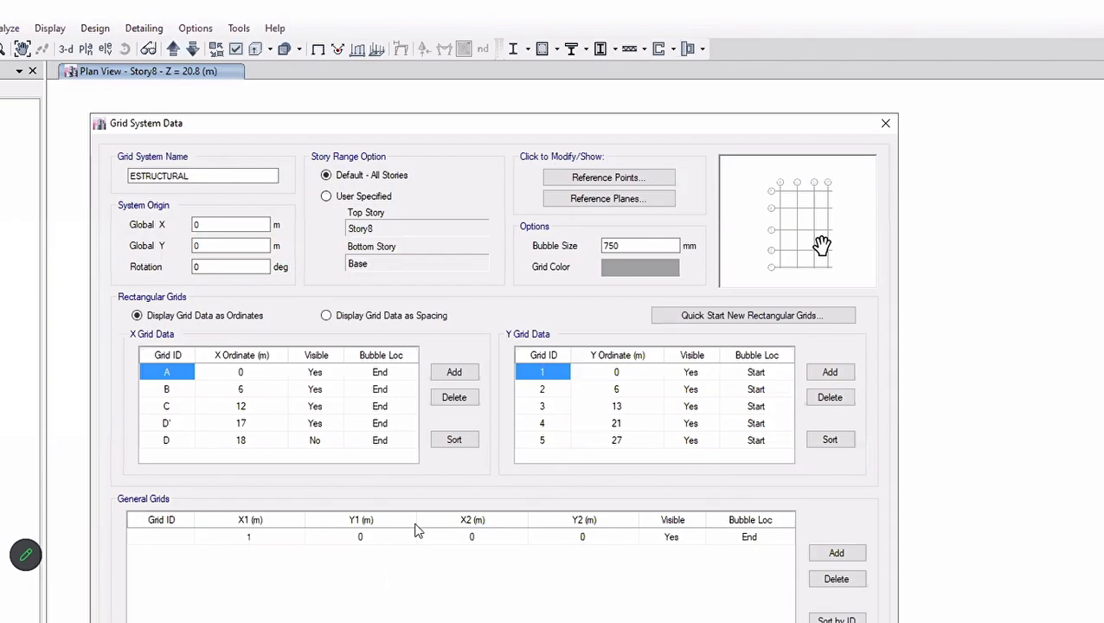
pyautogui.click(372, 540)
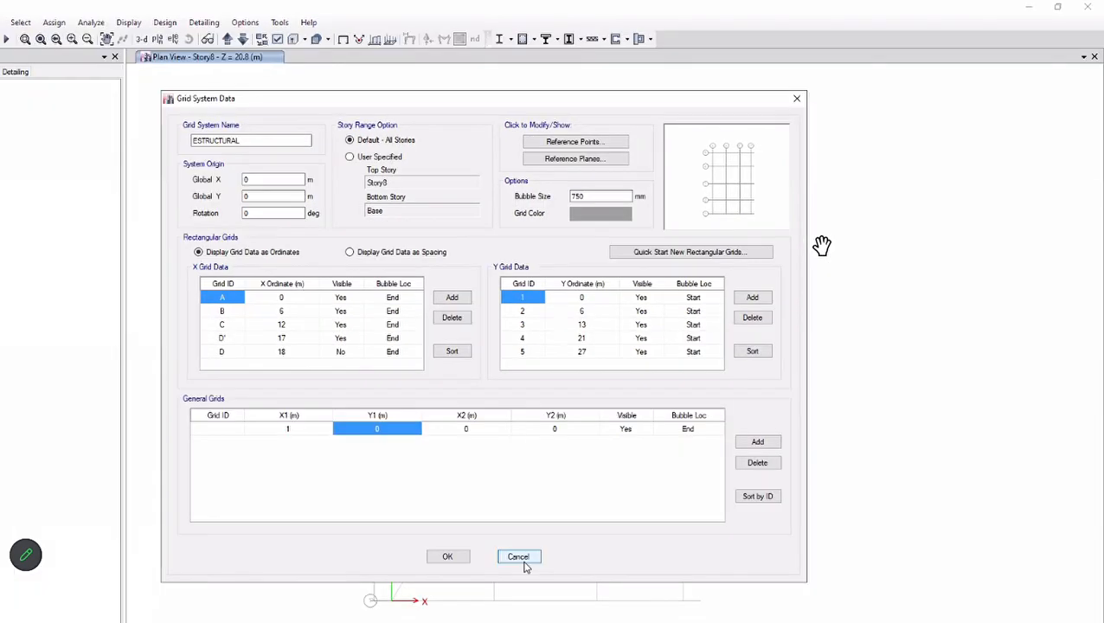
pyautogui.click(522, 558)
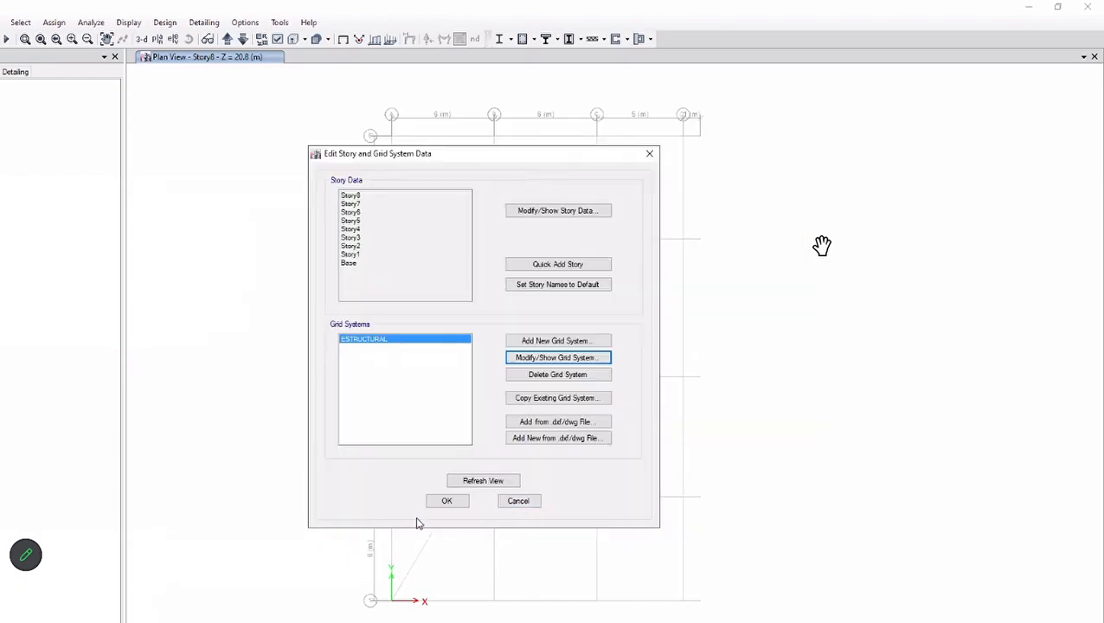
pyautogui.click(446, 501)
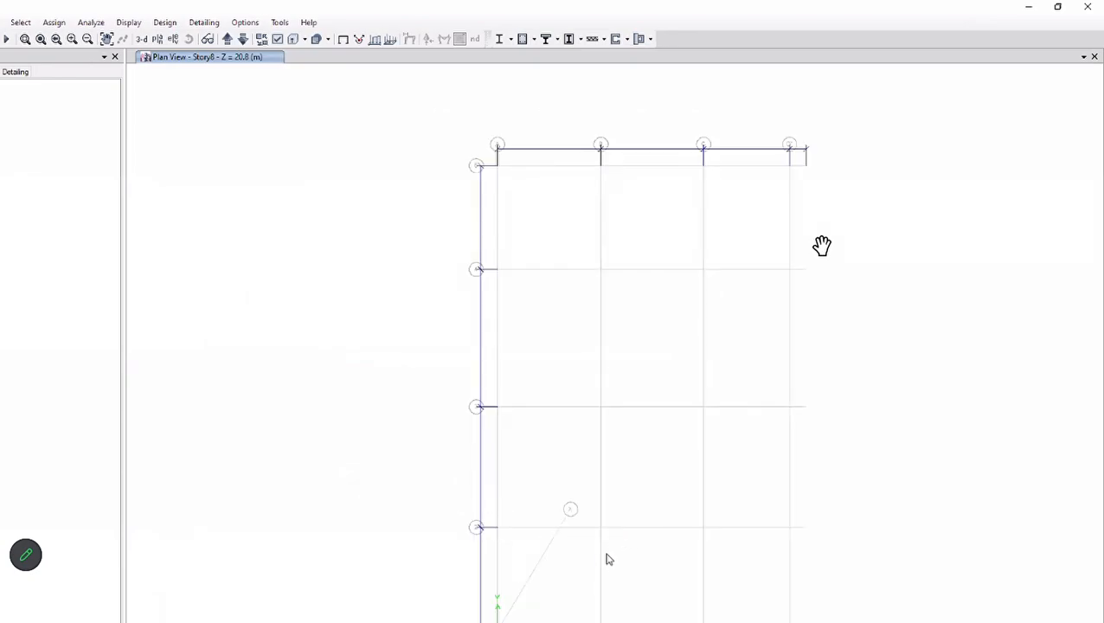
# - Switch to AutoCAD and examine the axes, columns and beam layout across the second-to-fourth-floor plan
pyautogui.scroll(-3, 595, 559)
pyautogui.scroll(-3, 596, 559)
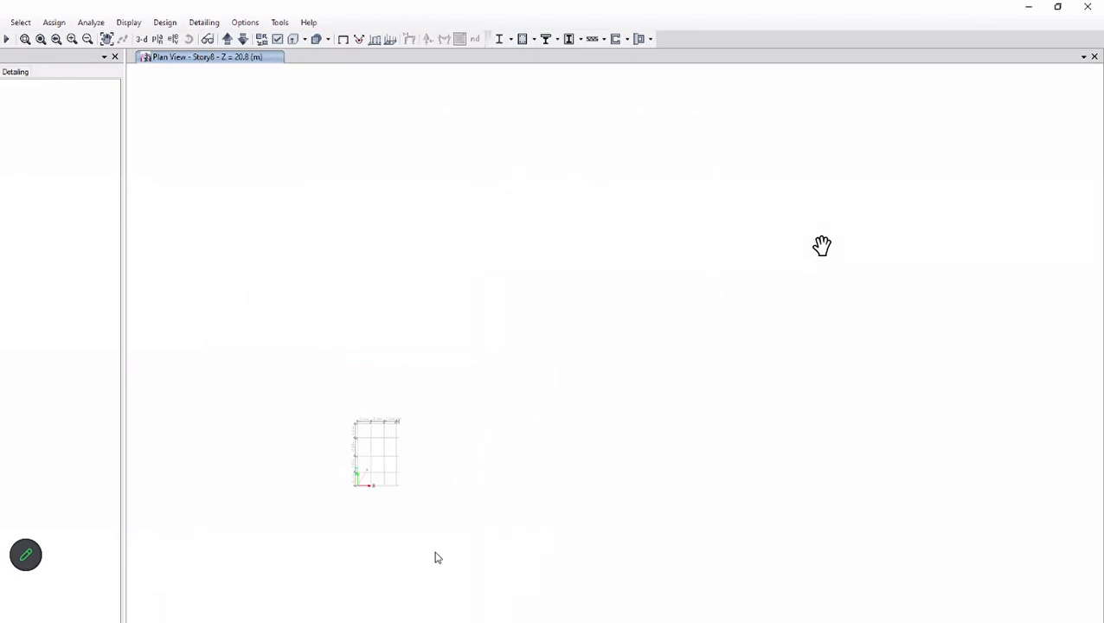
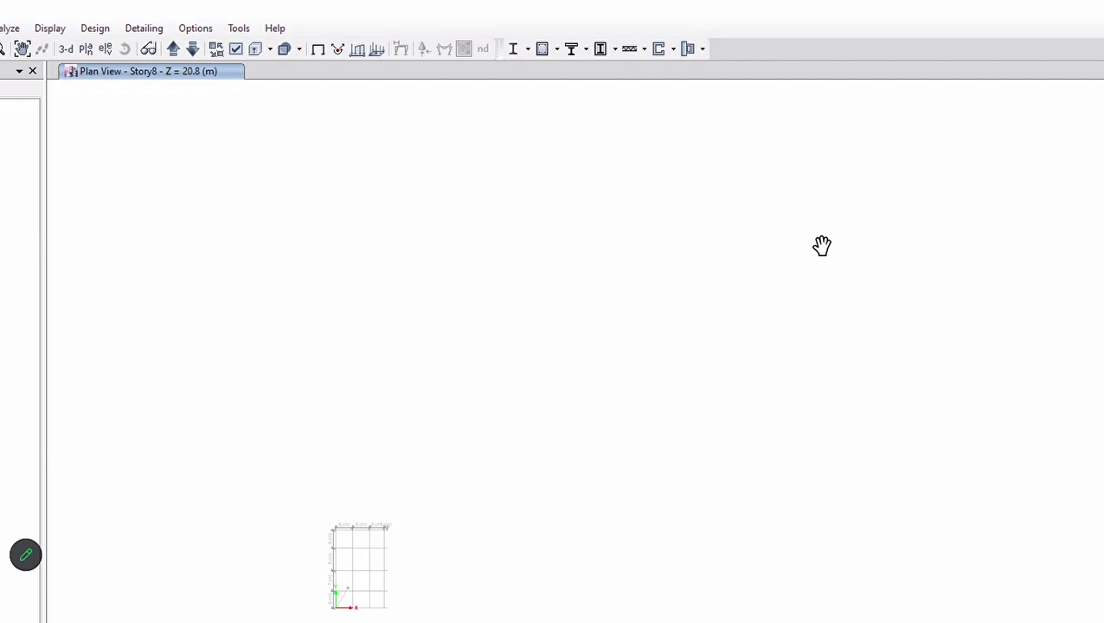
pyautogui.hotkey('alt', 'Tab')
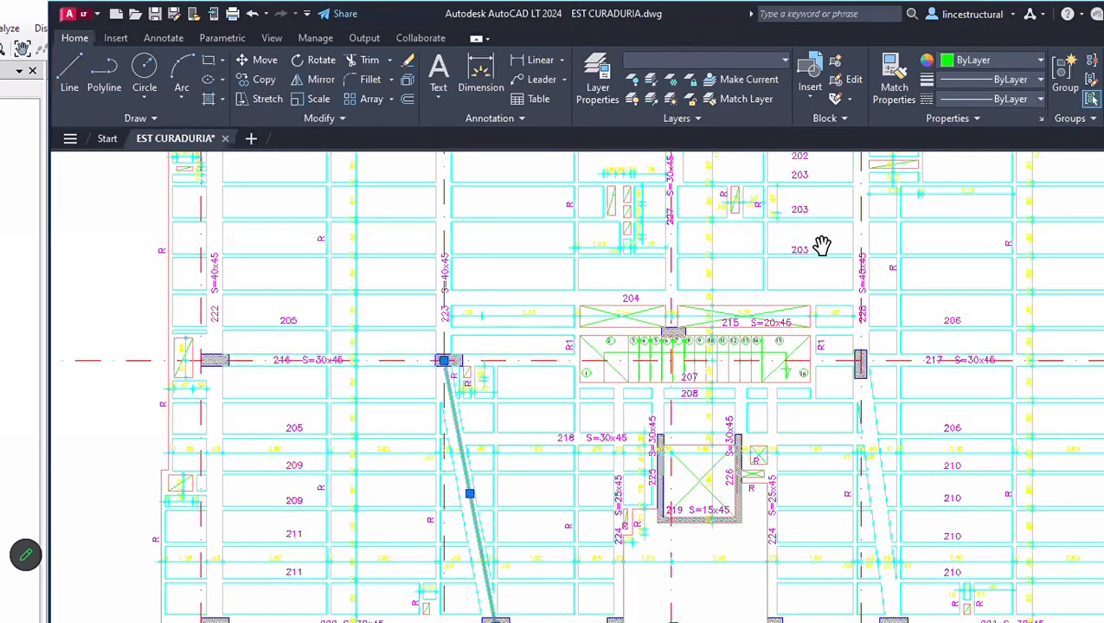
pyautogui.scroll(-4, 751, 577)
pyautogui.moveTo(811, 598); pyautogui.dragTo(535, 613, button='middle')
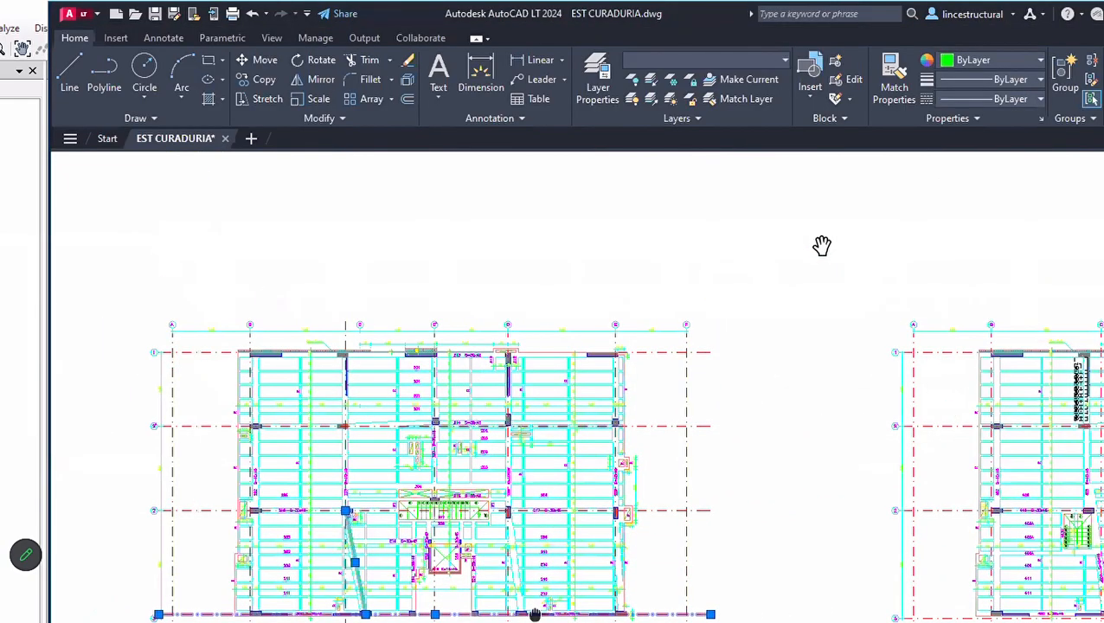
pyautogui.scroll(5, 622, 555)
pyautogui.scroll(-3, 597, 613)
pyautogui.scroll(5, 597, 612)
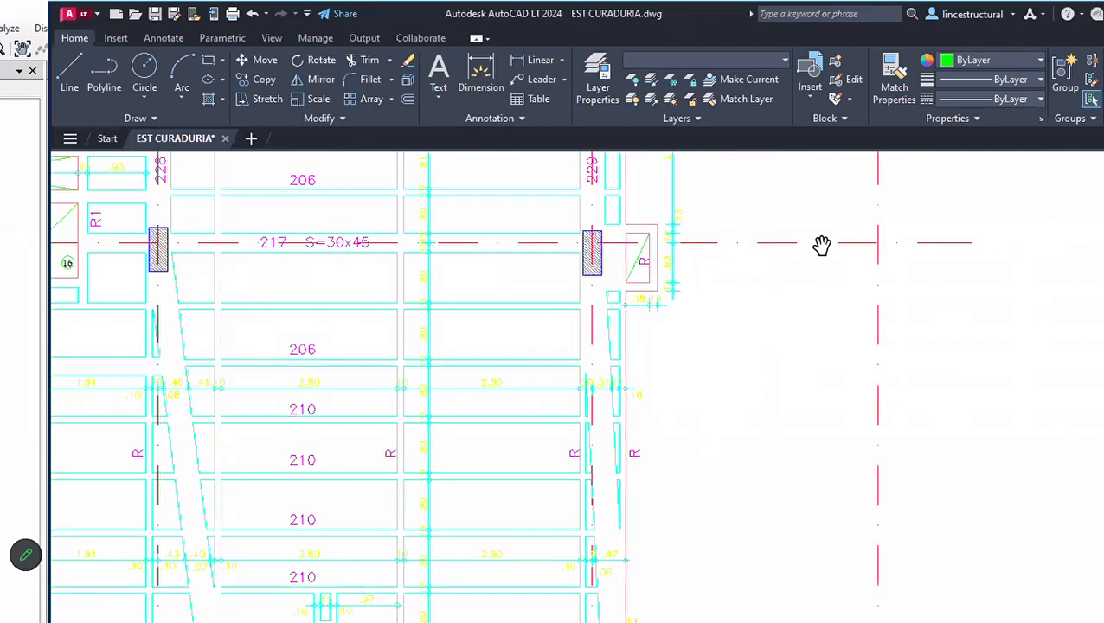
pyautogui.scroll(-3, 597, 613)
pyautogui.moveTo(822, 246)
pyautogui.mouseDown(button='middle')
pyautogui.moveTo(946, 232)
pyautogui.moveTo(942, 266)
pyautogui.moveTo(817, 270)
pyautogui.moveTo(829, 340)
pyautogui.moveTo(780, 435)
pyautogui.mouseUp(button='middle')
pyautogui.scroll(-3, 823, 245)
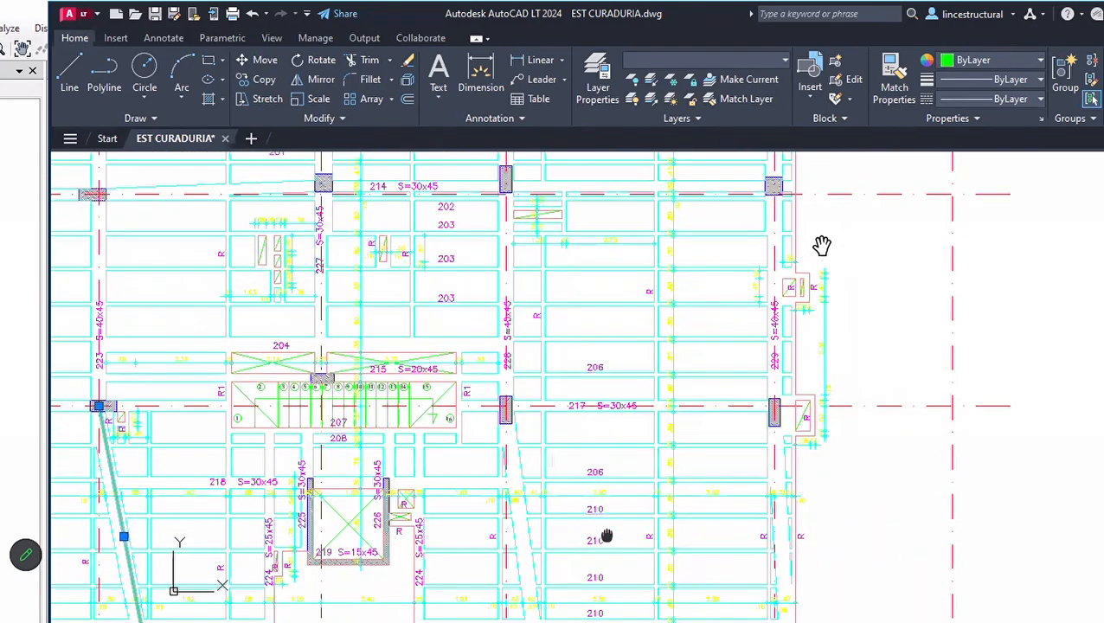
pyautogui.scroll(6, 822, 245)
pyautogui.scroll(-4, 822, 246)
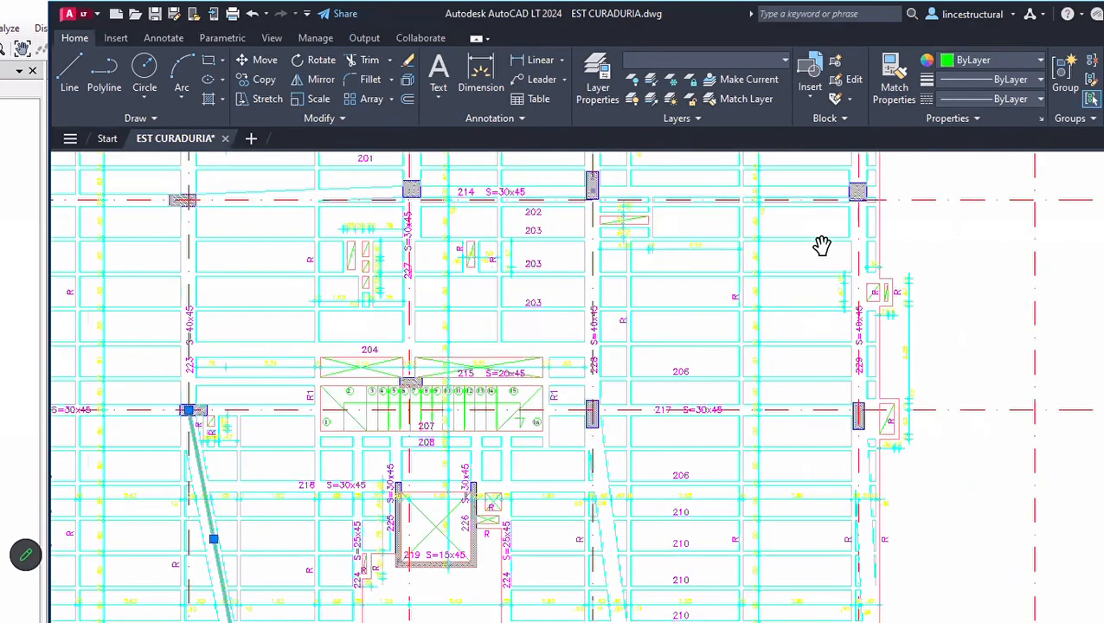
pyautogui.scroll(-4, 822, 246)
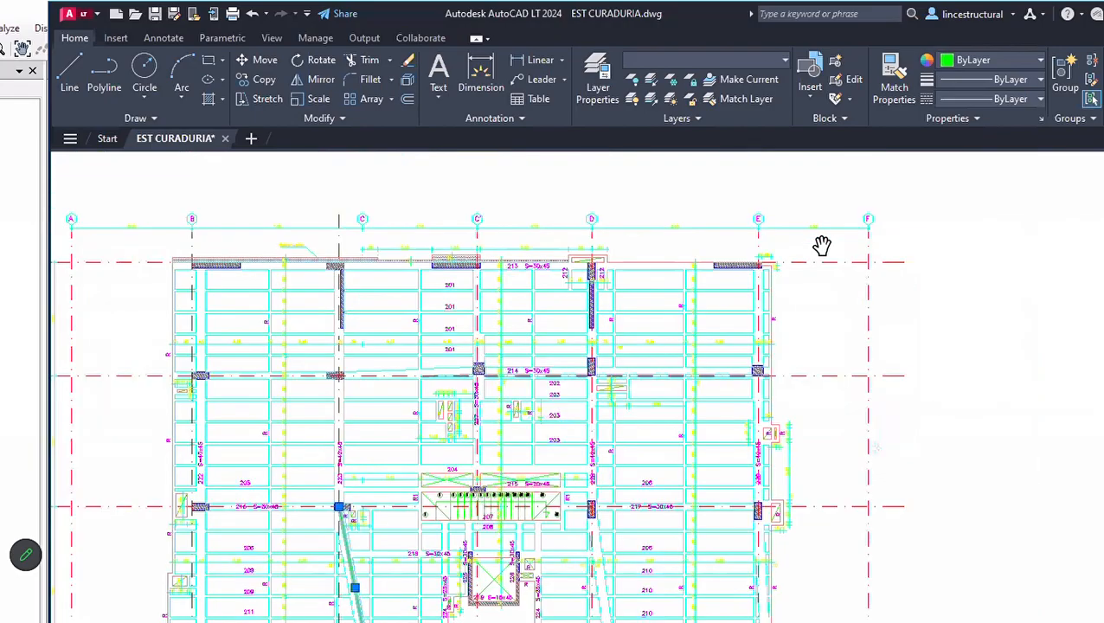
# - Examine the stair, central shaft and inclined beams between the two lower axes of the second-to-fourth-floor plan
pyautogui.scroll(8, 822, 246)
pyautogui.scroll(-2, 823, 245)
pyautogui.scroll(-3, 822, 246)
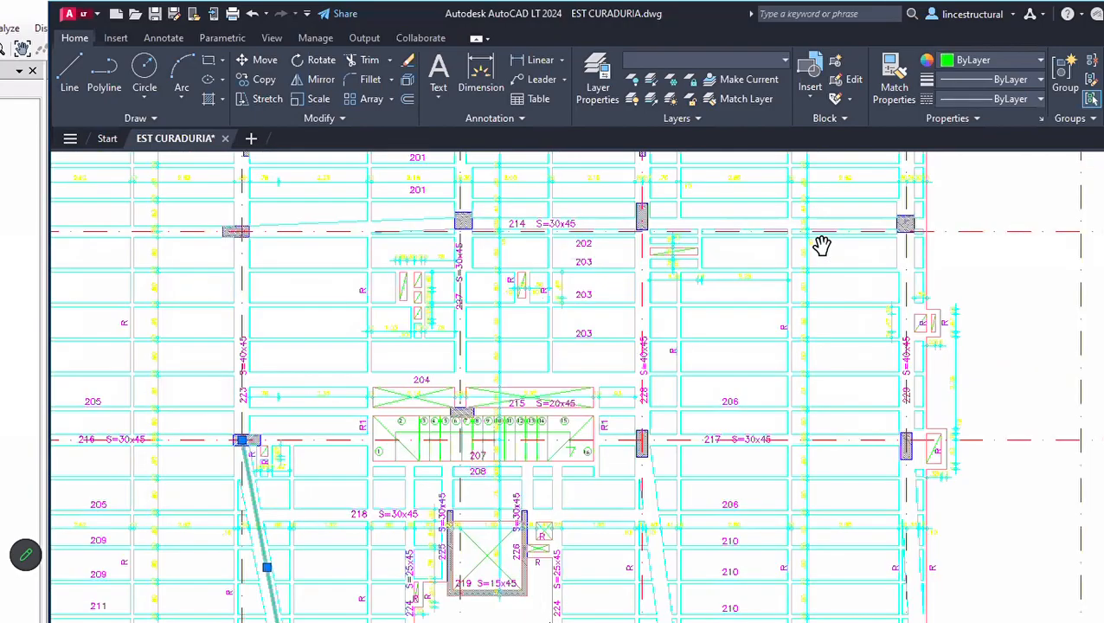
pyautogui.scroll(-2, 822, 246)
pyautogui.scroll(2, 822, 246)
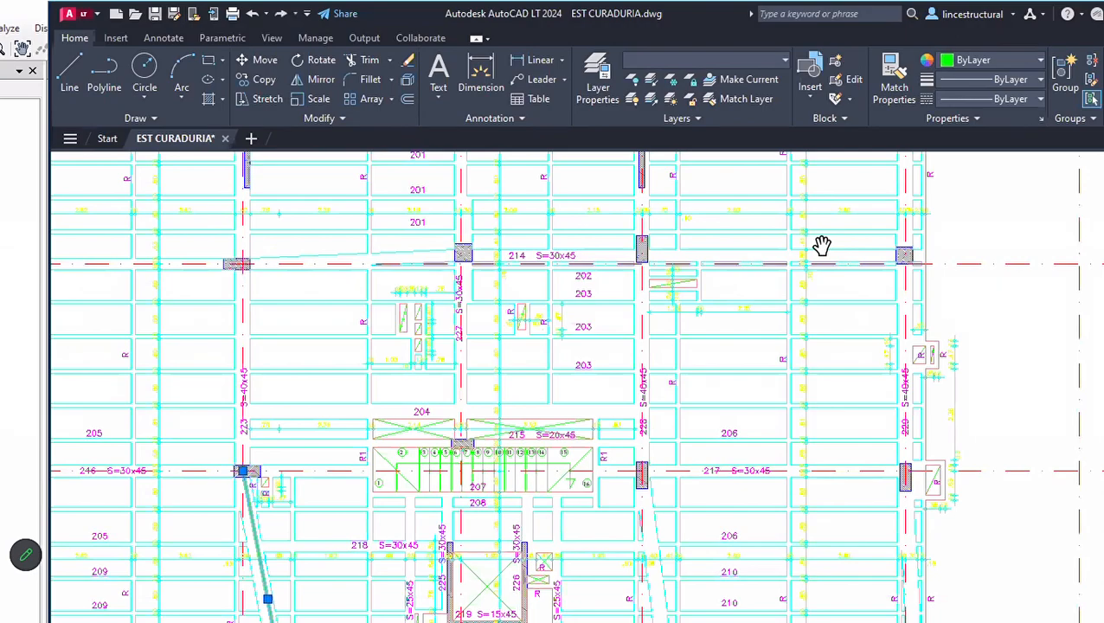
pyautogui.scroll(2, 822, 246)
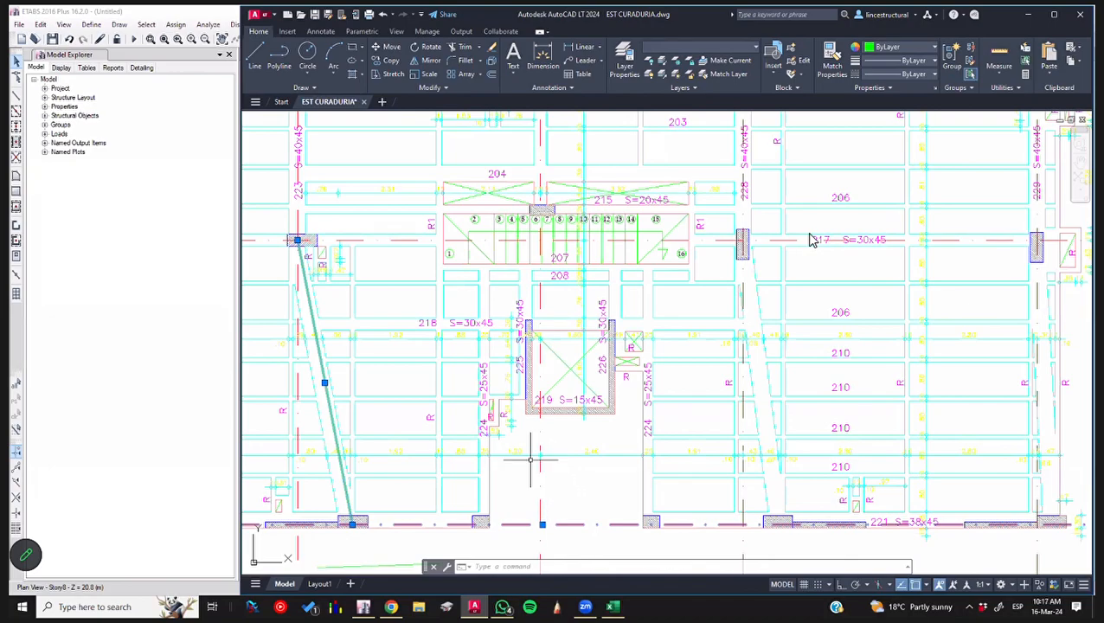
pyautogui.scroll(-2, 550, 483)
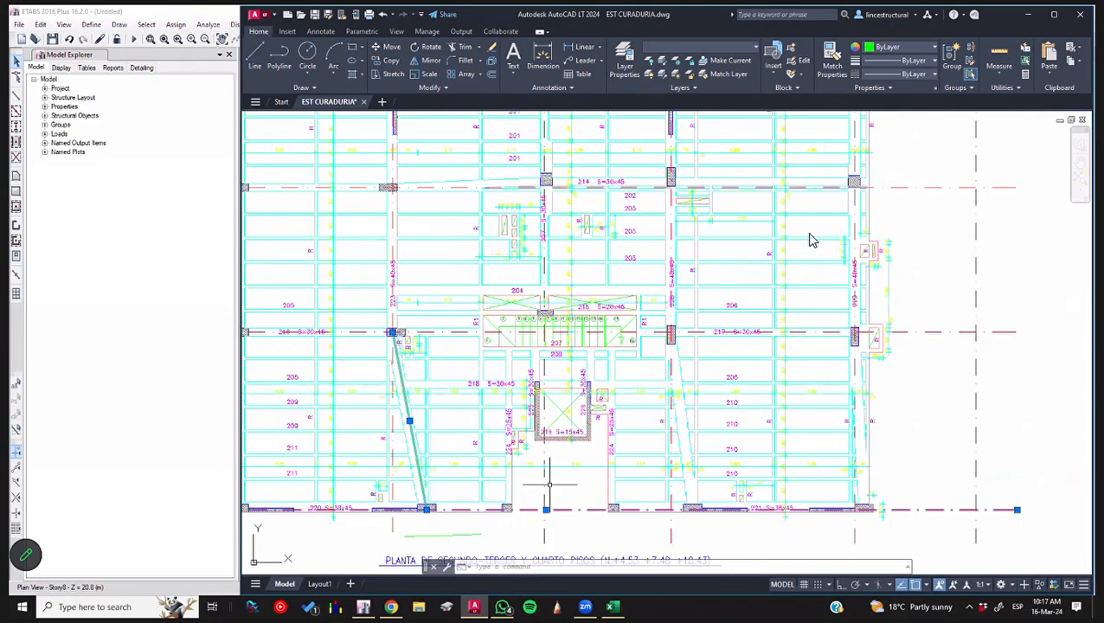
pyautogui.scroll(2, 549, 483)
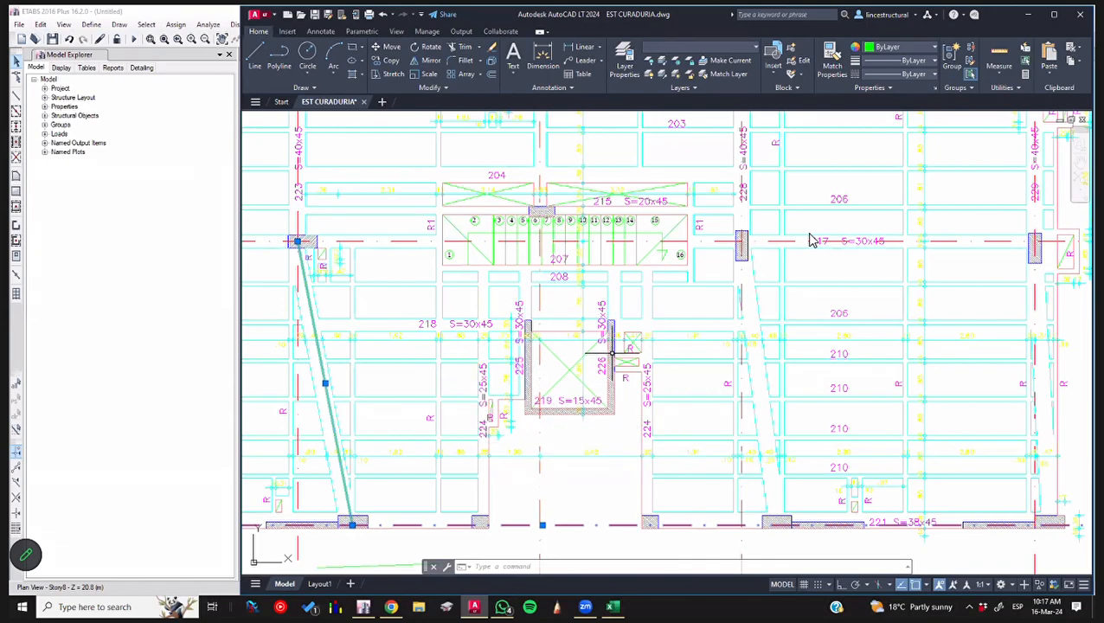
pyautogui.moveTo(612, 344)
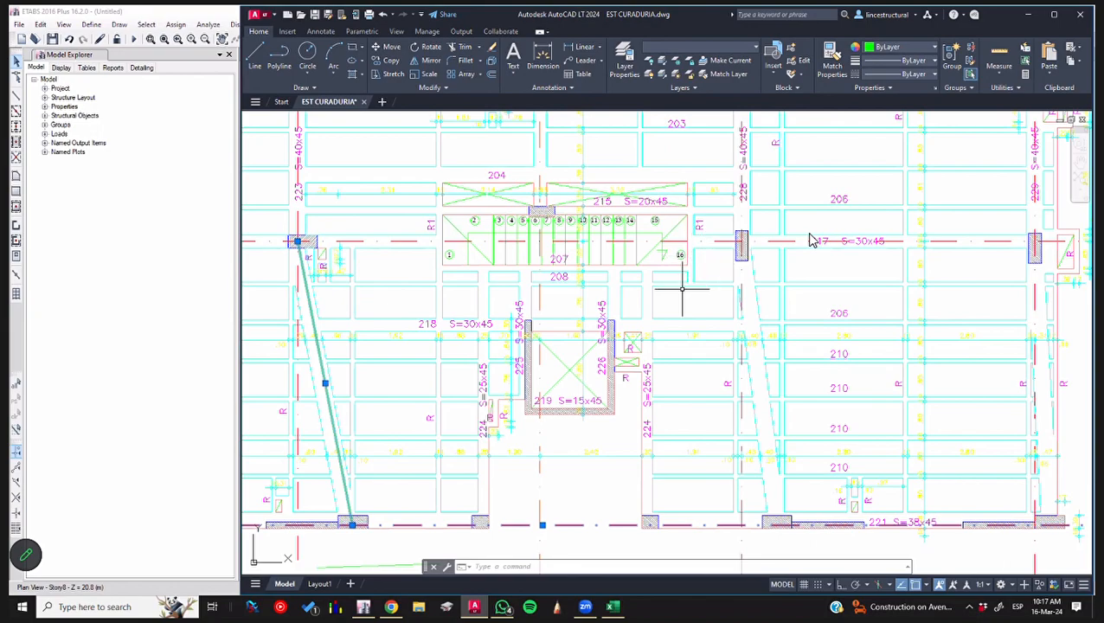
# - Inspect the inclined beams around the central shaft in the semi-basement foundation plan at N.-2.23
pyautogui.scroll(-6, 812, 240)
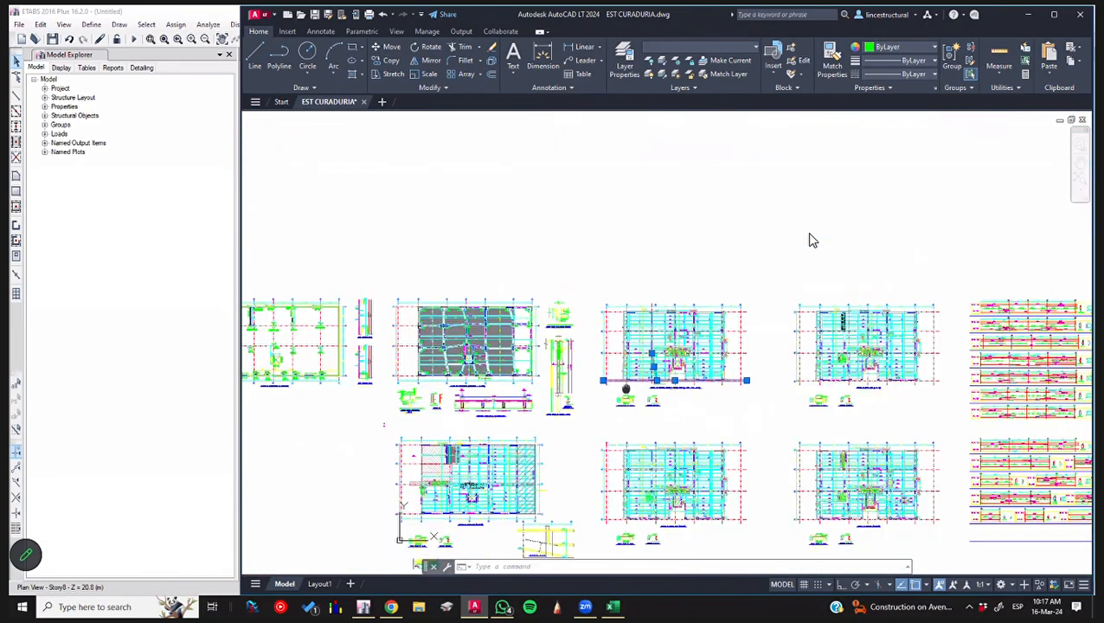
pyautogui.scroll(6, 812, 240)
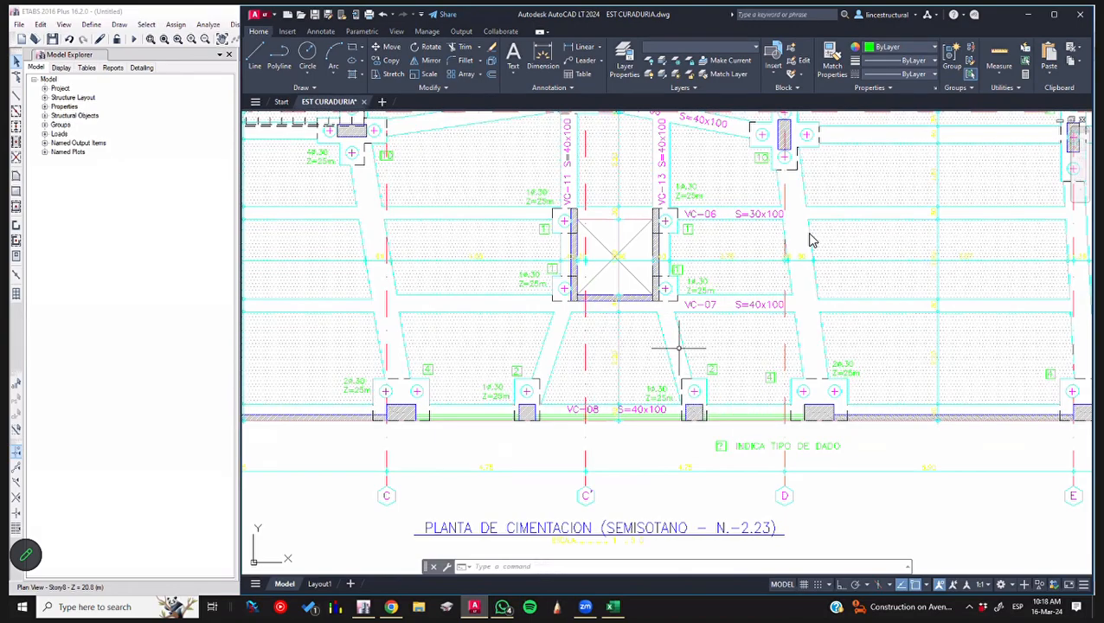
pyautogui.scroll(-5, 679, 350)
pyautogui.scroll(-4, 706, 392)
pyautogui.moveTo(749, 372); pyautogui.dragTo(380, 363, button='middle')
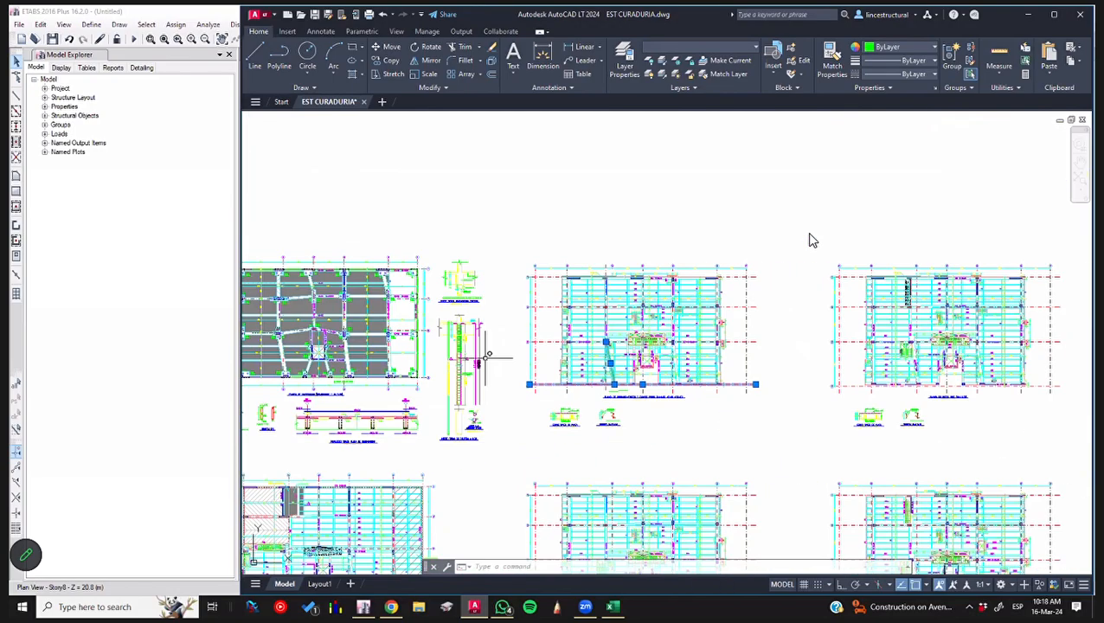
# - Return to the second-to-fourth-floor plan, examine the area below the central shaft, and clear the selection of the axis and beam lines
pyautogui.scroll(6, 631, 367)
pyautogui.scroll(3, 811, 241)
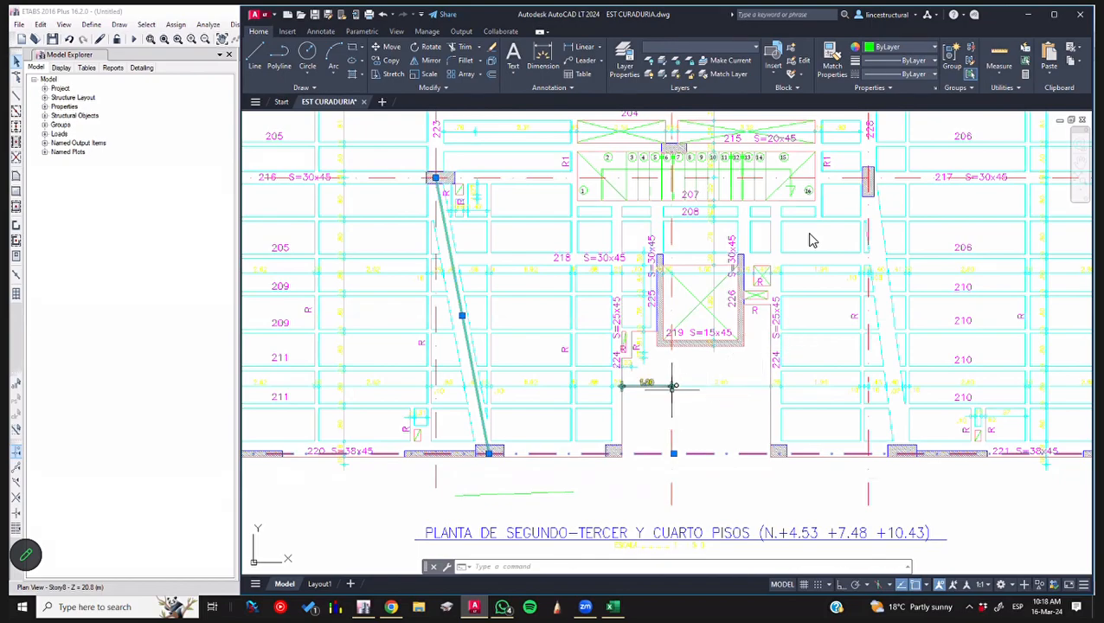
pyautogui.scroll(-5, 703, 381)
pyautogui.moveTo(775, 384); pyautogui.dragTo(667, 423, button='middle')
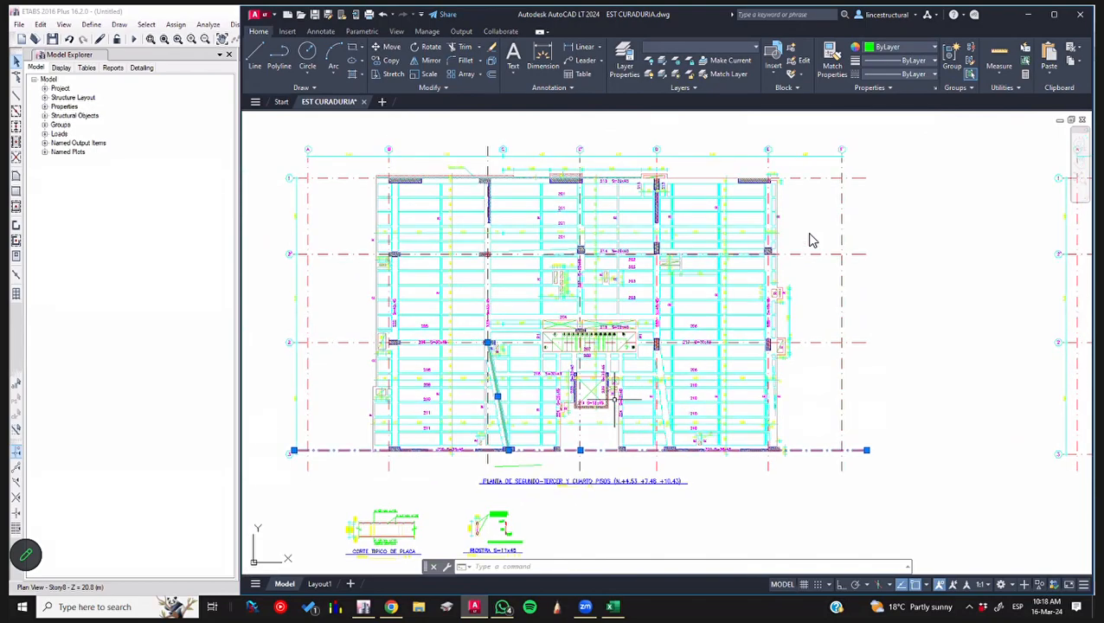
pyautogui.scroll(4, 812, 240)
pyautogui.scroll(-2, 812, 240)
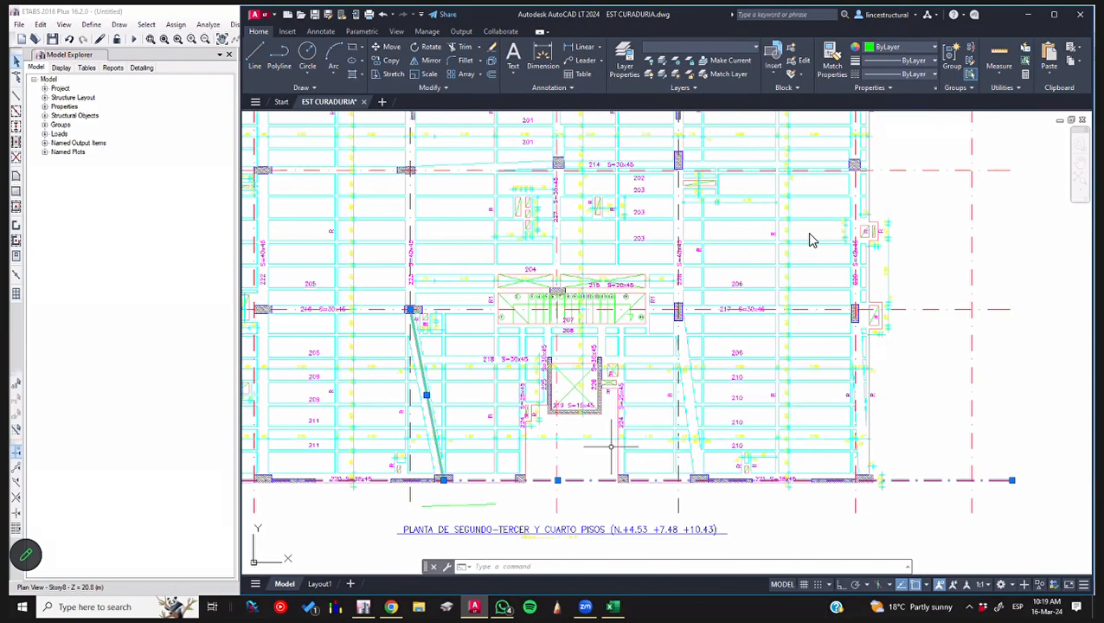
pyautogui.scroll(-4, 811, 240)
pyautogui.scroll(4, 811, 240)
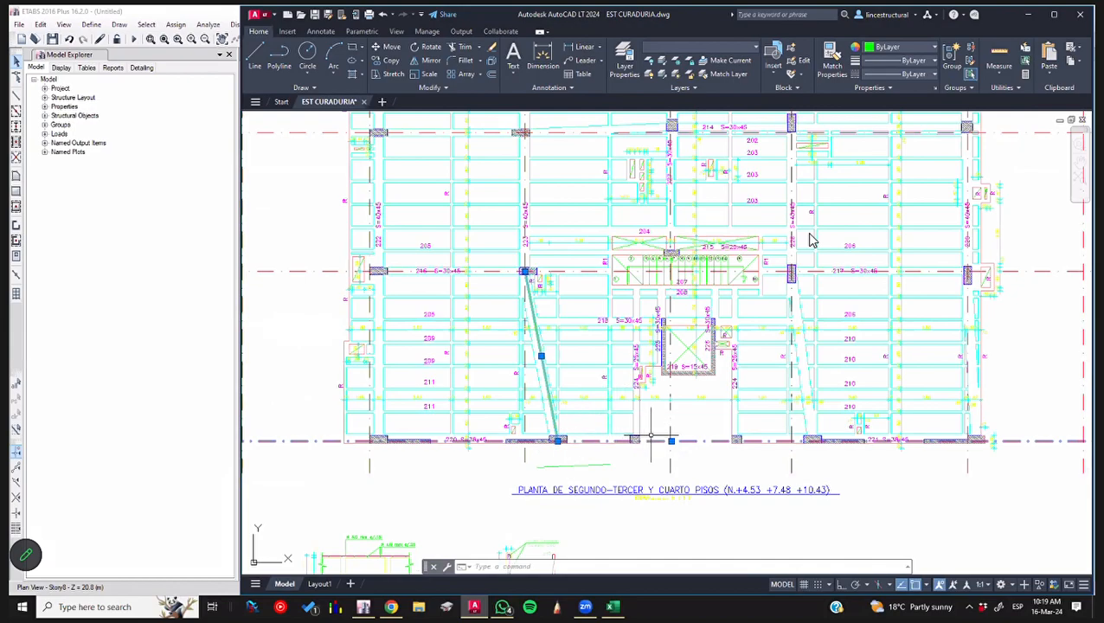
pyautogui.press('Escape')
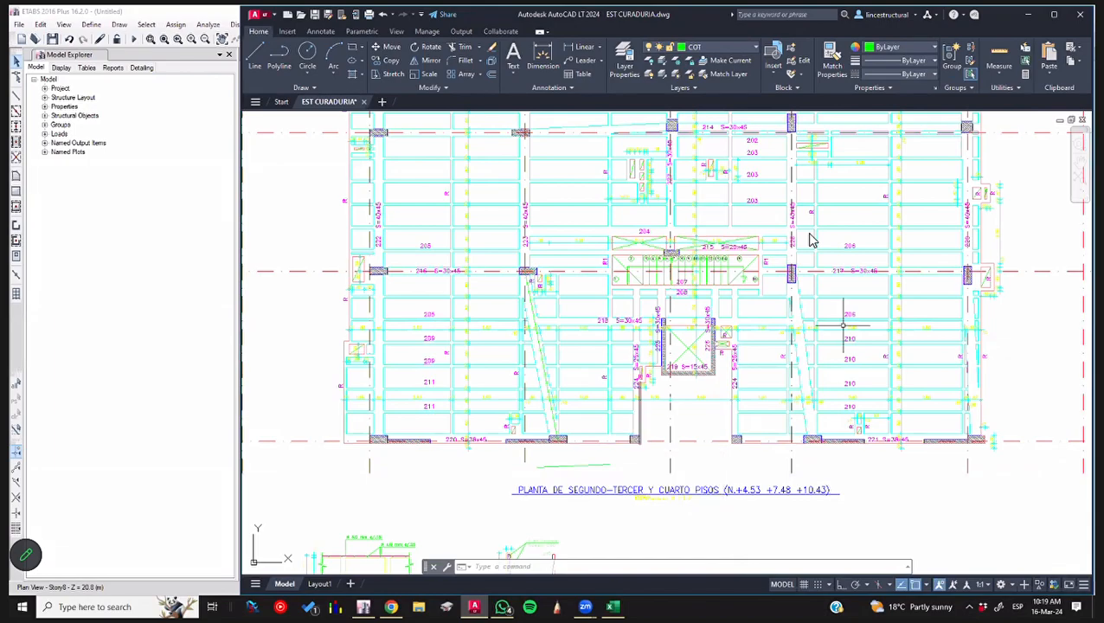
# - Minimize AutoCAD to return to ETABS and inspect inclined grid X near grid line 2 in the Story8 plan
pyautogui.click(1030, 16)
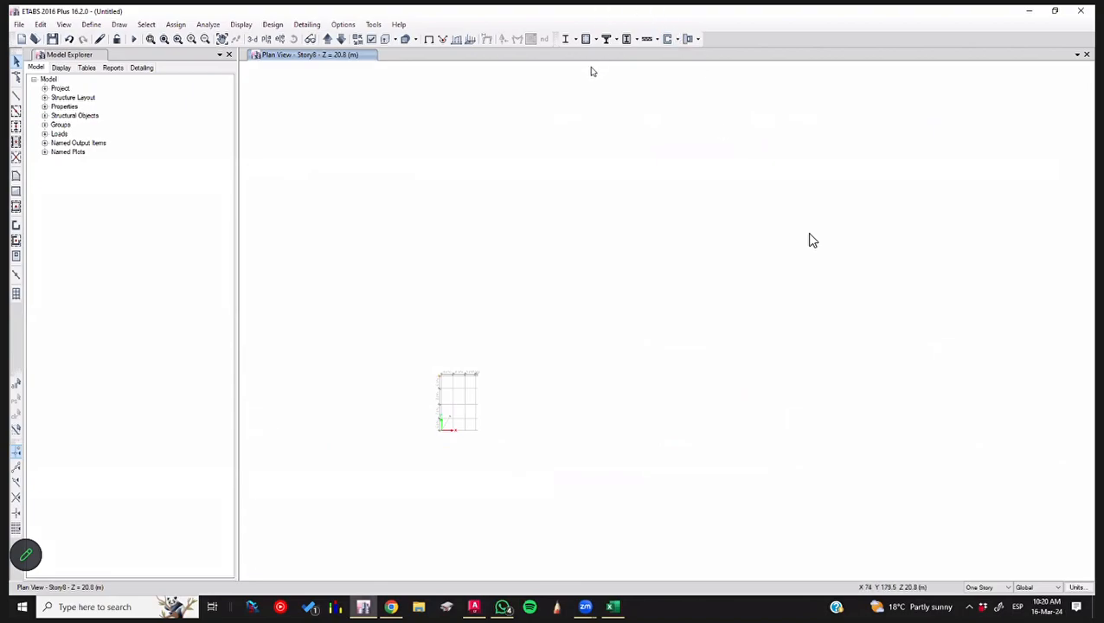
pyautogui.click(714, 123)
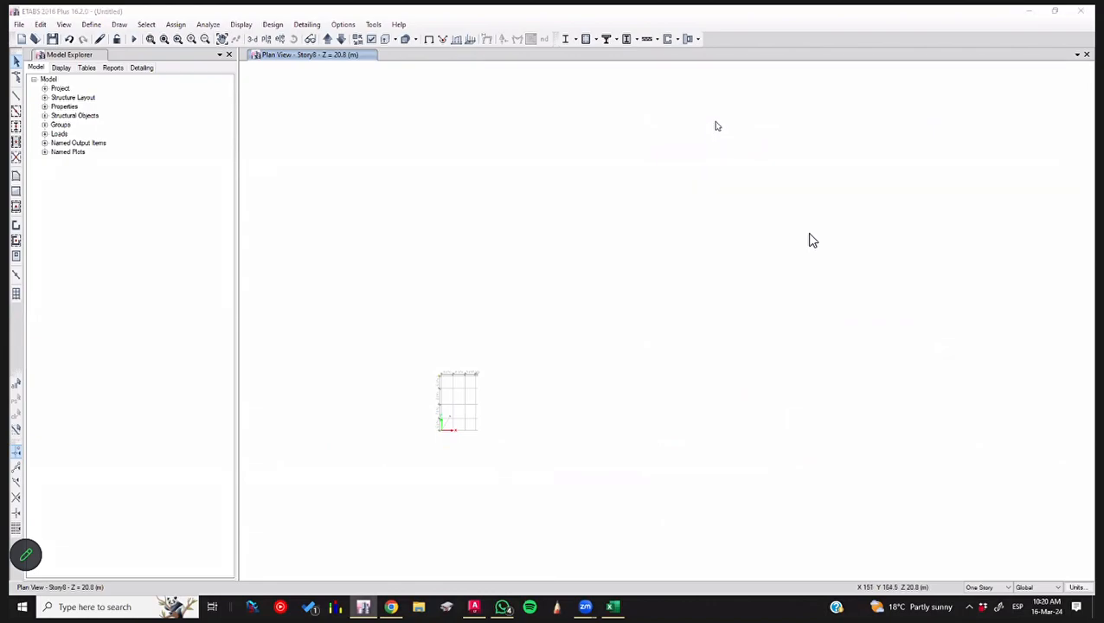
pyautogui.click(568, 403)
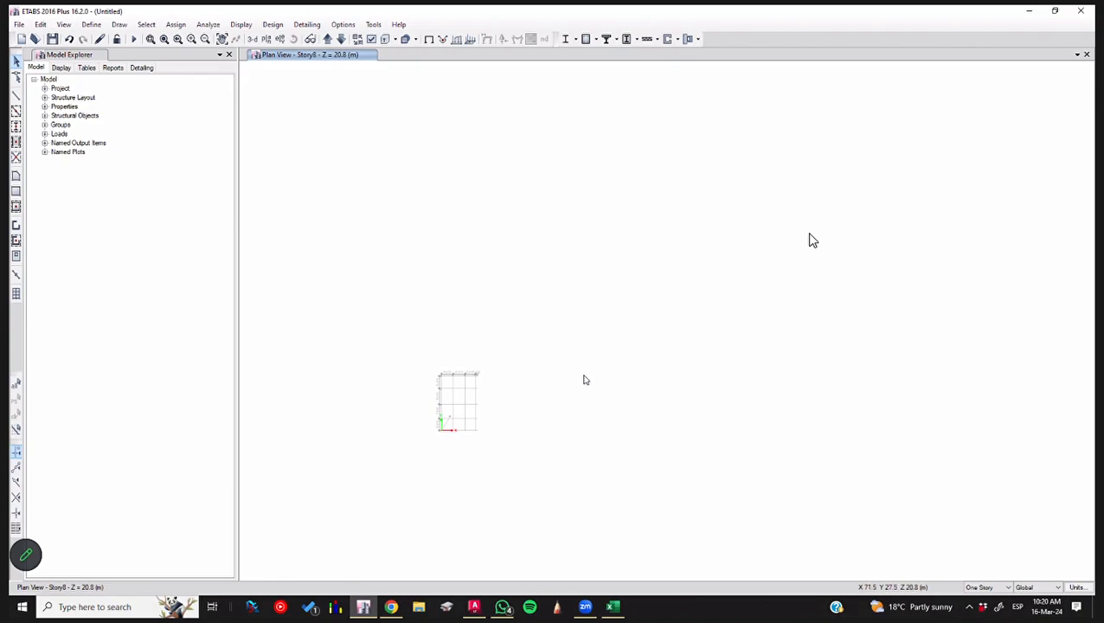
pyautogui.scroll(10, 463, 424)
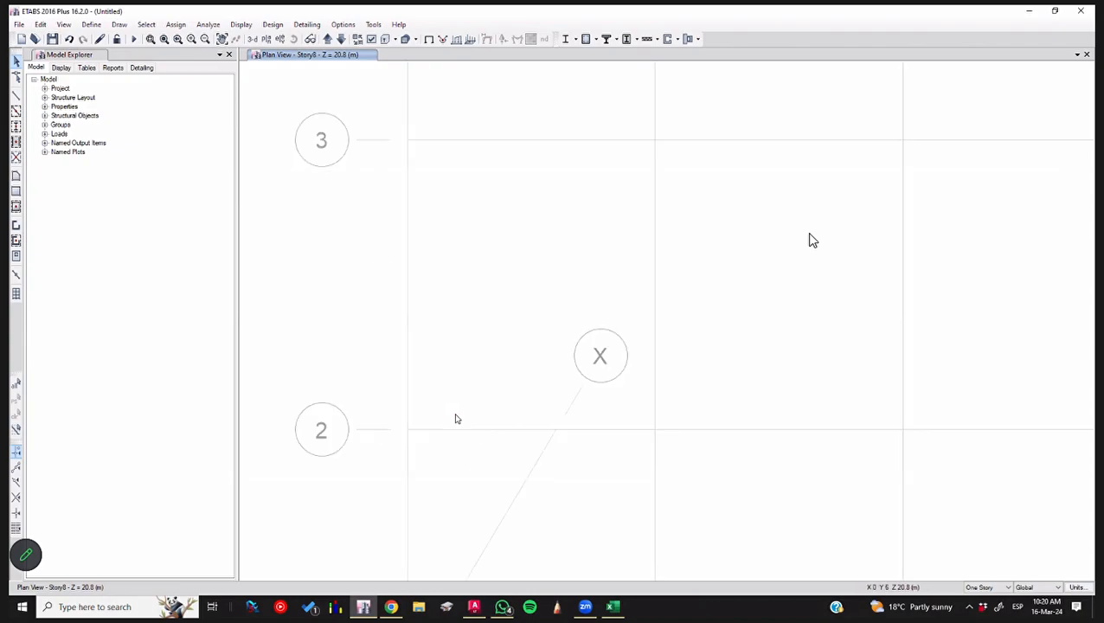
# - Open the ESTRUCTURAL grid system data and set X1 of general grid X to 1 m
pyautogui.click(40, 24)
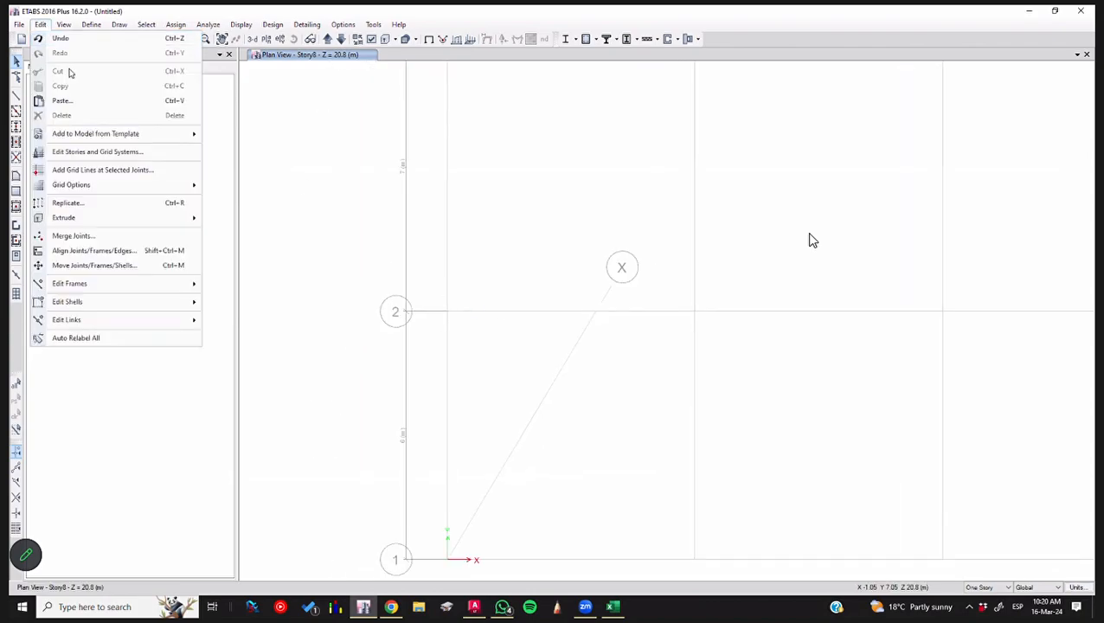
pyautogui.click(114, 156)
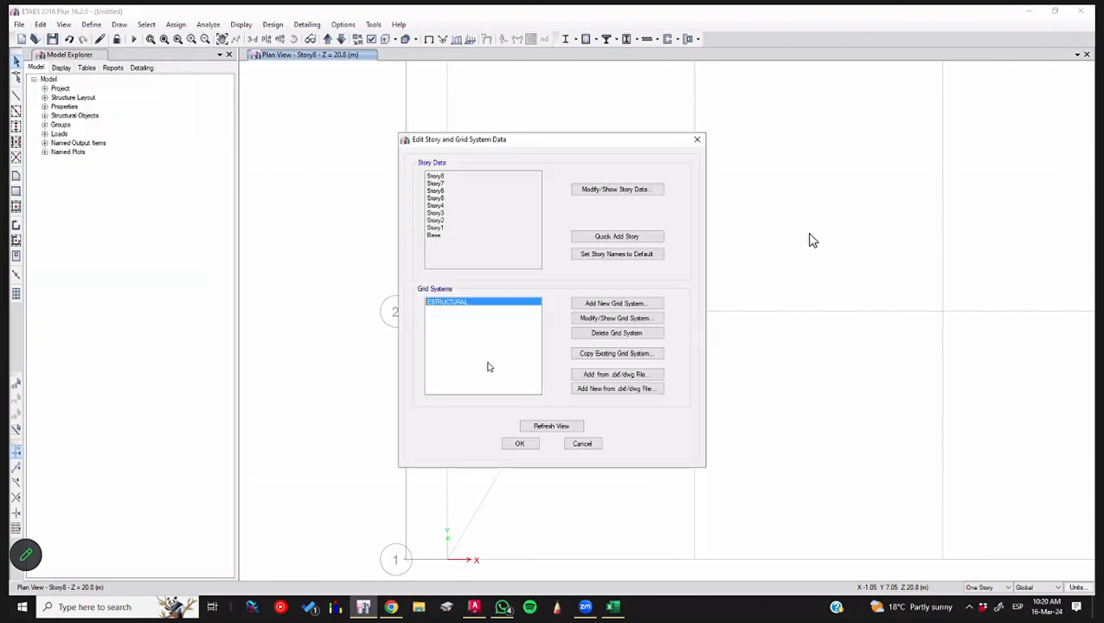
pyautogui.click(616, 318)
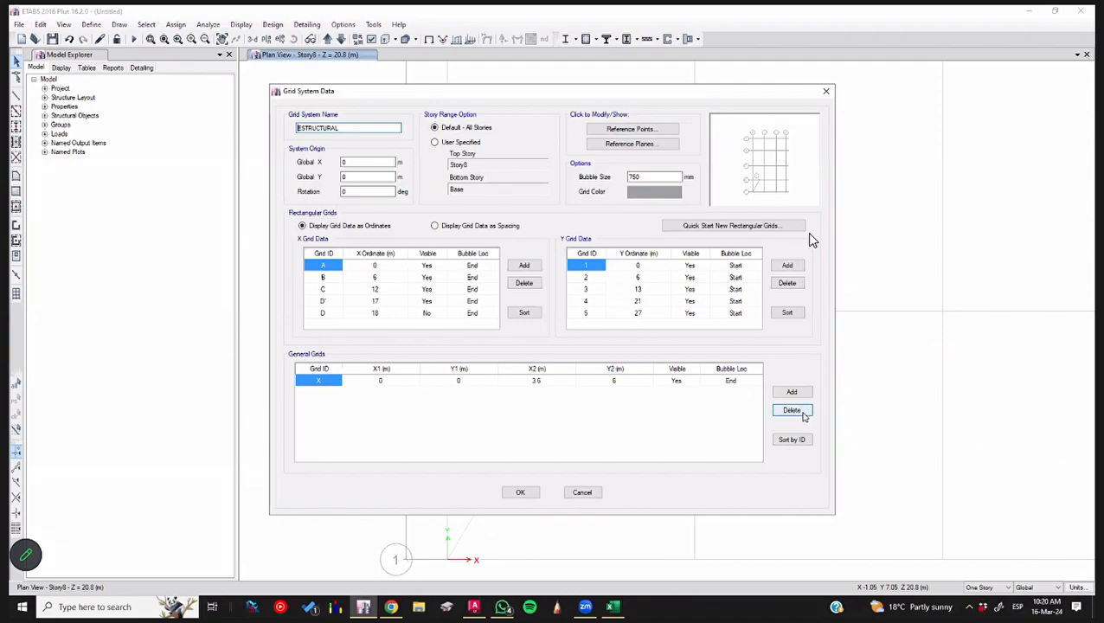
pyautogui.click(403, 385)
pyautogui.click(461, 386)
pyautogui.click(409, 387)
pyautogui.write('1')
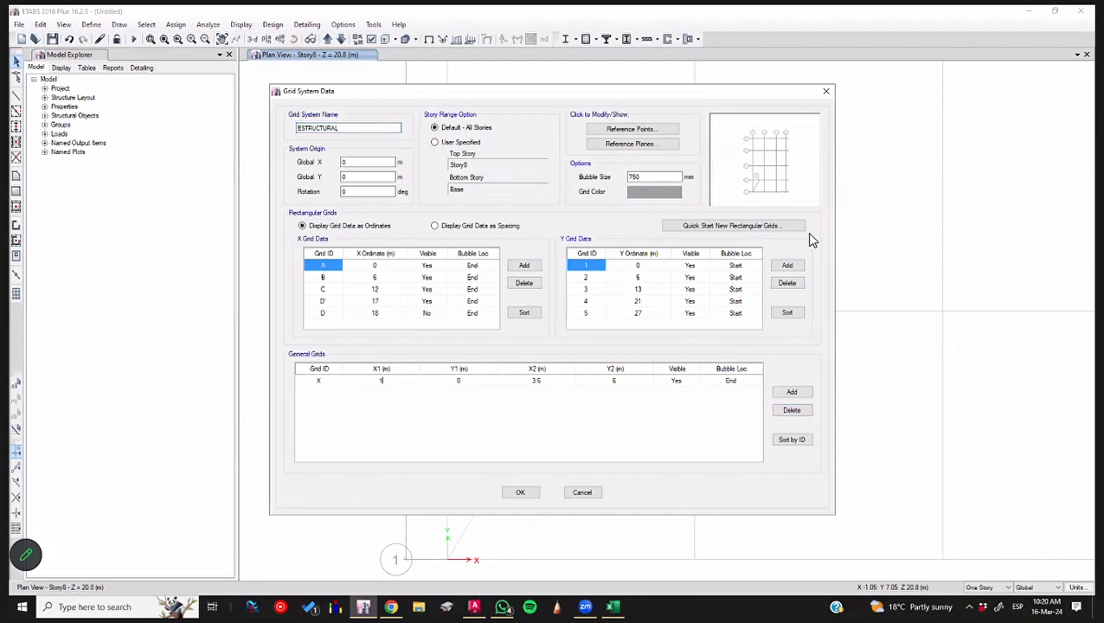
# - Set X2 of general grid X to 0 m and apply the grid changes to the model
pyautogui.click(558, 385)
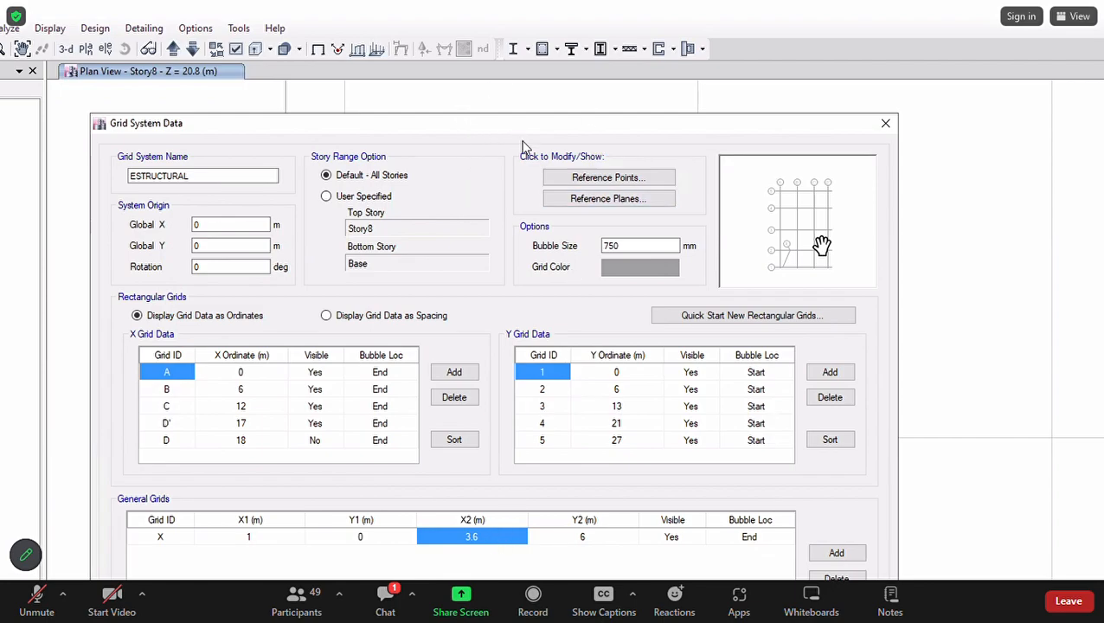
pyautogui.click(462, 536)
pyautogui.doubleClick(461, 537)
pyautogui.write('0')
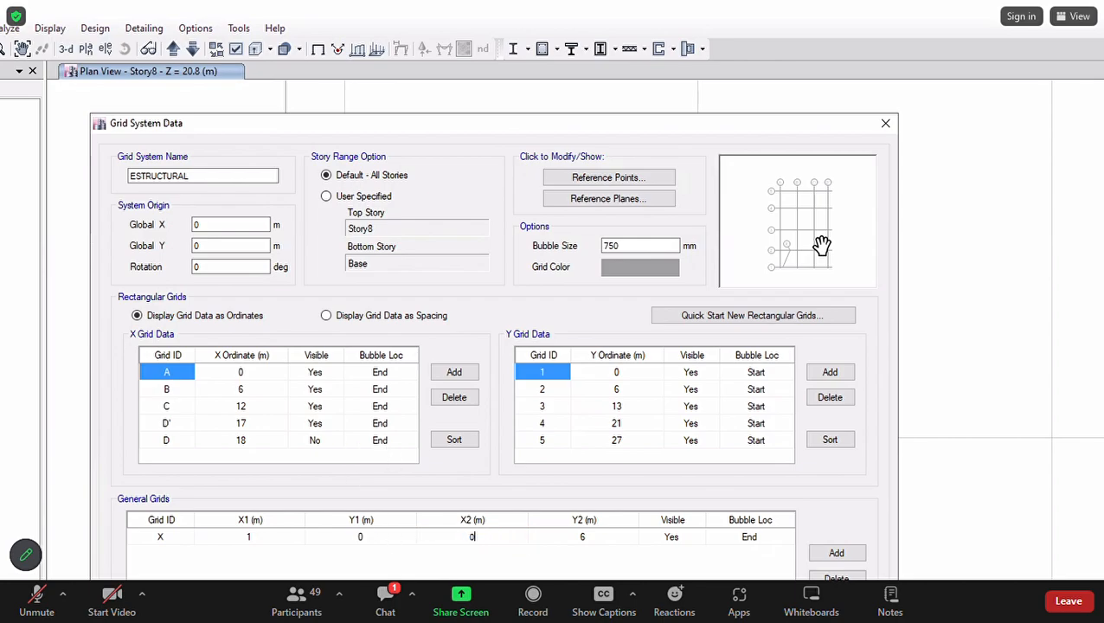
pyautogui.press('Return')
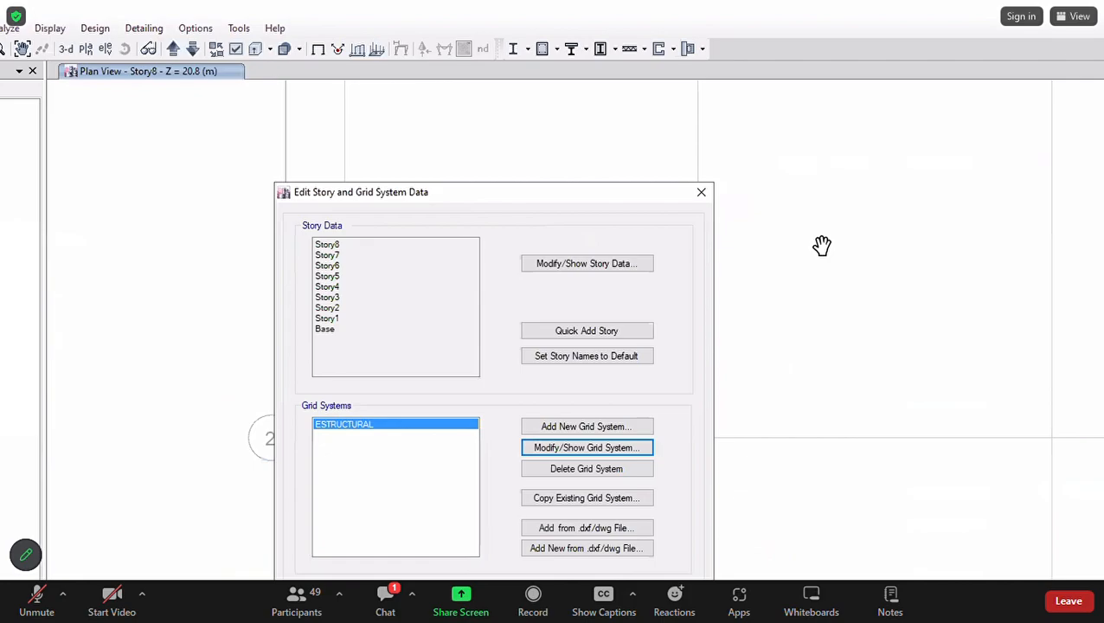
pyautogui.press('Return')
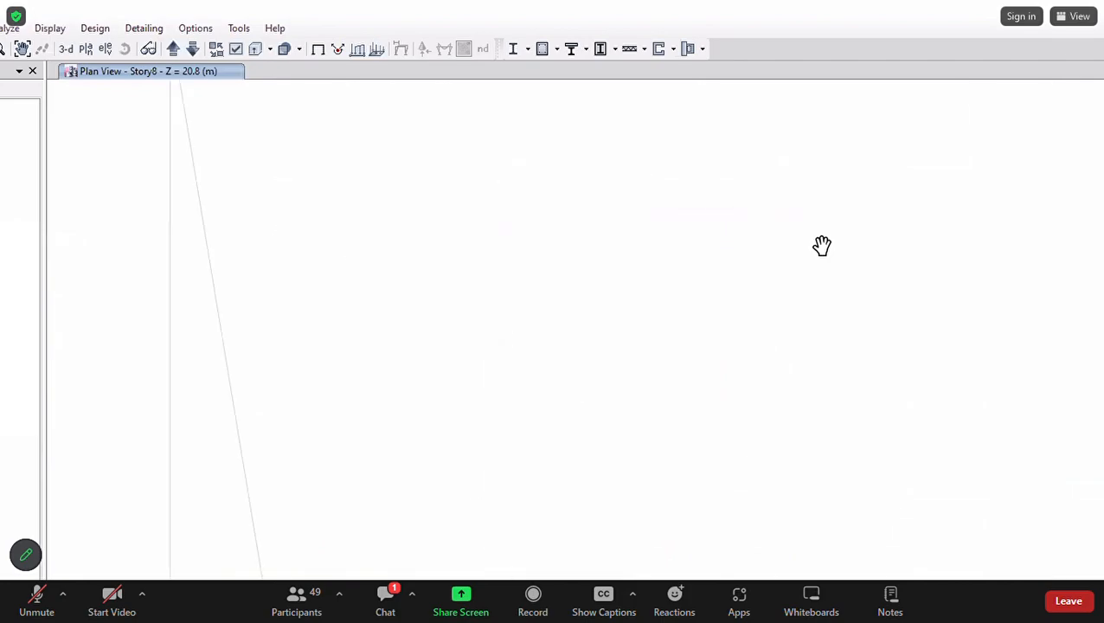
pyautogui.scroll(5, 463, 545)
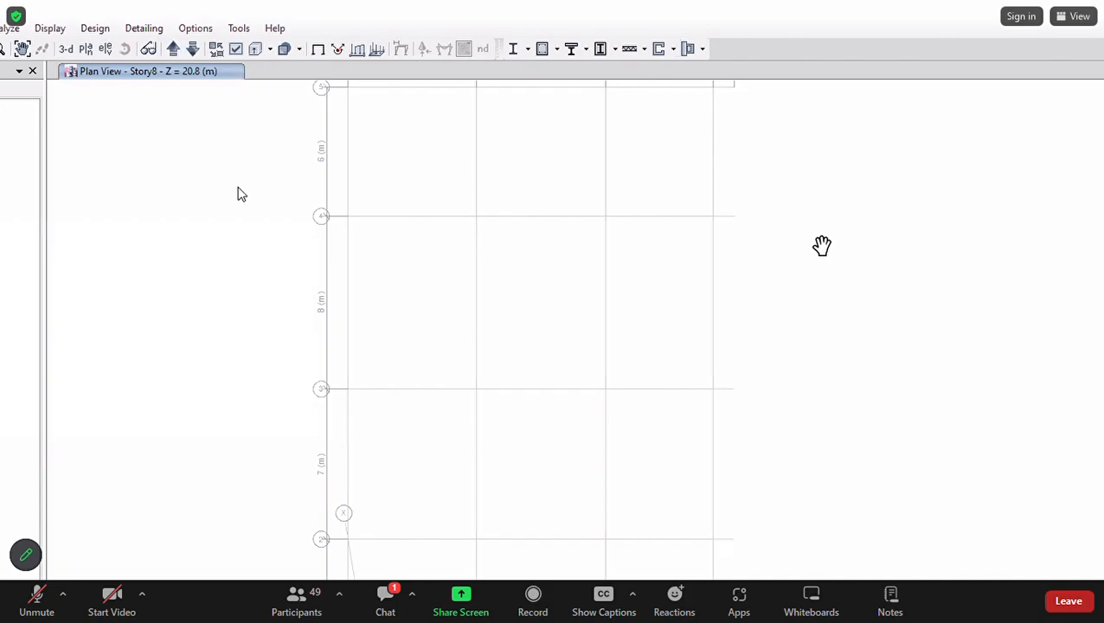
pyautogui.scroll(-5, 147, 260)
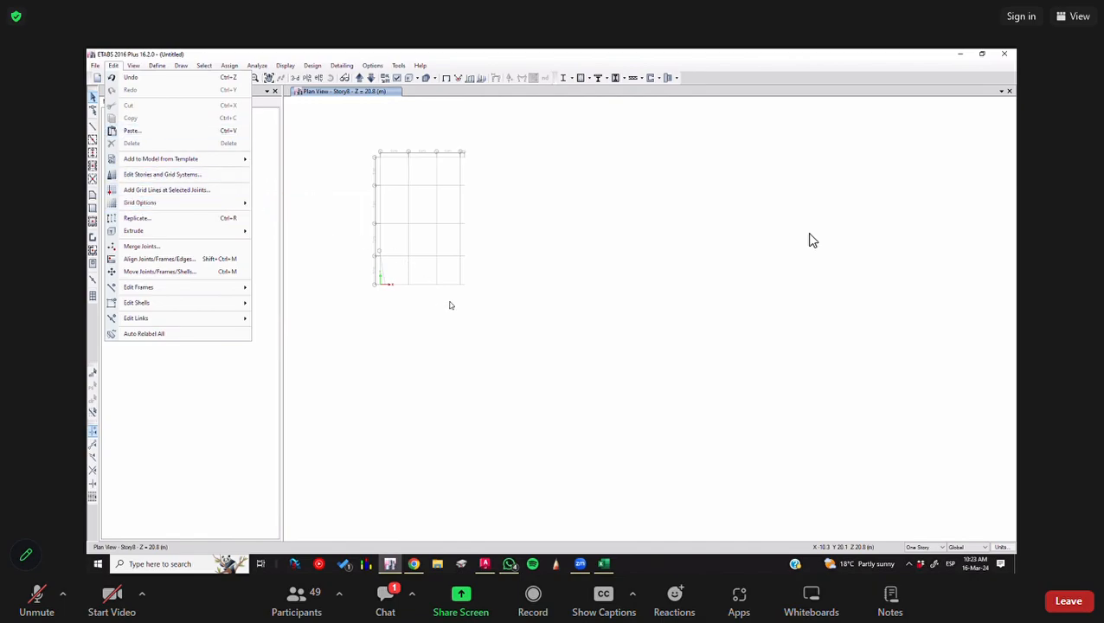
# - Draw a straight frame line along grid line 2 from grid A to grid D' in the Story8 plan
pyautogui.click(418, 248)
pyautogui.scroll(5, 423, 238)
pyautogui.moveTo(412, 254); pyautogui.dragTo(639, 224, button='middle')
pyautogui.scroll(-3, 638, 224)
pyautogui.moveTo(627, 261); pyautogui.dragTo(558, 306, button='middle')
pyautogui.click(93, 127)
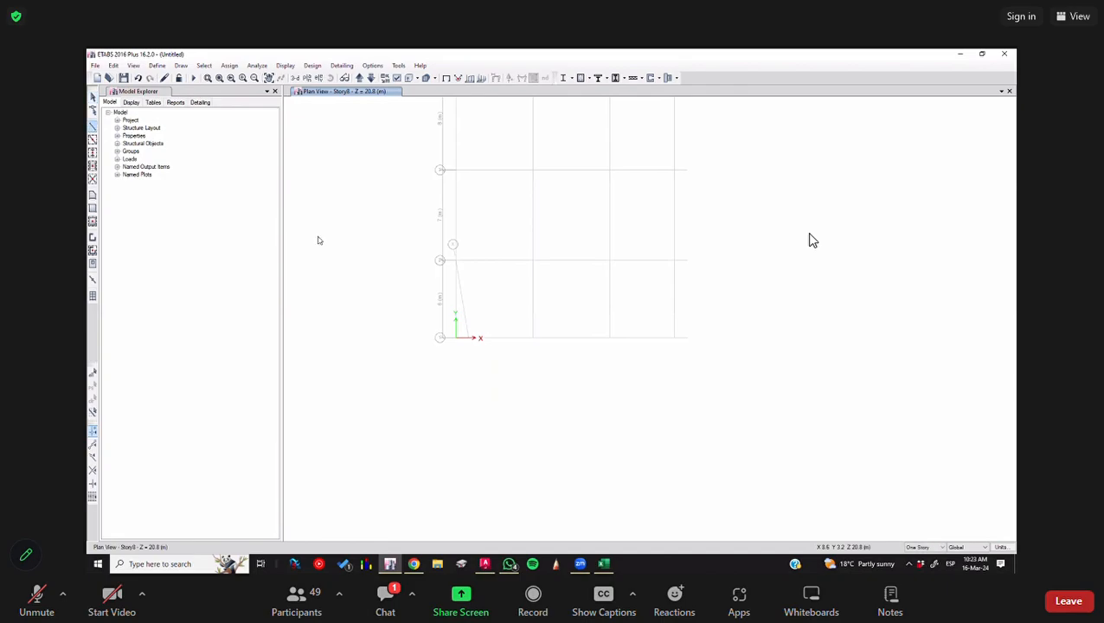
pyautogui.click(453, 260)
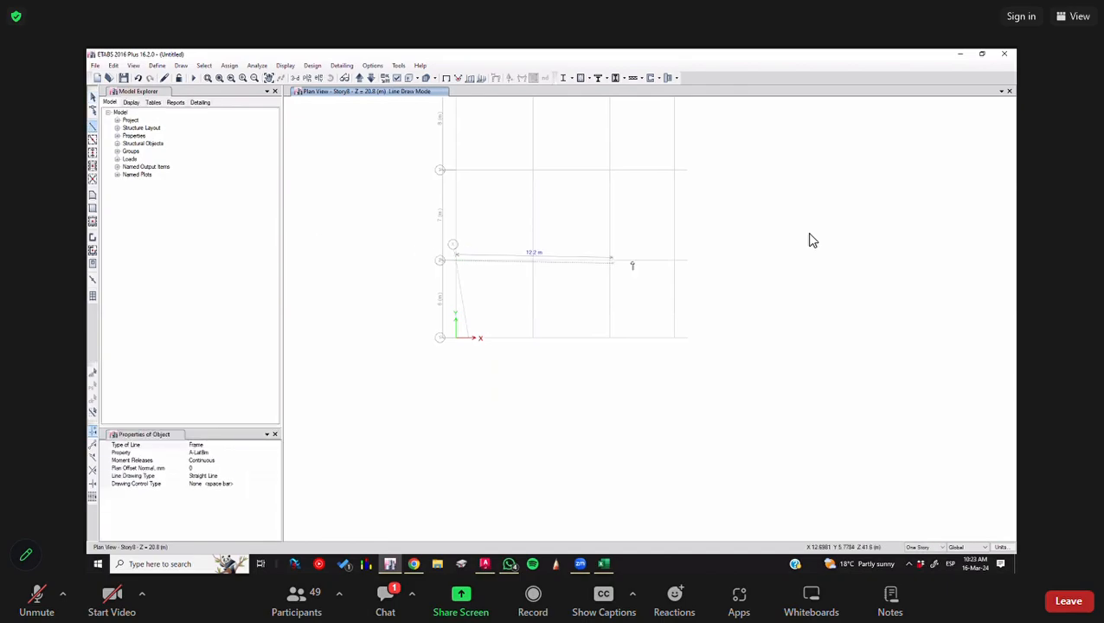
pyautogui.doubleClick(675, 260)
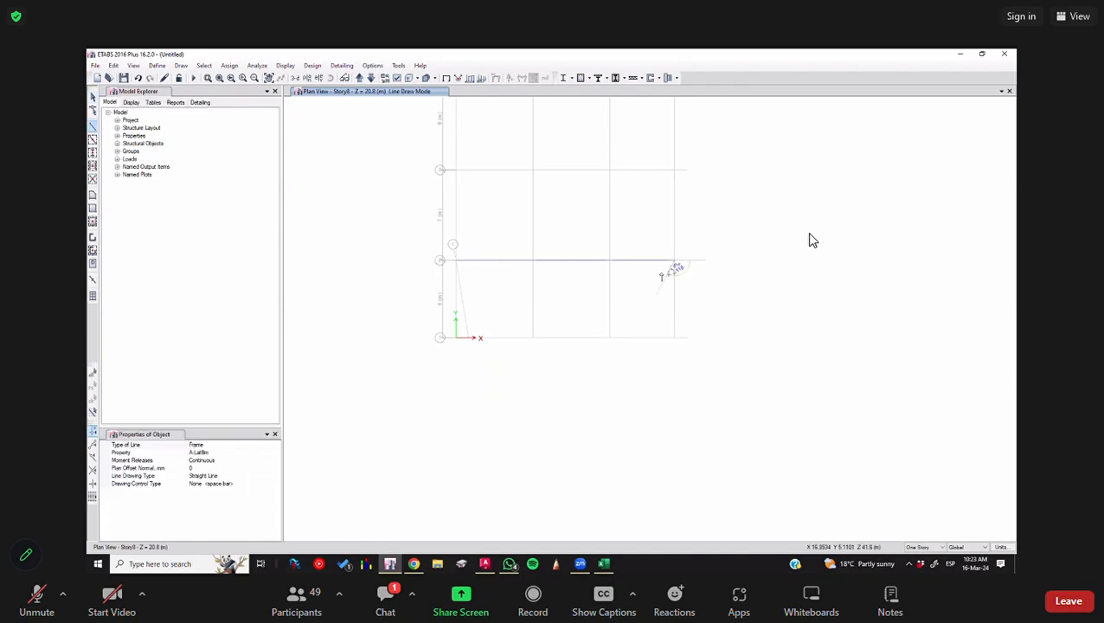
# - Draw straight frame lines along grids B and C, each from grid line 1 to grid line 3
pyautogui.click(533, 337)
pyautogui.doubleClick(534, 170)
pyautogui.click(606, 338)
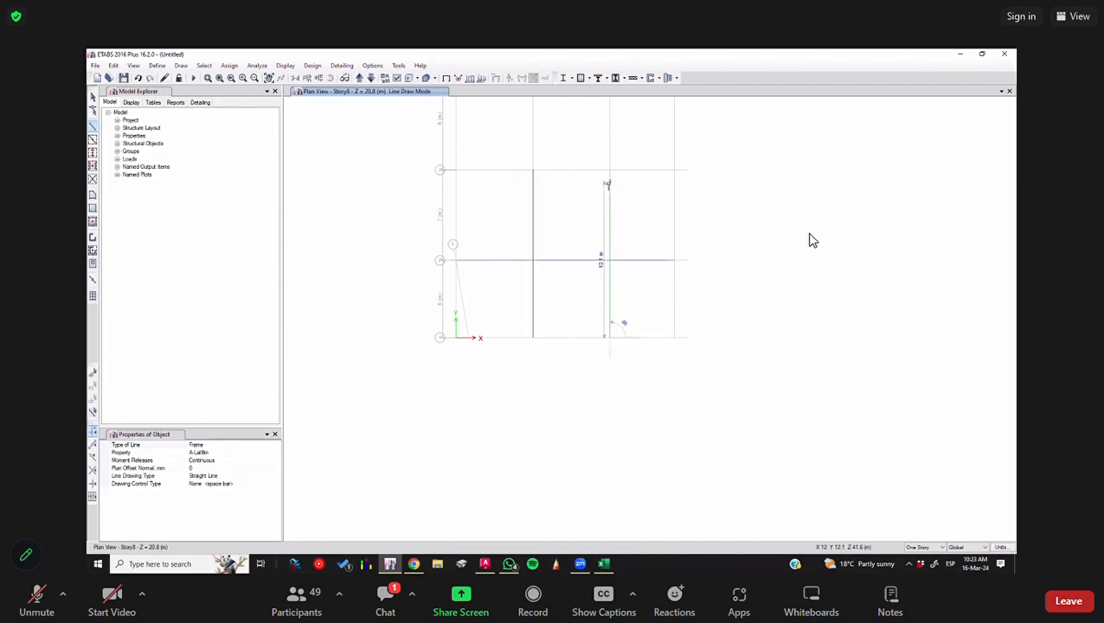
pyautogui.doubleClick(609, 170)
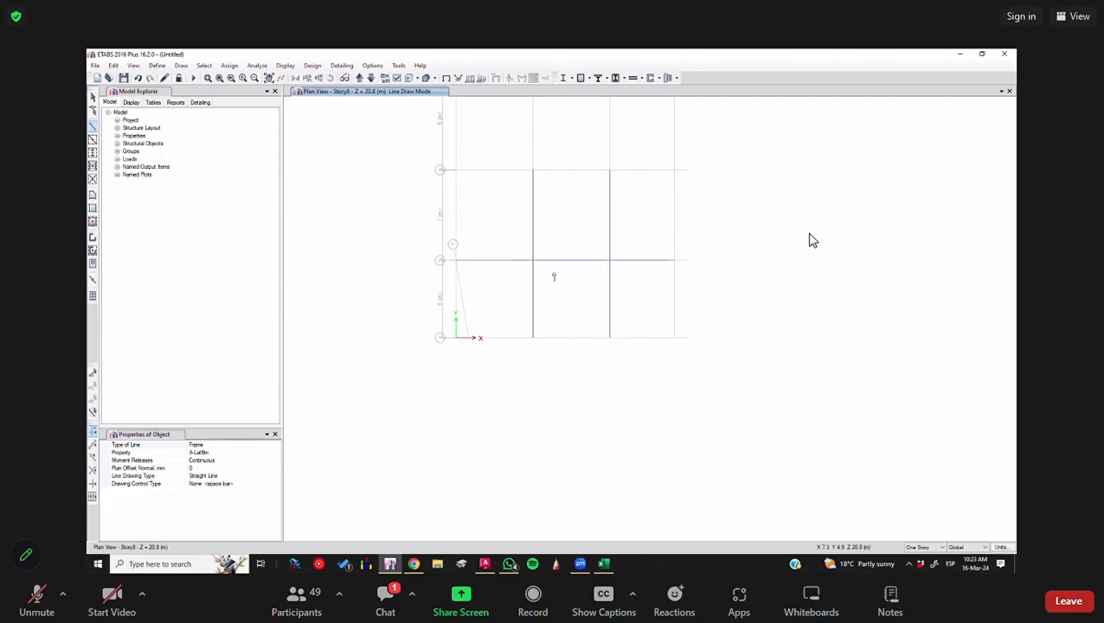
# - Examine the axis bubbles and grid spacings from A to D' relative to the drawn frame lines in the Story8 plan
pyautogui.scroll(-3, 584, 381)
pyautogui.scroll(7, 587, 270)
pyautogui.scroll(-1, 635, 218)
pyautogui.moveTo(635, 216); pyautogui.dragTo(584, 303, button='middle')
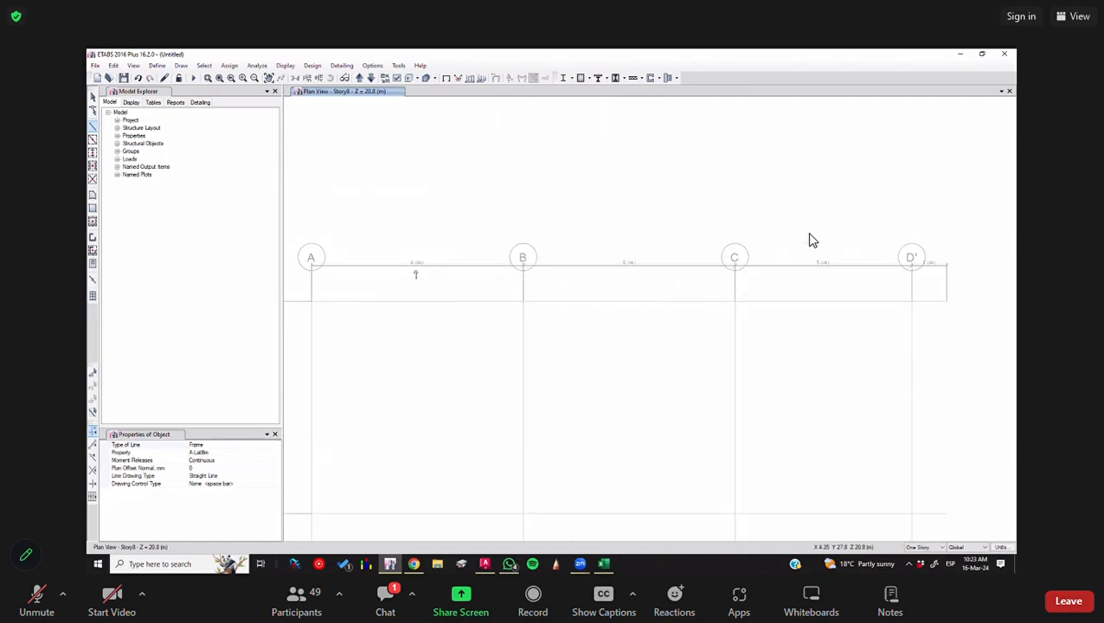
pyautogui.scroll(-4, 827, 264)
pyautogui.scroll(5, 812, 241)
pyautogui.scroll(-3, 812, 241)
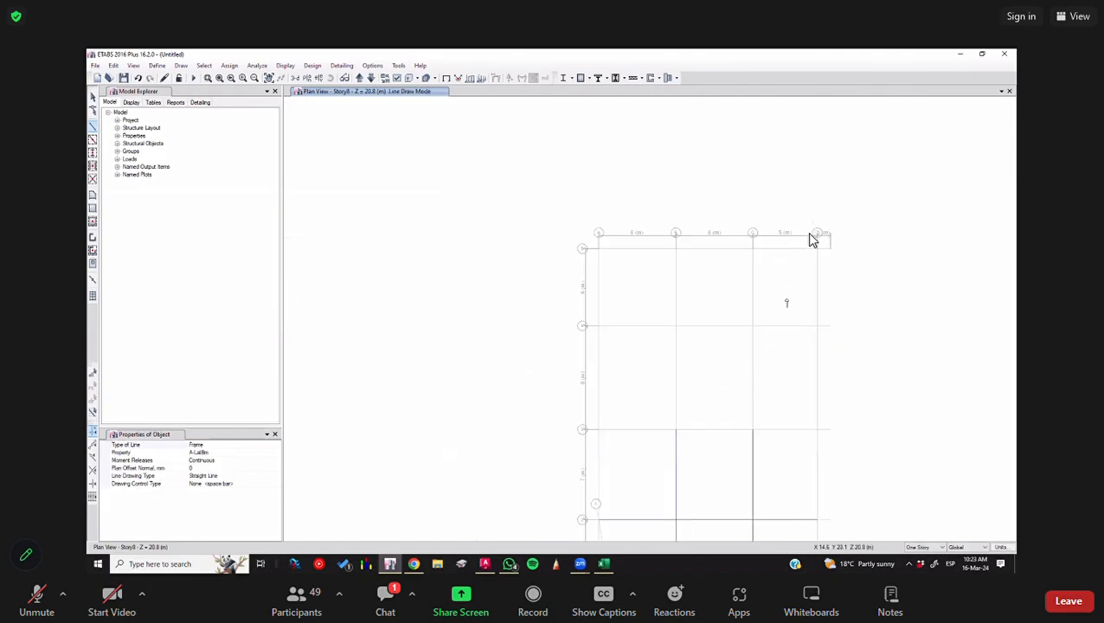
pyautogui.scroll(-4, 812, 240)
pyautogui.scroll(5, 812, 240)
pyautogui.scroll(-5, 811, 241)
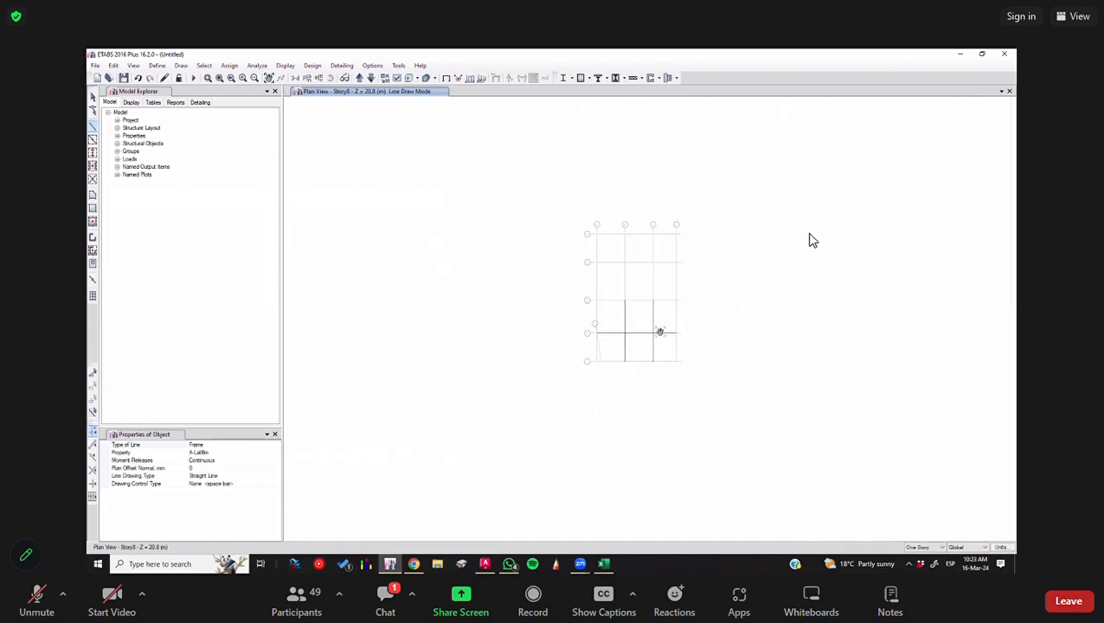
pyautogui.scroll(3, 812, 240)
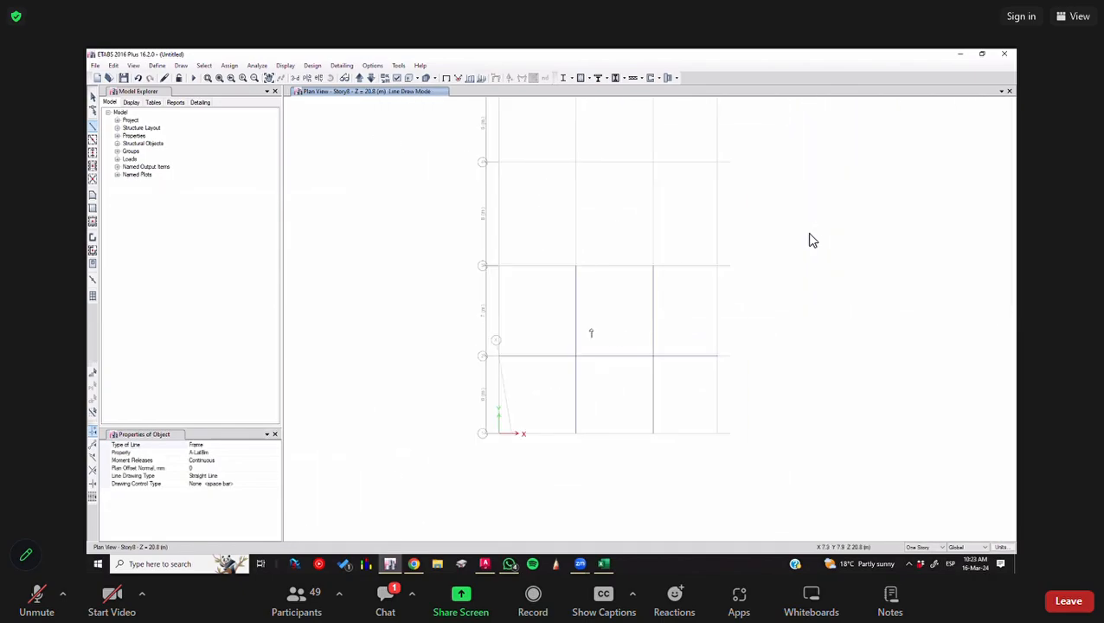
pyautogui.moveTo(603, 326); pyautogui.dragTo(587, 499, button='middle')
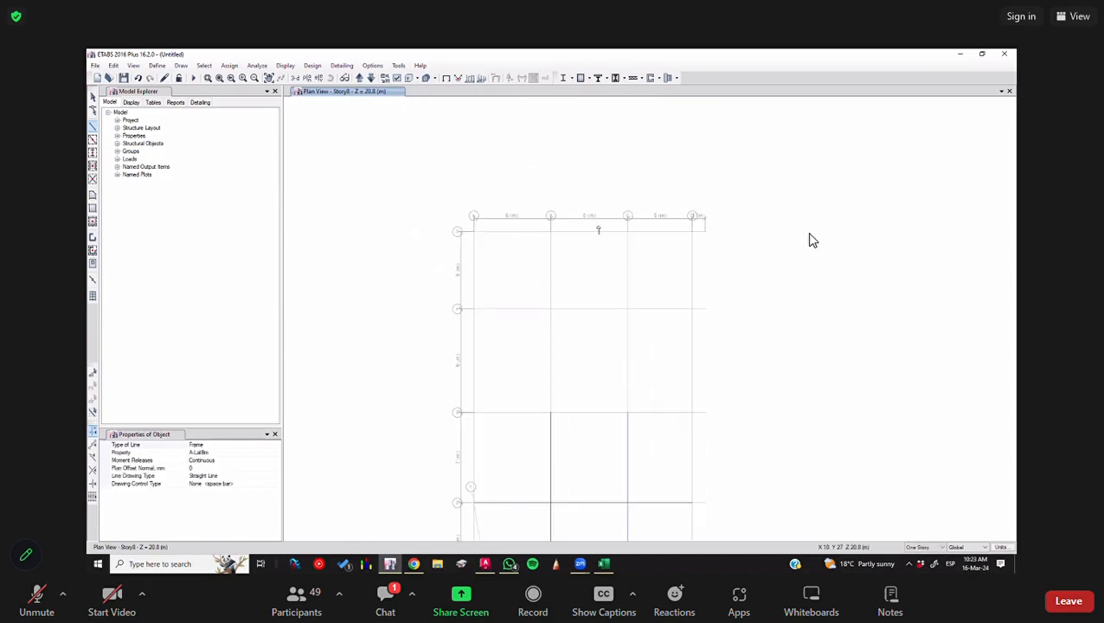
pyautogui.scroll(5, 812, 241)
pyautogui.scroll(-5, 812, 241)
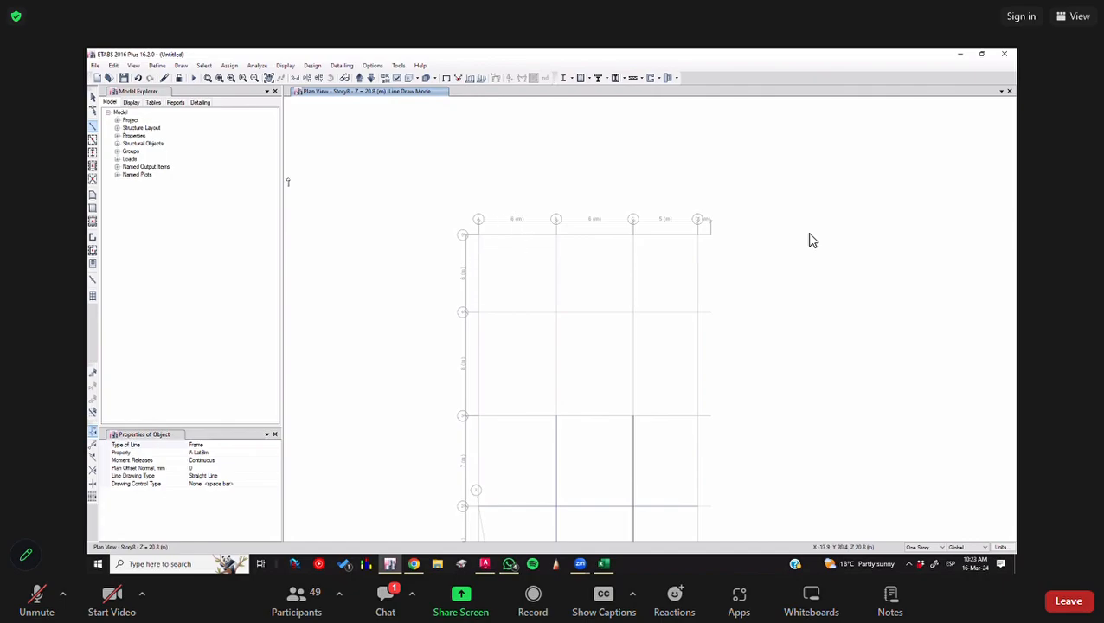
# - Display the ESTRUCTURAL grid data as spacing and make grid line D visible
pyautogui.click(113, 66)
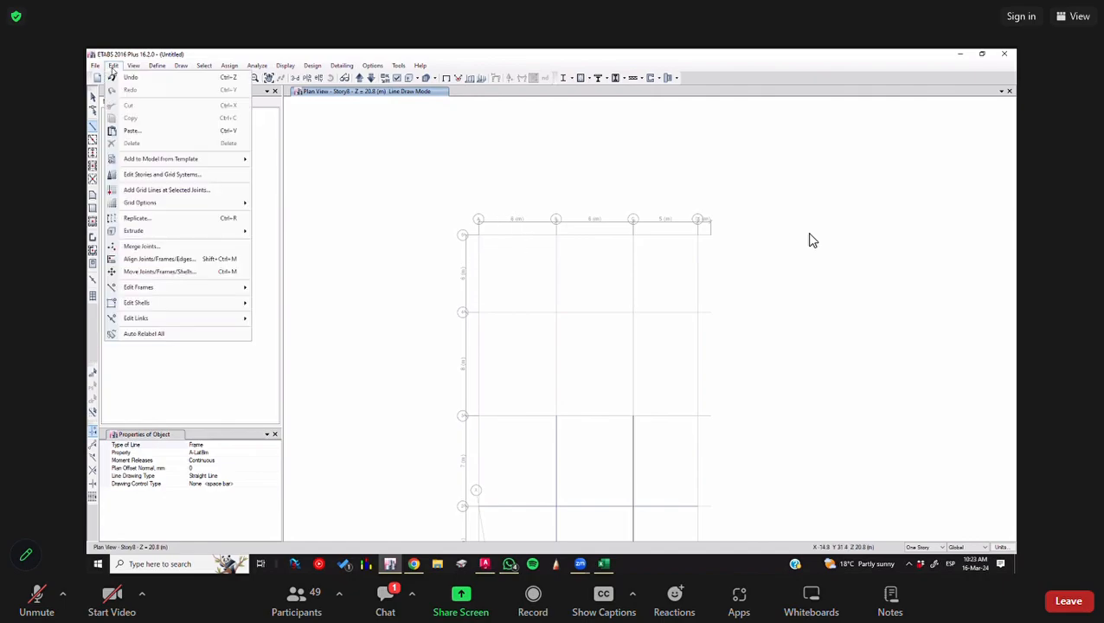
pyautogui.click(163, 174)
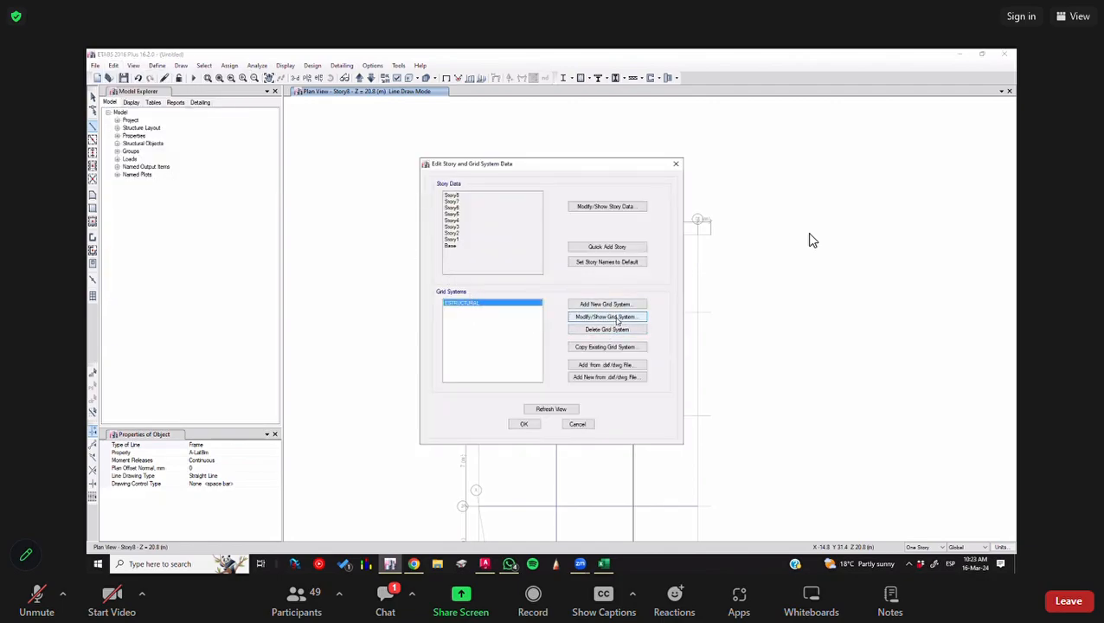
pyautogui.click(617, 317)
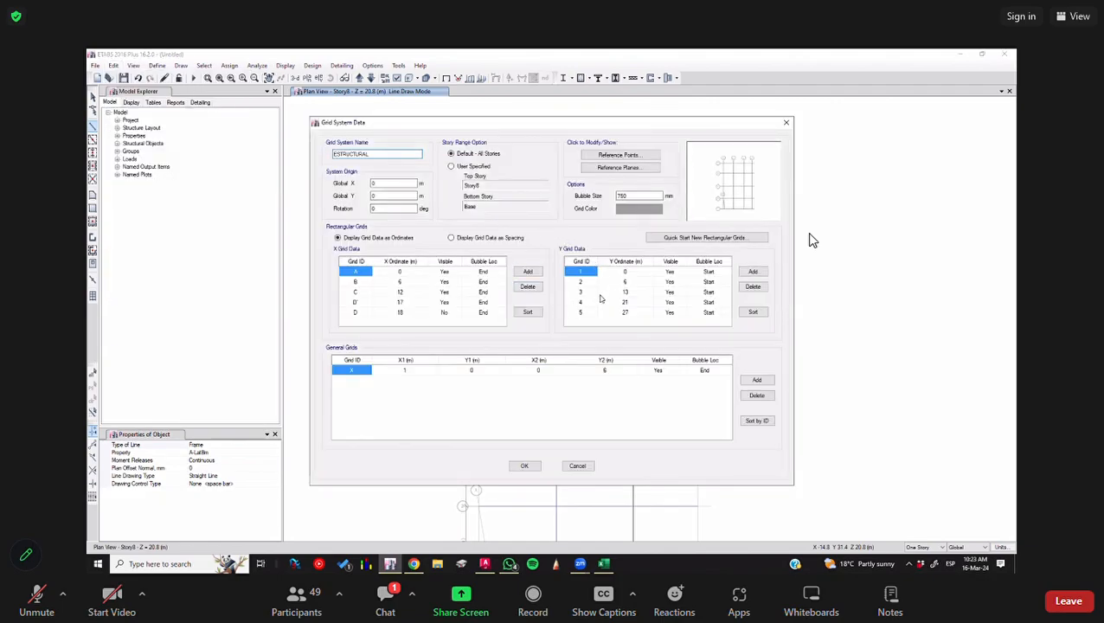
pyautogui.click(451, 237)
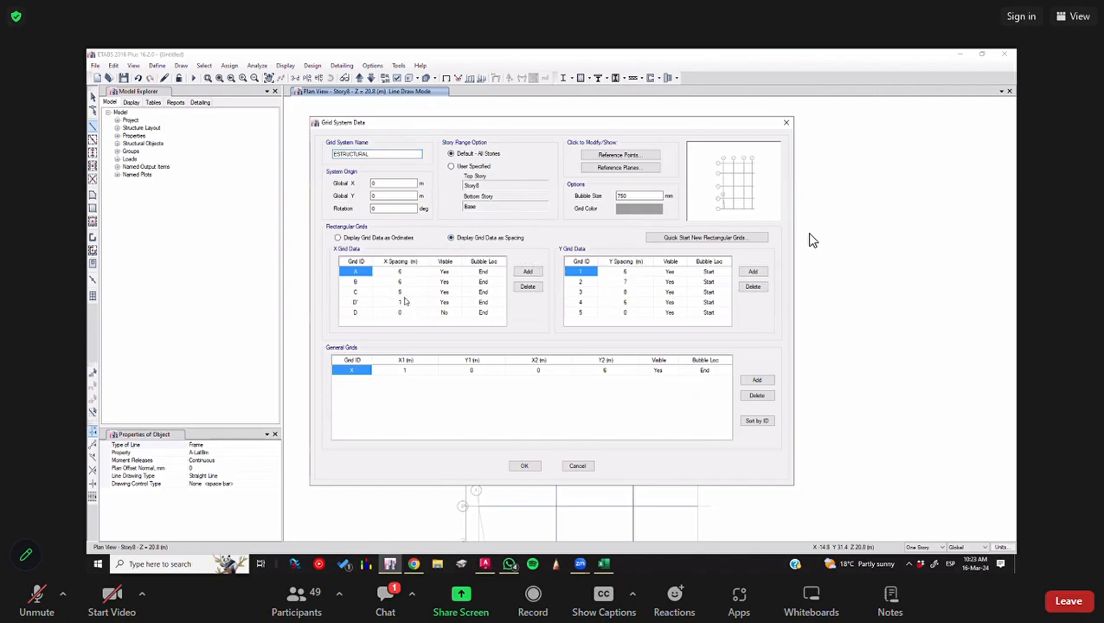
pyautogui.click(412, 286)
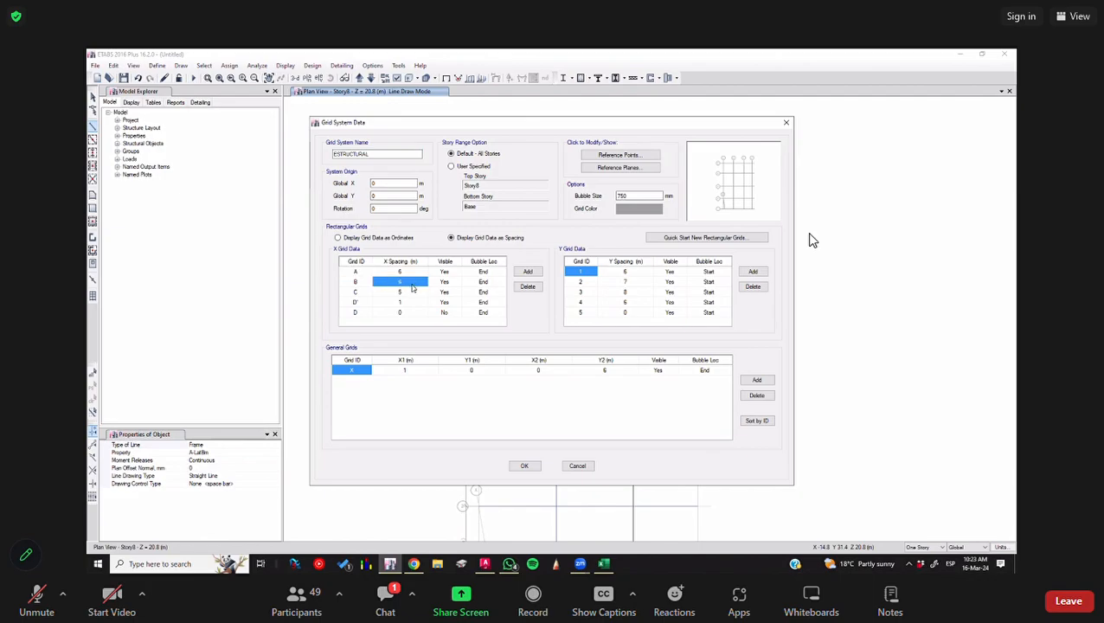
pyautogui.click(457, 315)
pyautogui.click(457, 315)
pyautogui.click(437, 320)
# - Try X spacings of 5 m for grid A and 7 m for grid B in the model, and undo the grid change
pyautogui.click(419, 274)
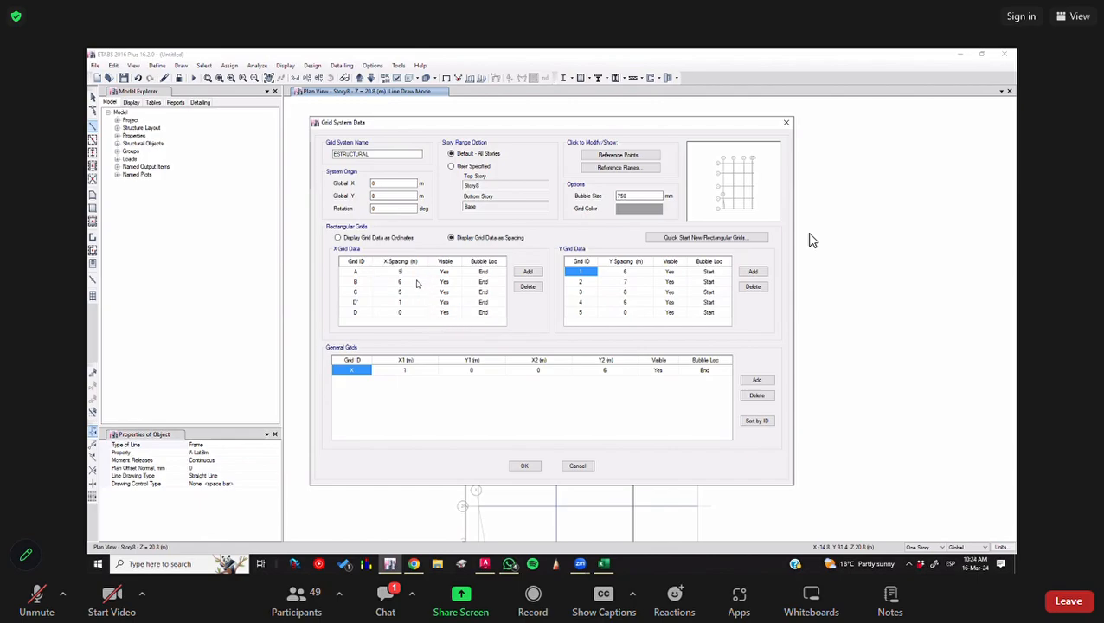
pyautogui.click(416, 283)
pyautogui.click(524, 467)
pyautogui.click(525, 424)
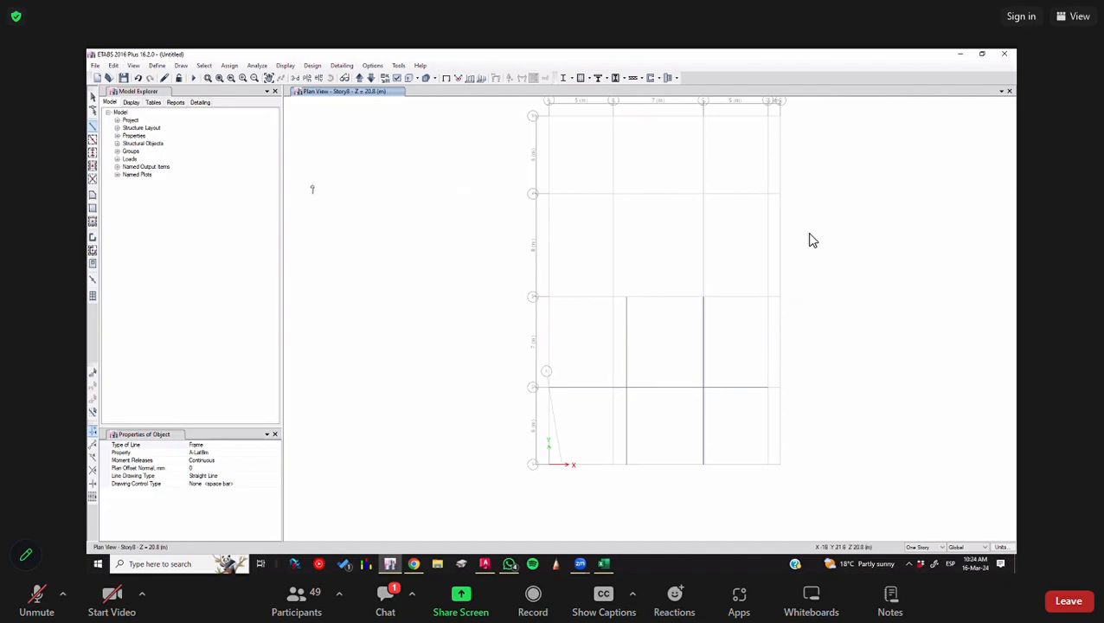
pyautogui.click(138, 79)
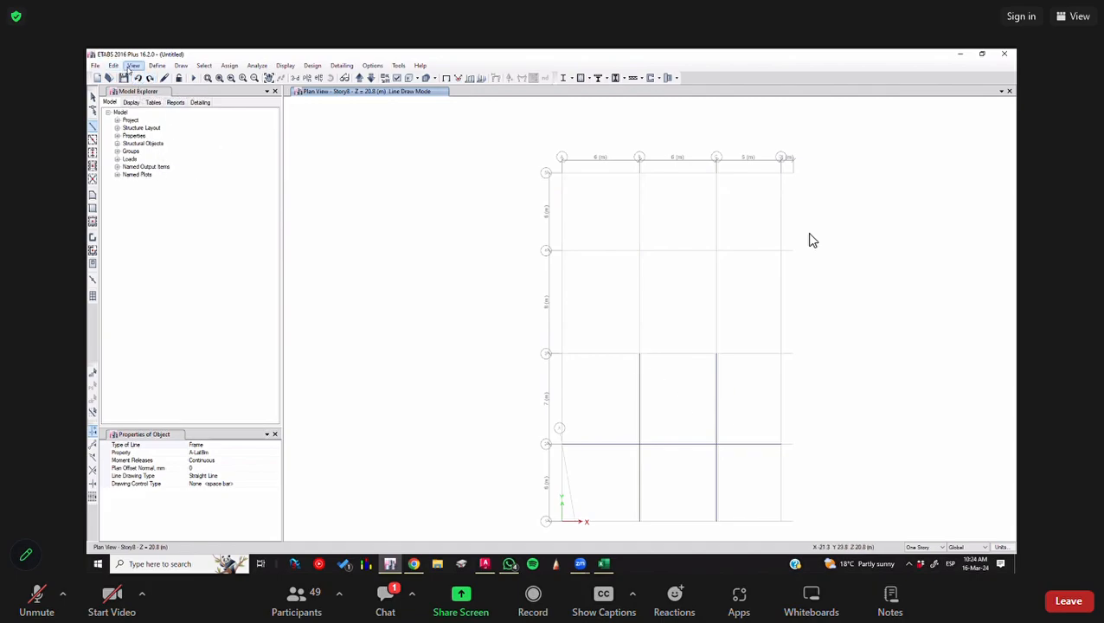
# - Enable gluing joints to grids for the model
pyautogui.click(115, 66)
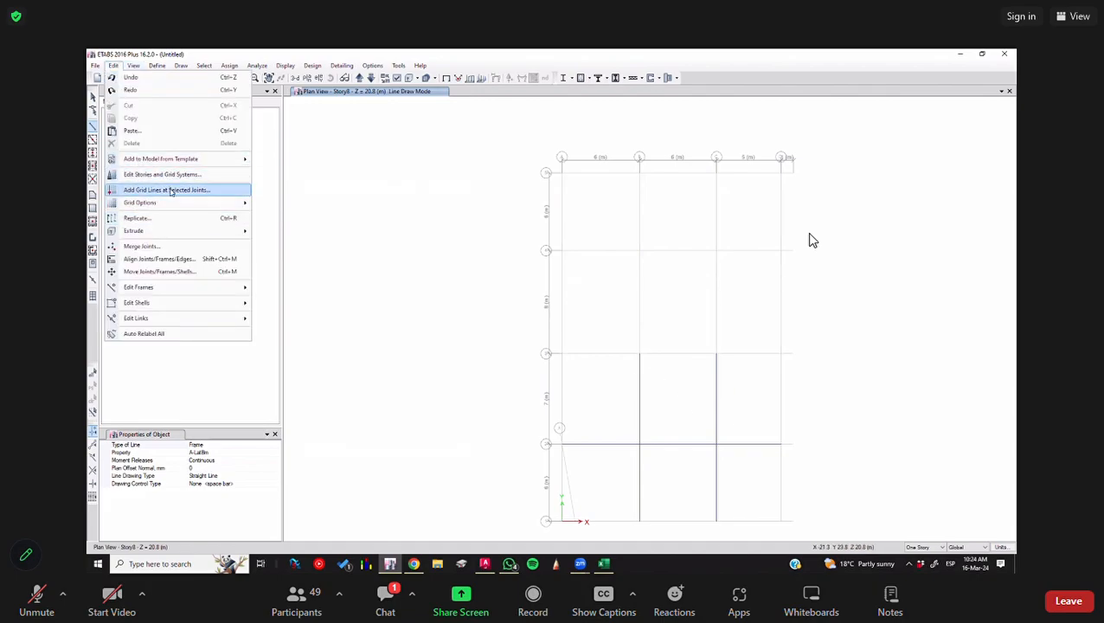
pyautogui.moveTo(173, 202)
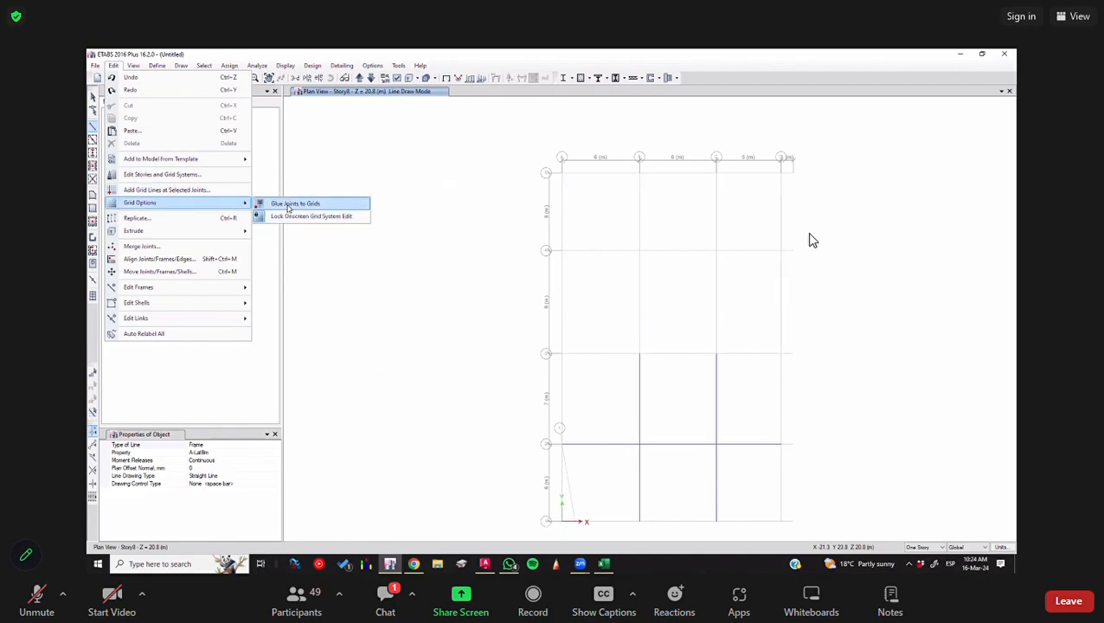
pyautogui.click(290, 205)
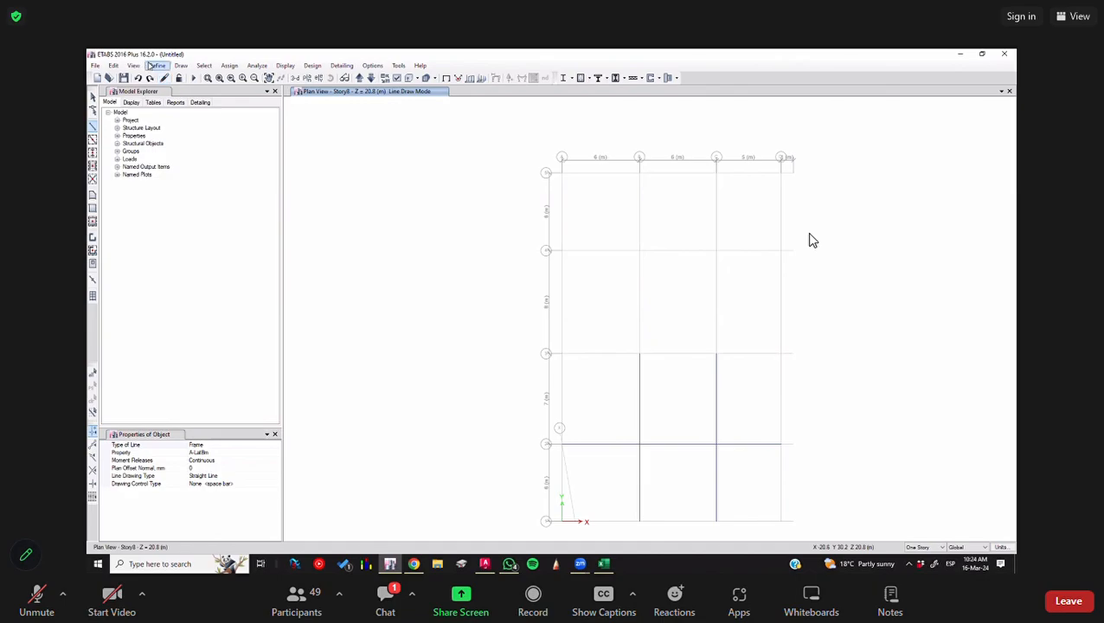
# - Display the ESTRUCTURAL grid data as spacing again and make grid line D visible
pyautogui.click(114, 66)
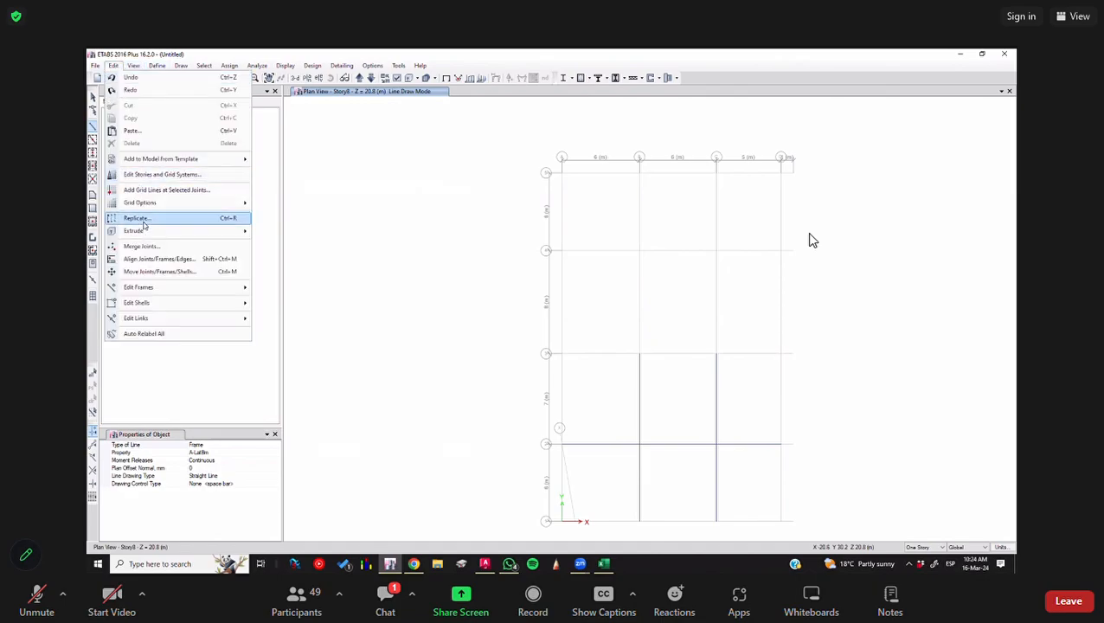
pyautogui.click(163, 174)
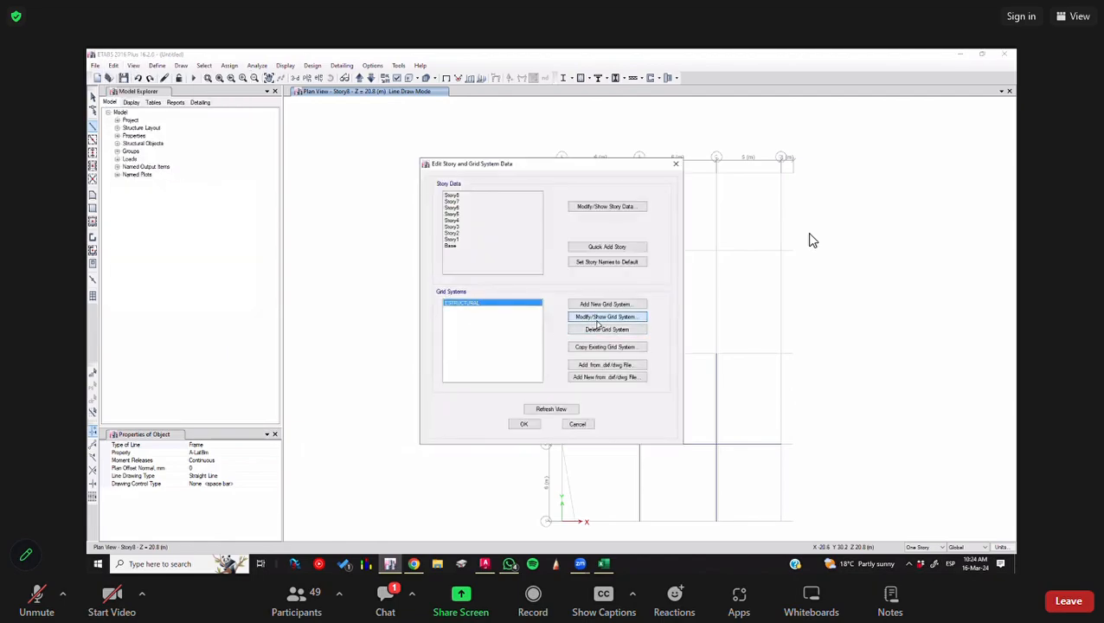
pyautogui.click(599, 318)
pyautogui.click(451, 238)
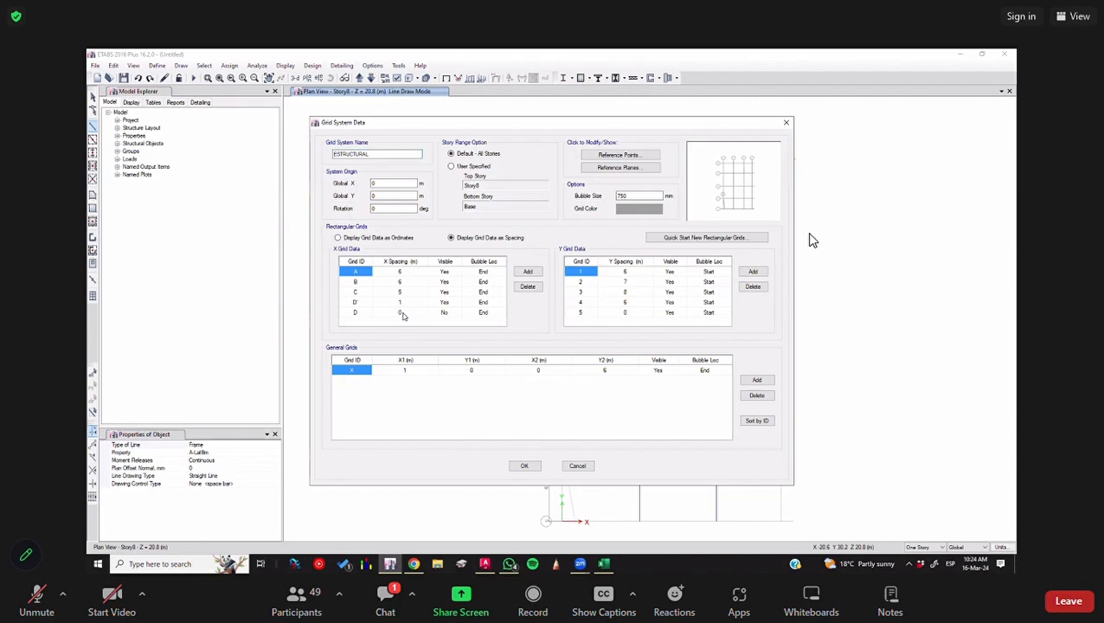
pyautogui.click(451, 312)
pyautogui.click(440, 314)
pyautogui.click(435, 321)
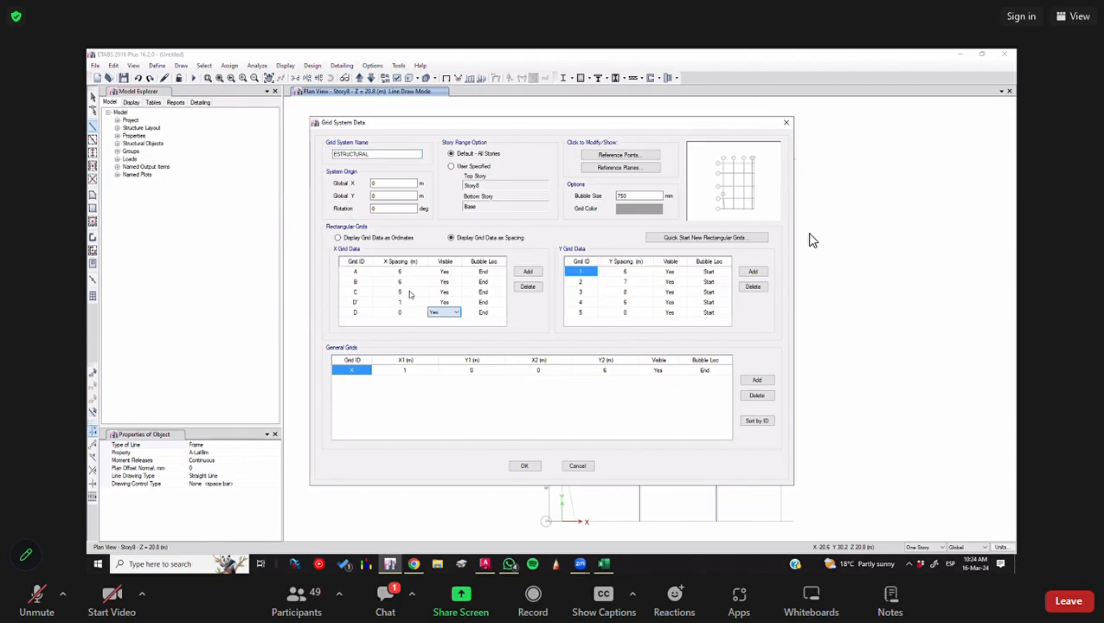
# - Set the X spacing to 5 m for grid A and 7 m for grid B, and apply it to the model
pyautogui.click(412, 276)
pyautogui.write('5')
pyautogui.click(413, 284)
pyautogui.write('7')
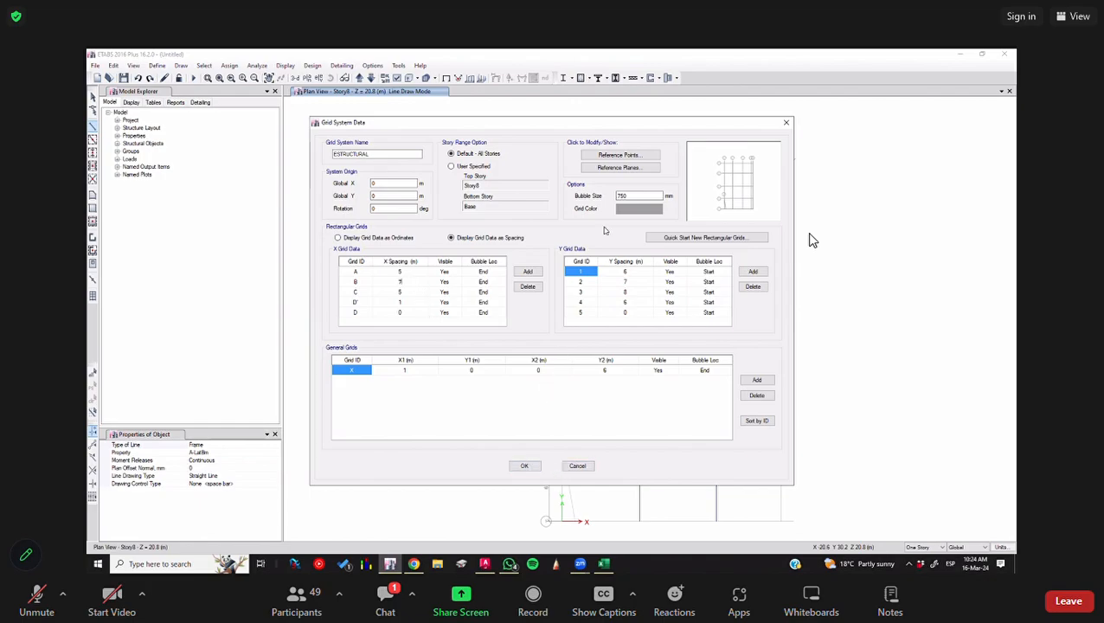
pyautogui.moveTo(765, 127); pyautogui.dragTo(520, 99)
pyautogui.click(275, 437)
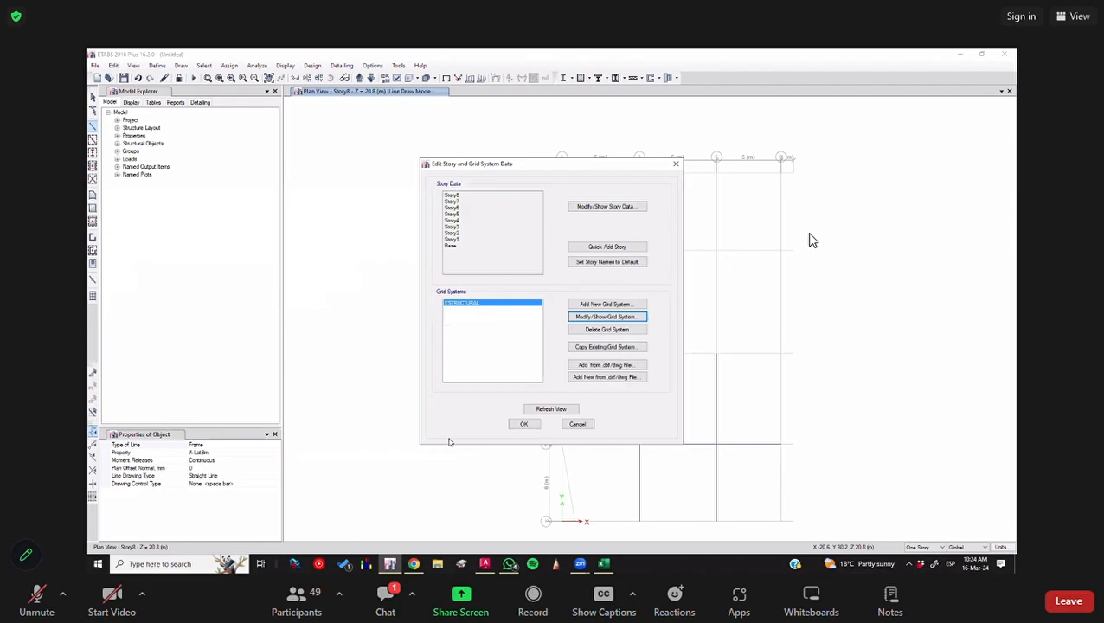
pyautogui.moveTo(587, 174); pyautogui.dragTo(414, 162)
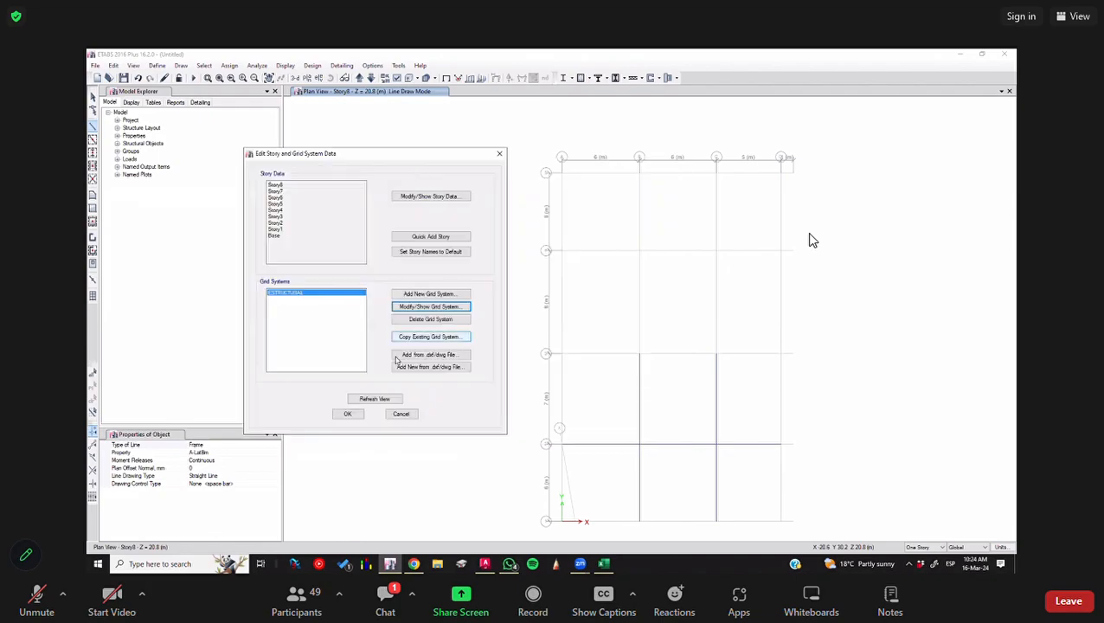
pyautogui.click(351, 413)
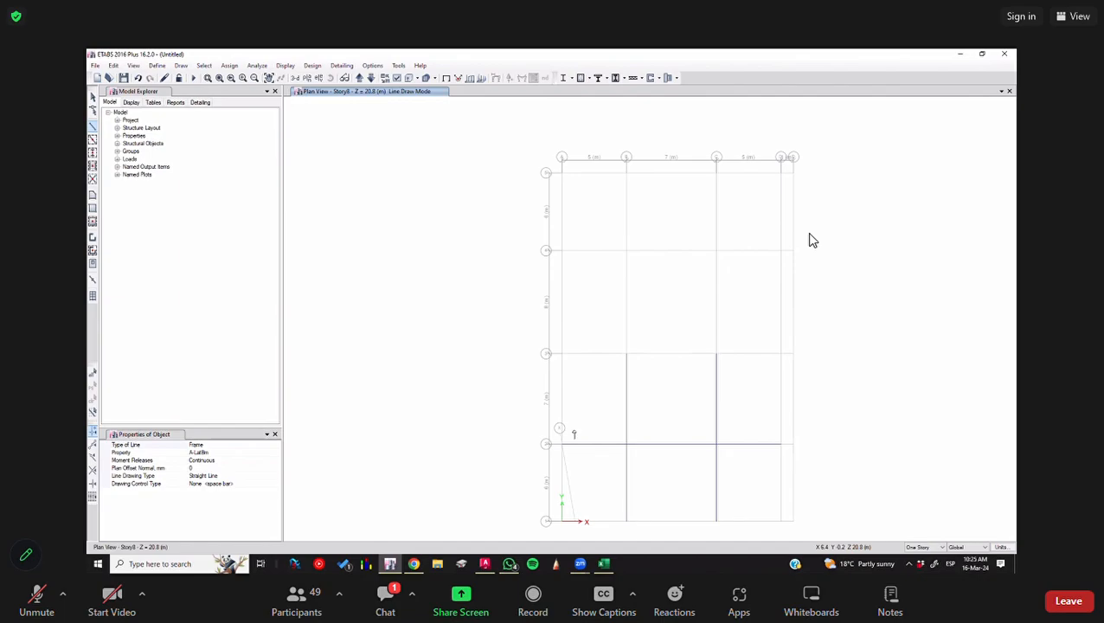
# - Add an ESTRUCTURAL grid line parallel to Y at the free end joint of the short frame between grids B and C
pyautogui.click(120, 67)
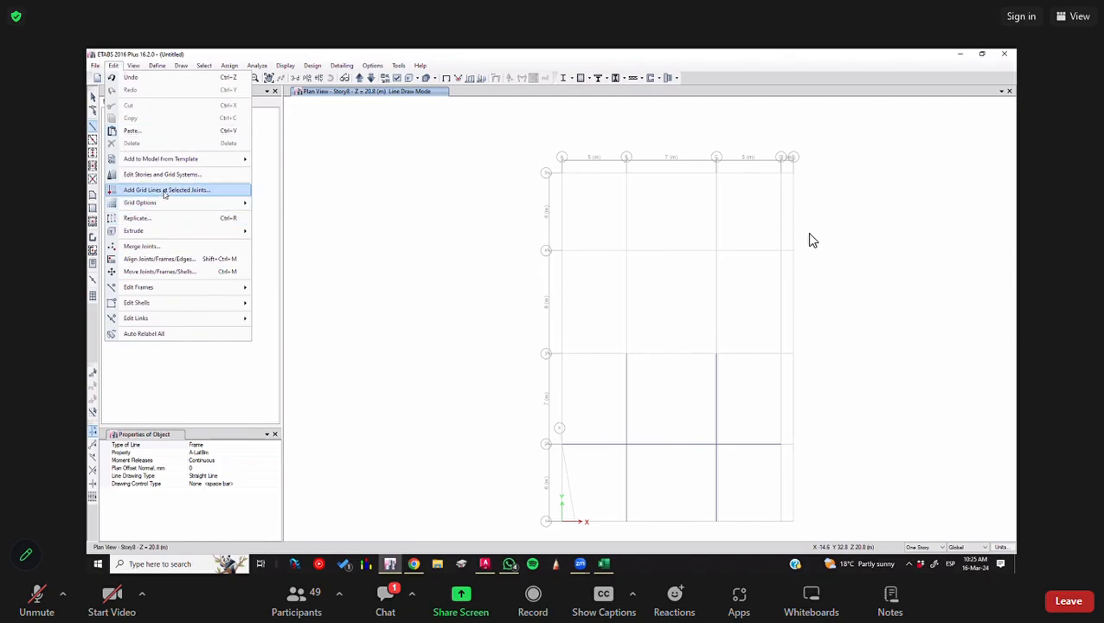
pyautogui.moveTo(224, 209)
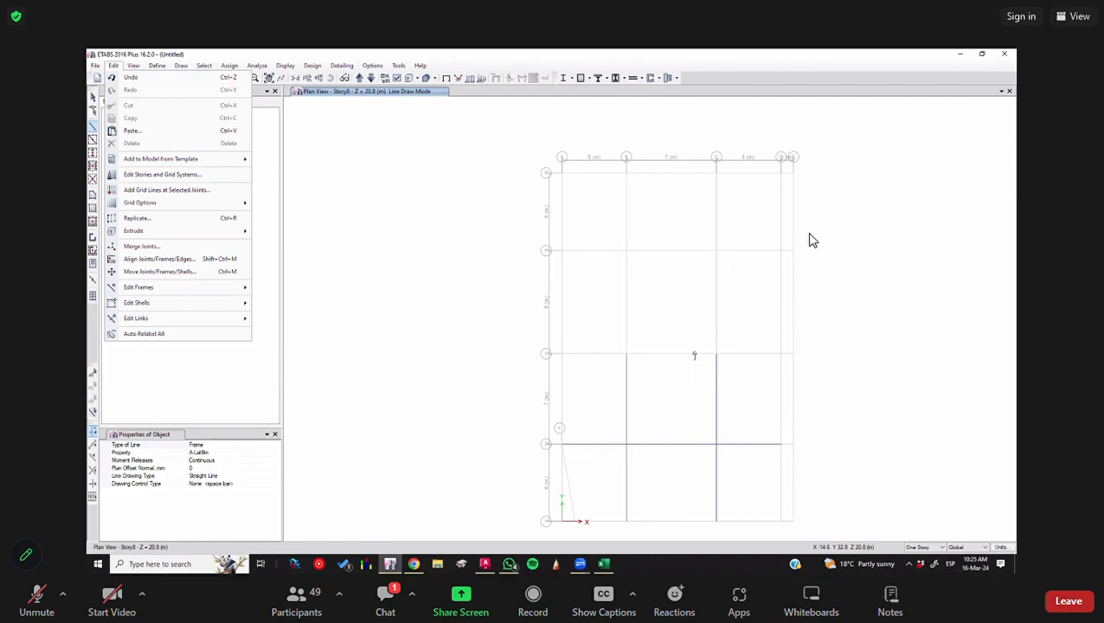
pyautogui.click(92, 129)
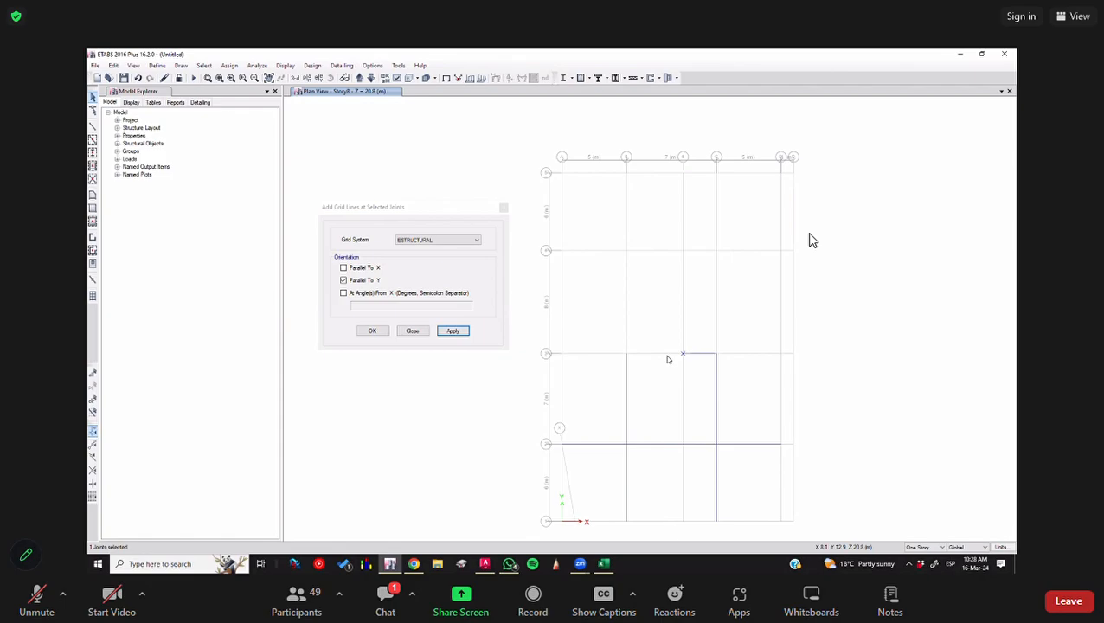
pyautogui.keyDown('ctrl'); pyautogui.scroll(1, 809, 234); pyautogui.keyUp('ctrl')
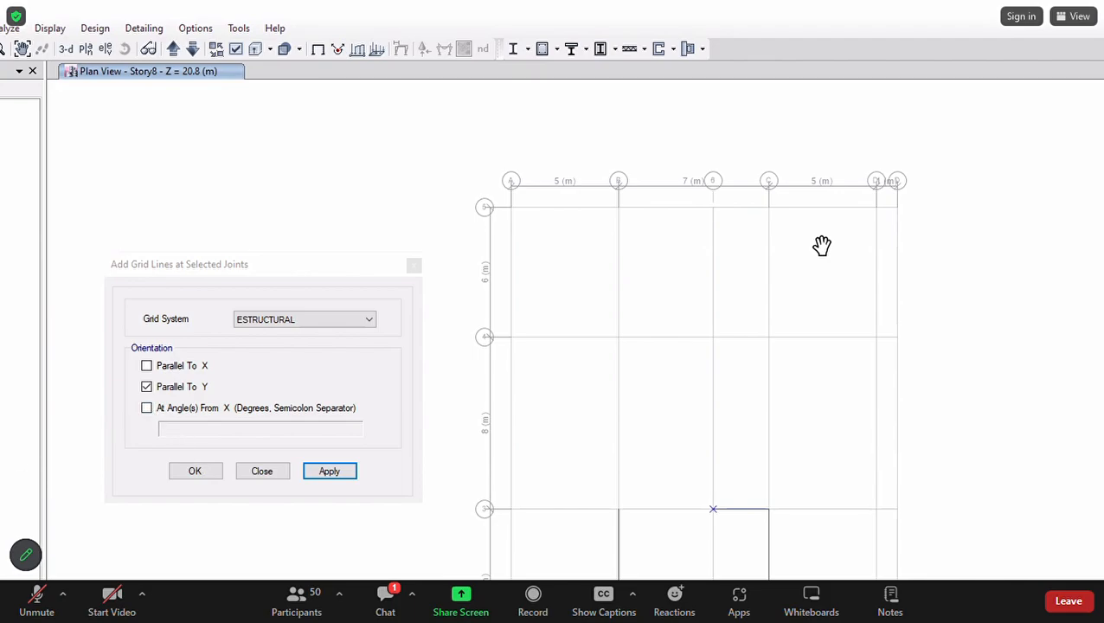
pyautogui.click(263, 471)
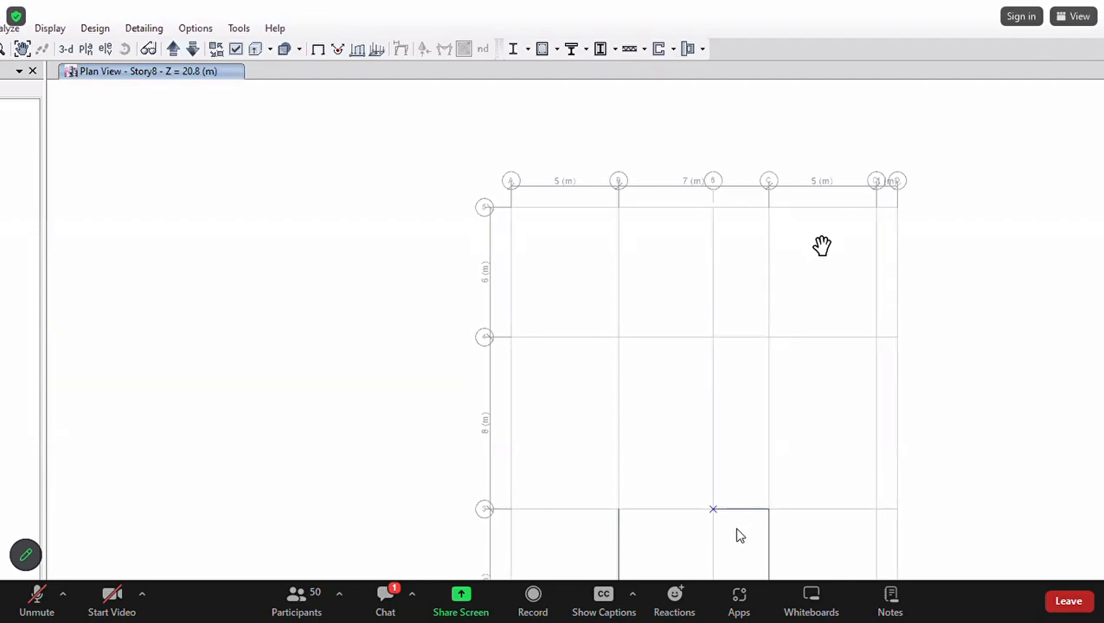
# - Delete the drawn frames from the Story8 plan
pyautogui.moveTo(286, 451); pyautogui.dragTo(952, 597)
pyautogui.press('Delete')
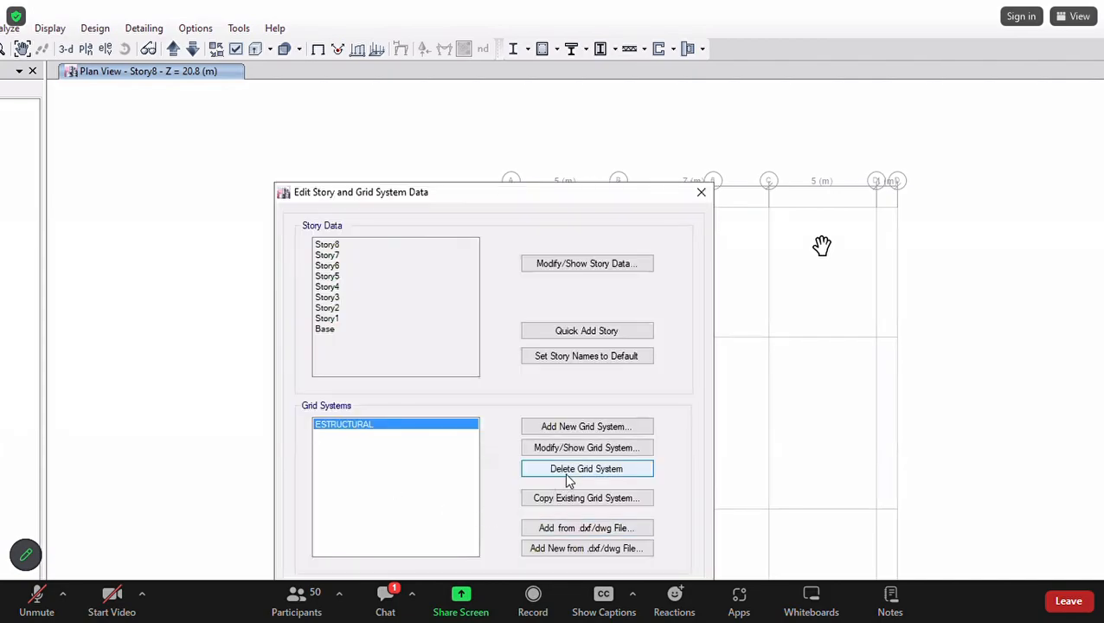
# - Try renumbering the ESTRUCTURAL Y grid lines as 5, 4, 3, 2, 1 in order of increasing ordinate
pyautogui.click(581, 447)
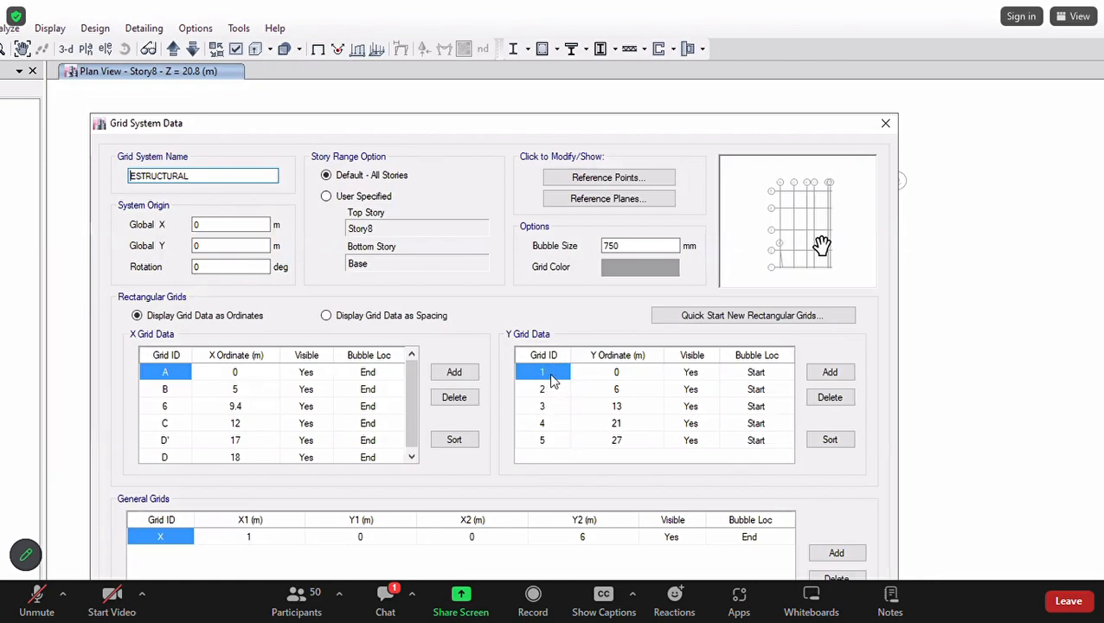
pyautogui.write('5')
pyautogui.click(554, 375)
pyautogui.write('5')
pyautogui.click(550, 389)
pyautogui.write('4')
pyautogui.click(554, 424)
pyautogui.write('2')
pyautogui.click(551, 440)
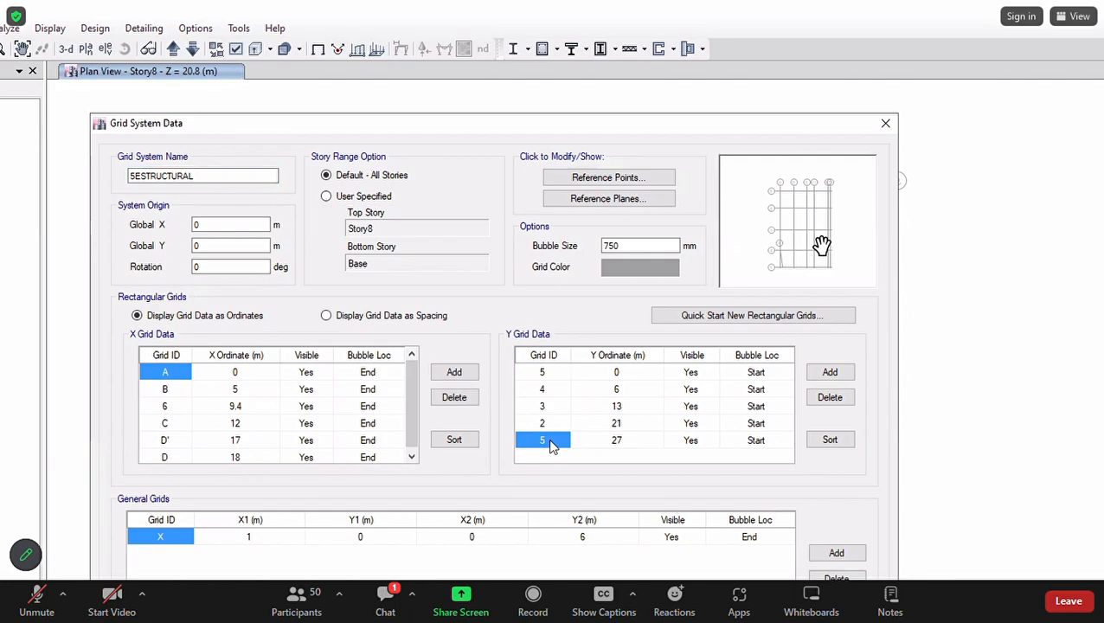
pyautogui.write('1')
pyautogui.click(346, 440)
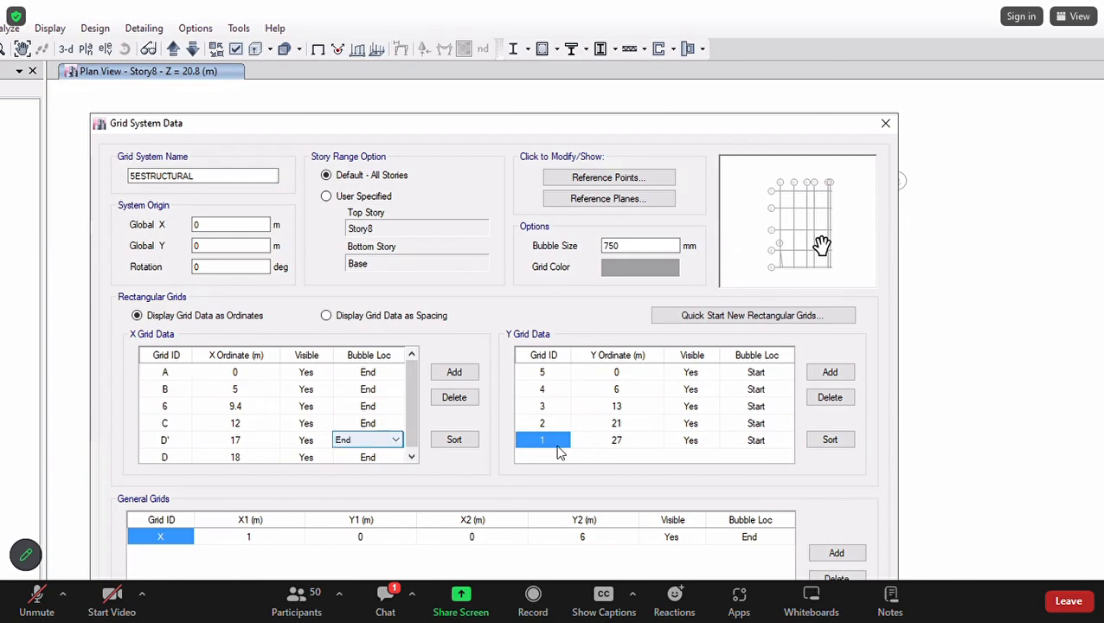
pyautogui.click(502, 617)
pyautogui.click(455, 597)
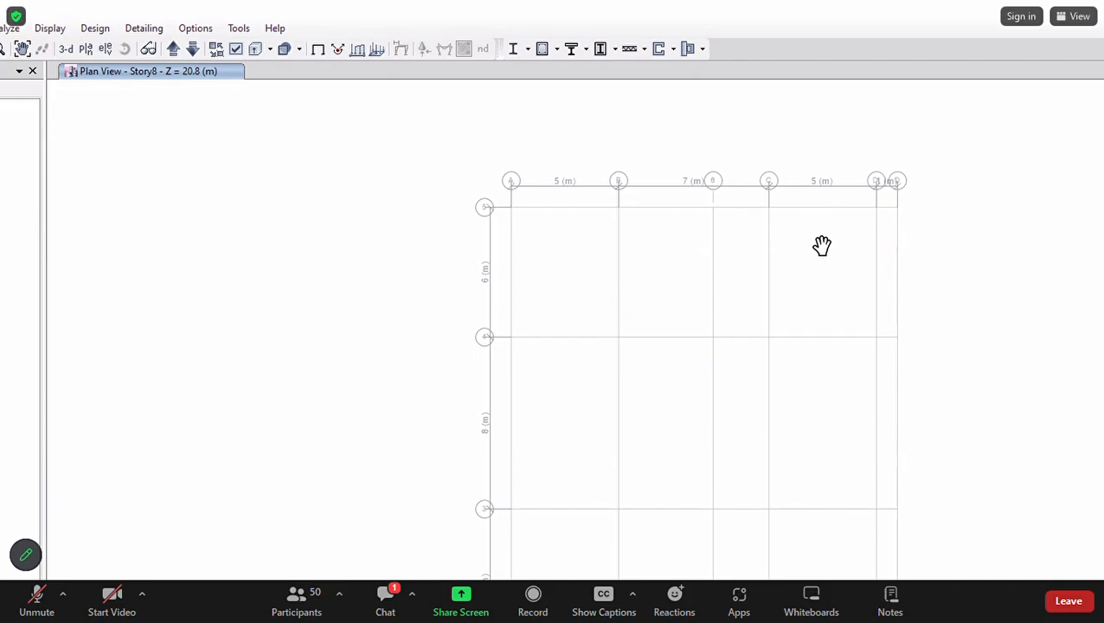
pyautogui.moveTo(3, 260)
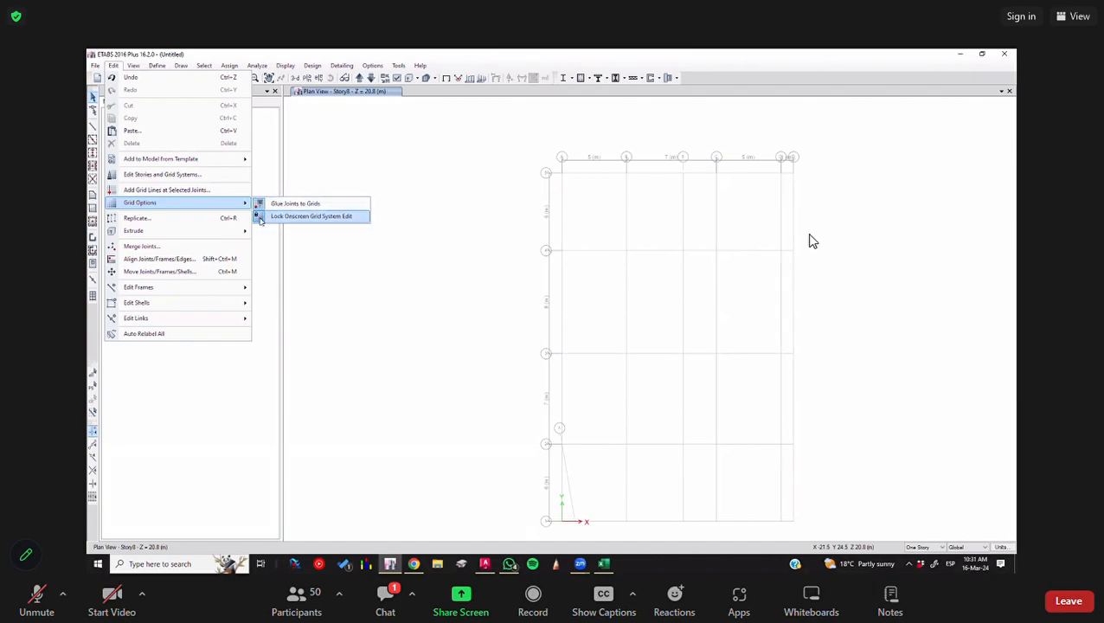
pyautogui.click(381, 293)
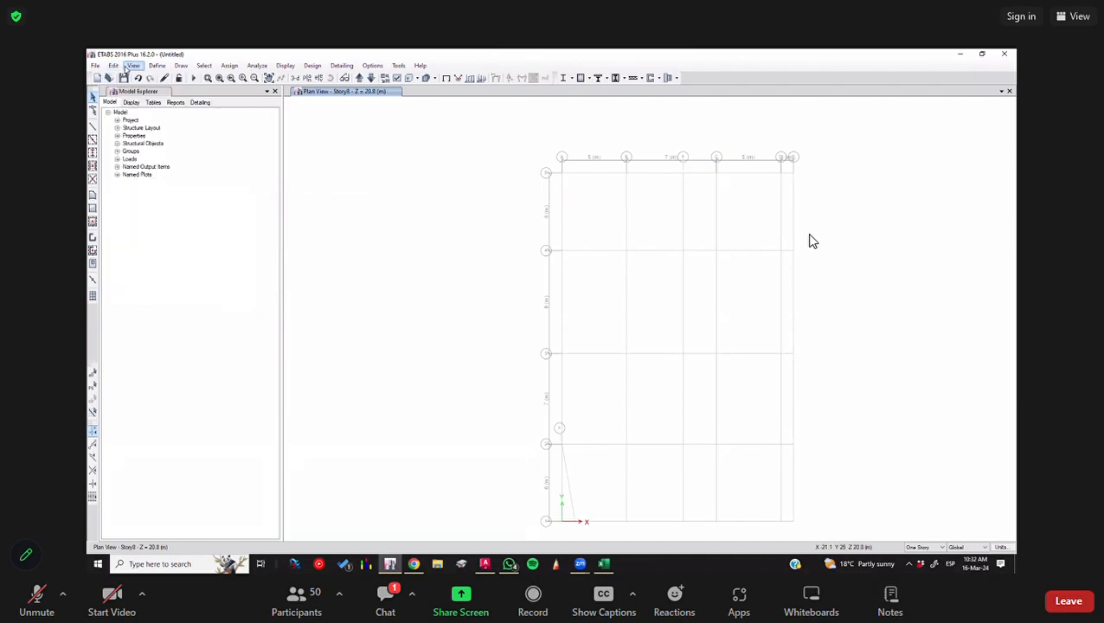
pyautogui.click(133, 66)
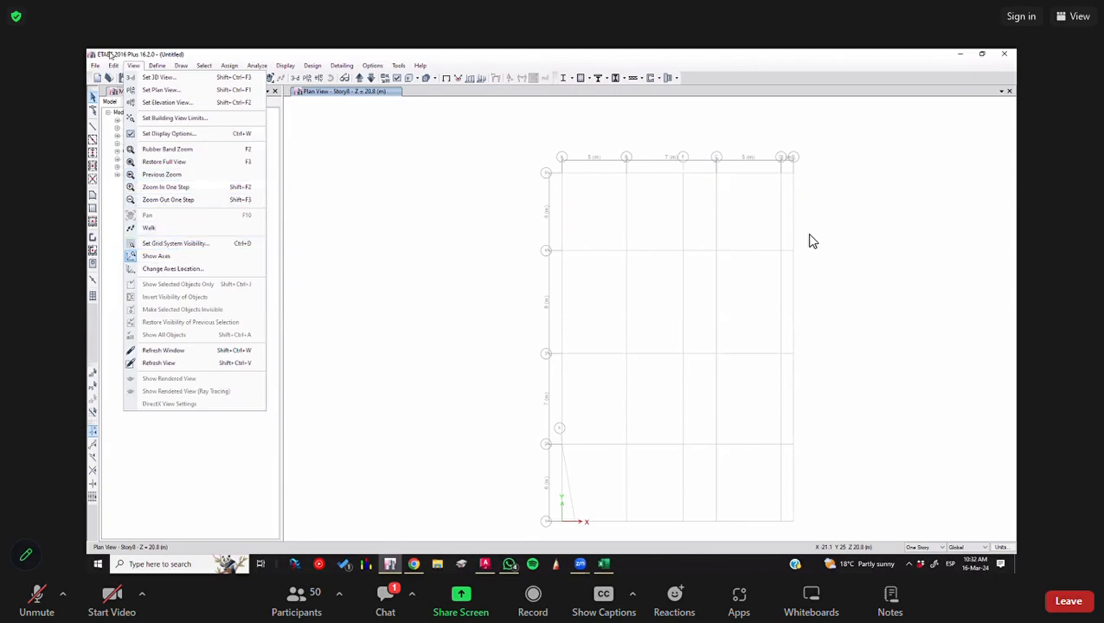
pyautogui.click(113, 65)
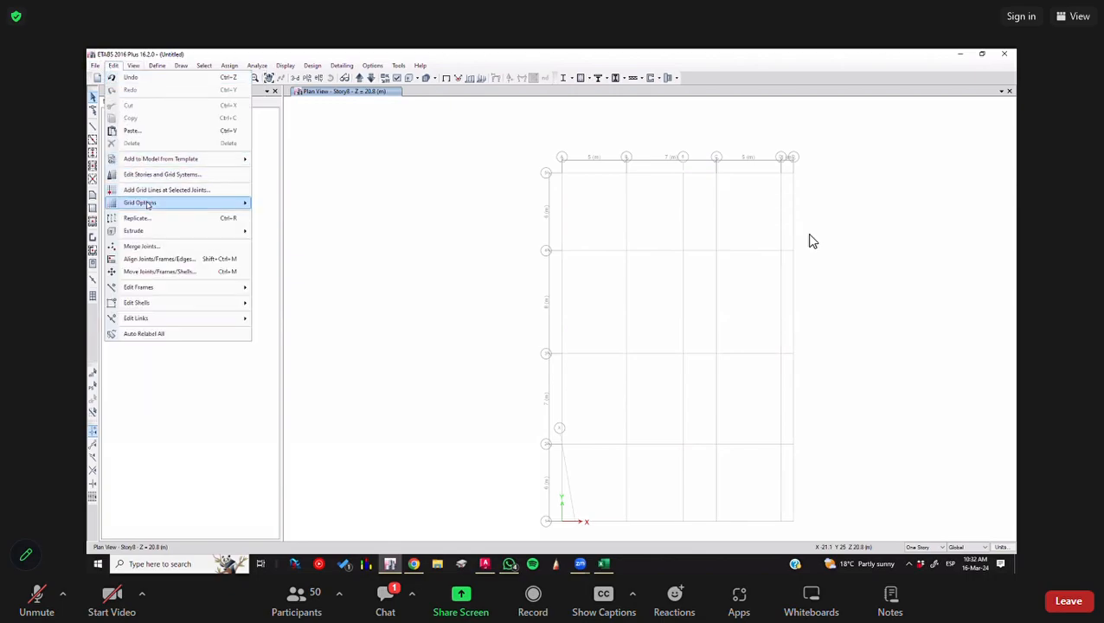
pyautogui.moveTo(148, 204)
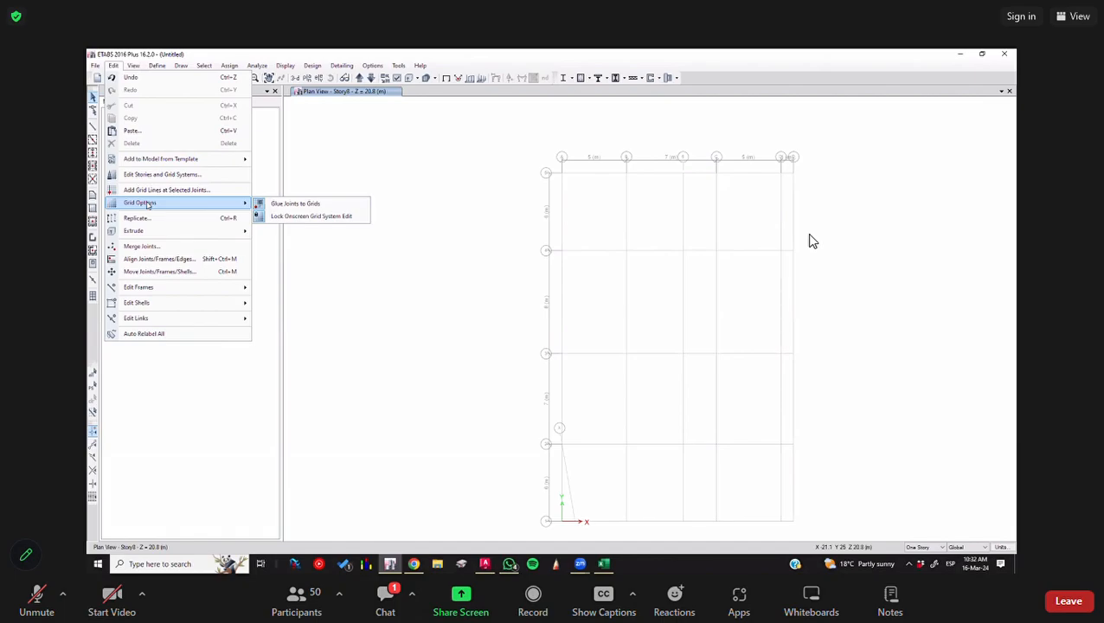
pyautogui.click(458, 311)
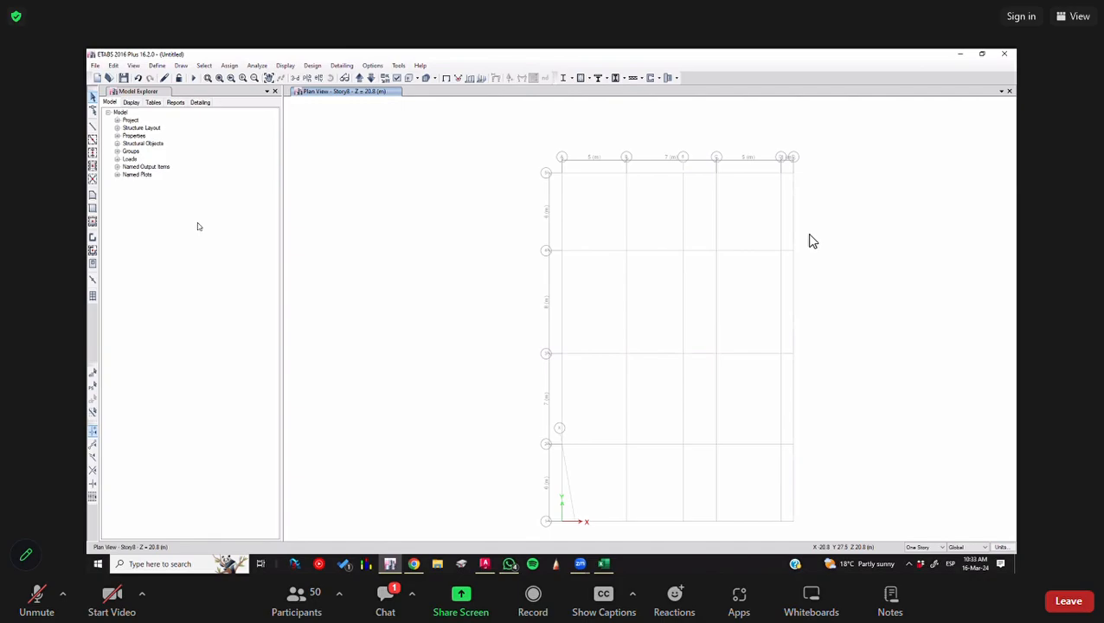
# - Open the A615Gr60 rebar material from the defined materials and rename it NTC2289
pyautogui.keyDown('ctrl'); pyautogui.scroll(1, 811, 236); pyautogui.keyUp('ctrl')
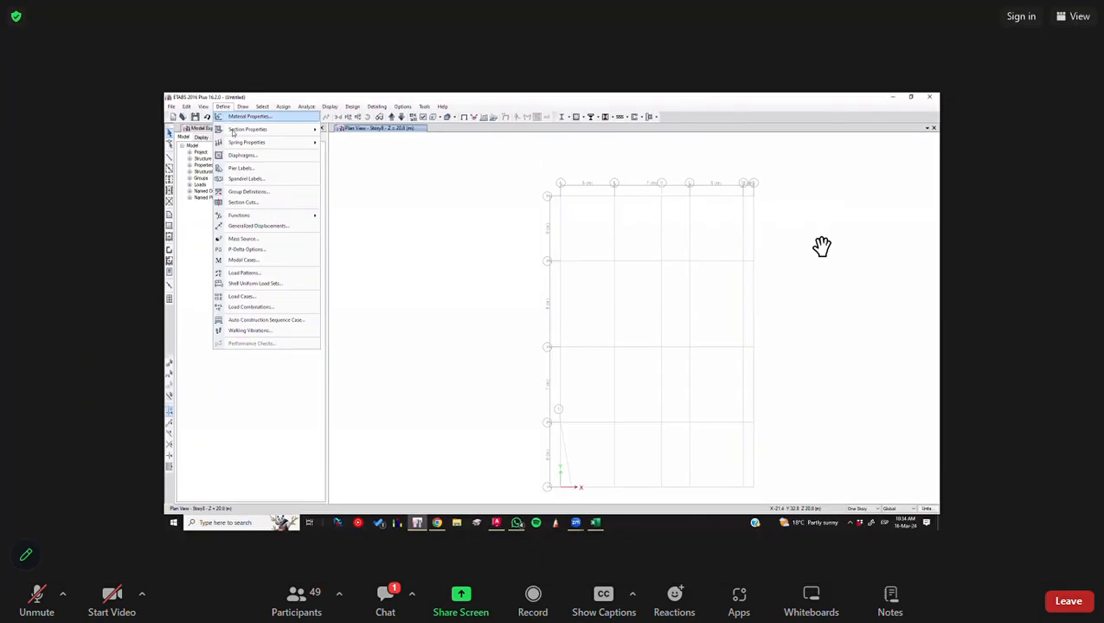
pyautogui.click(274, 119)
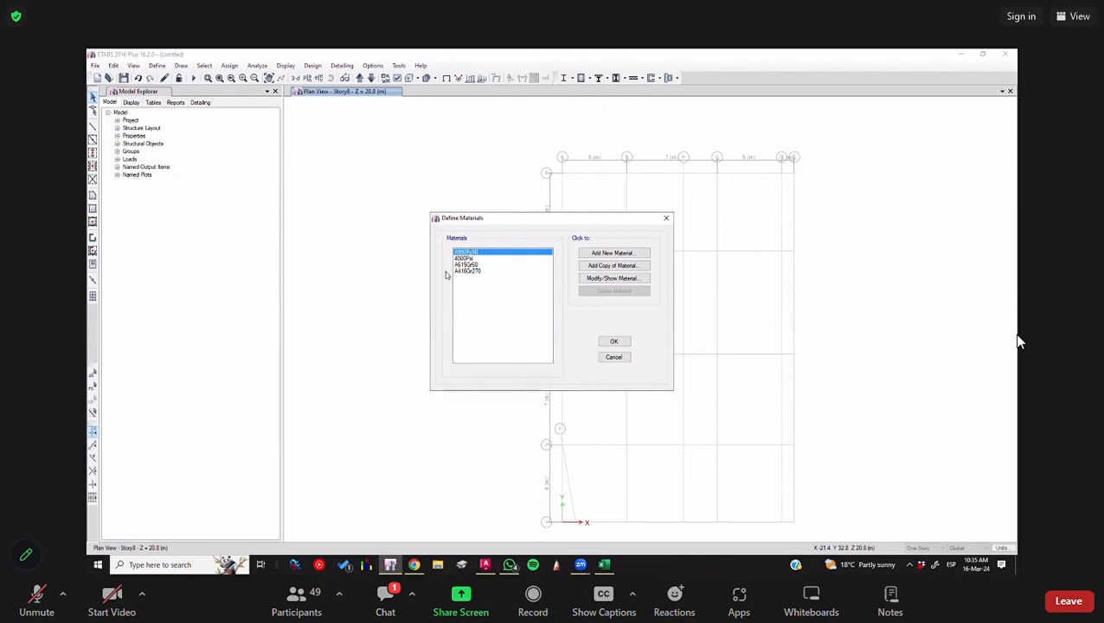
pyautogui.click(470, 264)
pyautogui.click(471, 259)
pyautogui.click(470, 265)
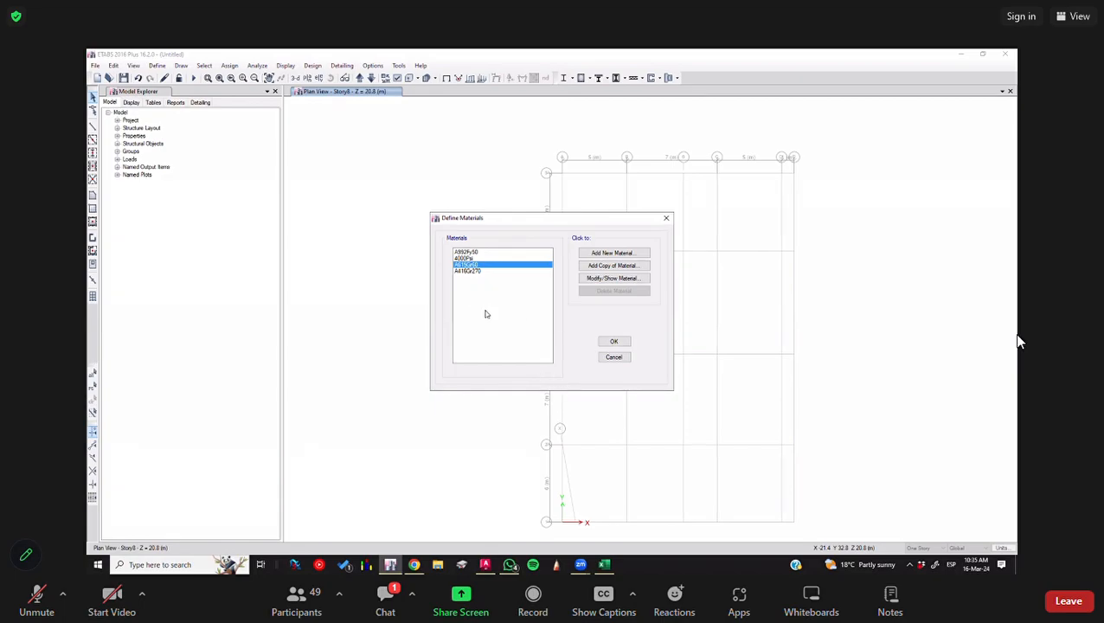
pyautogui.click(477, 272)
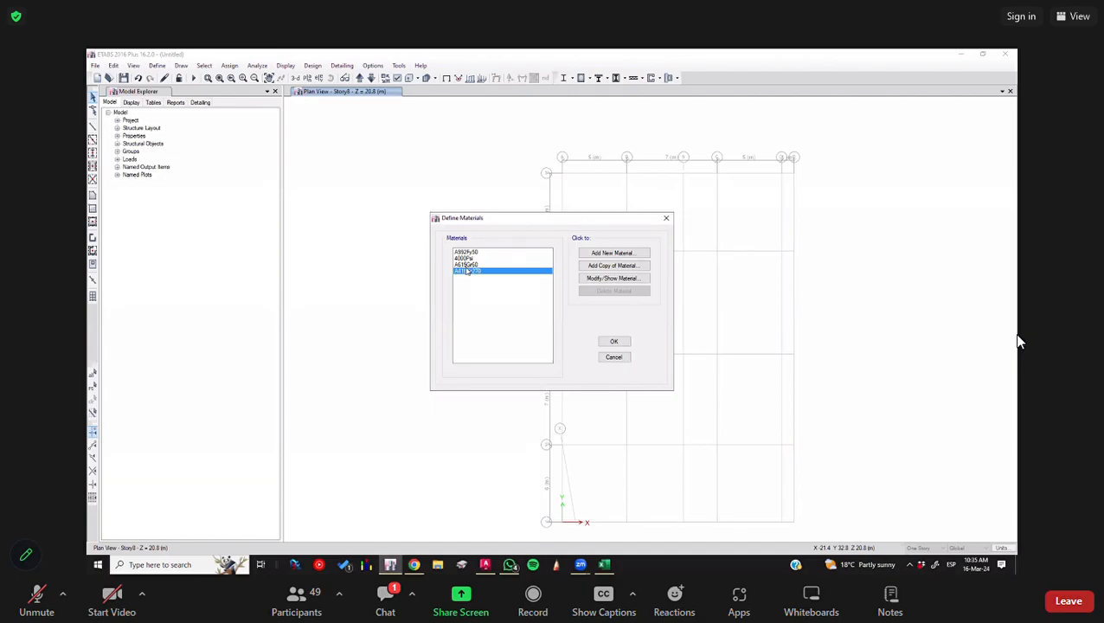
pyautogui.click(466, 264)
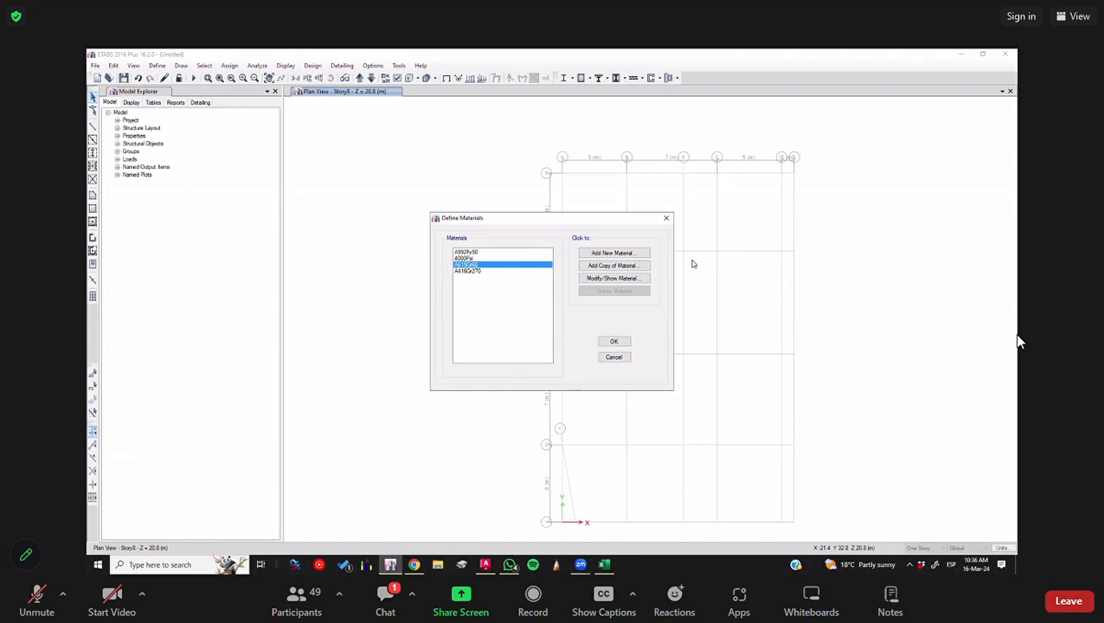
pyautogui.click(614, 278)
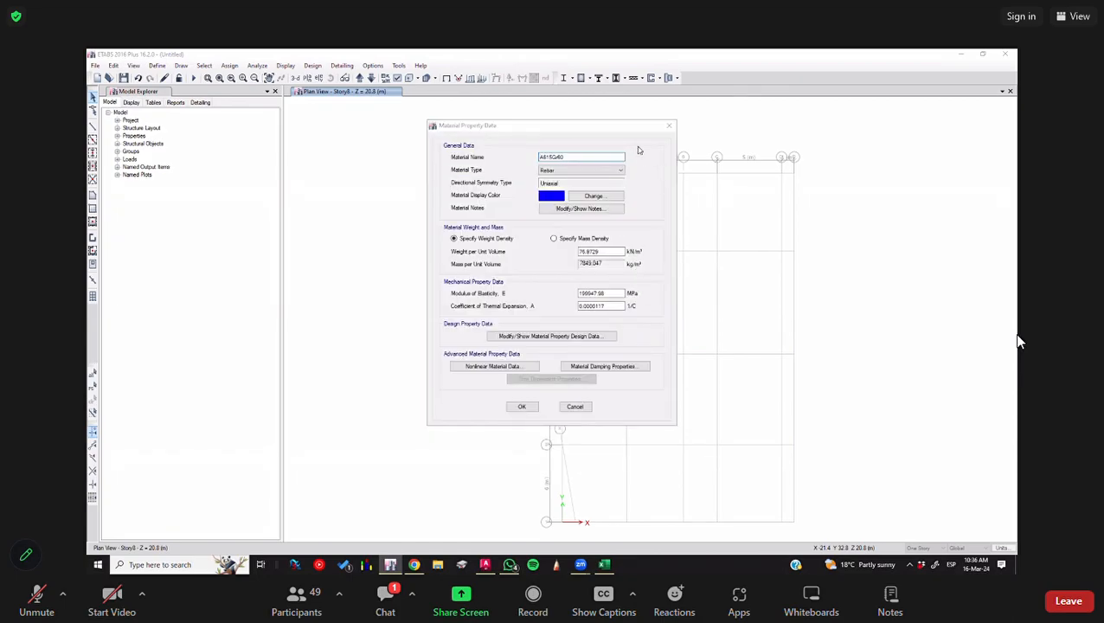
pyautogui.moveTo(610, 127); pyautogui.dragTo(456, 222)
pyautogui.write('NTC2288')
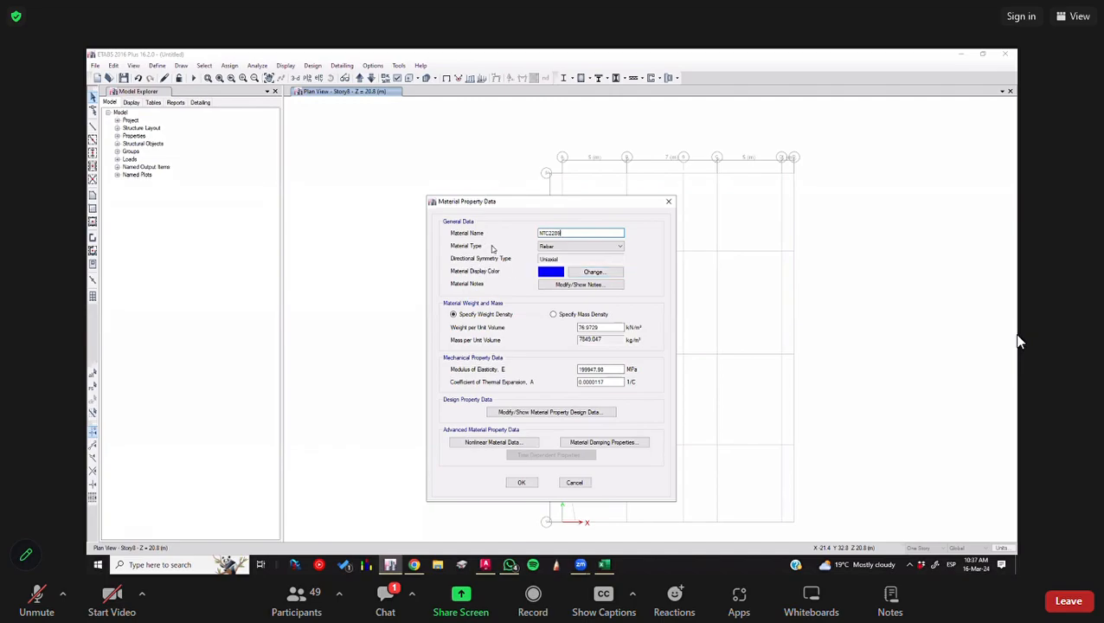
# - Keep Rebar as the material type and add the material note "Acero de refuerzo longitudinal y transversal. Grado 420."
pyautogui.click(552, 249)
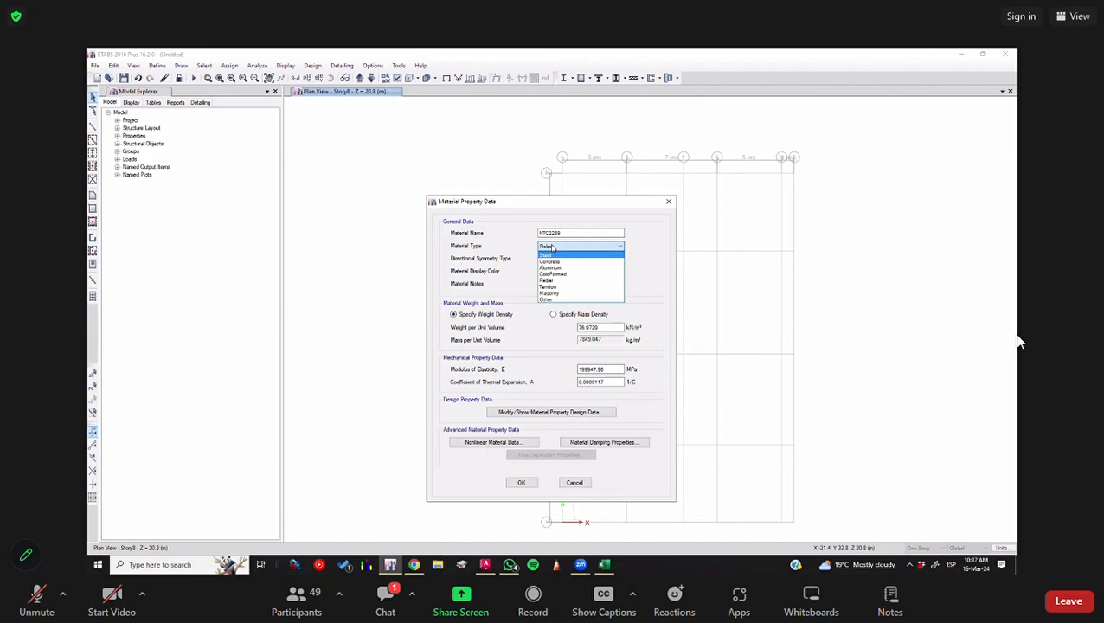
pyautogui.click(564, 250)
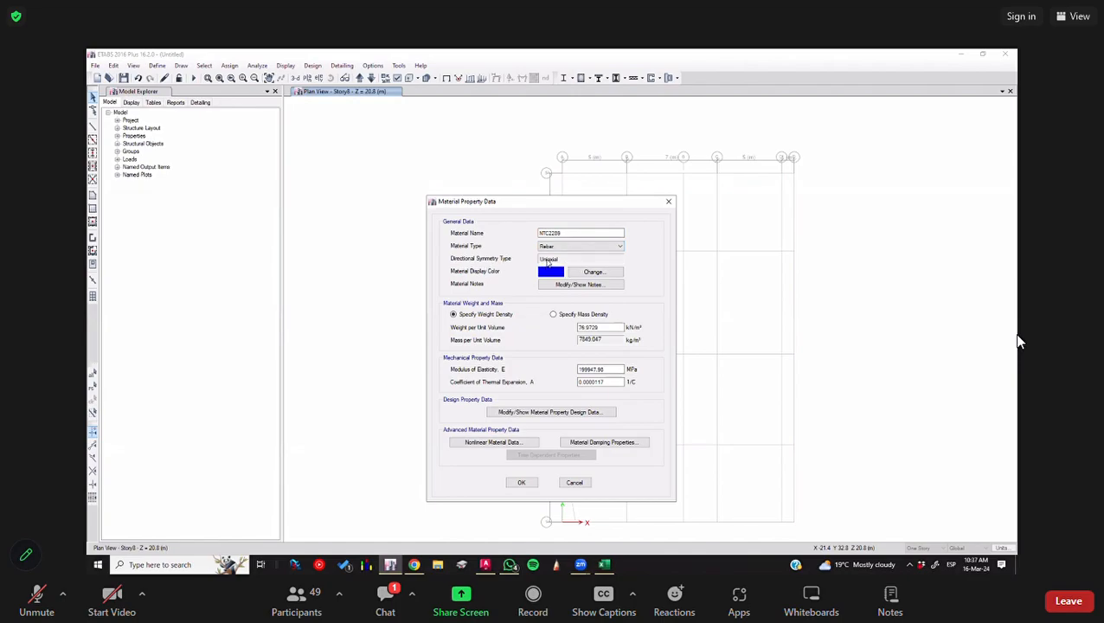
pyautogui.keyDown('ctrl'); pyautogui.scroll(1, 1020, 341); pyautogui.keyUp('ctrl')
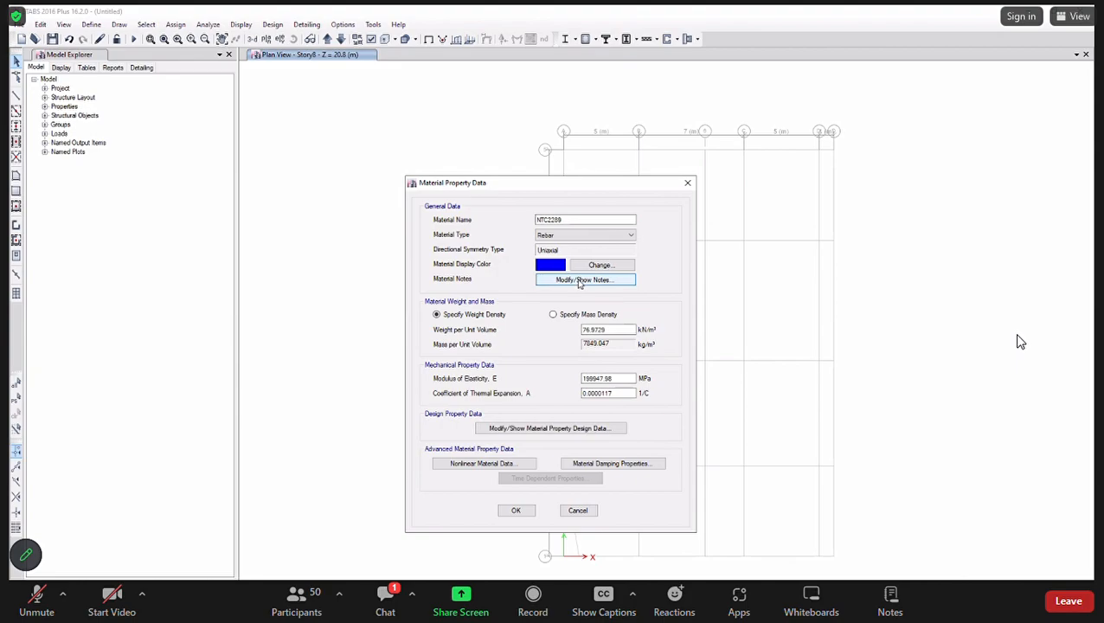
pyautogui.click(568, 279)
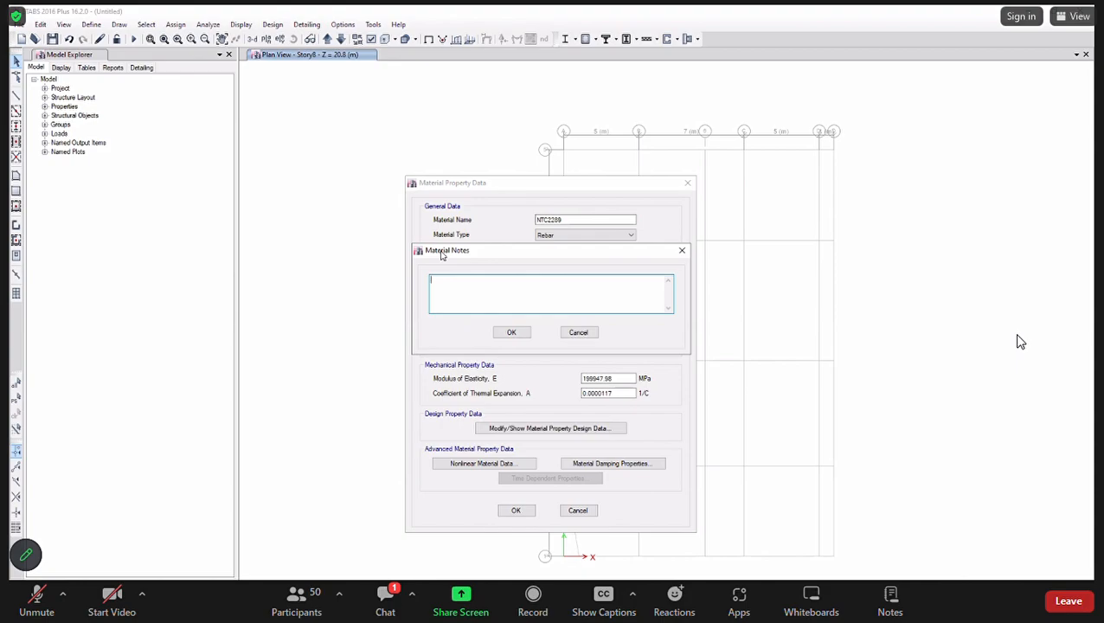
pyautogui.write('Acero de refuerzo longitudinal y transversal')
pyautogui.press('BackSpace')
pyautogui.write('Grado 420.')
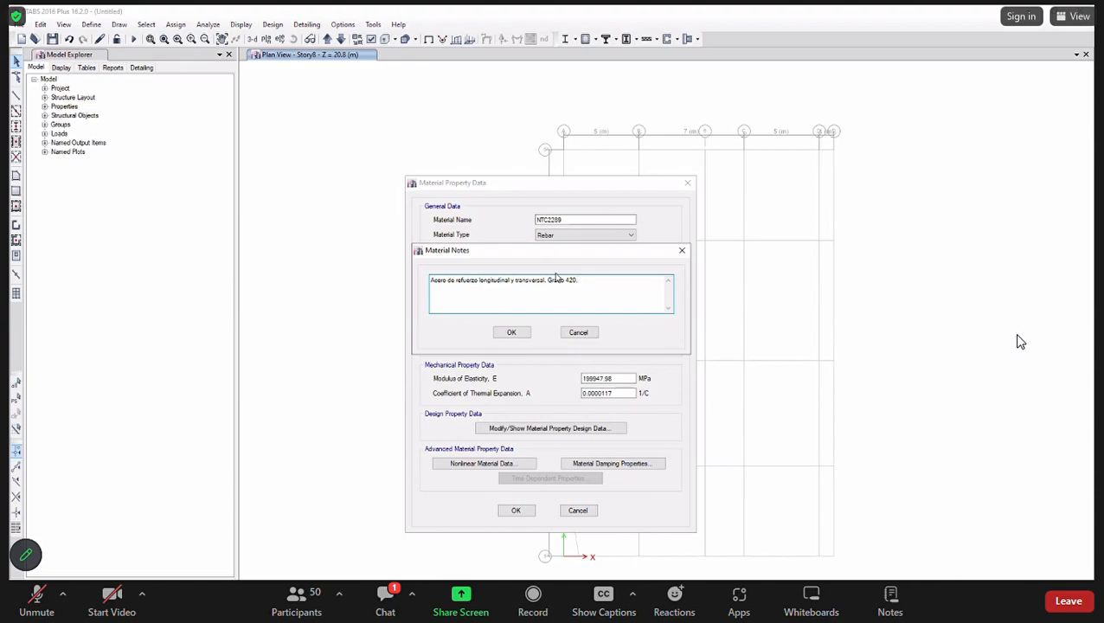
pyautogui.click(512, 333)
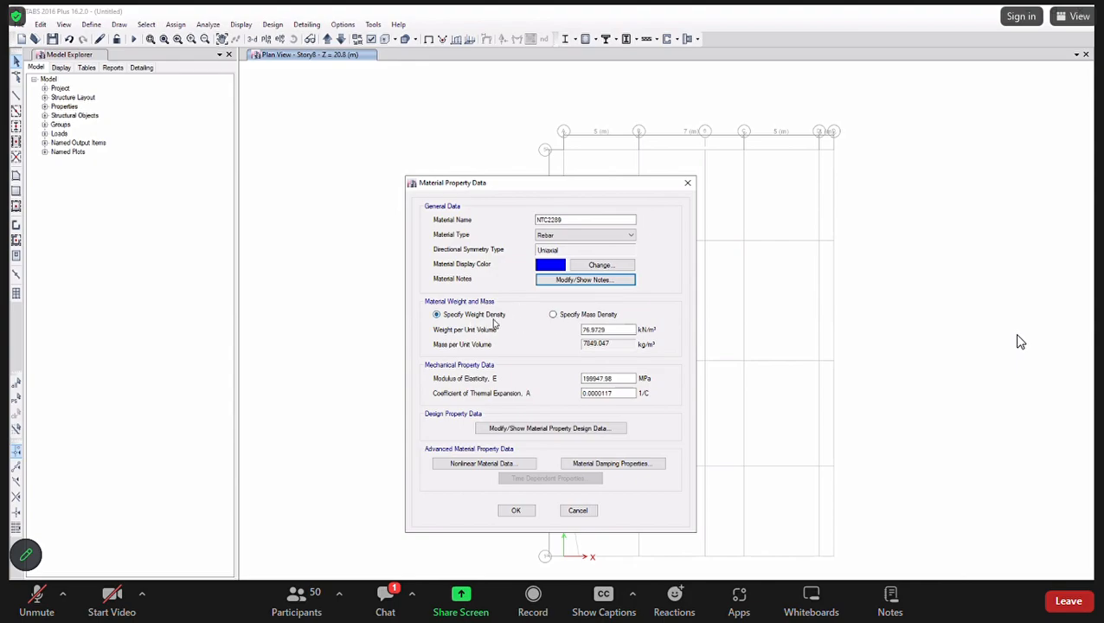
# - Set the NTC2289 rebar's weight per unit volume to 78 kN/m³ and its modulus of elasticity to 200000 MPa
pyautogui.doubleClick(613, 330)
pyautogui.write('78')
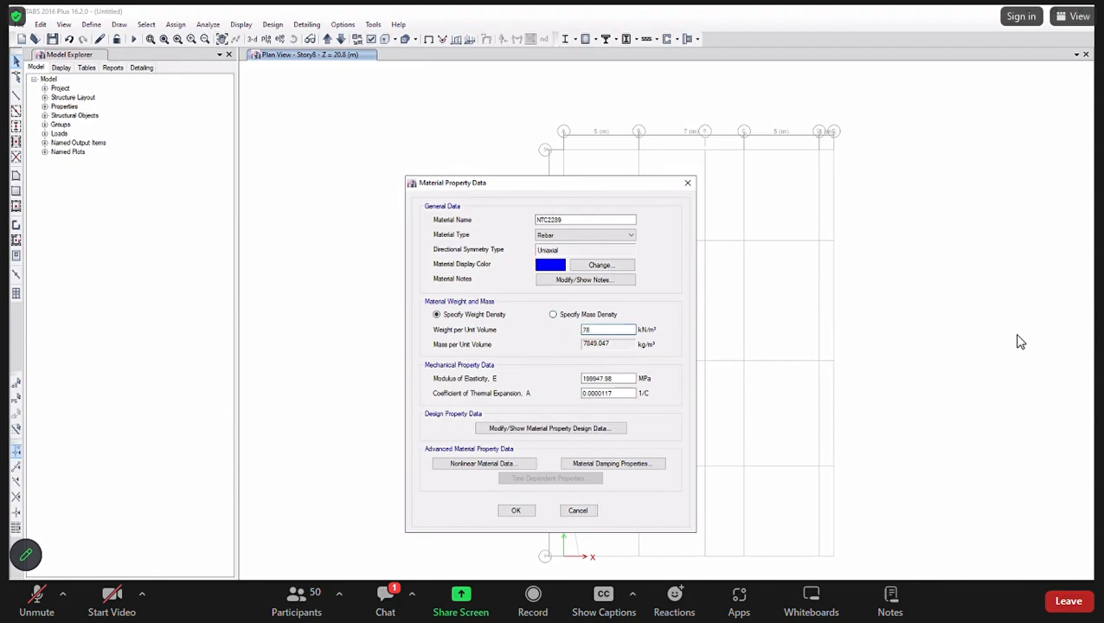
pyautogui.click(615, 380)
pyautogui.moveTo(623, 378); pyautogui.dragTo(405, 375)
pyautogui.write('200000')
pyautogui.click(618, 393)
# - Set the NTC2289 design properties to a minimum yield strength of 420 MPa and a minimum tensile strength of 550 MPa
pyautogui.click(588, 433)
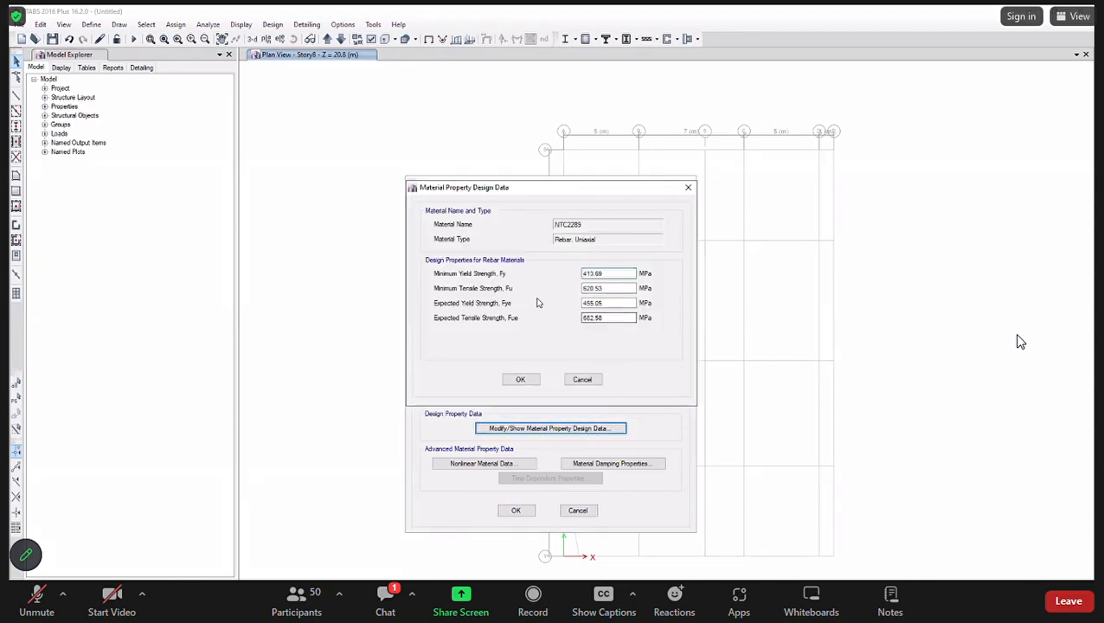
pyautogui.doubleClick(619, 274)
pyautogui.write('420')
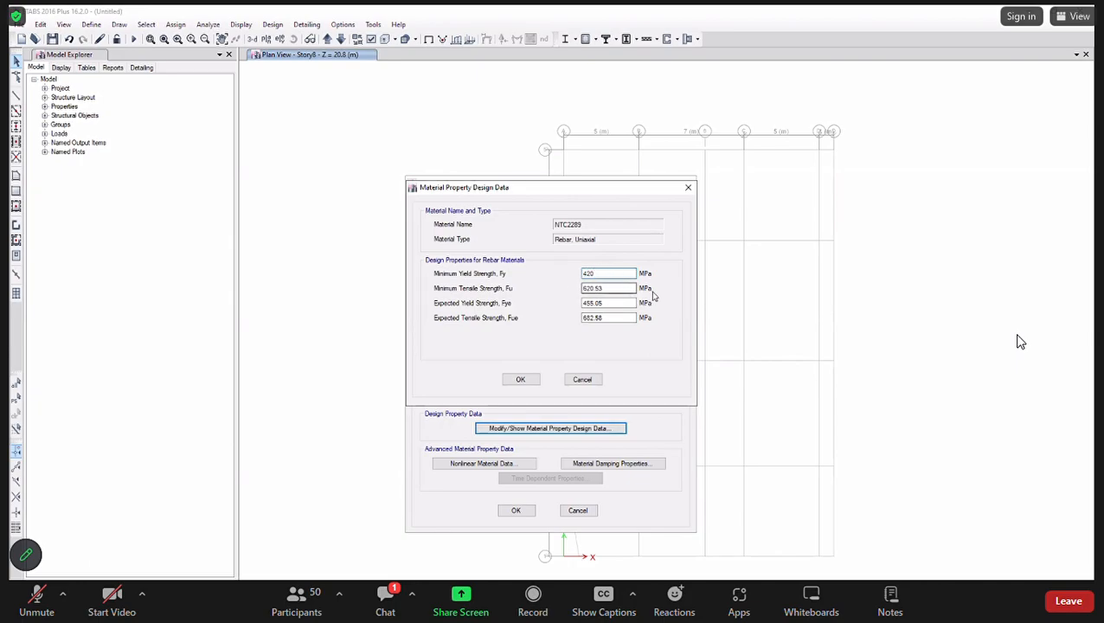
pyautogui.click(610, 289)
pyautogui.doubleClick(609, 288)
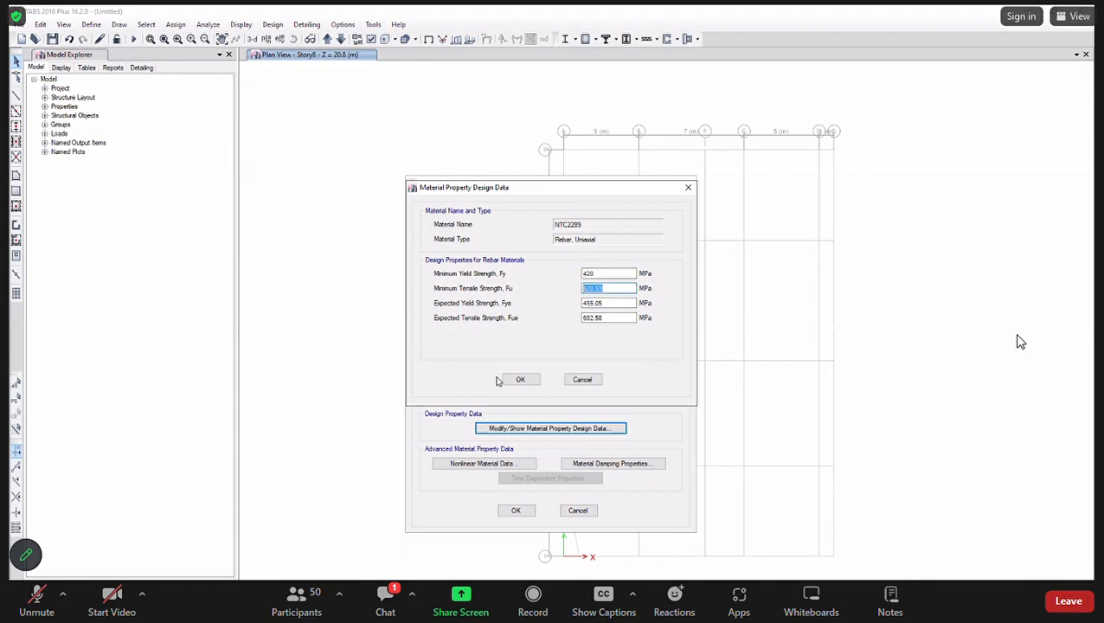
pyautogui.write('550')
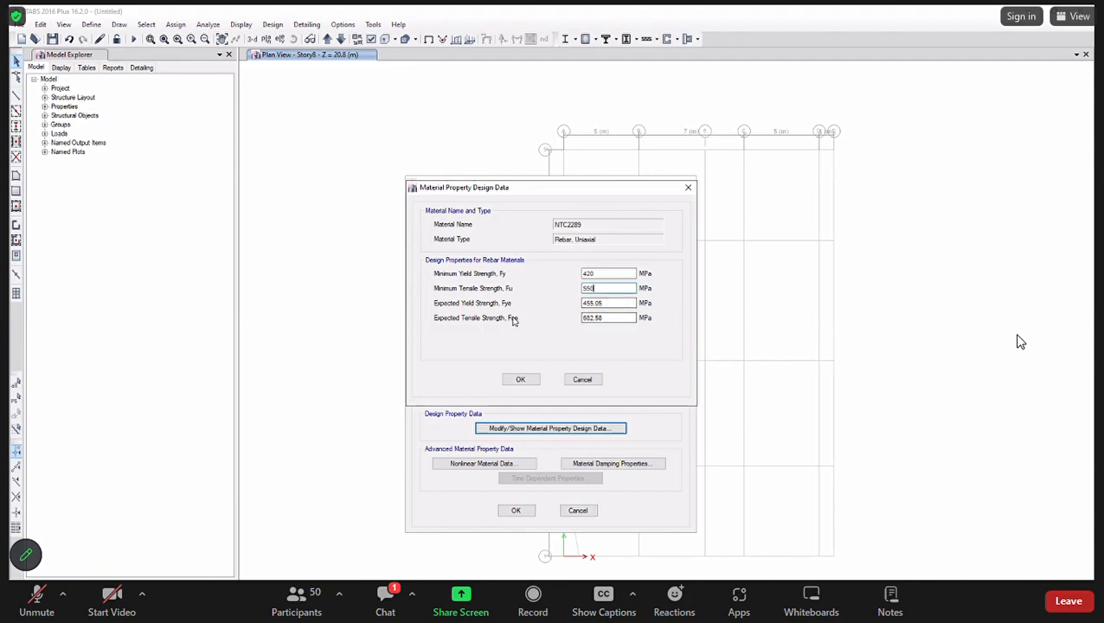
pyautogui.doubleClick(619, 303)
pyautogui.click(609, 303)
pyautogui.click(519, 379)
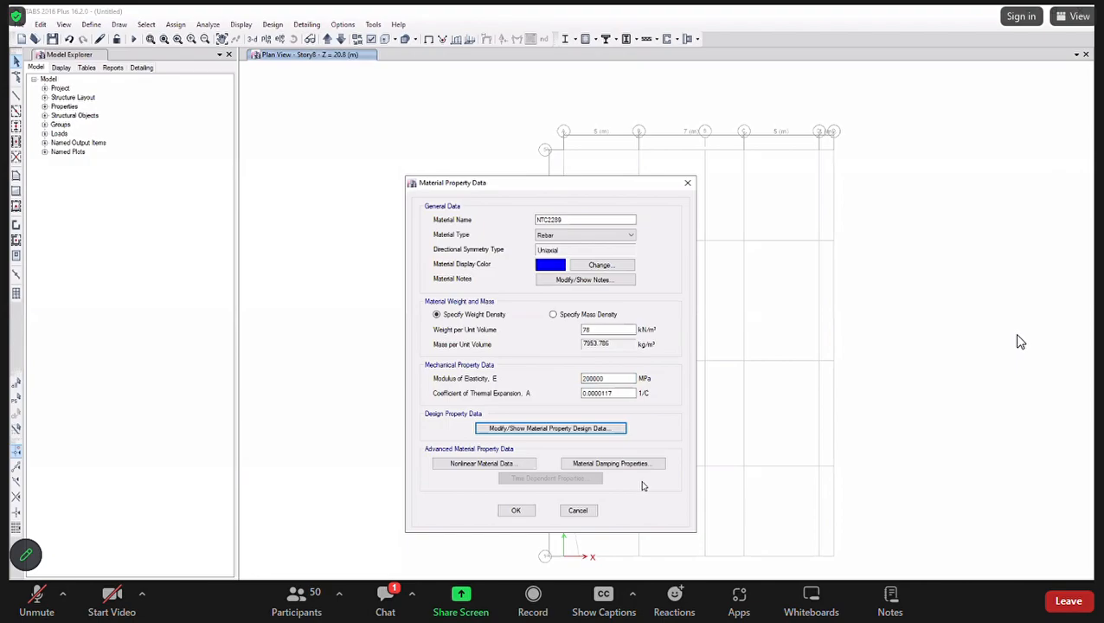
# - Review the rebar's nonlinear data and damping properties without changing them, and accept the NTC2289 material definition
pyautogui.click(488, 464)
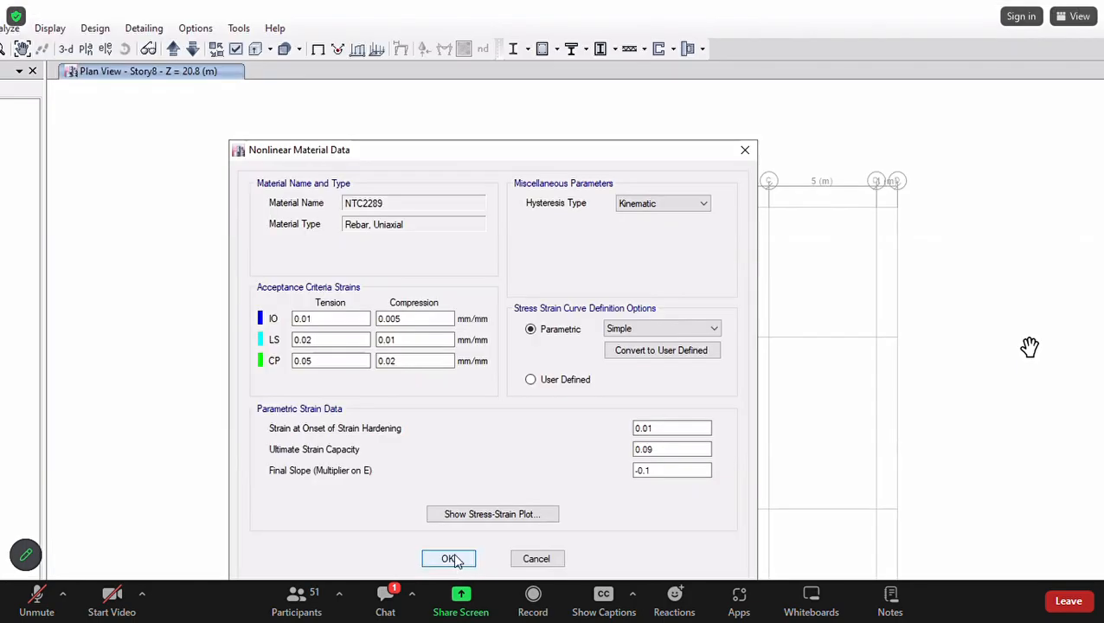
pyautogui.click(519, 395)
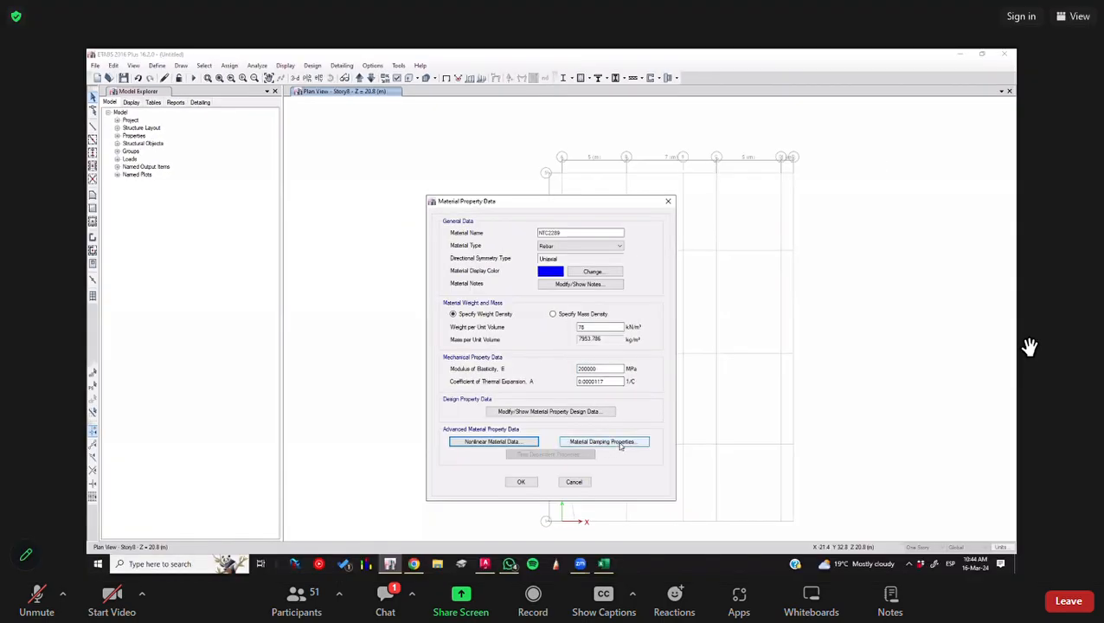
pyautogui.click(630, 468)
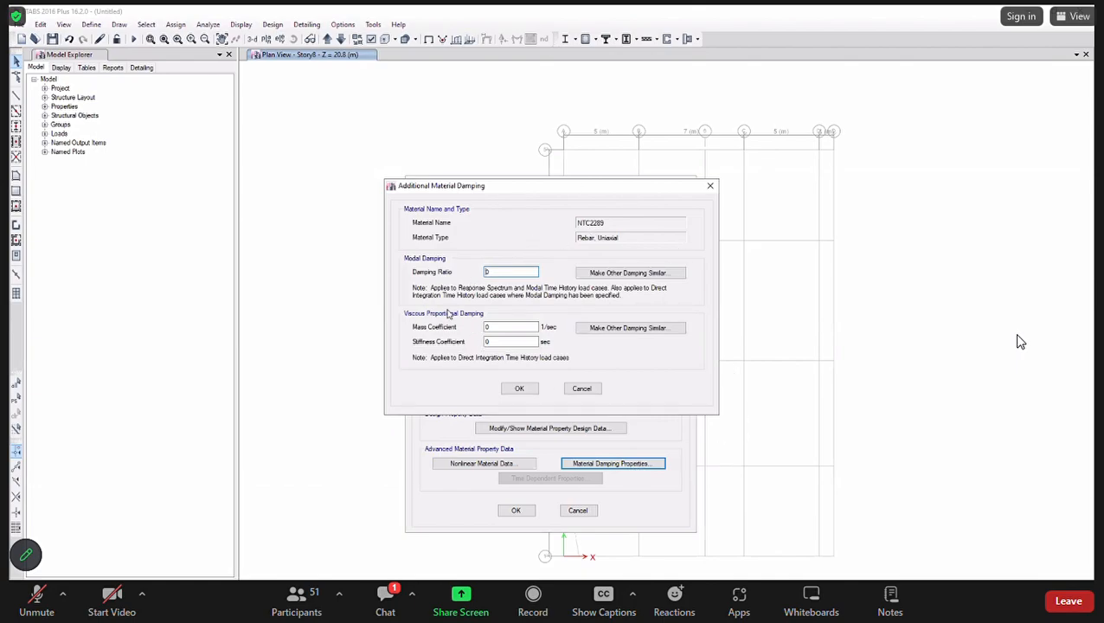
pyautogui.click(582, 388)
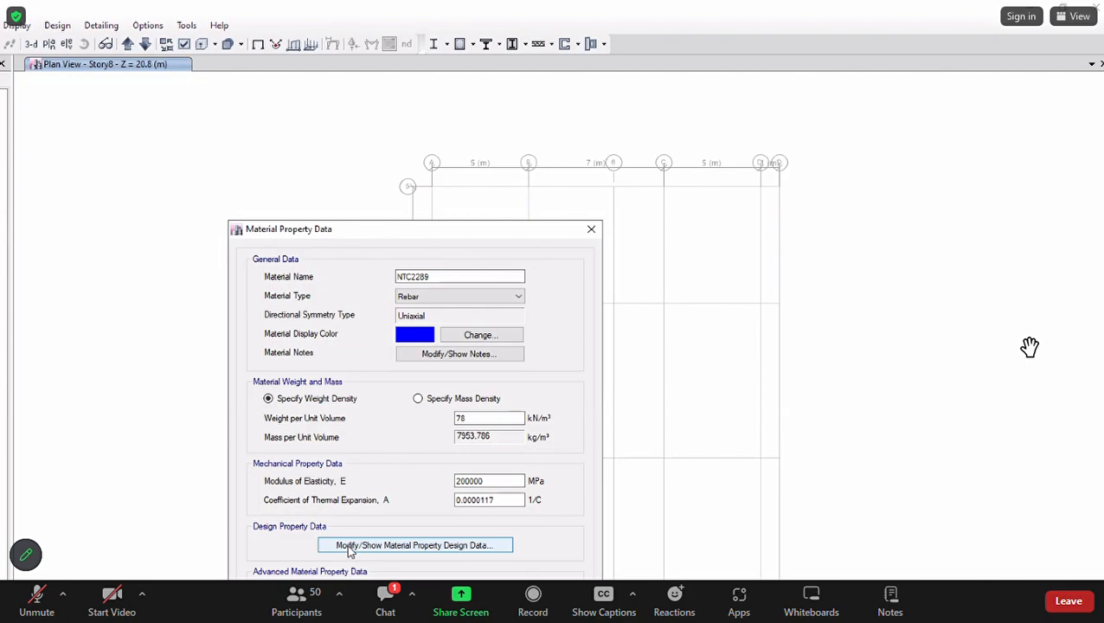
pyautogui.press('Return')
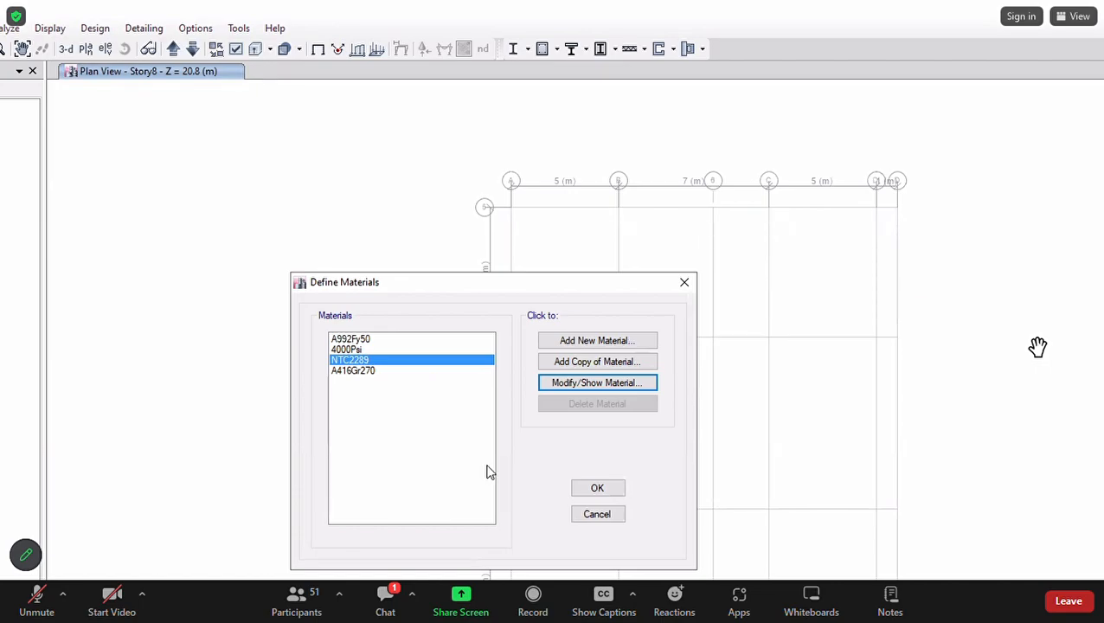
# - Open the 4000Psi material for editing, keep its type as Concrete, and rename it 28 MPa
pyautogui.click(364, 350)
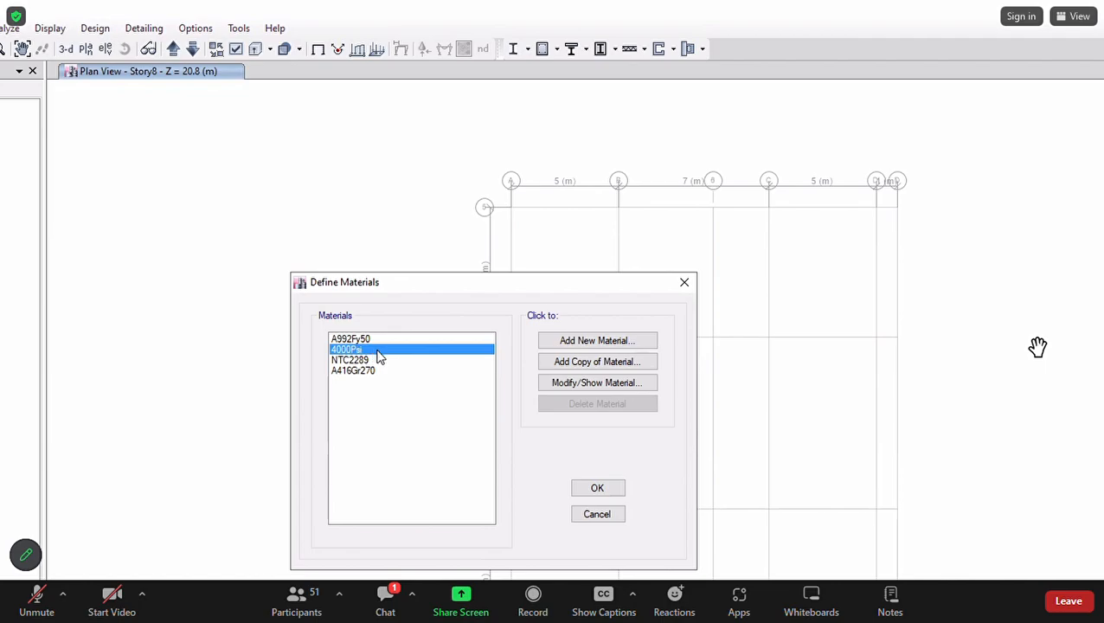
pyautogui.click(594, 387)
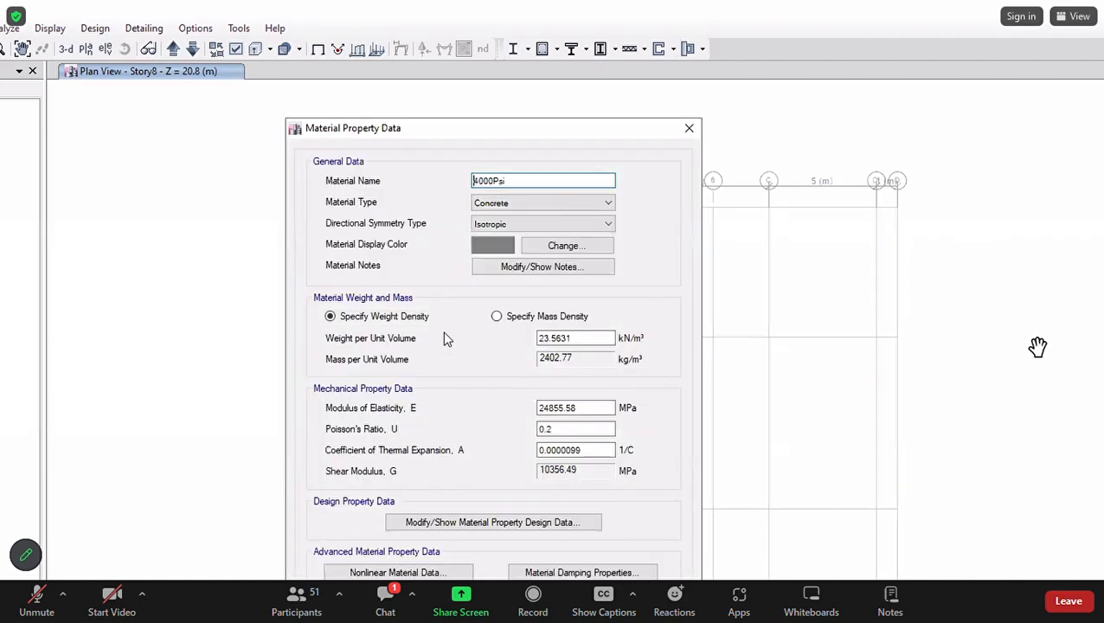
pyautogui.click(526, 204)
pyautogui.click(526, 204)
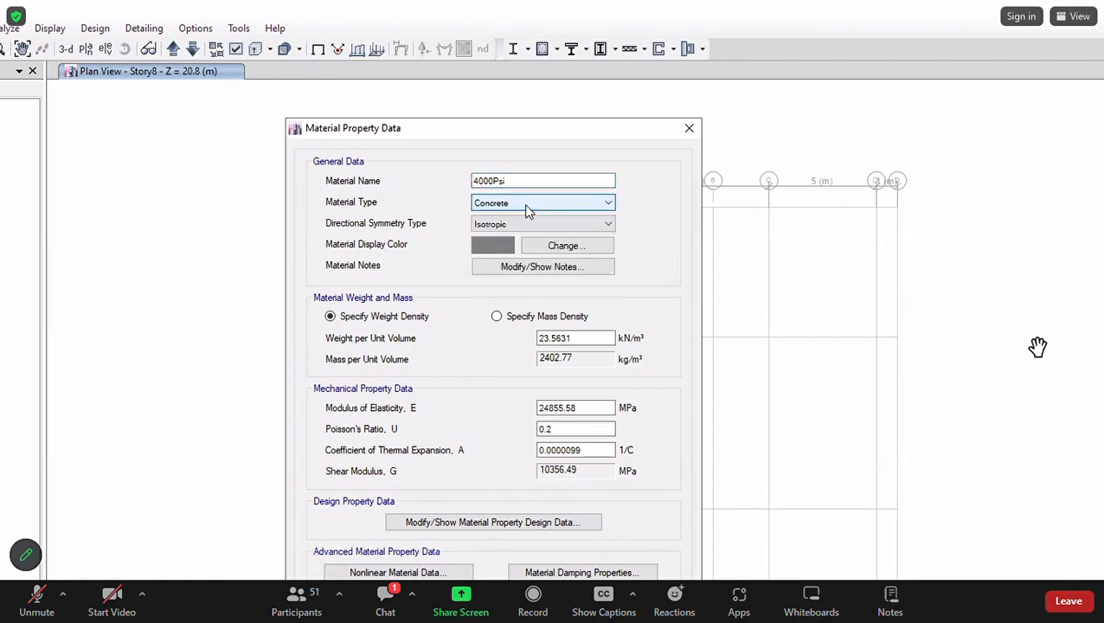
pyautogui.click(611, 204)
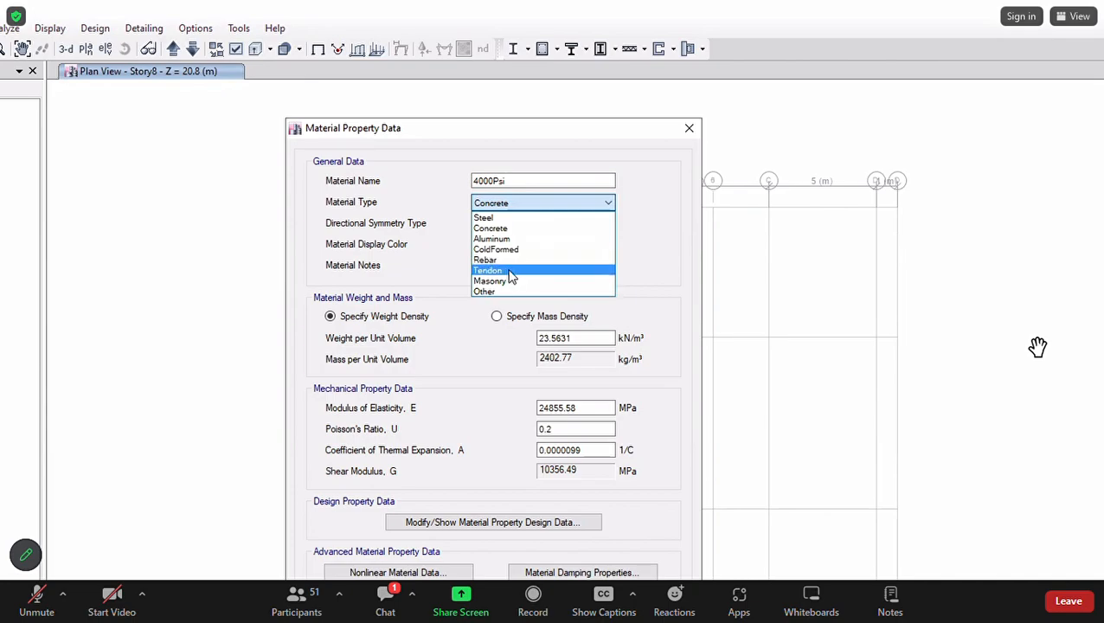
pyautogui.click(518, 230)
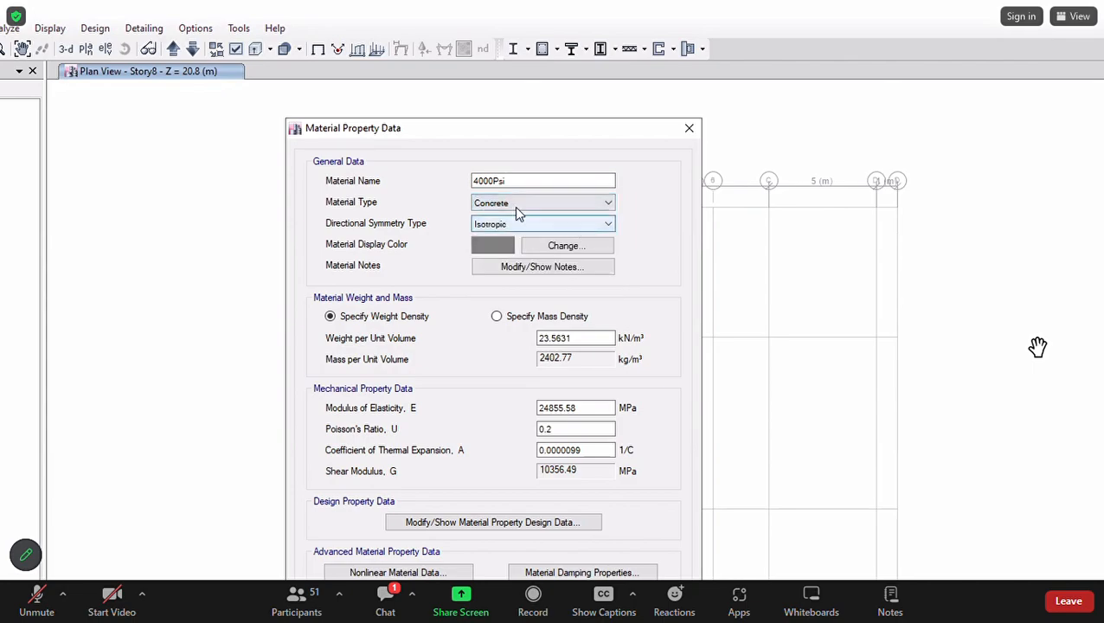
pyautogui.moveTo(527, 182); pyautogui.dragTo(216, 207)
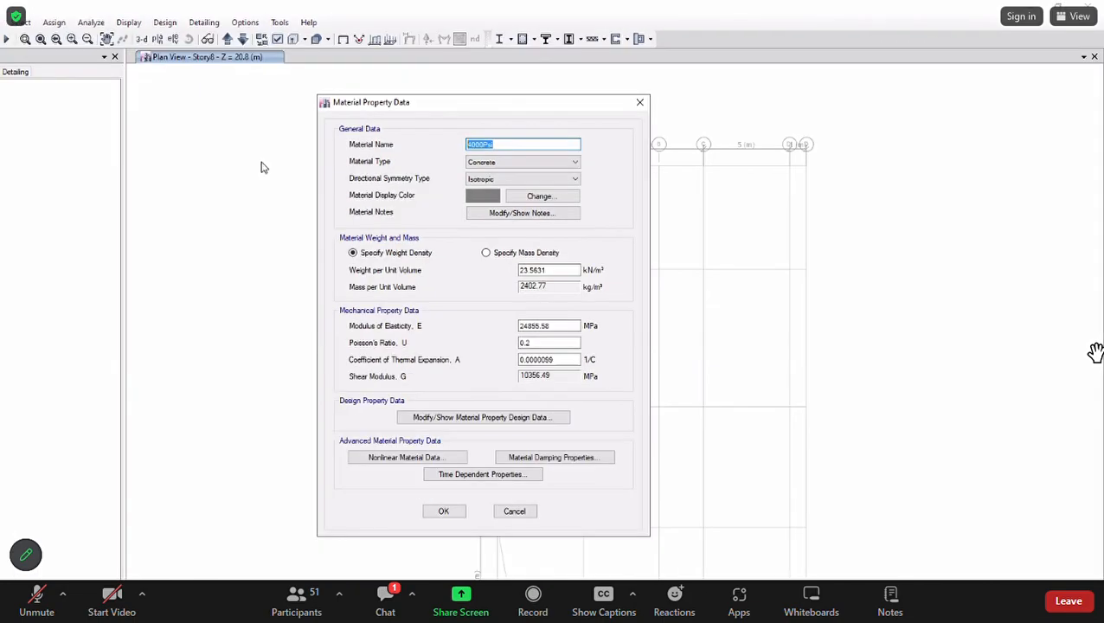
pyautogui.write('28')
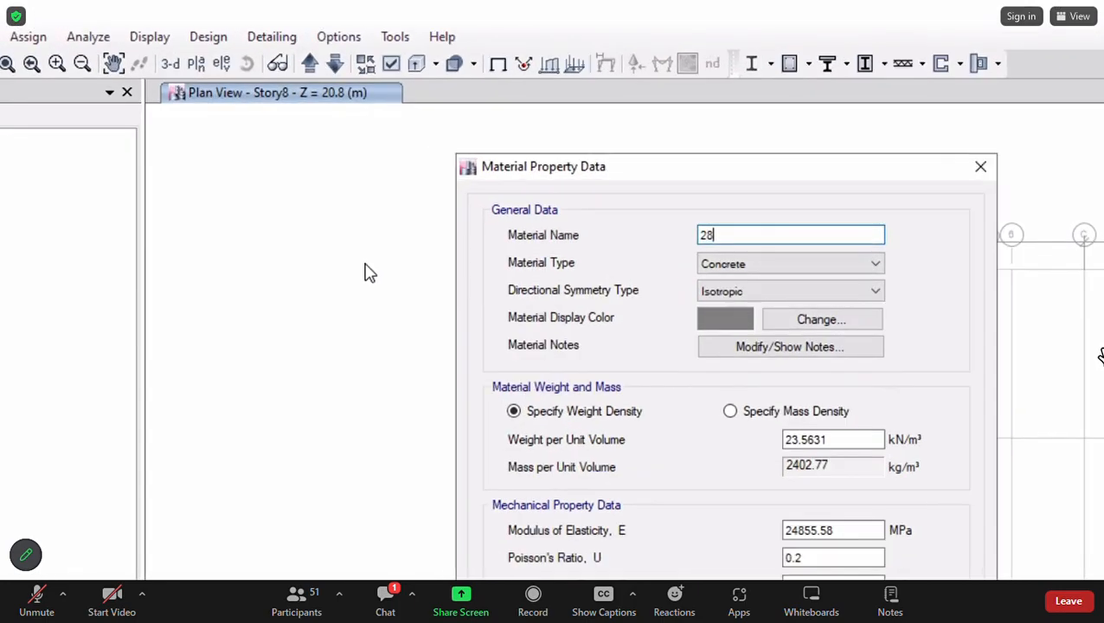
pyautogui.write(' MPa')
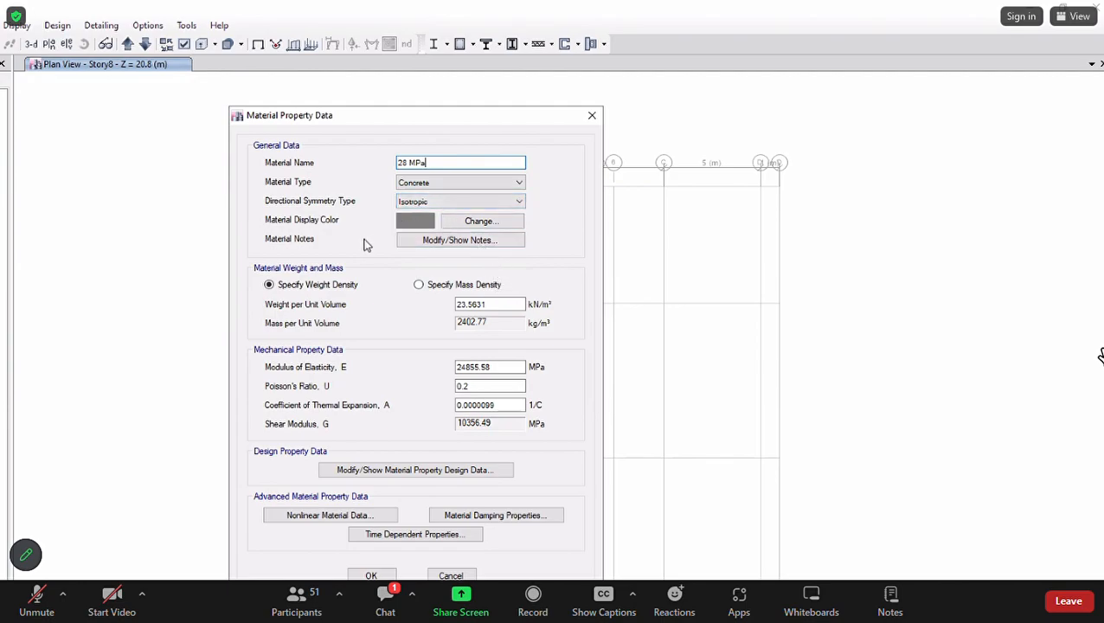
# - Change the 28 MPa concrete's display color to blue
pyautogui.click(423, 221)
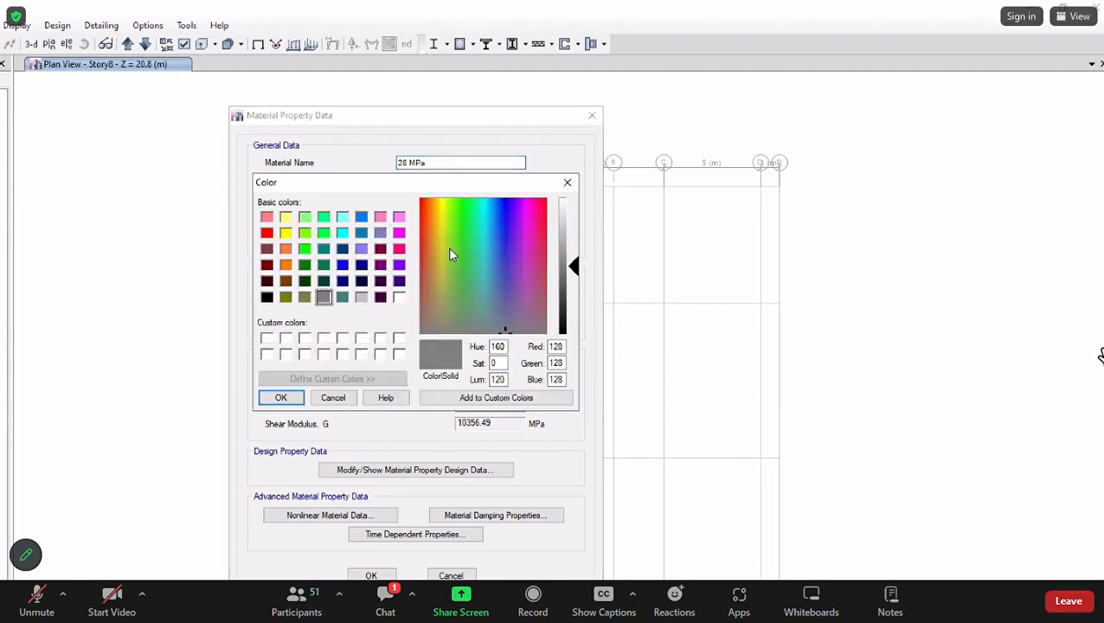
pyautogui.click(342, 265)
pyautogui.click(281, 400)
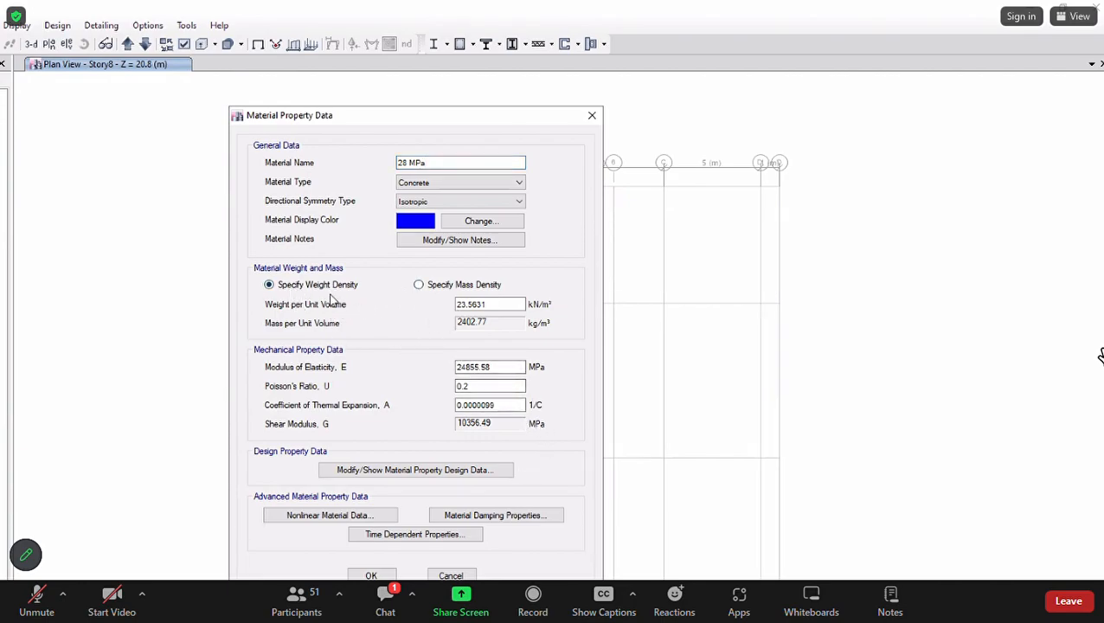
# - Set the 28 MPa concrete's weight per unit volume to 24 kN/m³
pyautogui.click(497, 307)
pyautogui.doubleClick(497, 308)
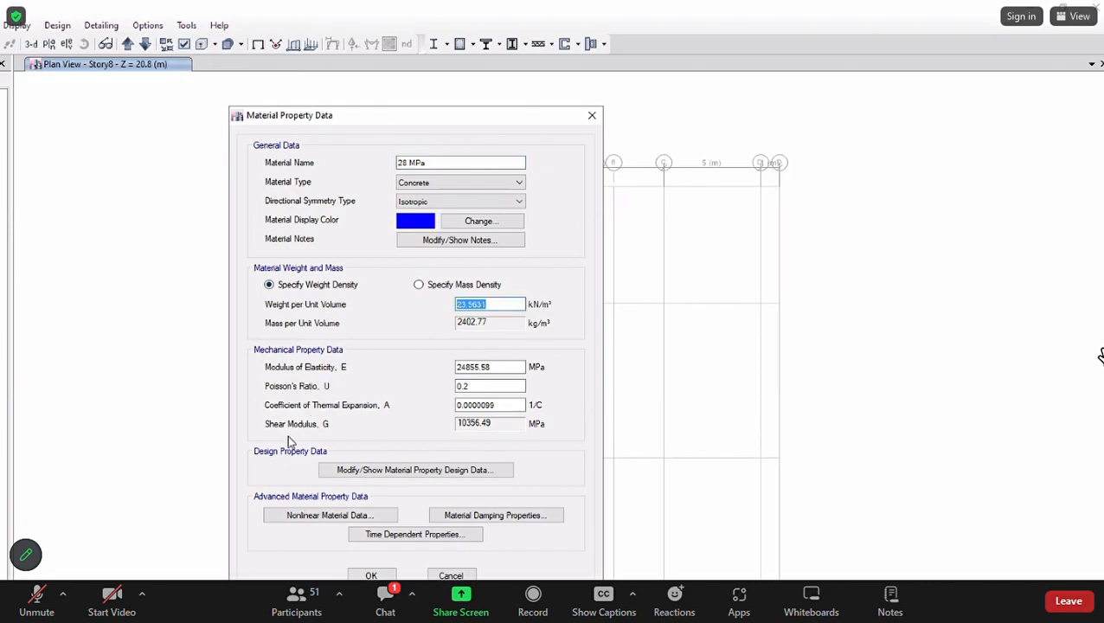
pyautogui.write('24')
# - Set the concrete's mass per unit volume to 2400 kg/m³ through the mass density option, and switch back to specifying weight density
pyautogui.click(419, 285)
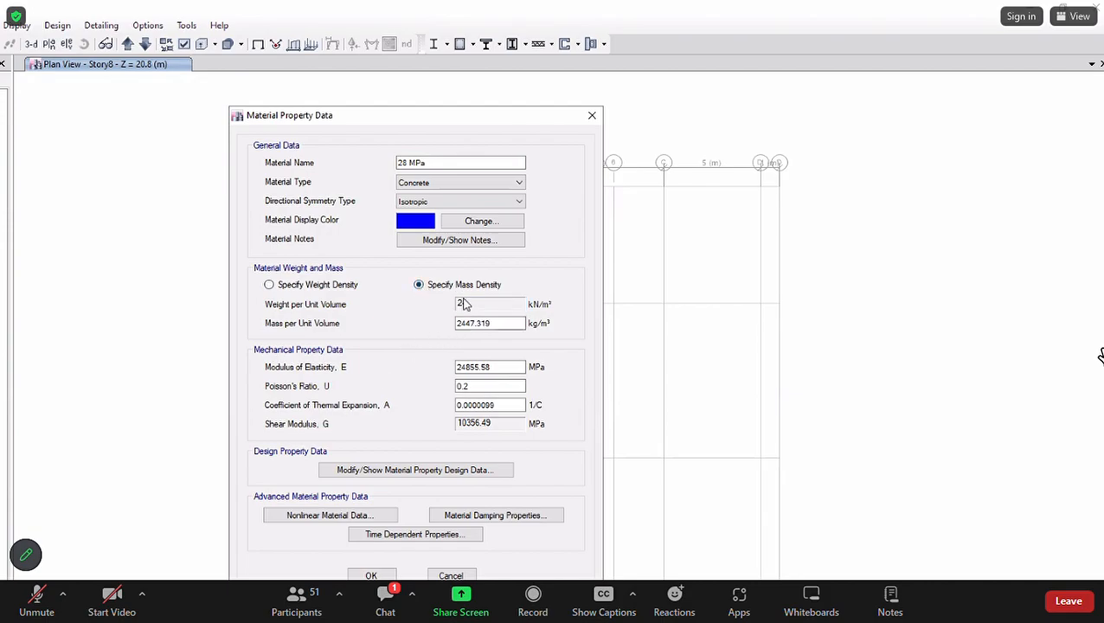
pyautogui.doubleClick(478, 323)
pyautogui.write('24000')
pyautogui.press('BackSpace')
pyautogui.click(269, 286)
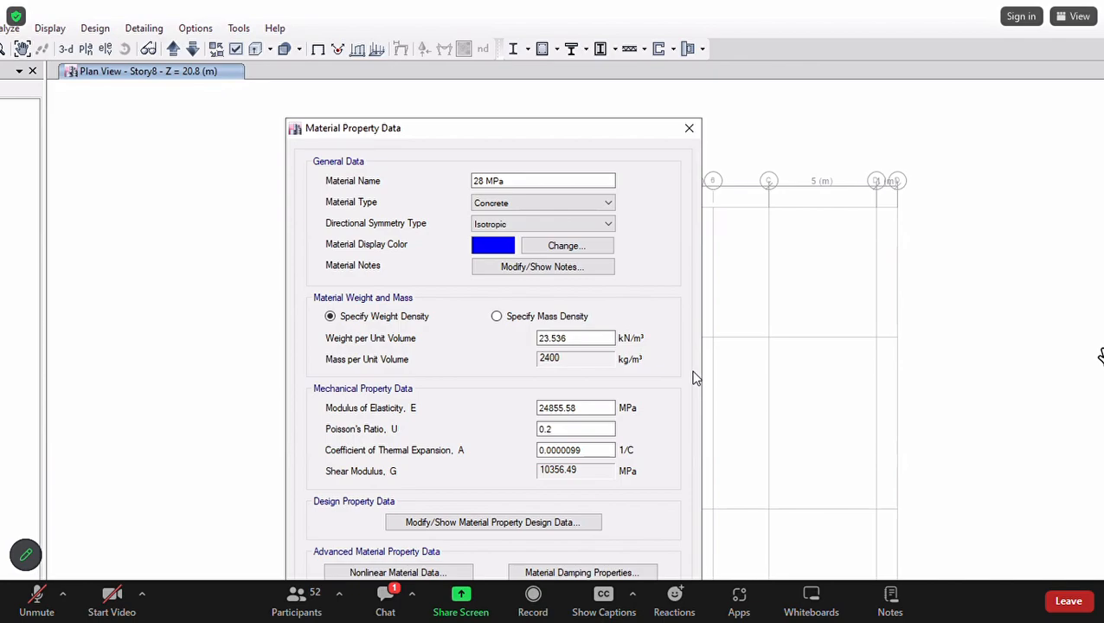
pyautogui.moveTo(1100, 357); pyautogui.dragTo(937, 364)
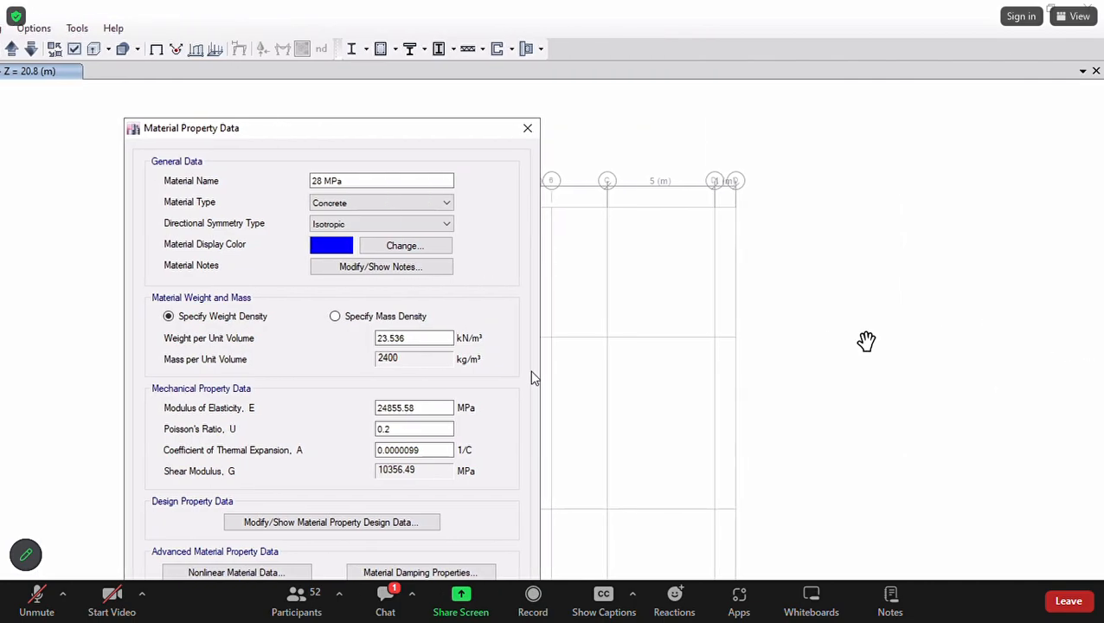
pyautogui.moveTo(12, 394)
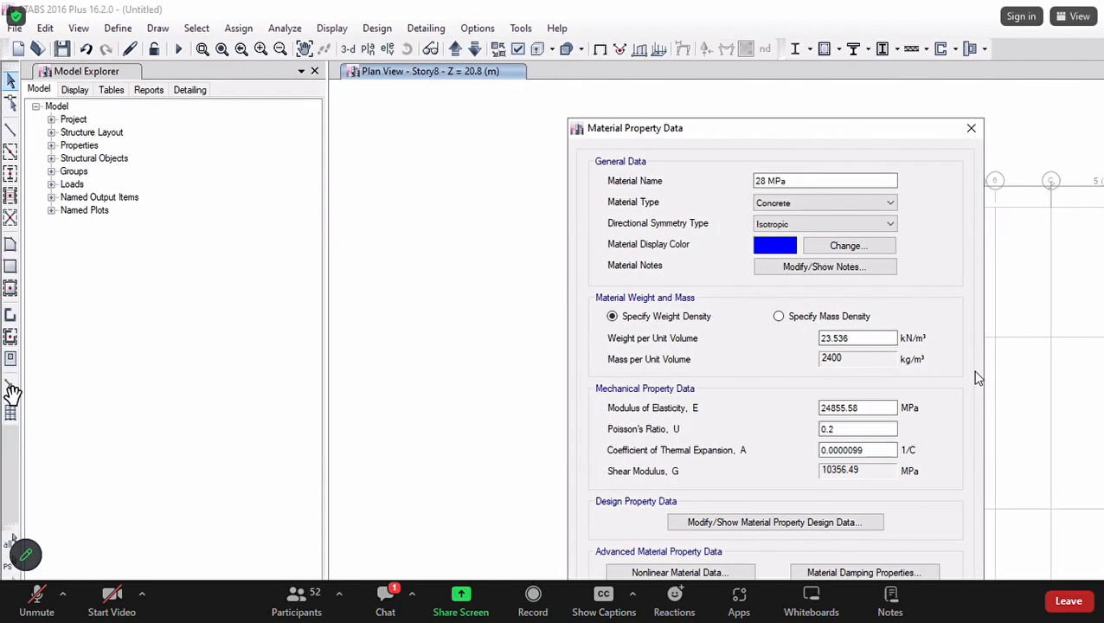
pyautogui.keyDown('ctrl'); pyautogui.scroll(-2, 298, 324); pyautogui.keyUp('ctrl')
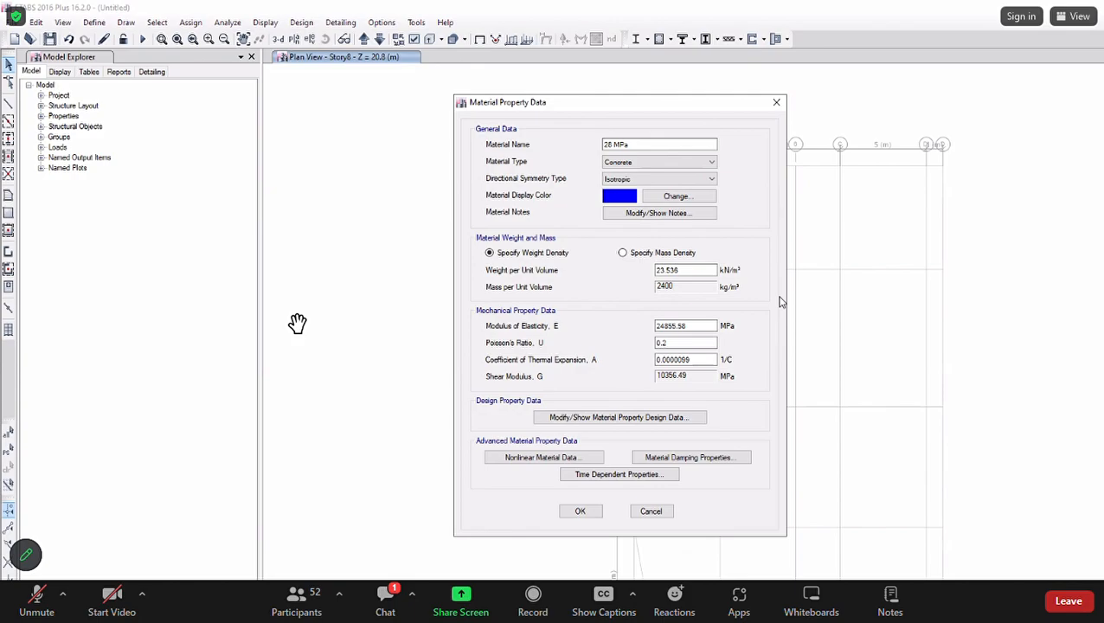
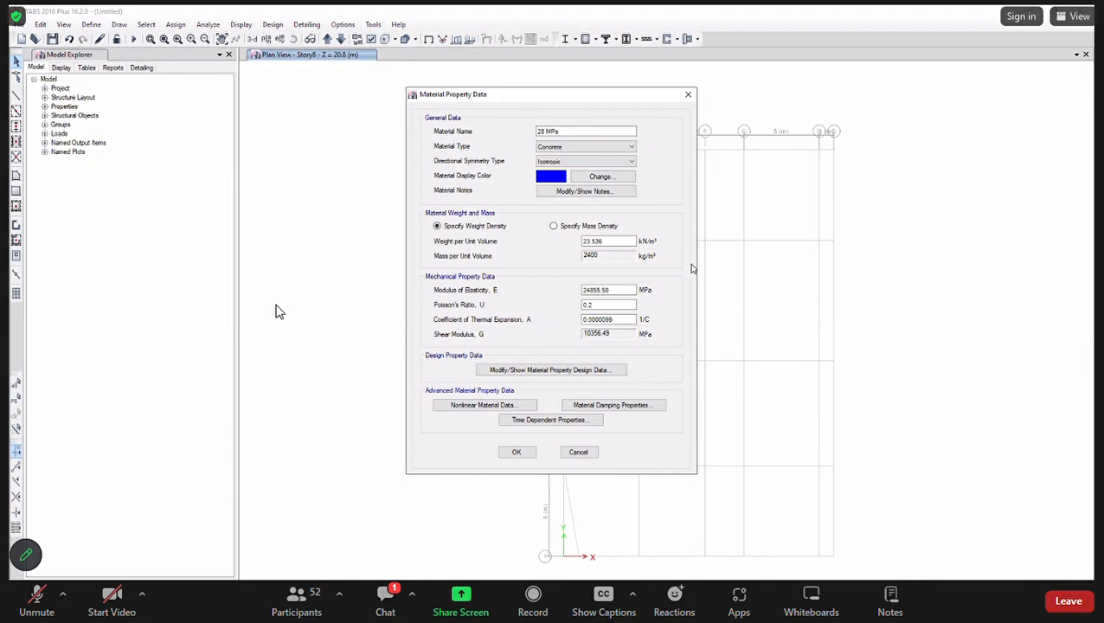
pyautogui.keyDown('ctrl'); pyautogui.scroll(3, 280, 311); pyautogui.keyUp('ctrl')
pyautogui.keyDown('ctrl'); pyautogui.scroll(3, 330, 301); pyautogui.keyUp('ctrl')
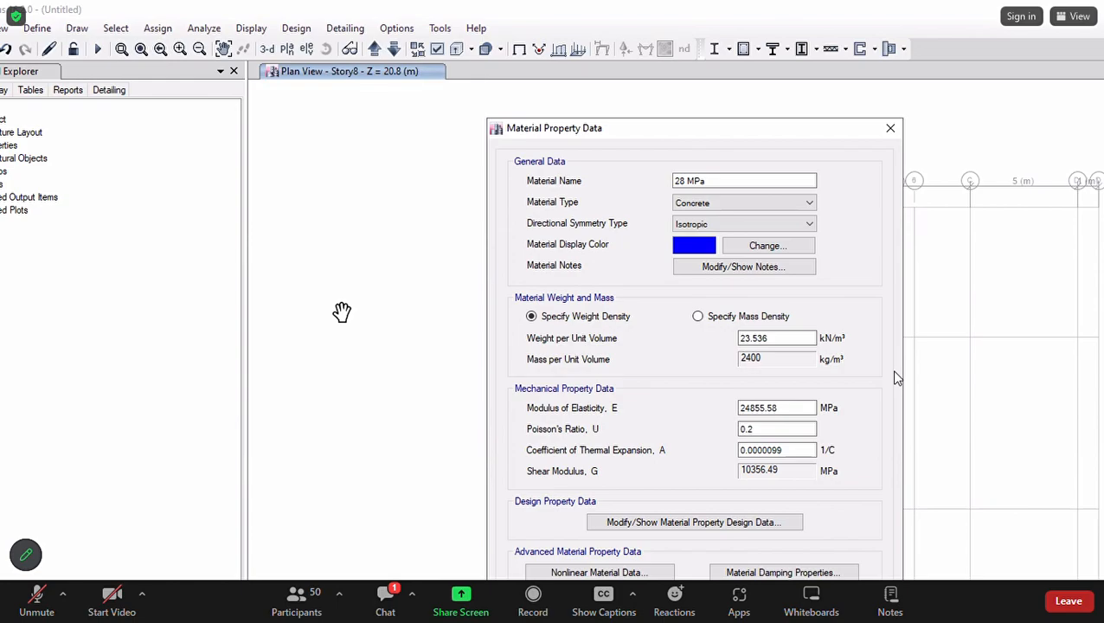
# - Set the 28 MPa concrete's modulus of elasticity with the formula =3600*28^0.5, keeping Poisson's ratio at 0.2
pyautogui.doubleClick(759, 407)
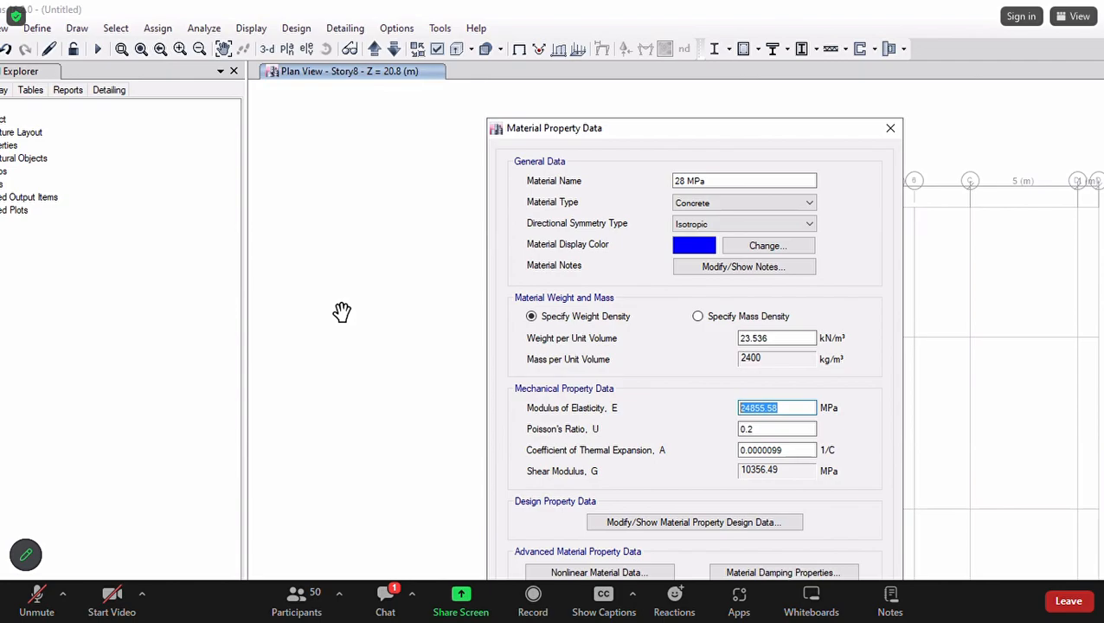
pyautogui.write('=3600*28^0.5')
pyautogui.press('Return')
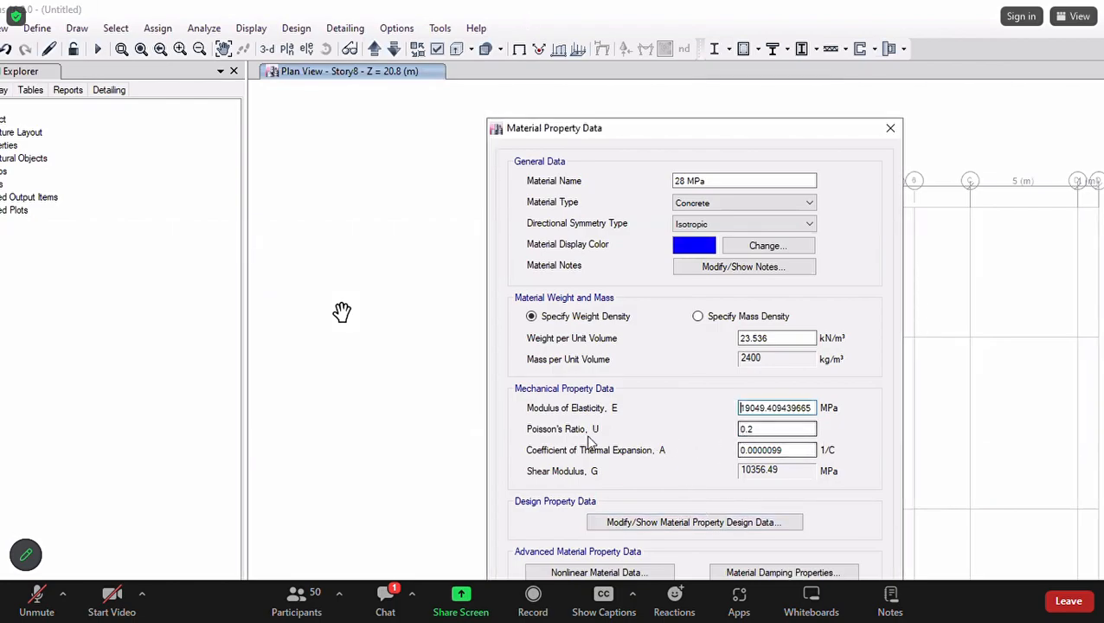
pyautogui.click(773, 428)
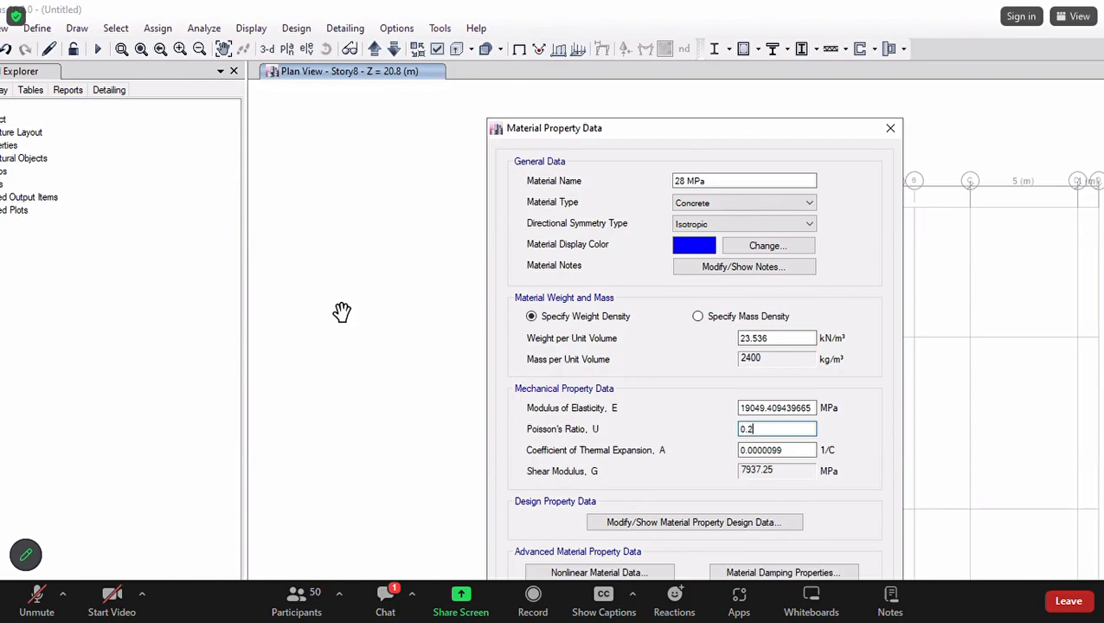
pyautogui.click(775, 450)
# - Switch to the Excel workbook and enter the label E in G5 with the value 19049 in H5
pyautogui.hotkey('alt', 'Tab')
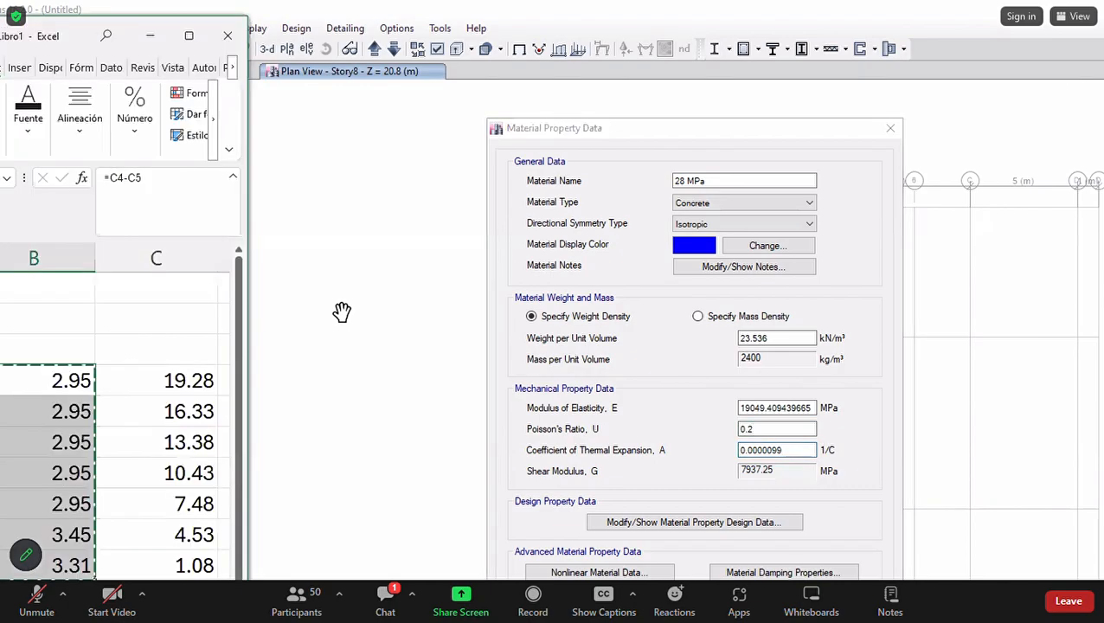
pyautogui.click(189, 35)
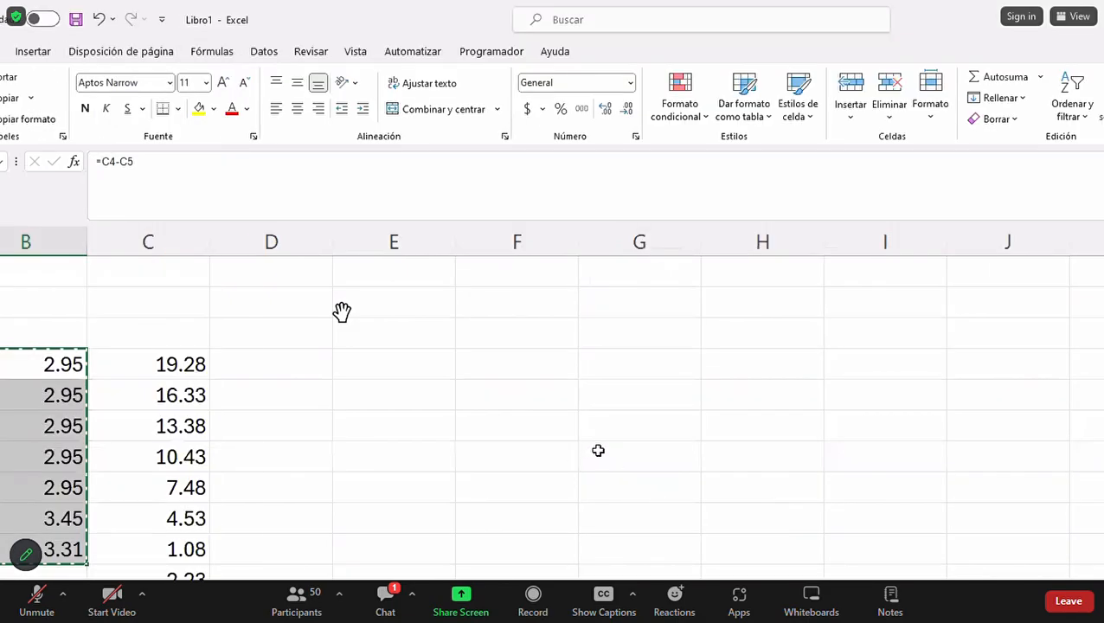
pyautogui.click(637, 416)
pyautogui.click(639, 409)
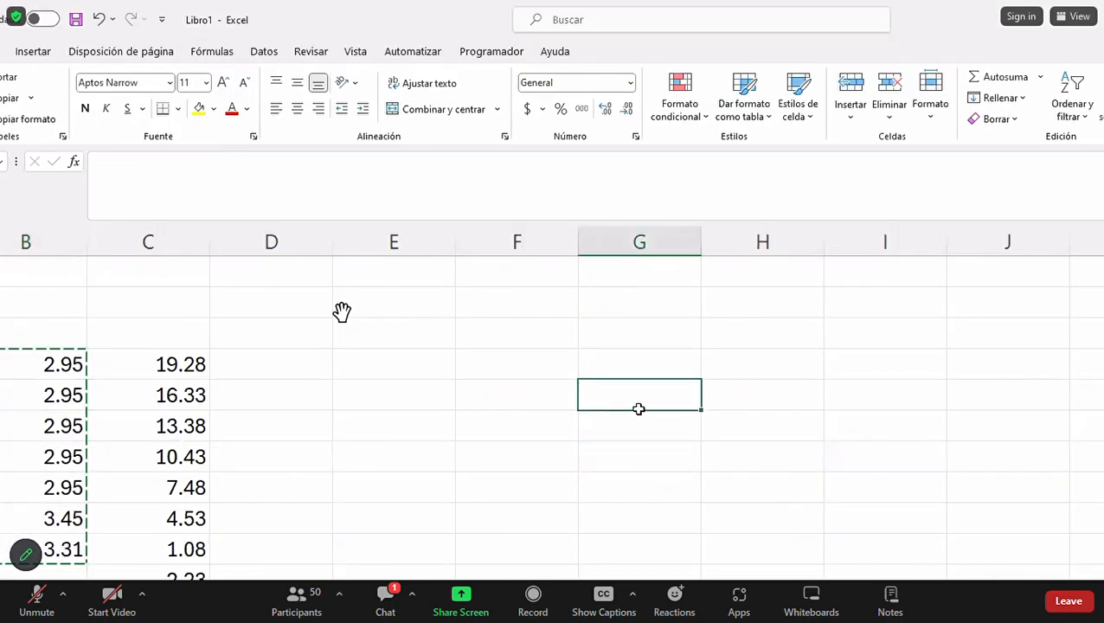
pyautogui.write('E')
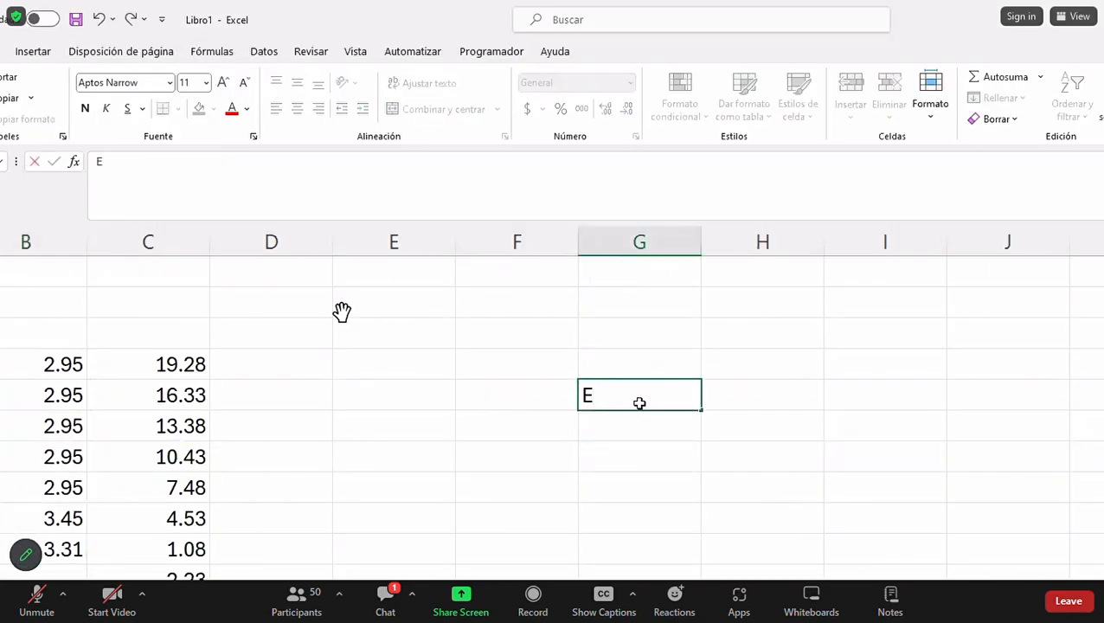
pyautogui.press('Tab')
pyautogui.hotkey('alt', 'Tab')
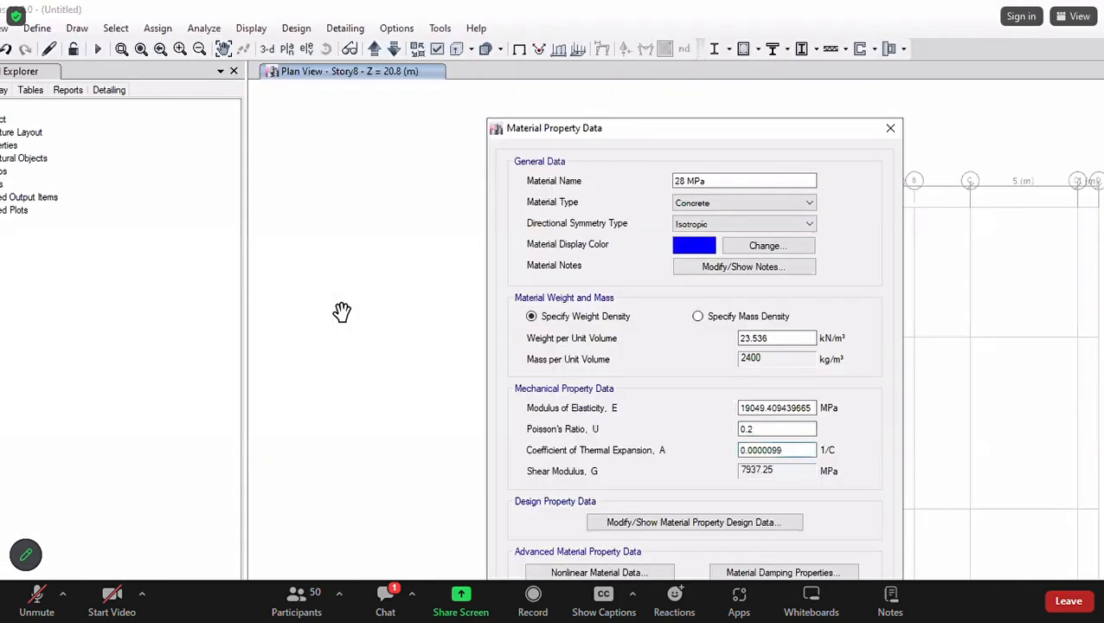
pyautogui.hotkey('alt', 'Tab')
pyautogui.write('19049')
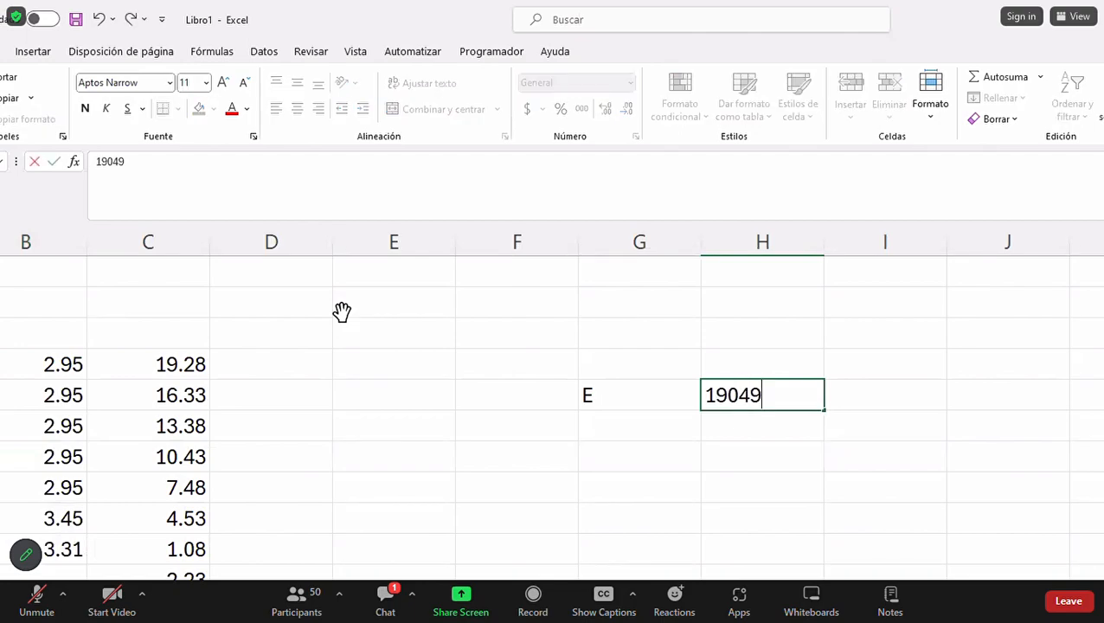
pyautogui.press('Return')
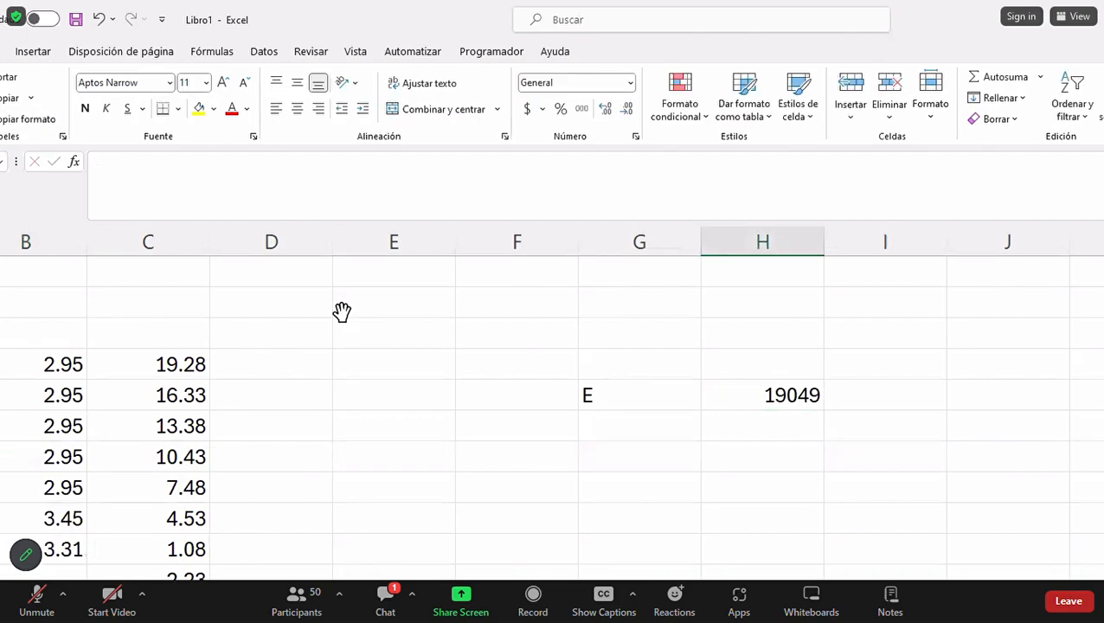
# - Check the elastic modulus in ETABS and add its decimals to the Excel value so E reads 19049.41
pyautogui.hotkey('alt', 'Tab')
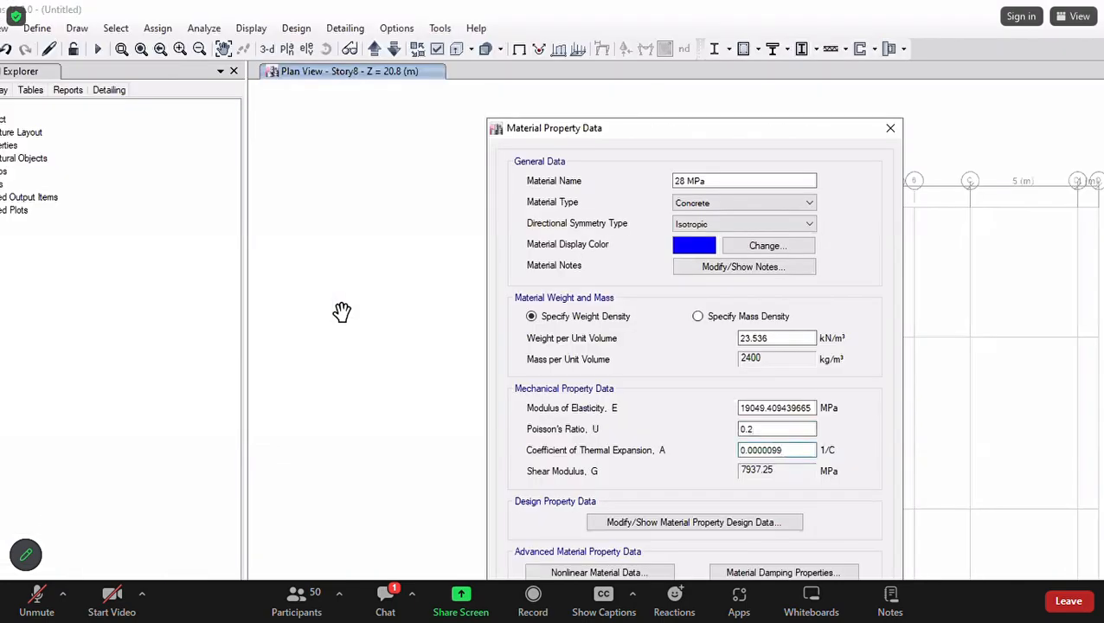
pyautogui.hotkey('alt', 'Tab')
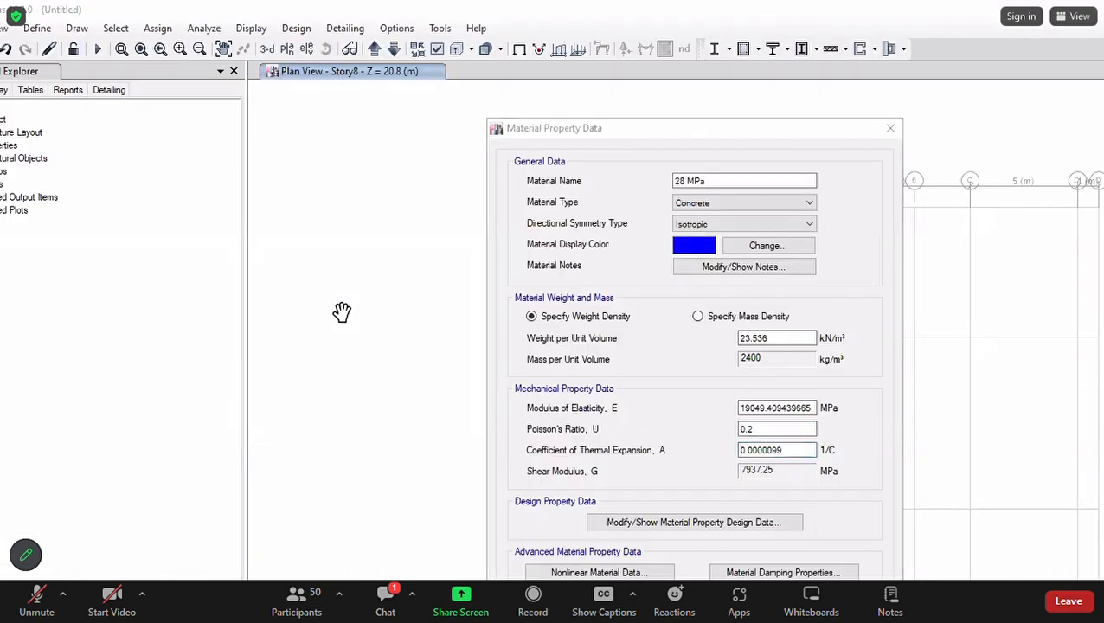
pyautogui.hotkey('alt', 'Tab')
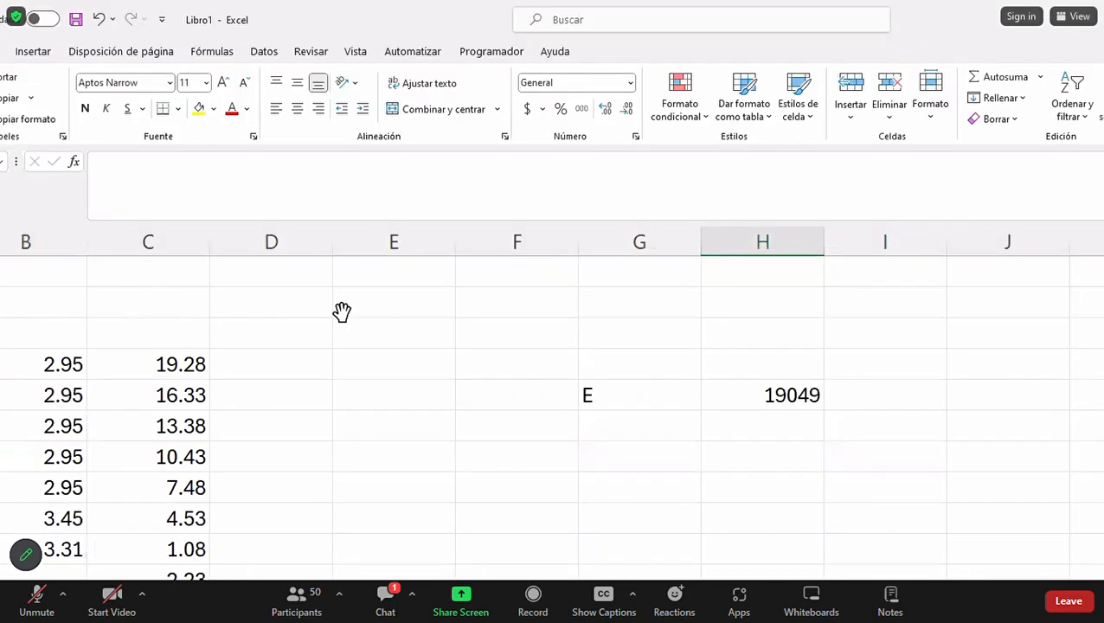
pyautogui.click(814, 388)
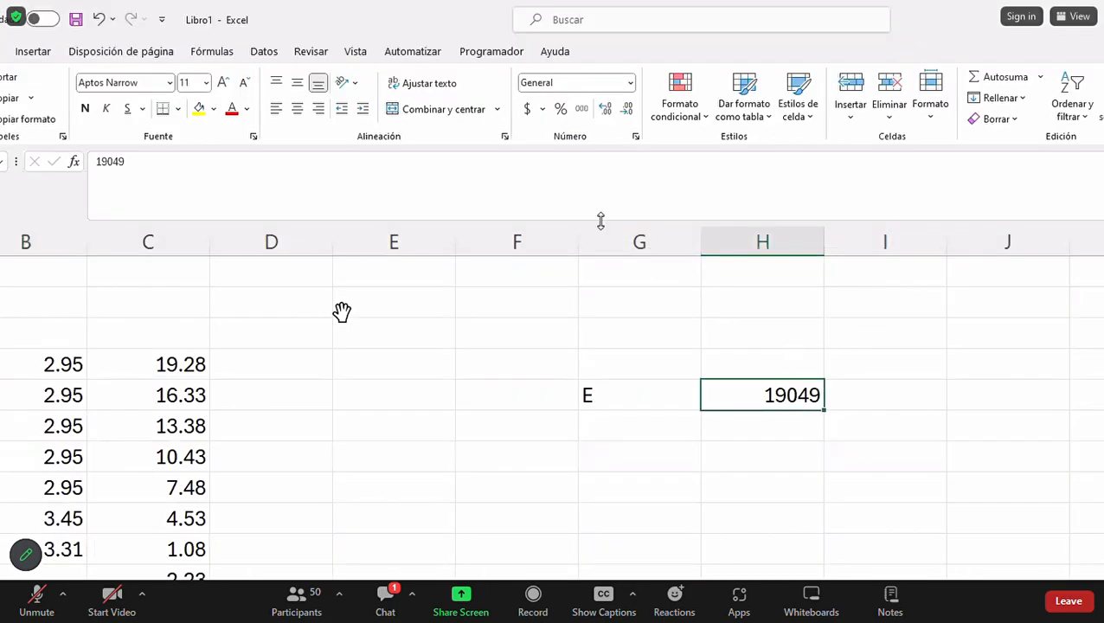
pyautogui.click(577, 170)
pyautogui.write('.41')
pyautogui.press('Return')
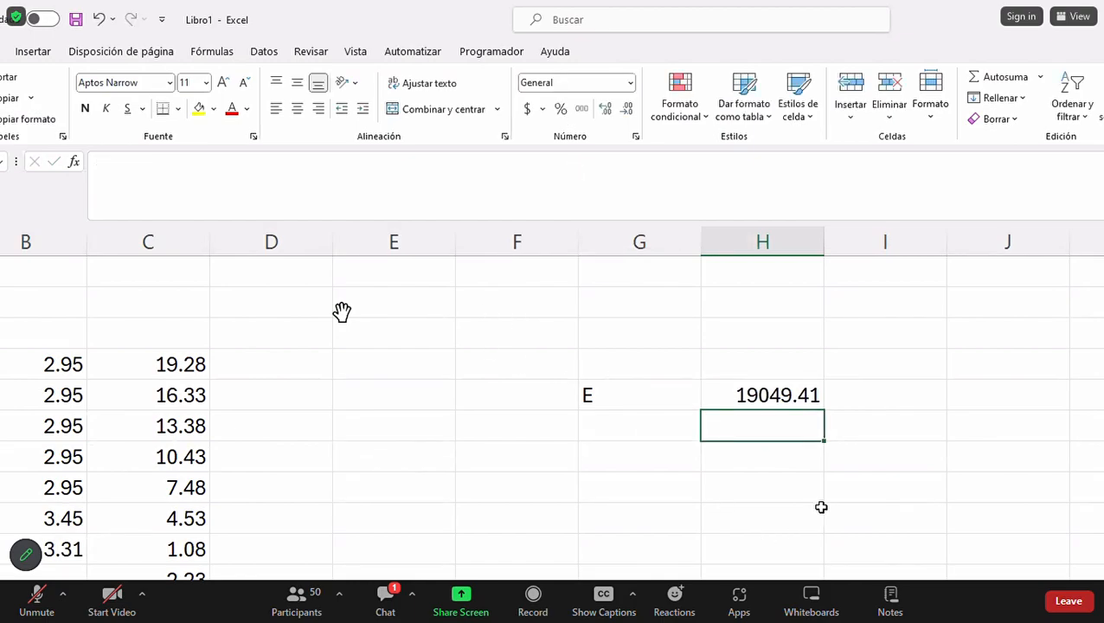
# - Insert an equation below the E value and write its left side as G with subscript c, followed by an equals sign
pyautogui.click(34, 55)
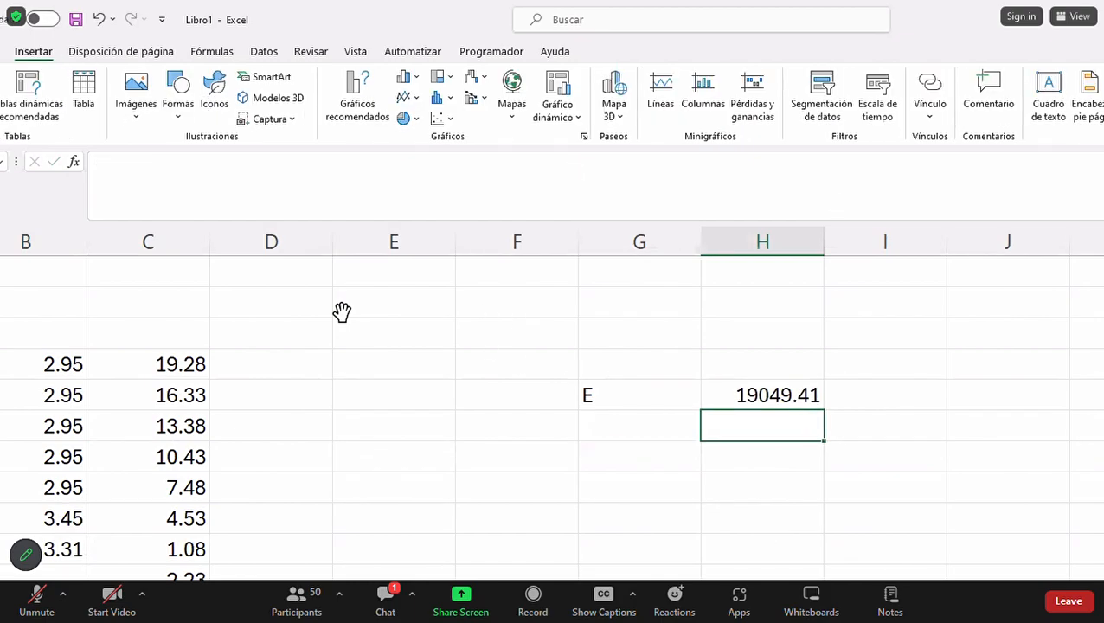
pyautogui.click(1100, 96)
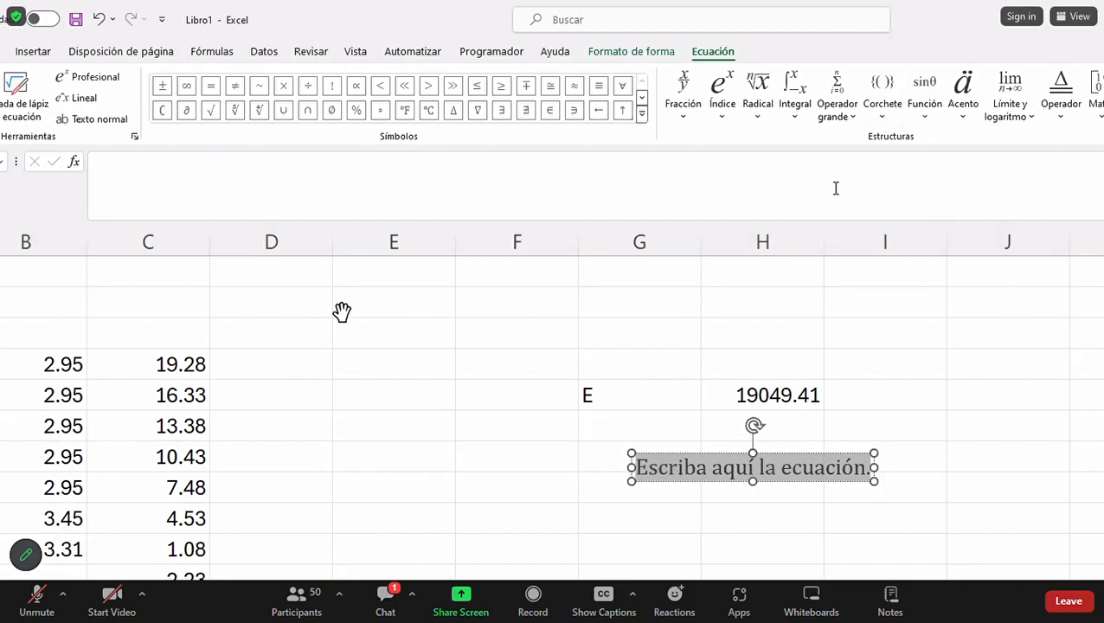
pyautogui.write('G')
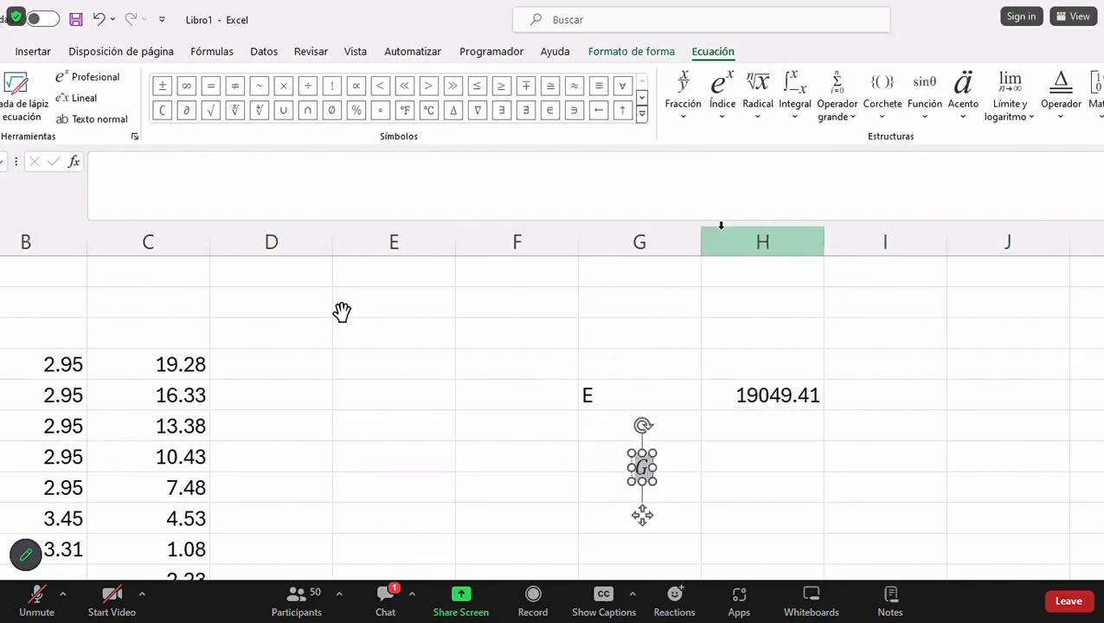
pyautogui.click(727, 115)
pyautogui.click(751, 212)
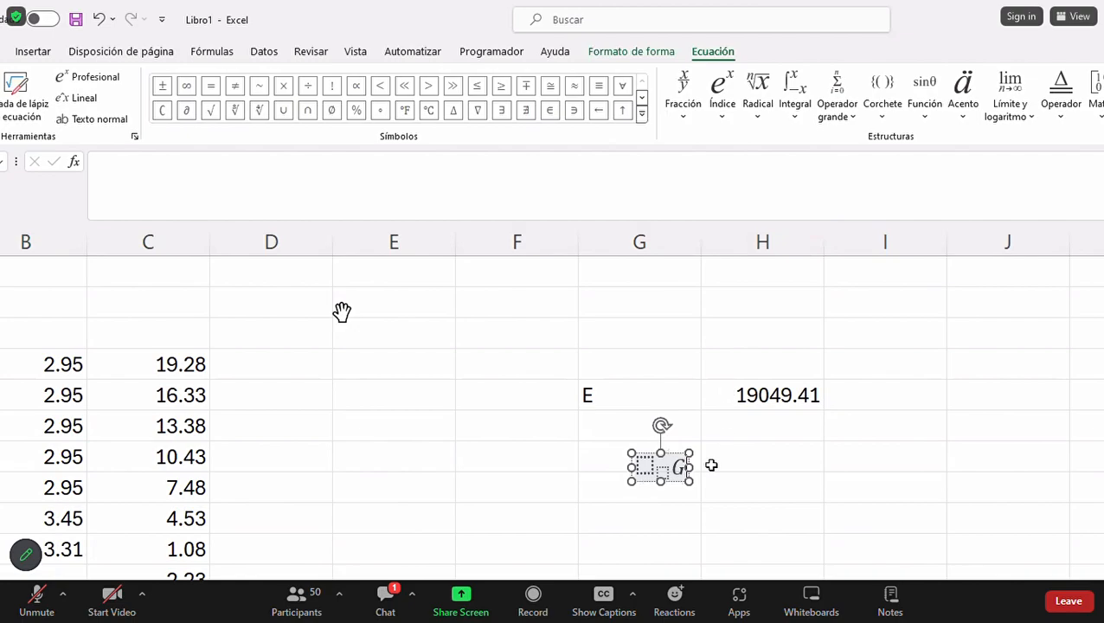
pyautogui.click(647, 466)
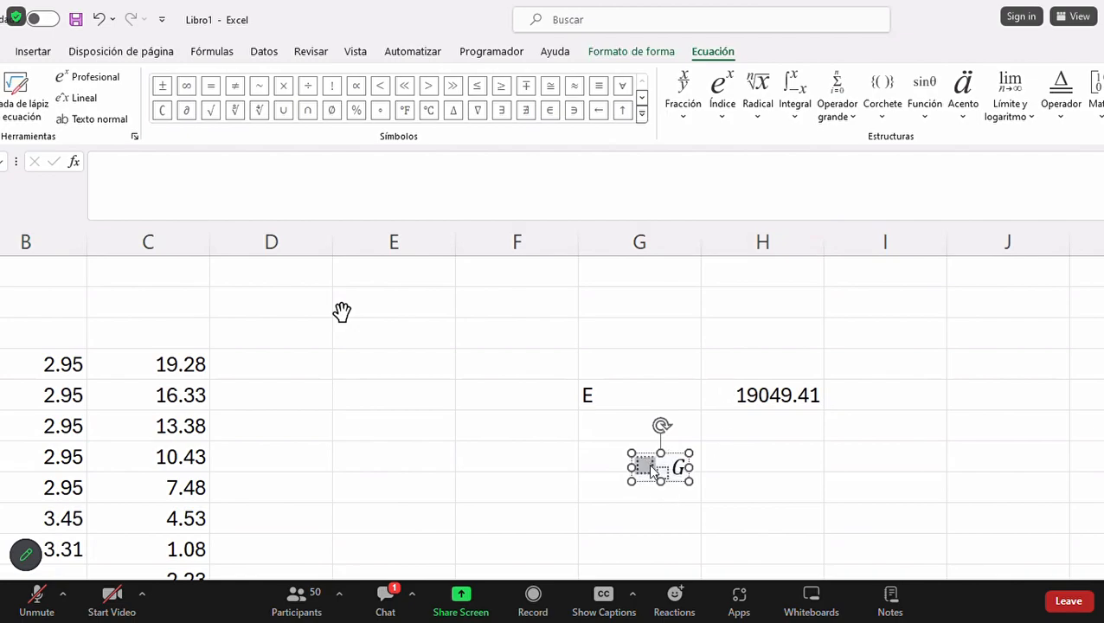
pyautogui.write('G')
pyautogui.write('c')
pyautogui.click(669, 472)
pyautogui.write('=')
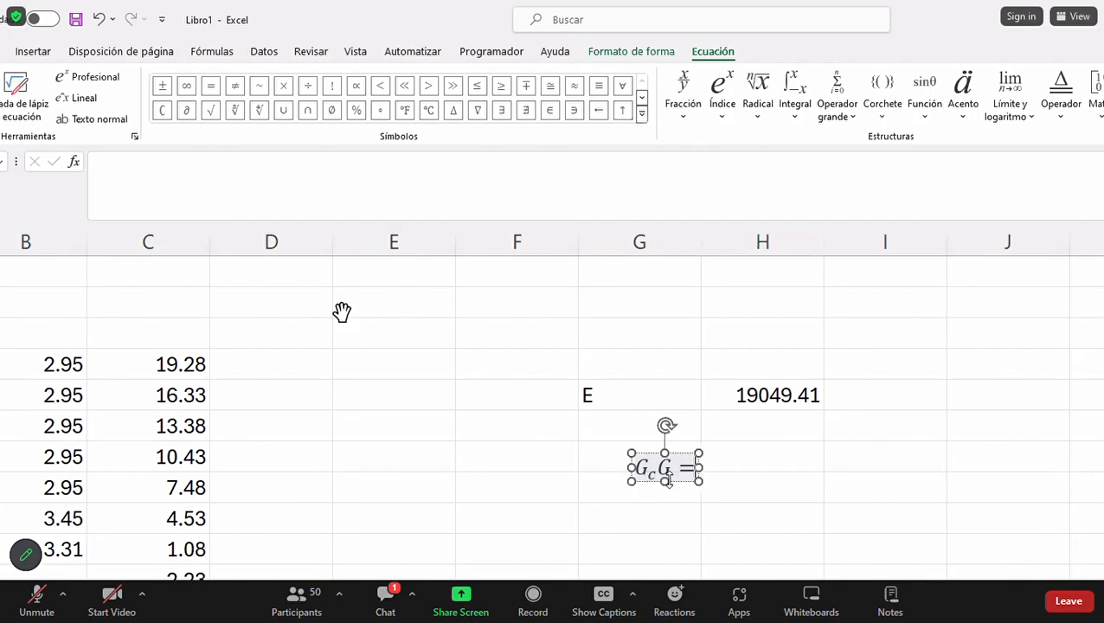
pyautogui.press('BackSpace')
pyautogui.press('BackSpace')
pyautogui.write('=')
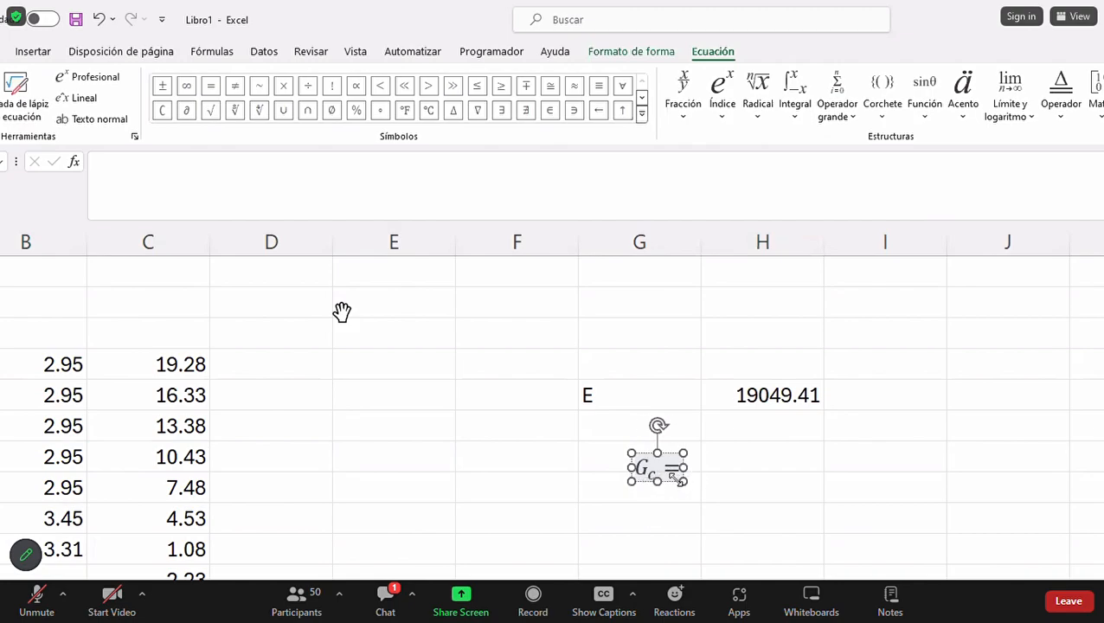
# - Add a stacked fraction after the equals sign with E subscript c as its numerator
pyautogui.click(701, 121)
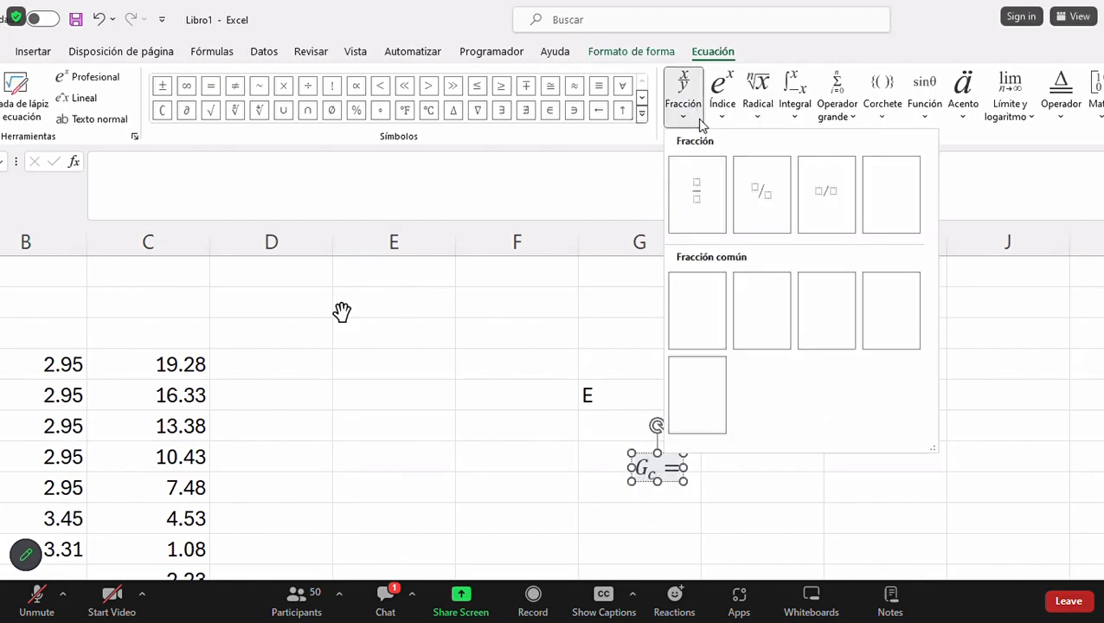
pyautogui.click(697, 195)
pyautogui.click(699, 468)
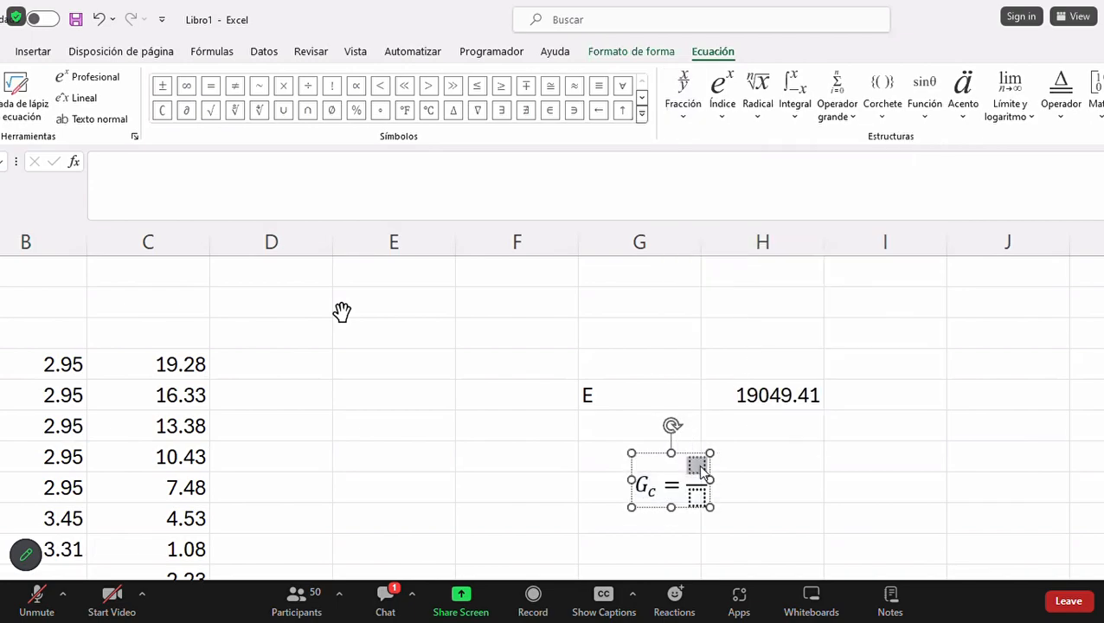
pyautogui.click(723, 95)
pyautogui.click(799, 201)
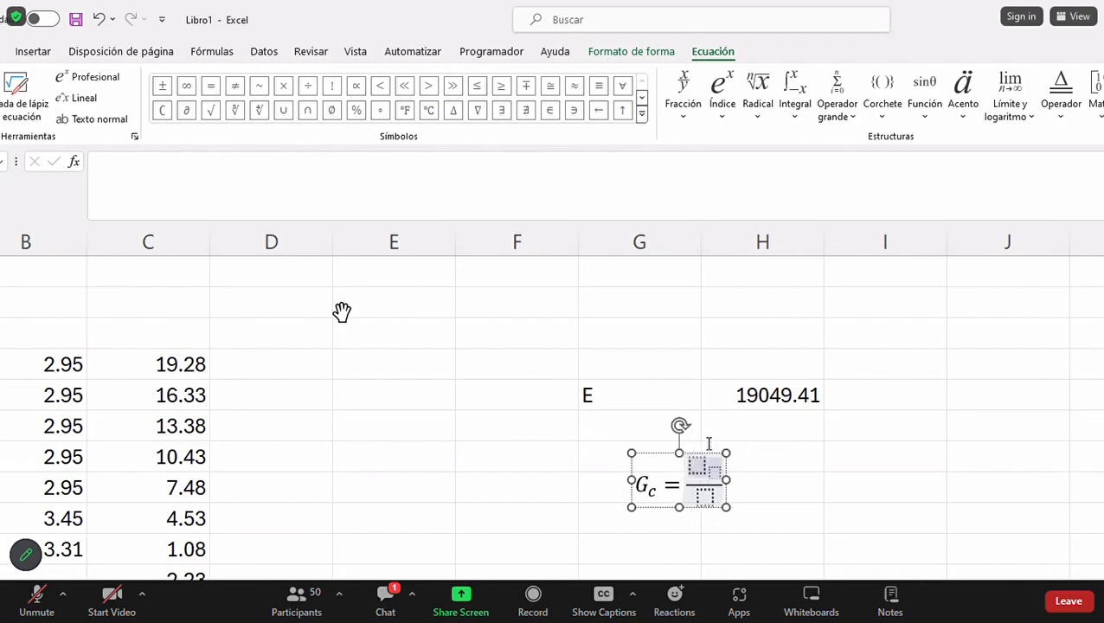
pyautogui.click(700, 468)
pyautogui.write('E')
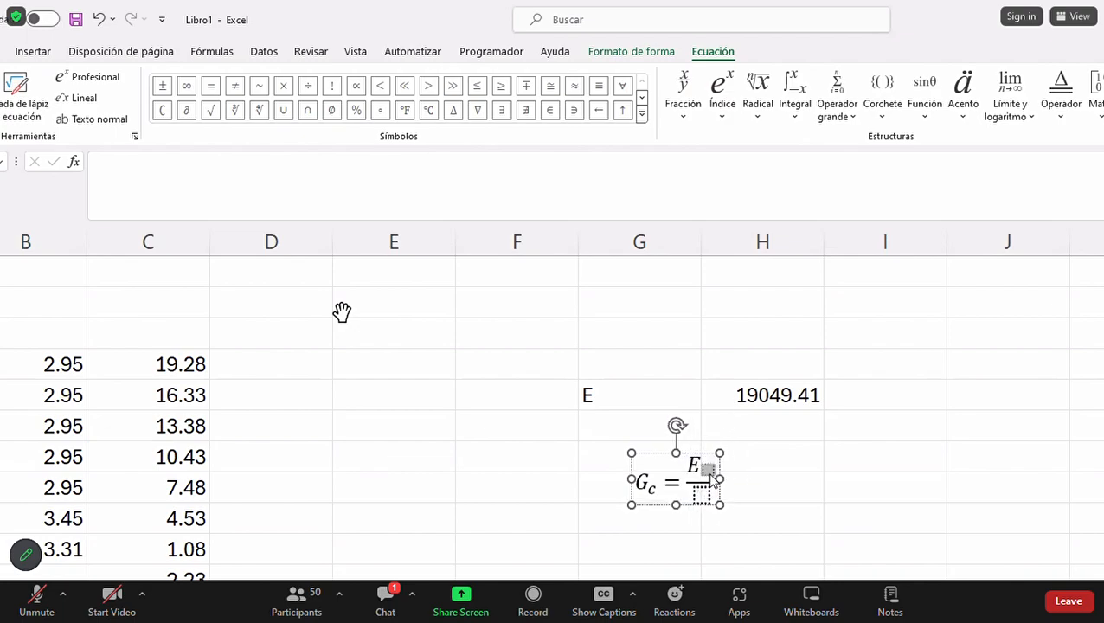
pyautogui.write('c')
# - Write the fraction's denominator as 2(1+υ), using a parenthesis structure and the lowercase Greek letter υ
pyautogui.click(701, 495)
pyautogui.write('2')
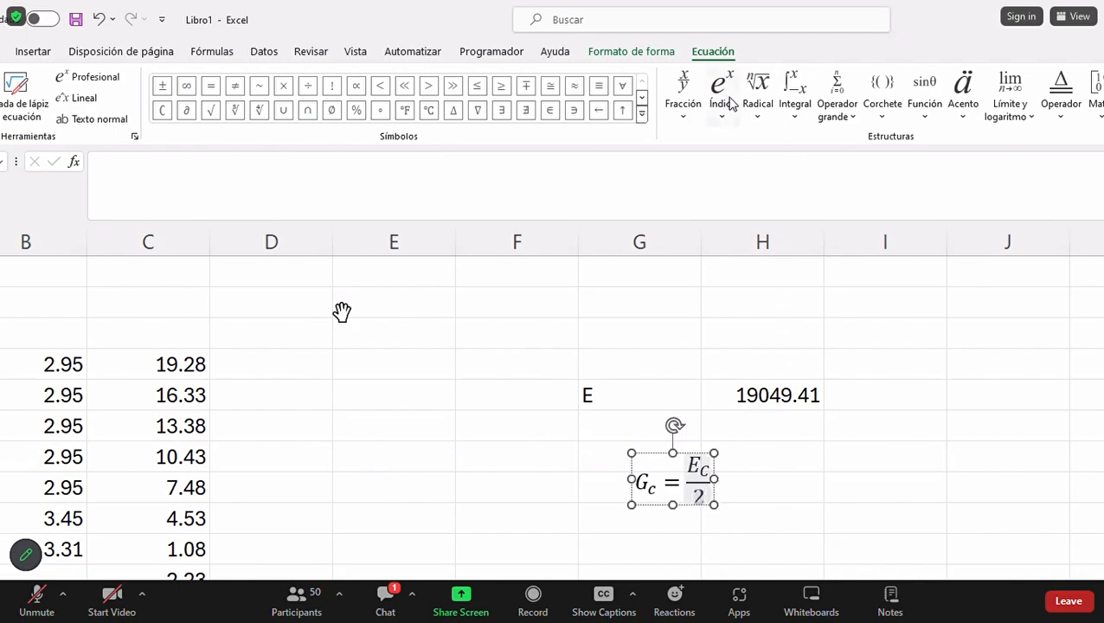
pyautogui.click(882, 96)
pyautogui.click(875, 217)
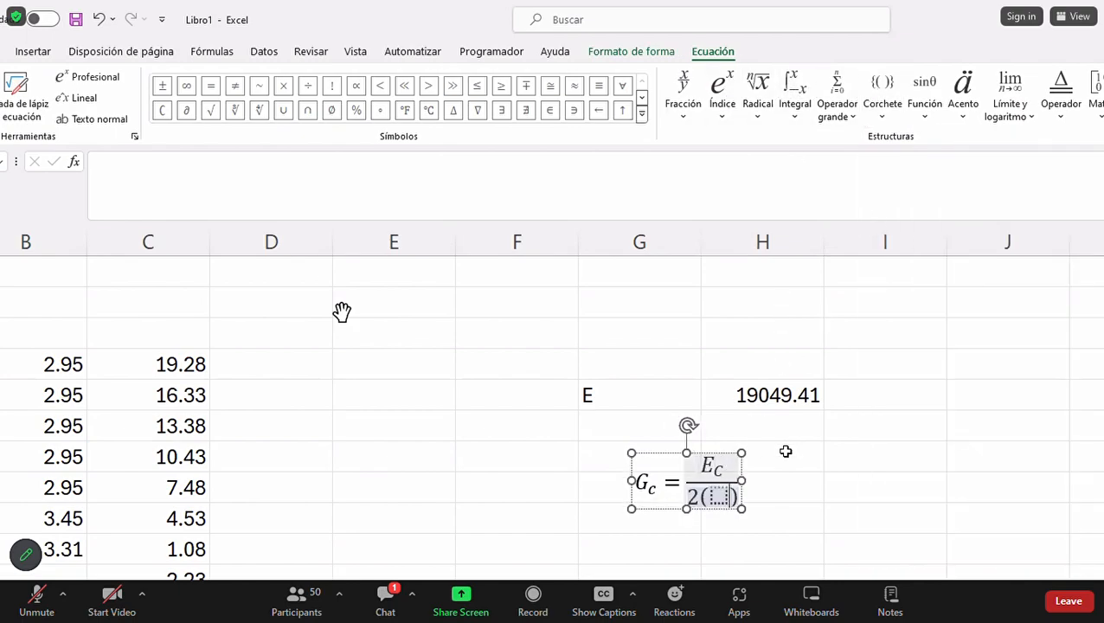
pyautogui.click(721, 498)
pyautogui.write('1+')
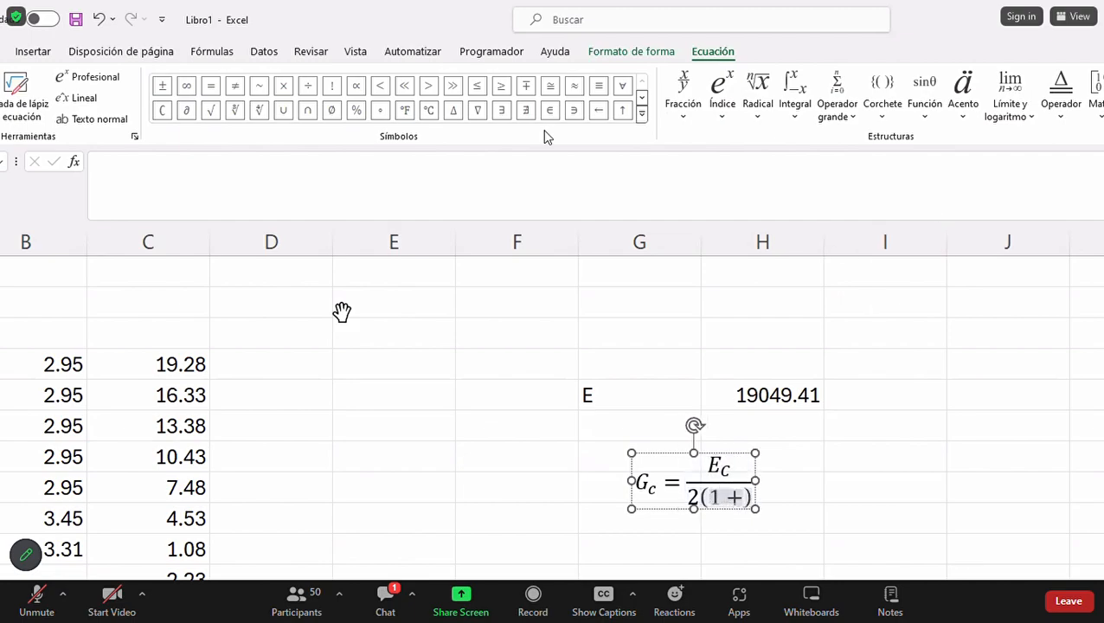
pyautogui.click(642, 97)
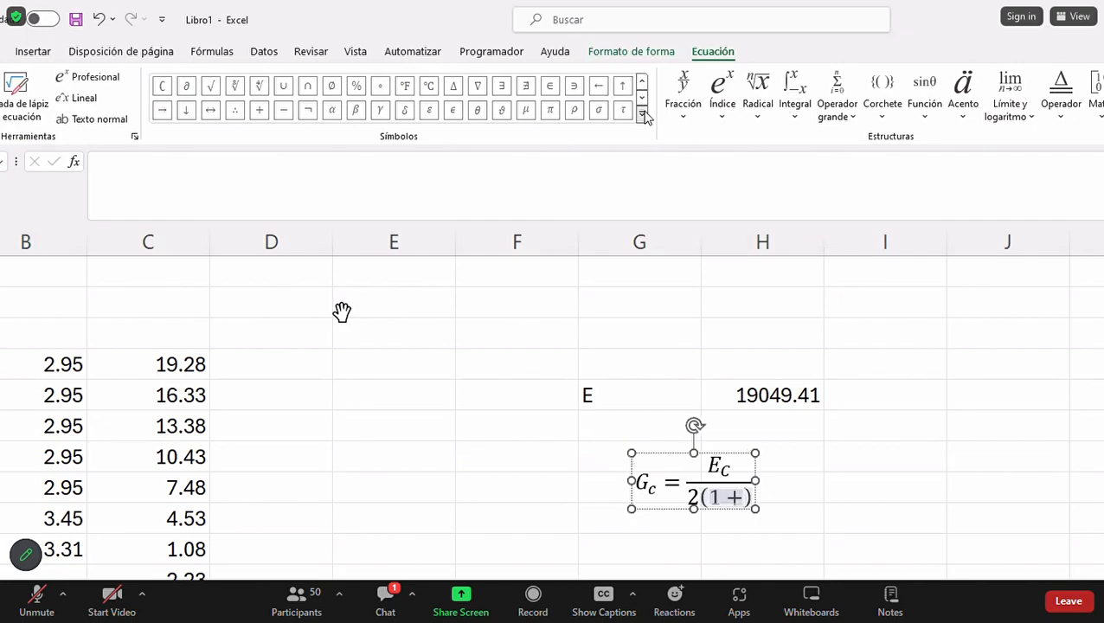
pyautogui.click(645, 117)
pyautogui.click(616, 84)
pyautogui.click(596, 125)
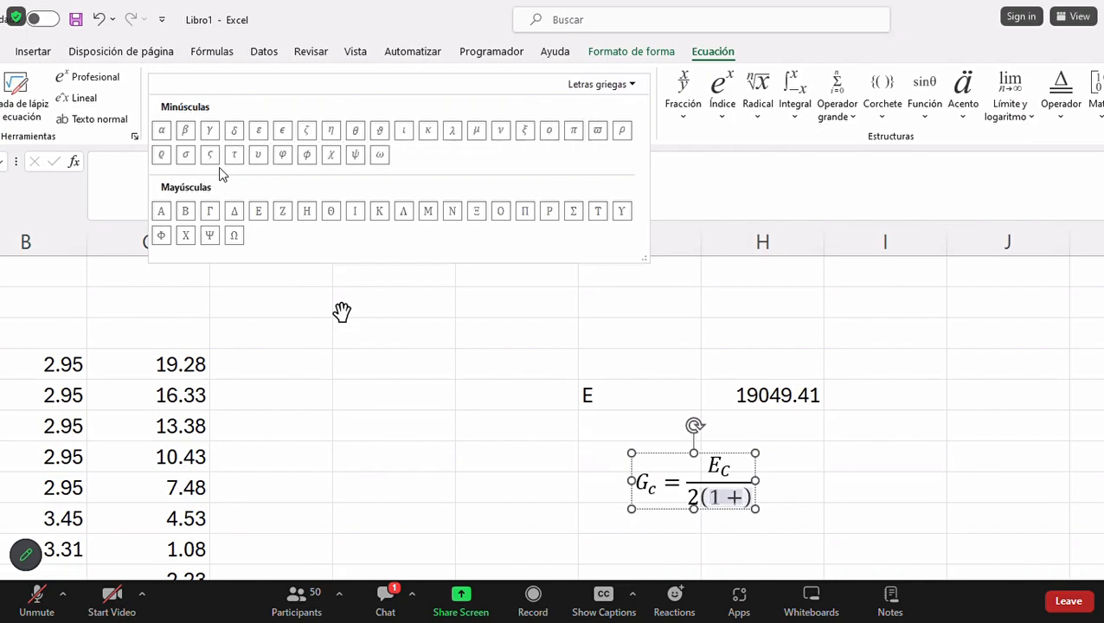
pyautogui.click(258, 154)
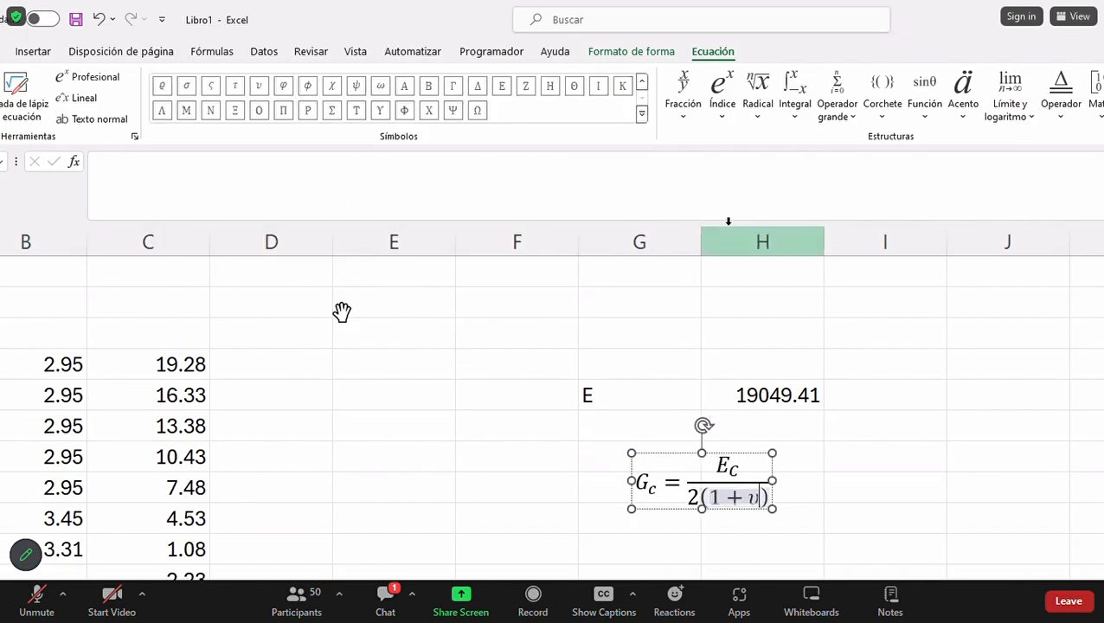
# - Move the finished shear modulus equation beside the E value, over column J, and deselect it
pyautogui.click(771, 542)
pyautogui.click(752, 459)
pyautogui.moveTo(752, 458); pyautogui.dragTo(1047, 363)
pyautogui.click(885, 519)
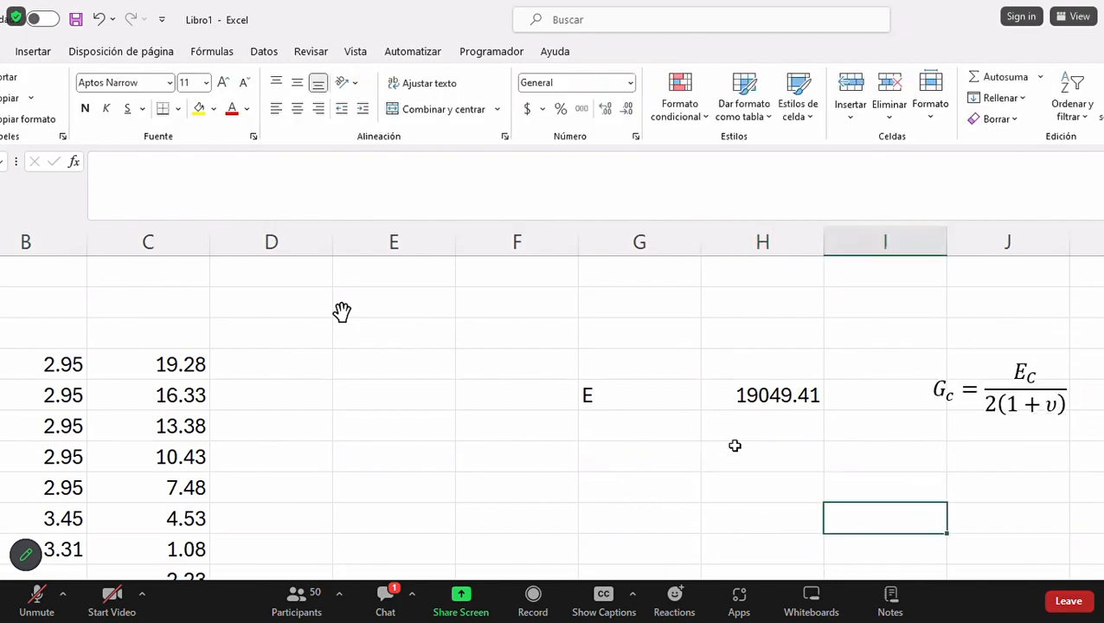
# - Enter the label V in G6 below E, with Poisson's ratio 0.2 in H6
pyautogui.click(643, 450)
pyautogui.click(645, 430)
pyautogui.write('V')
pyautogui.click(740, 425)
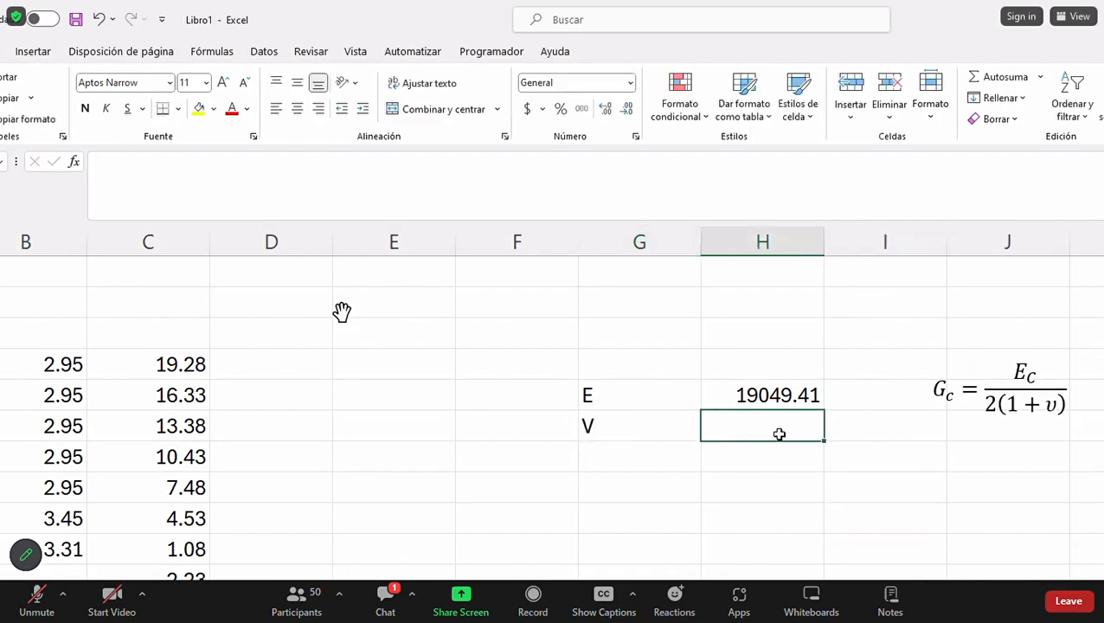
pyautogui.write('0.2')
pyautogui.click(806, 521)
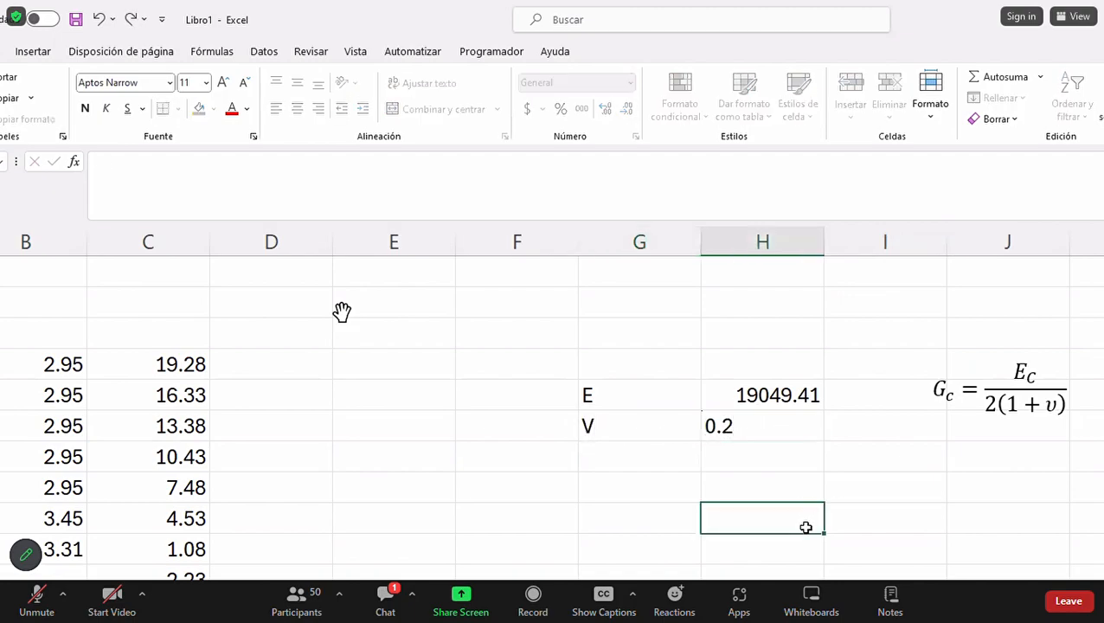
# - Enter the label G in G7 and the shear modulus formula =H5/(2*(1+H6)) in H7
pyautogui.click(678, 465)
pyautogui.write('G')
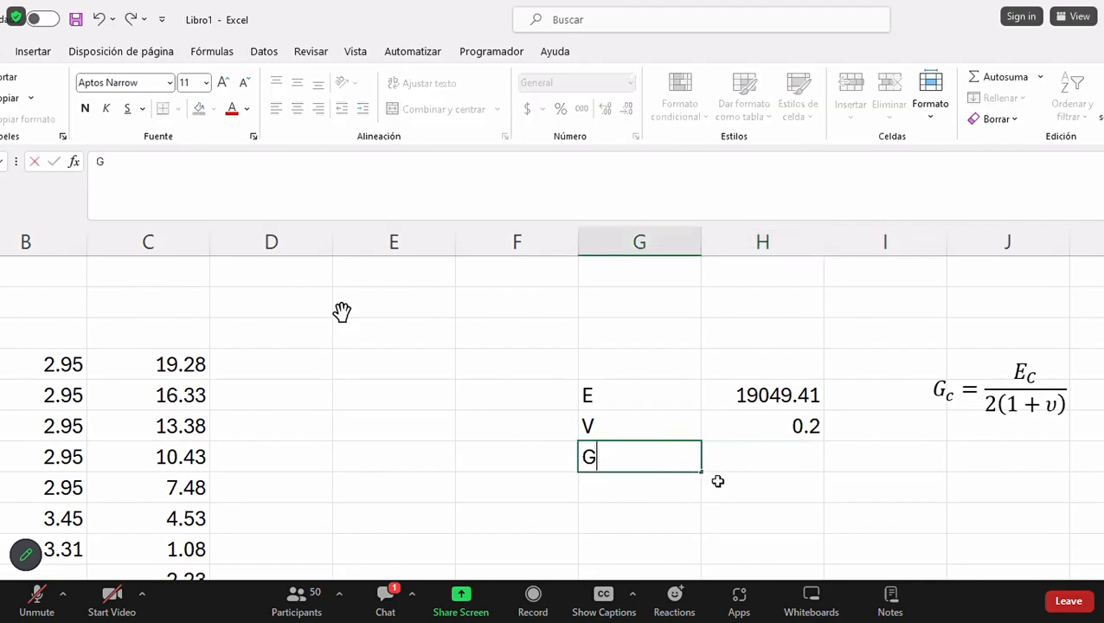
pyautogui.click(759, 459)
pyautogui.write('=')
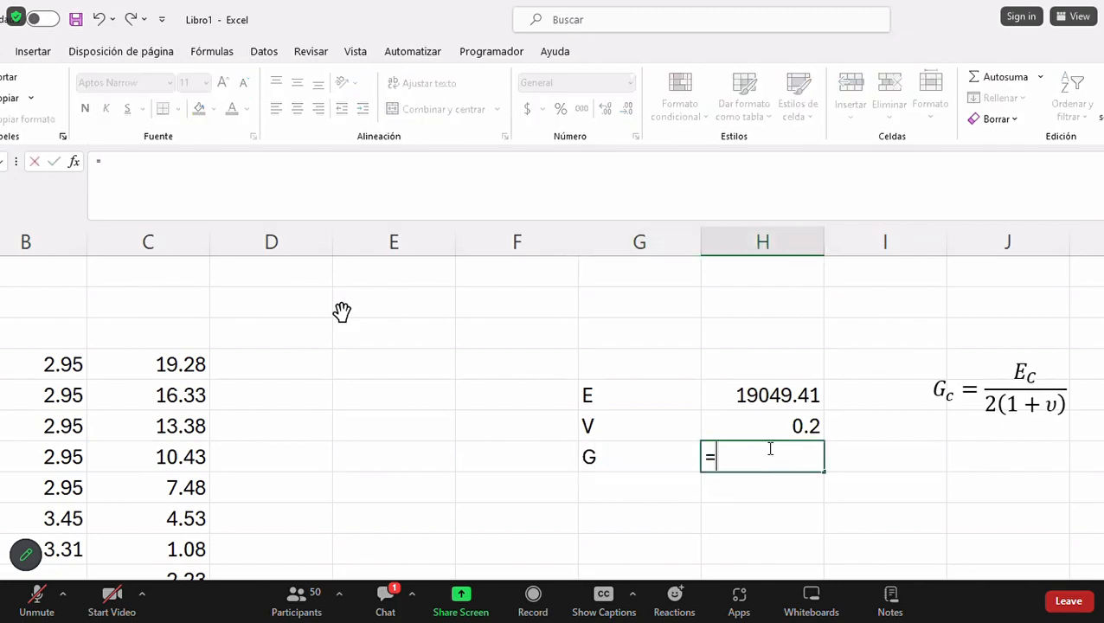
pyautogui.click(784, 395)
pyautogui.write('/')
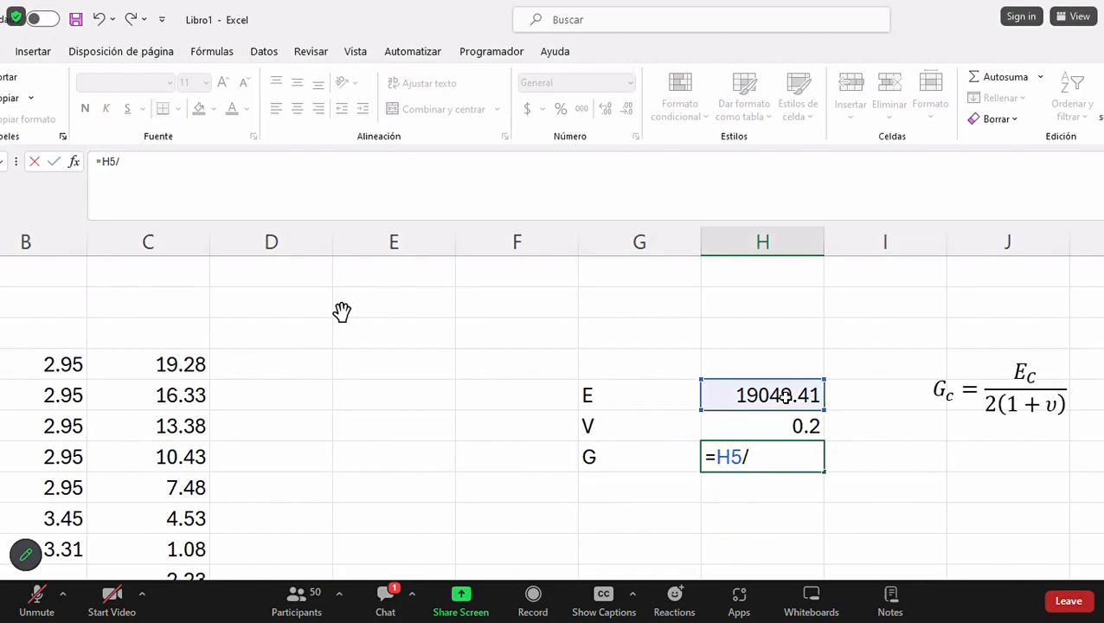
pyautogui.write('(2*(1+')
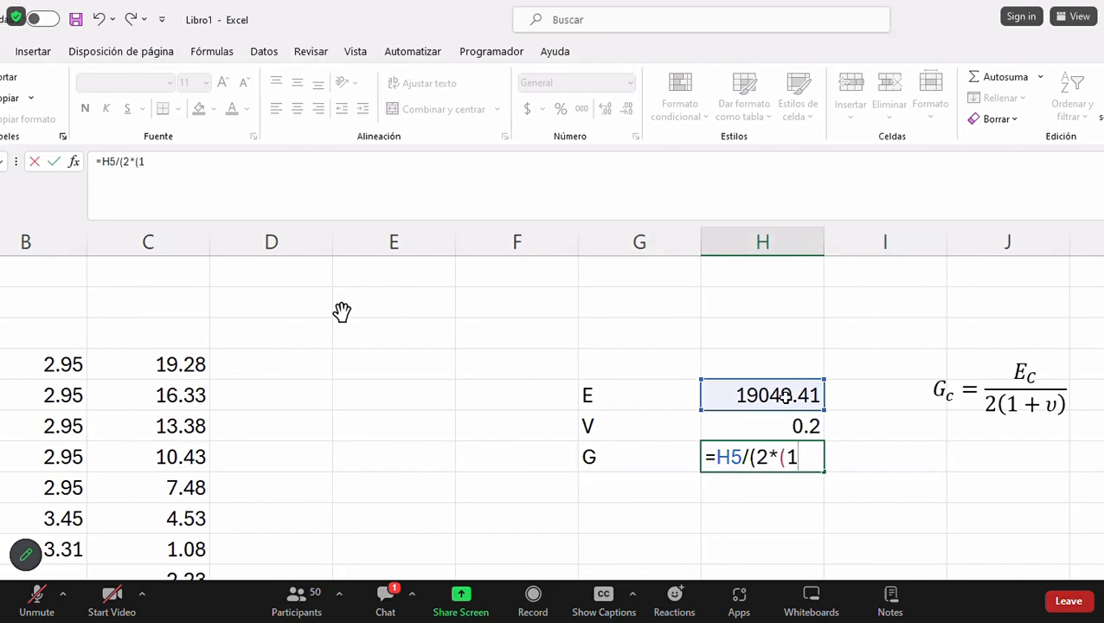
pyautogui.click(631, 417)
pyautogui.click(785, 421)
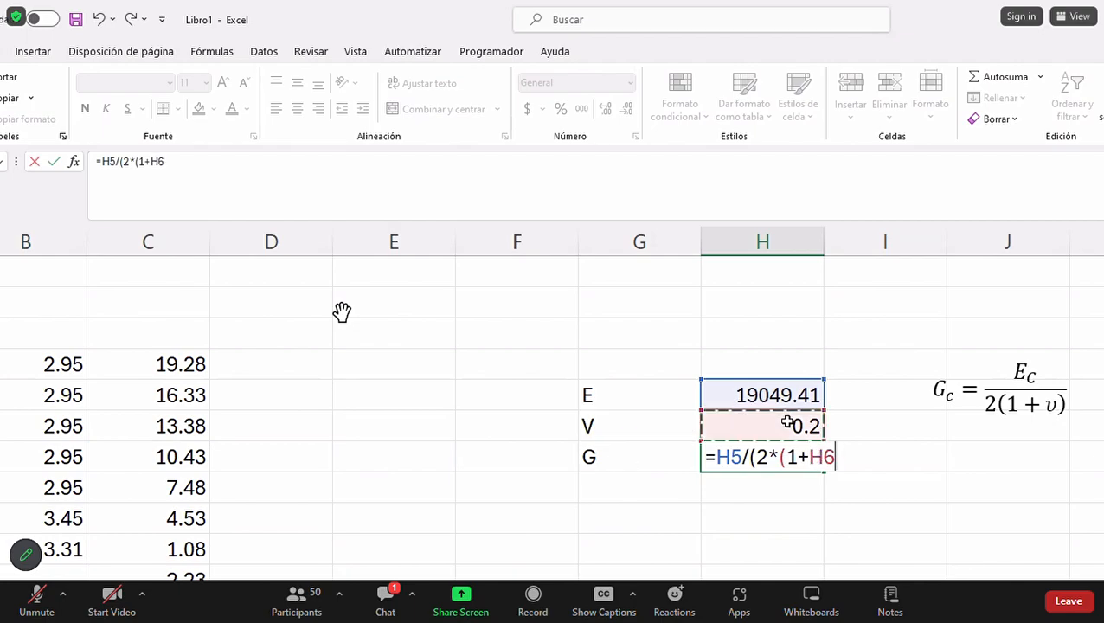
pyautogui.write('))')
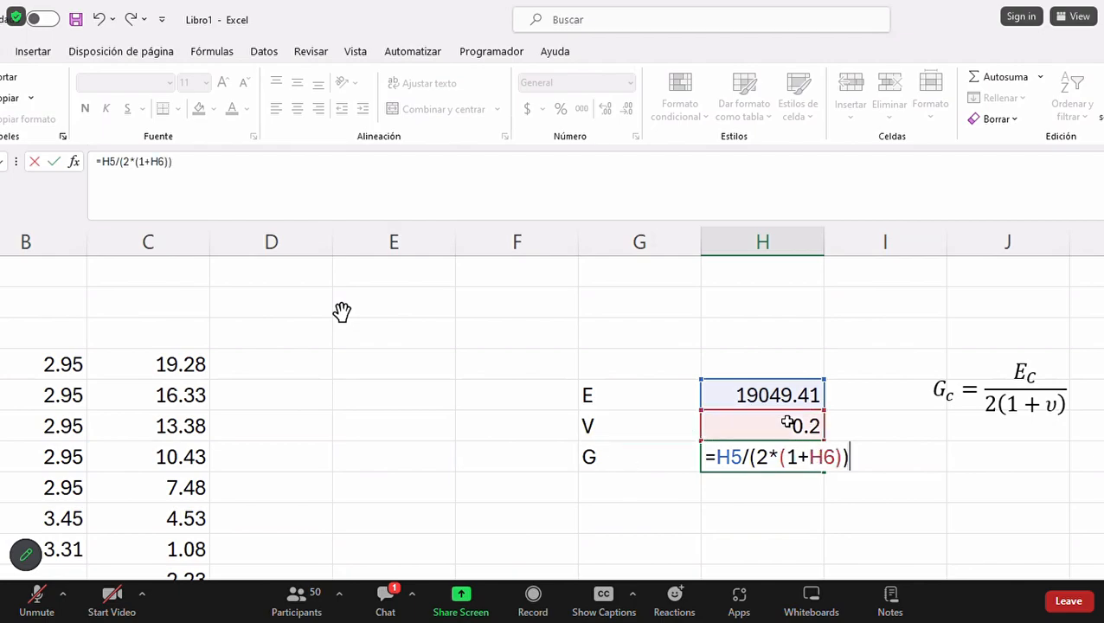
pyautogui.press('Return')
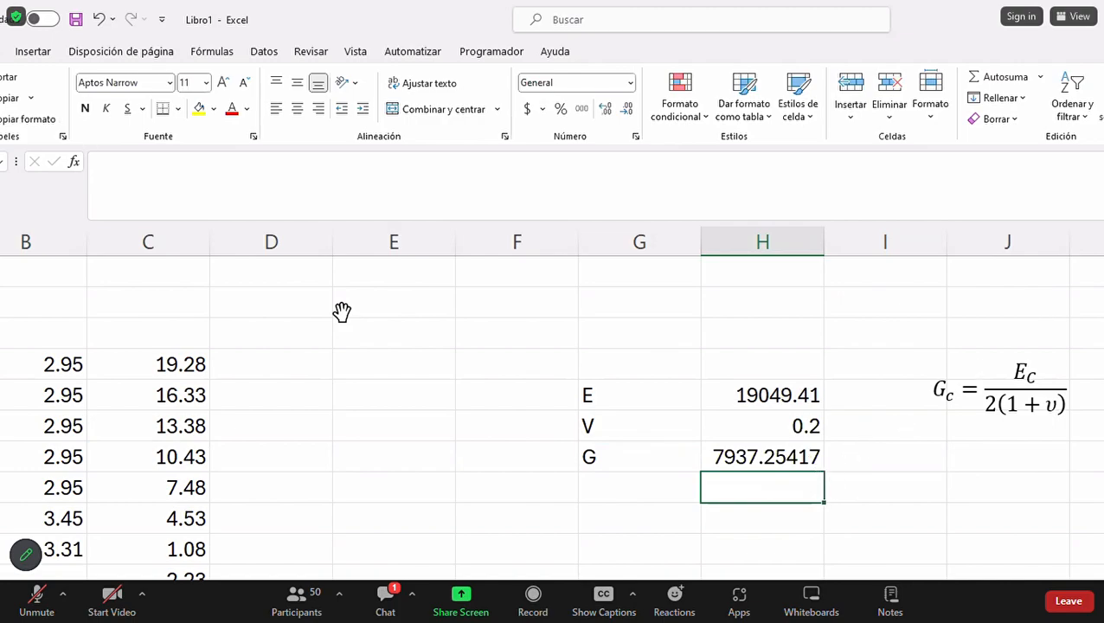
# - Check the shear modulus formula in H7 and switch back to ETABS to compare it with the concrete's G value
pyautogui.click(1088, 488)
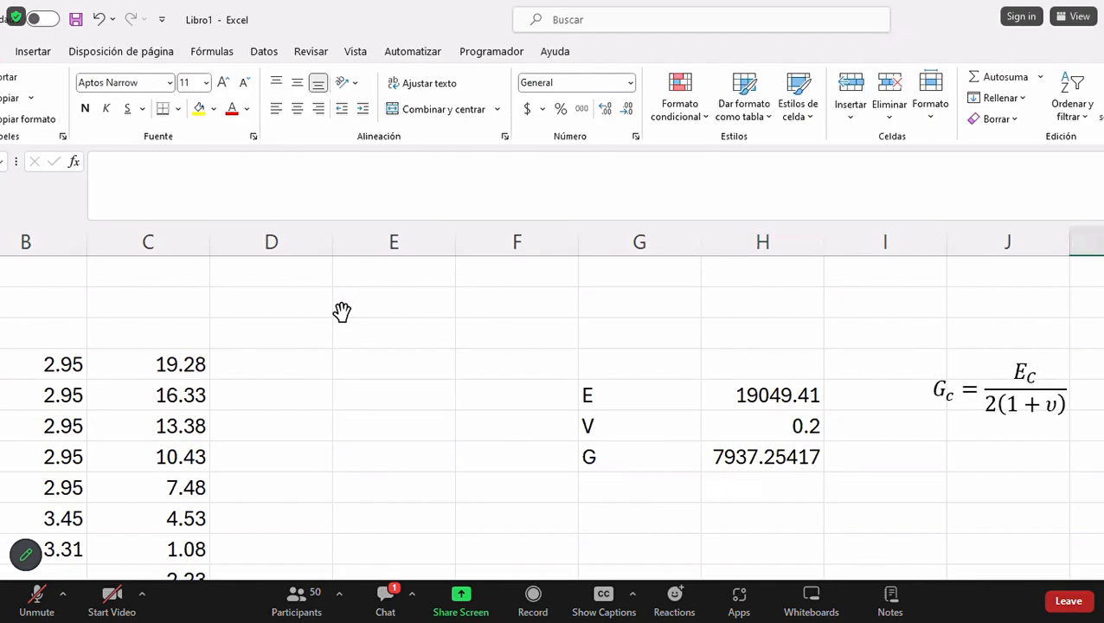
pyautogui.hotkey('alt', 'Tab')
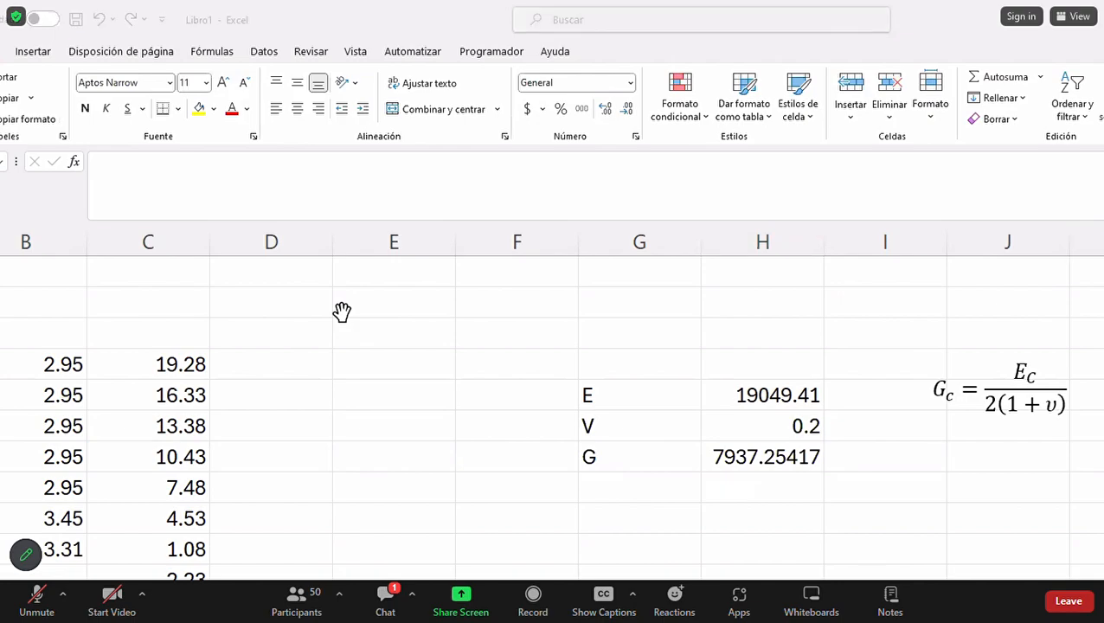
pyautogui.click(697, 543)
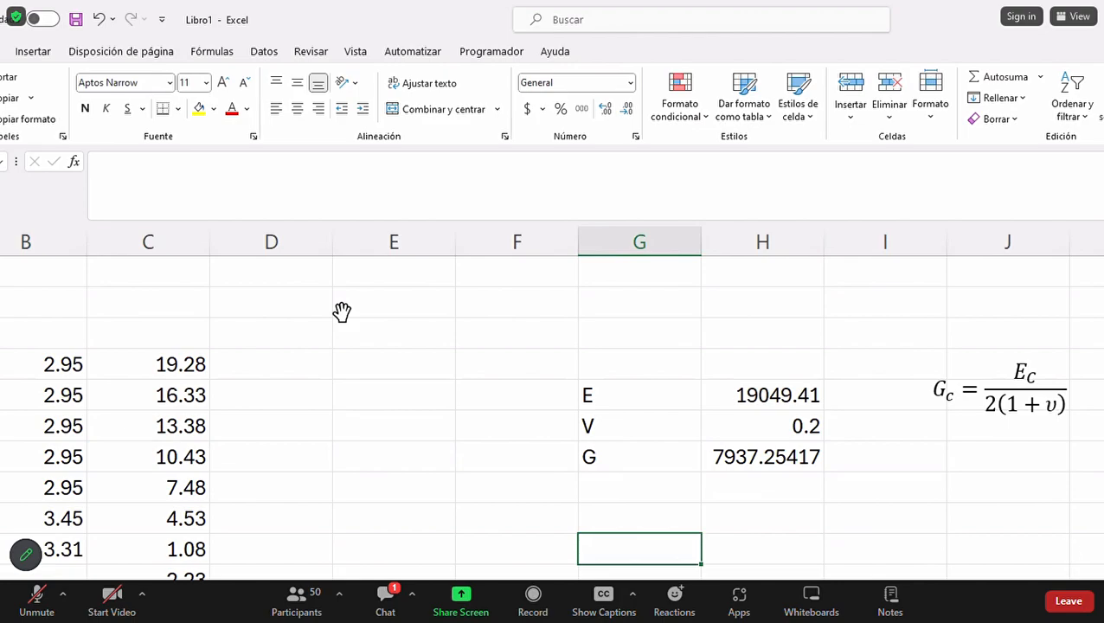
pyautogui.click(765, 457)
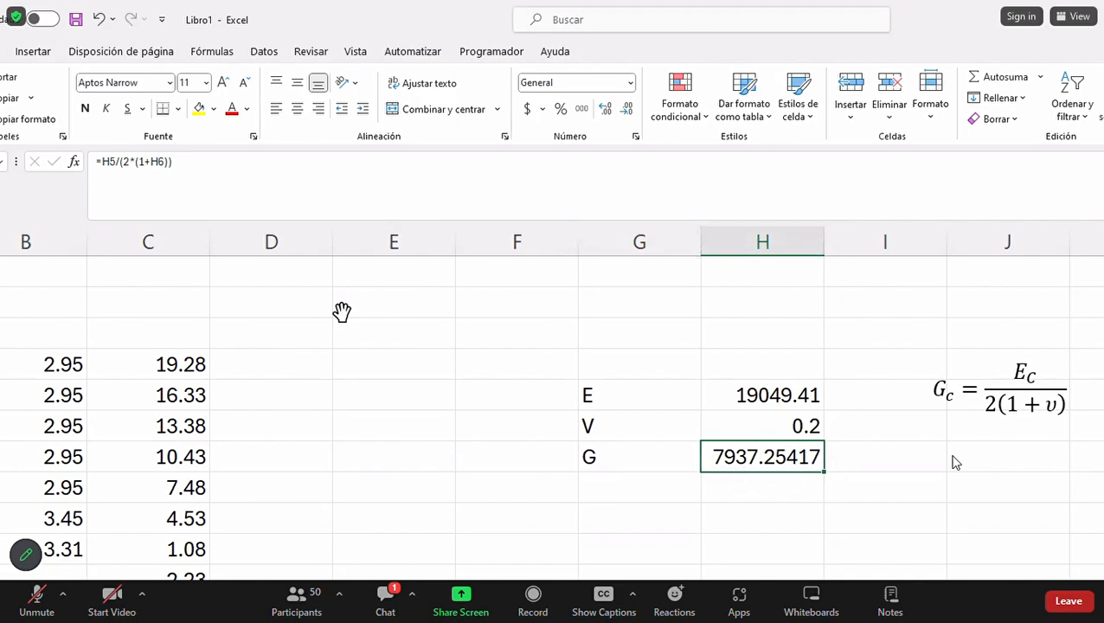
pyautogui.hotkey('alt', 'Tab')
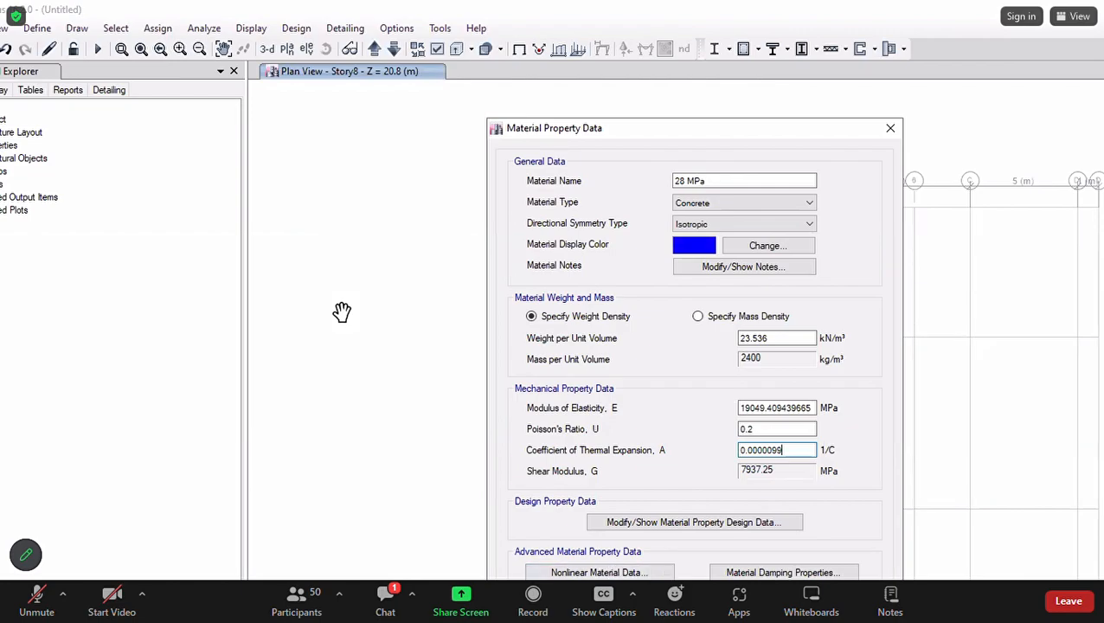
# - Set the specified compressive strength f'c to 28 MPa in the concrete's design property data
pyautogui.click(712, 524)
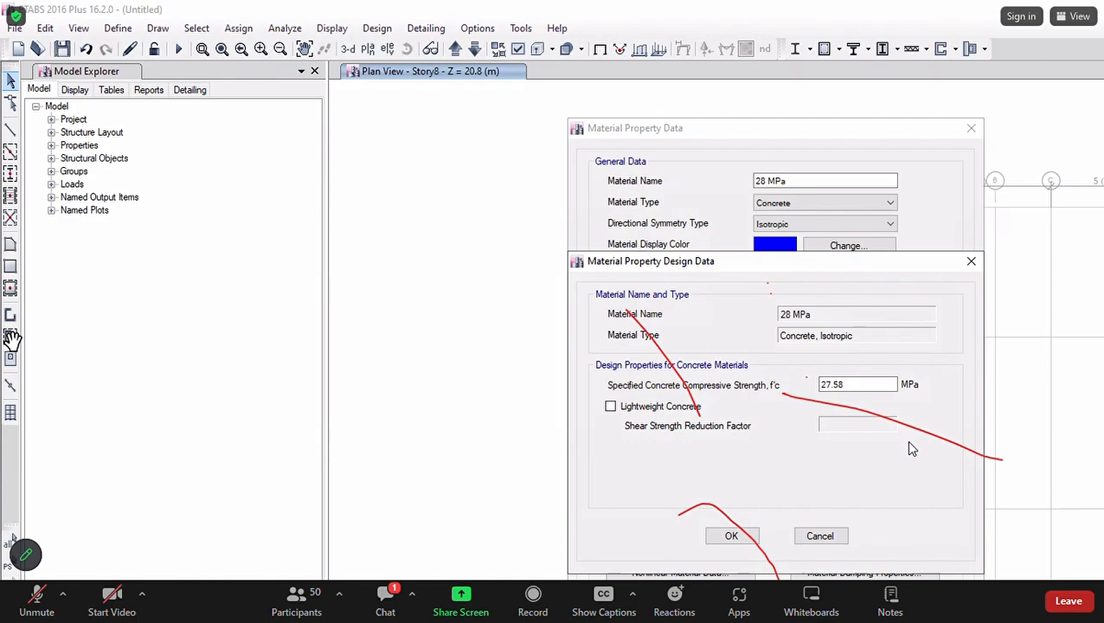
pyautogui.click(857, 385)
pyautogui.moveTo(807, 387); pyautogui.dragTo(773, 415)
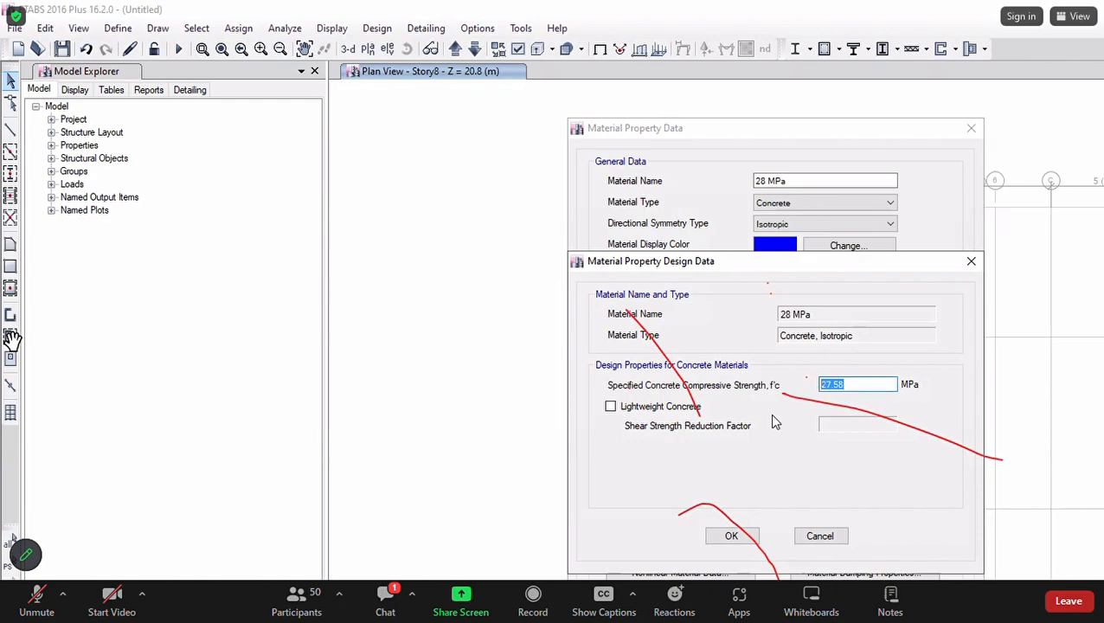
pyautogui.write('28')
pyautogui.moveTo(833, 384); pyautogui.dragTo(800, 387)
# - Enable Lightweight Concrete to inspect the Shear Strength Reduction Factor, and disable the option again
pyautogui.click(611, 412)
pyautogui.click(611, 408)
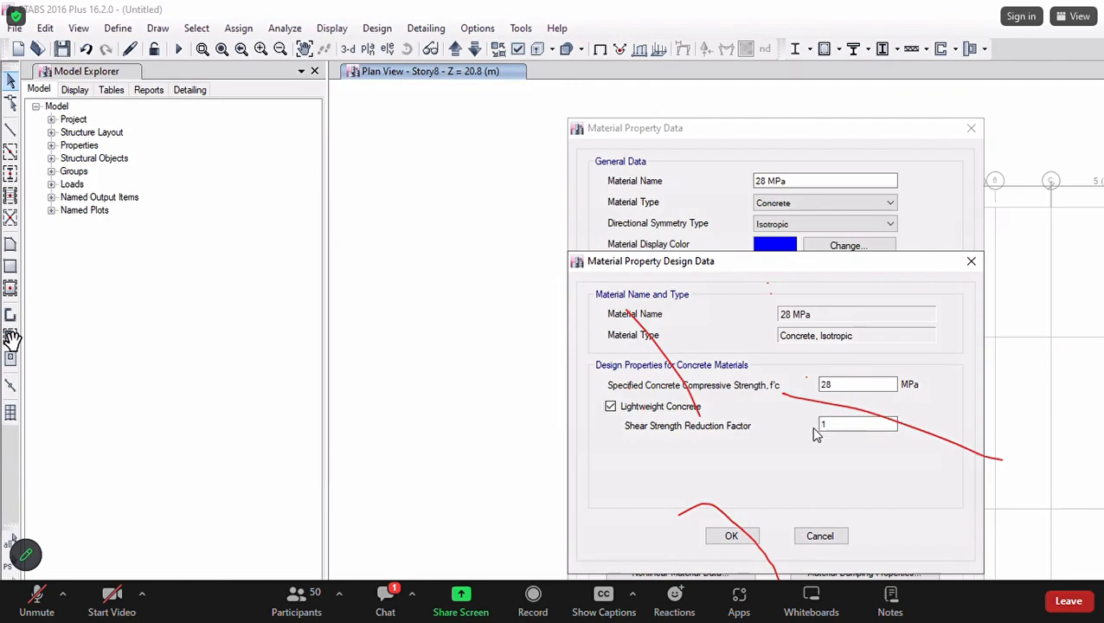
pyautogui.click(822, 425)
pyautogui.click(611, 407)
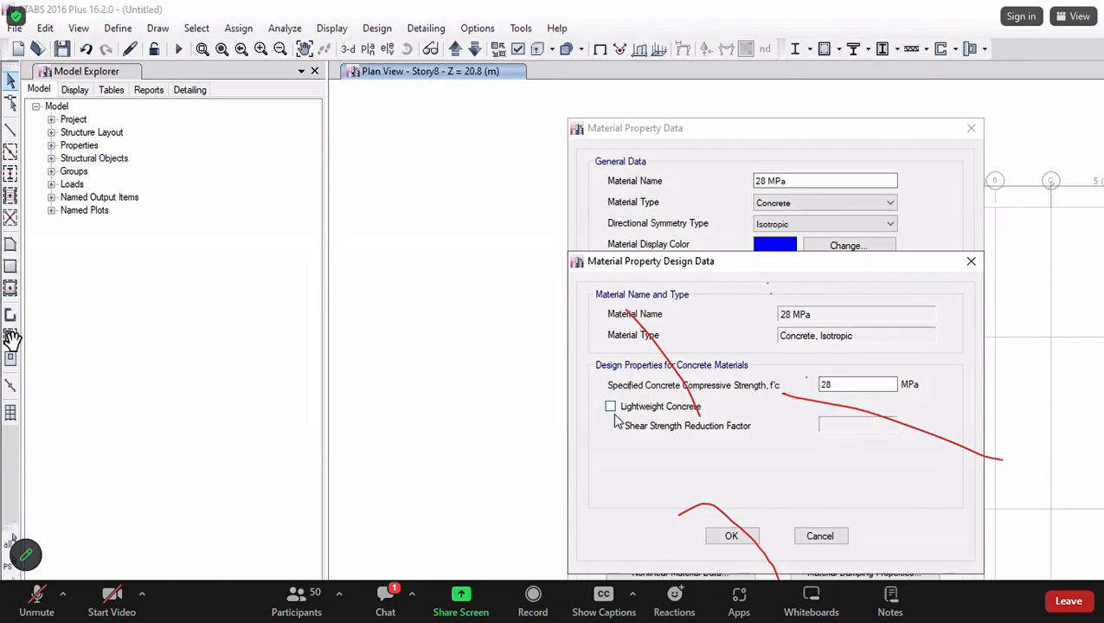
# - Accept the design data and the 28 MPa material definition, returning to the materials list
pyautogui.click(731, 536)
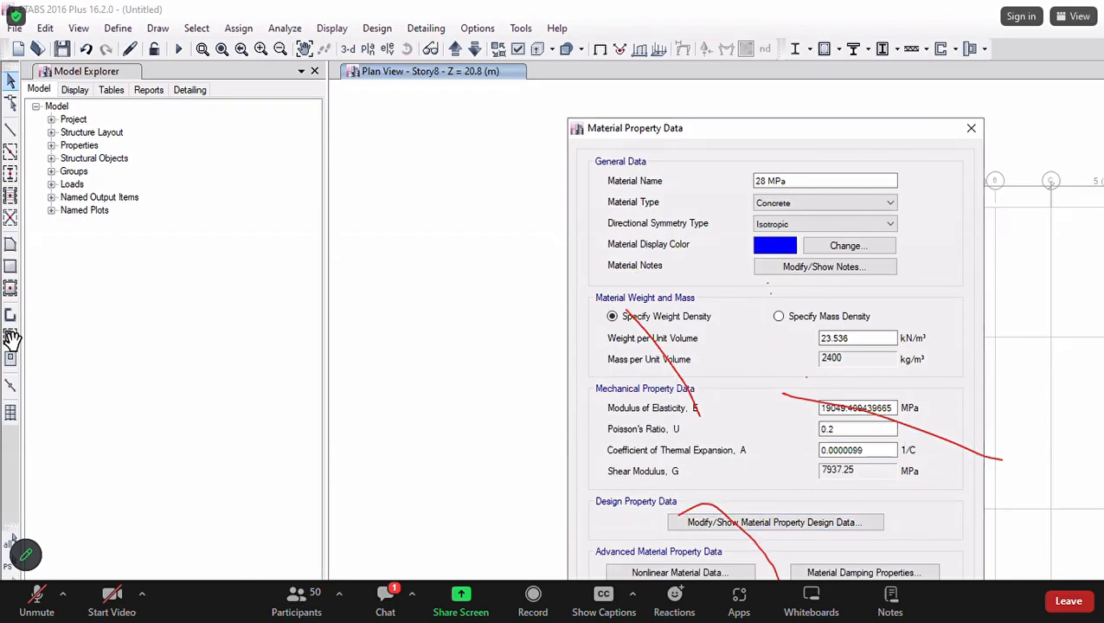
pyautogui.press('Return')
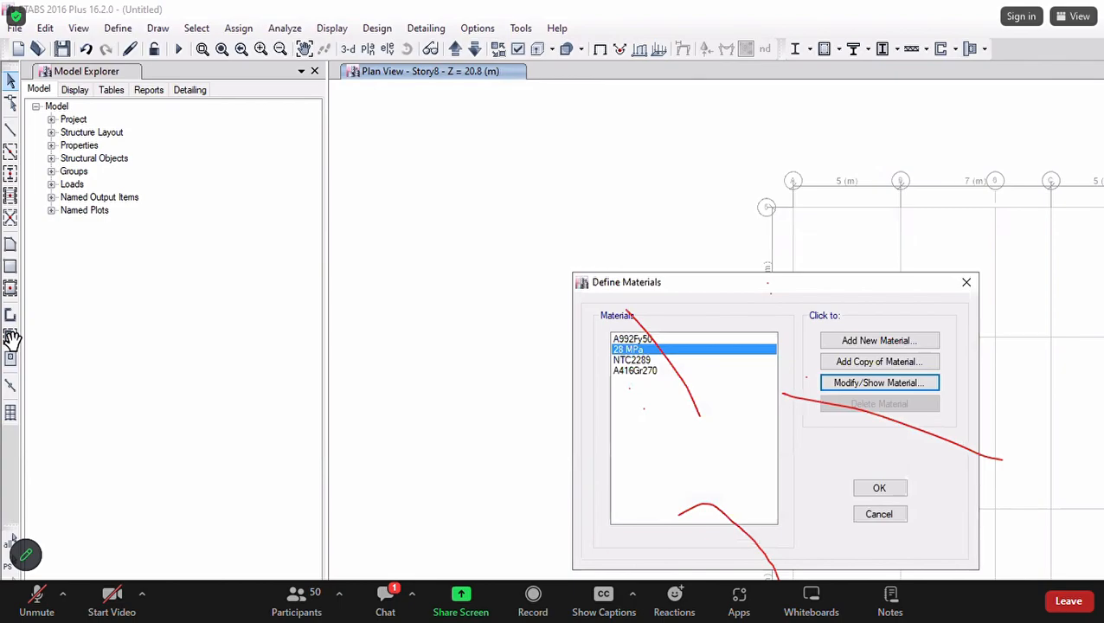